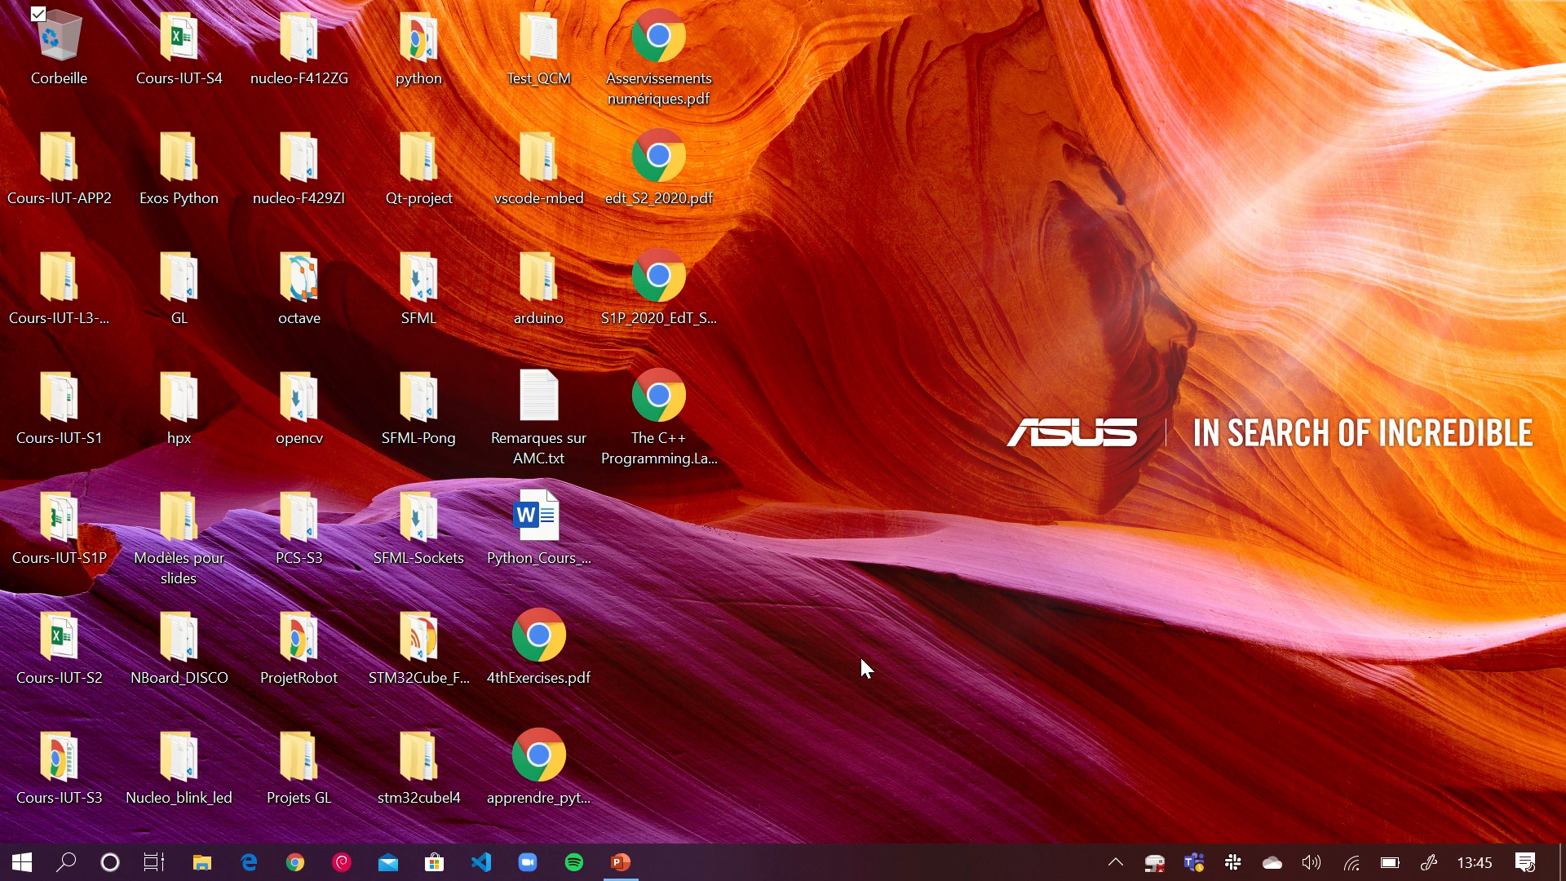
Open Chrome, search Google for "android studio" and open the official Android Studio download page.
left_click(299, 871)
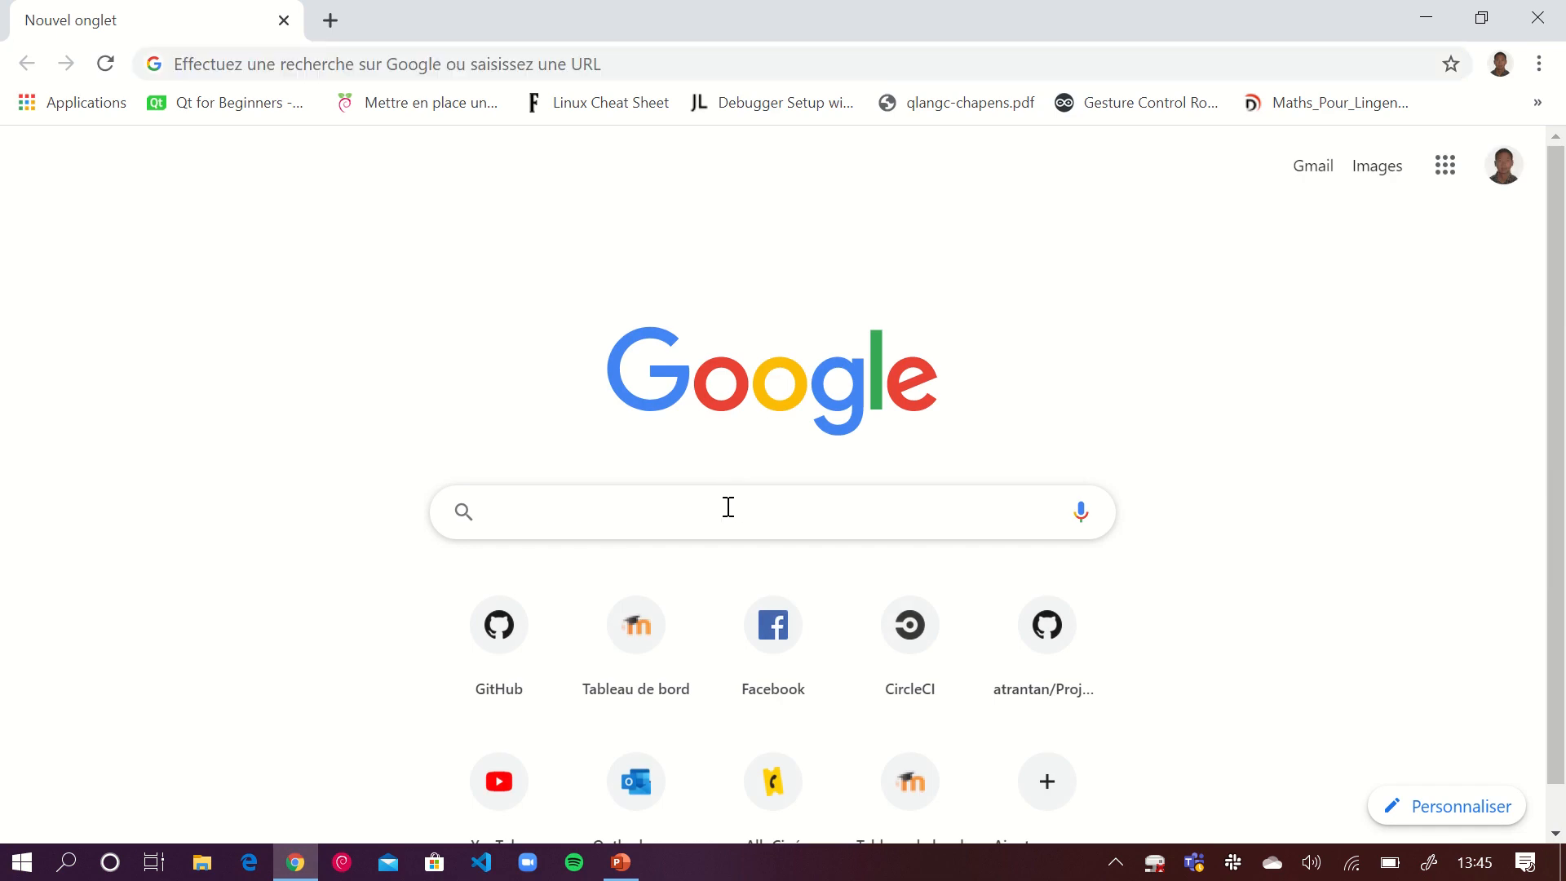
type("android")
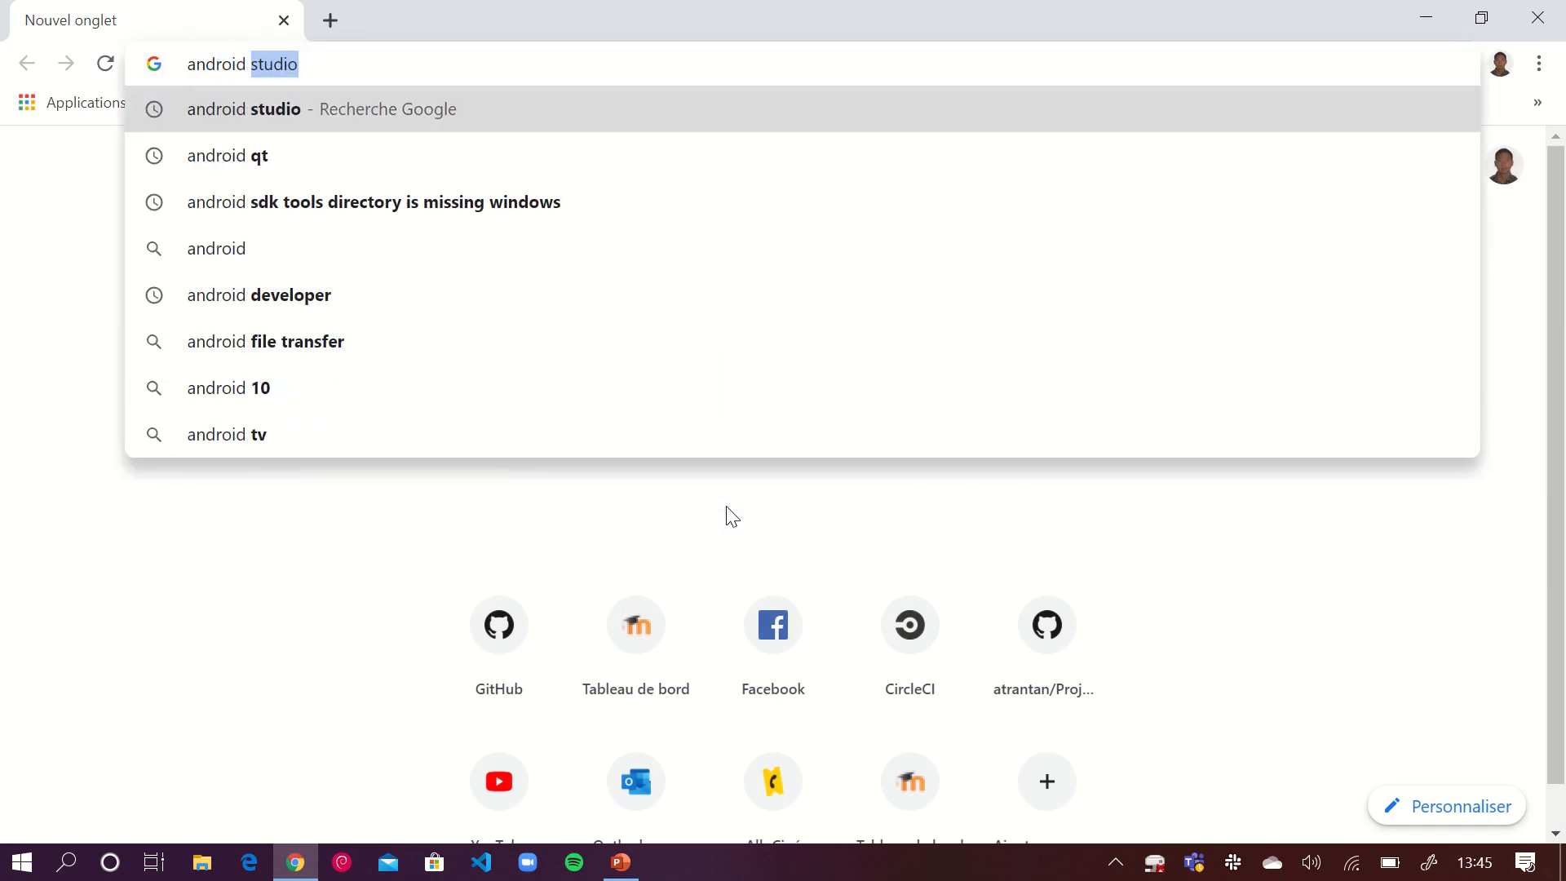
left_click(639, 103)
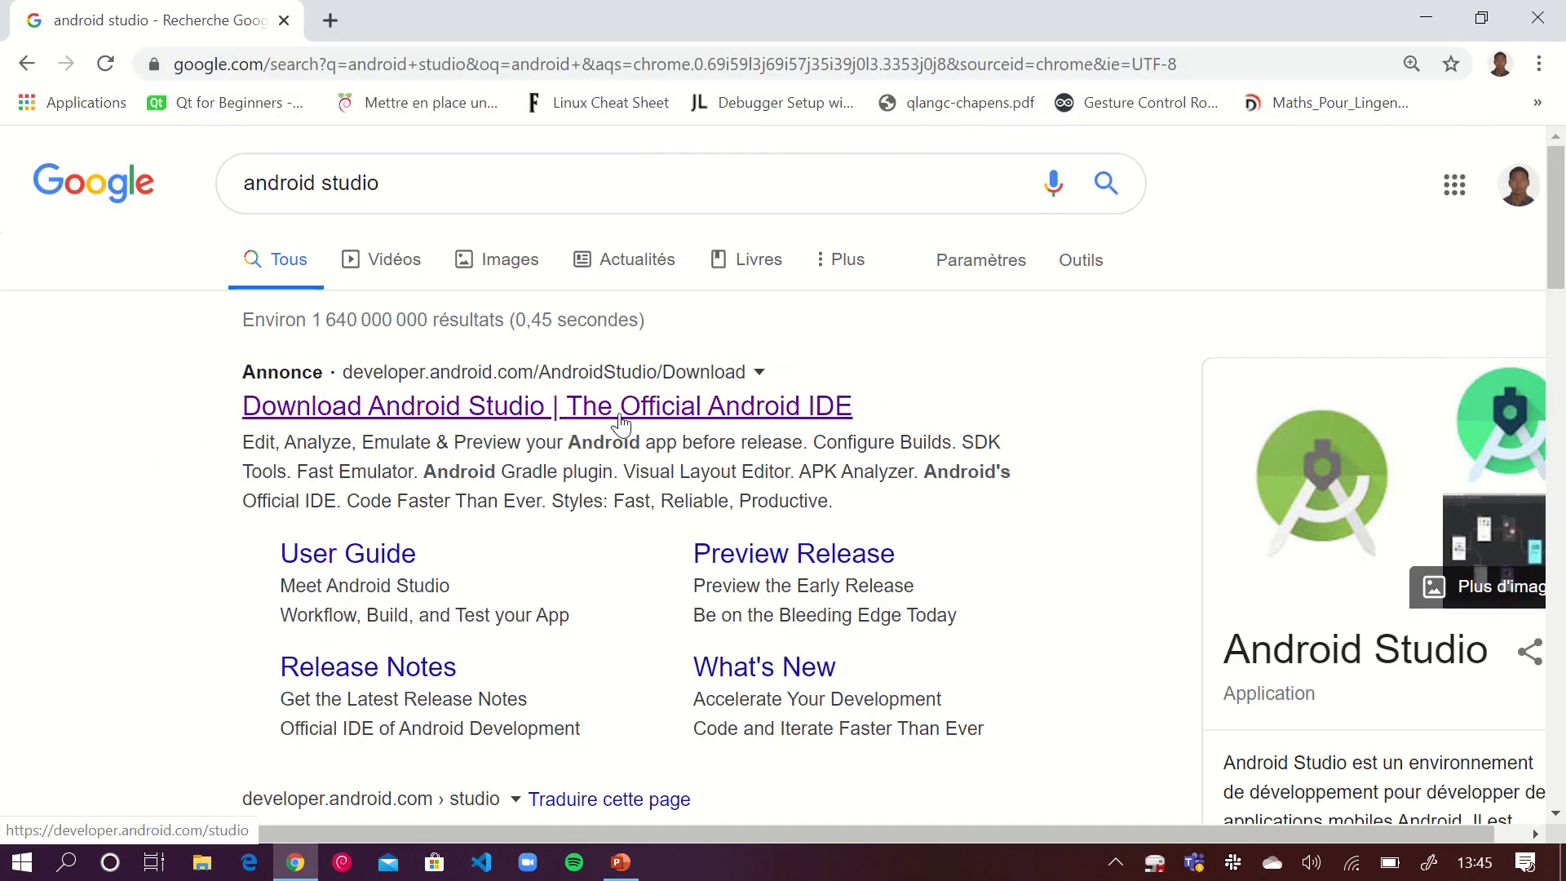
left_click(620, 422)
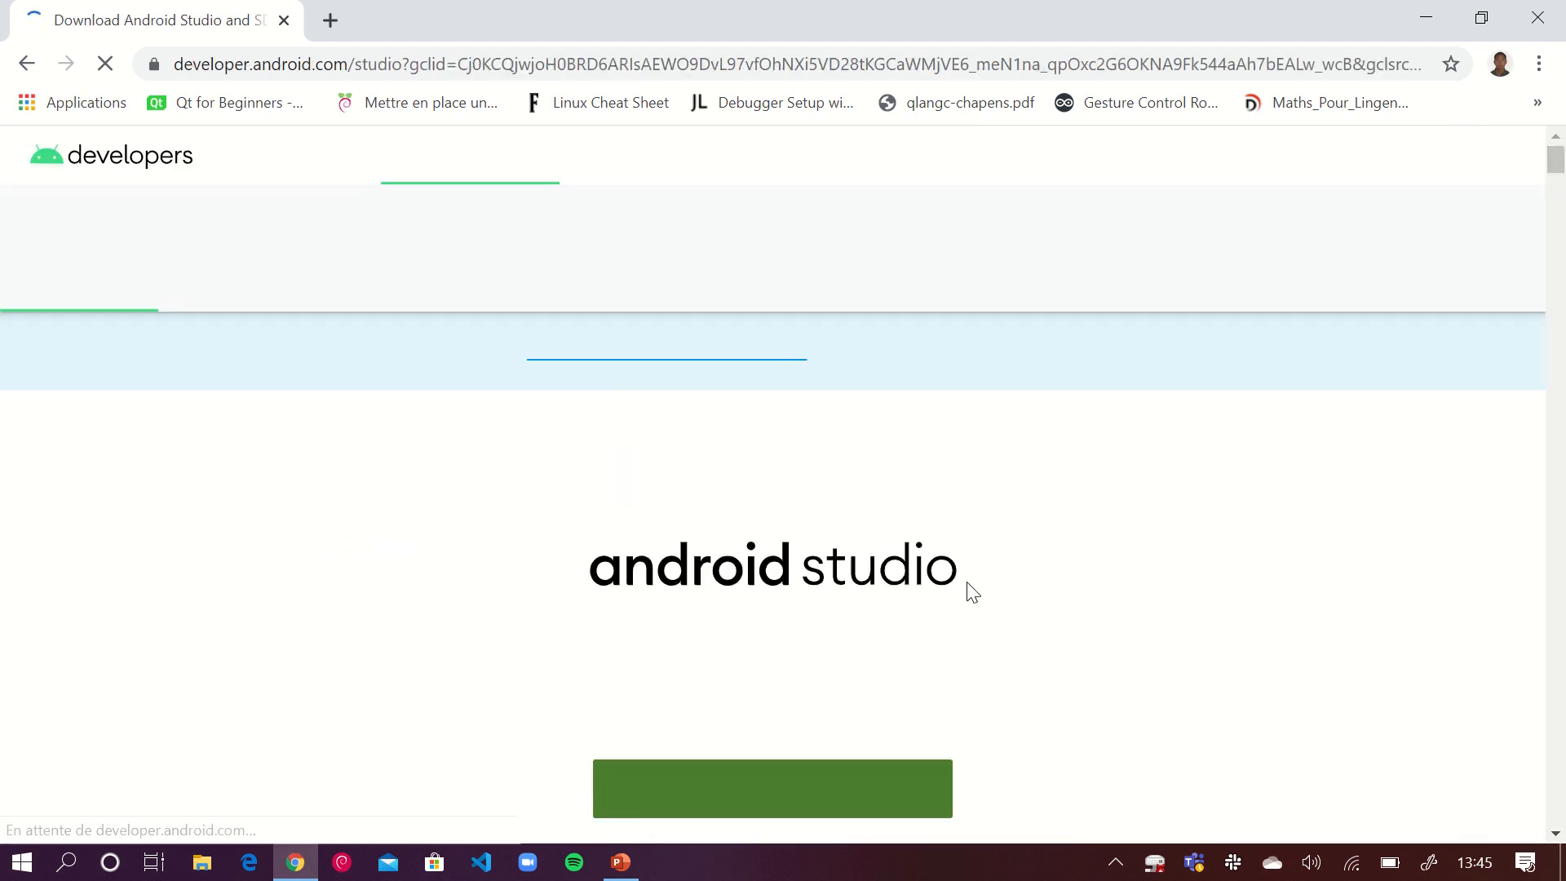
Download Android Studio 3.6.1 for Windows 64-bit, agreeing to the terms and conditions.
scroll(970, 541, "down", 3)
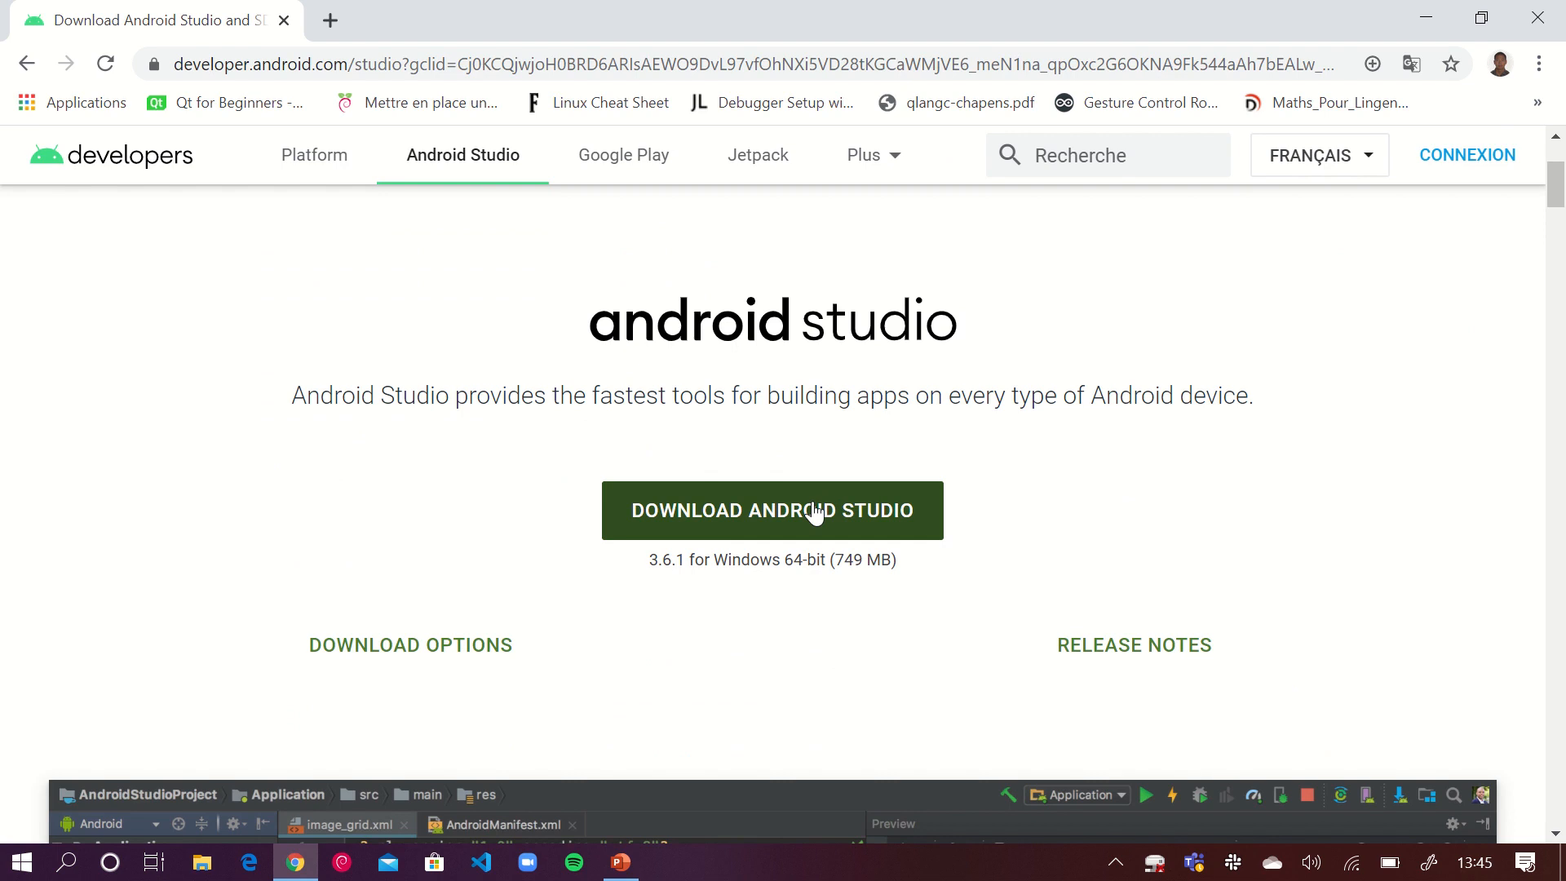
left_click_drag(714, 560, 902, 566)
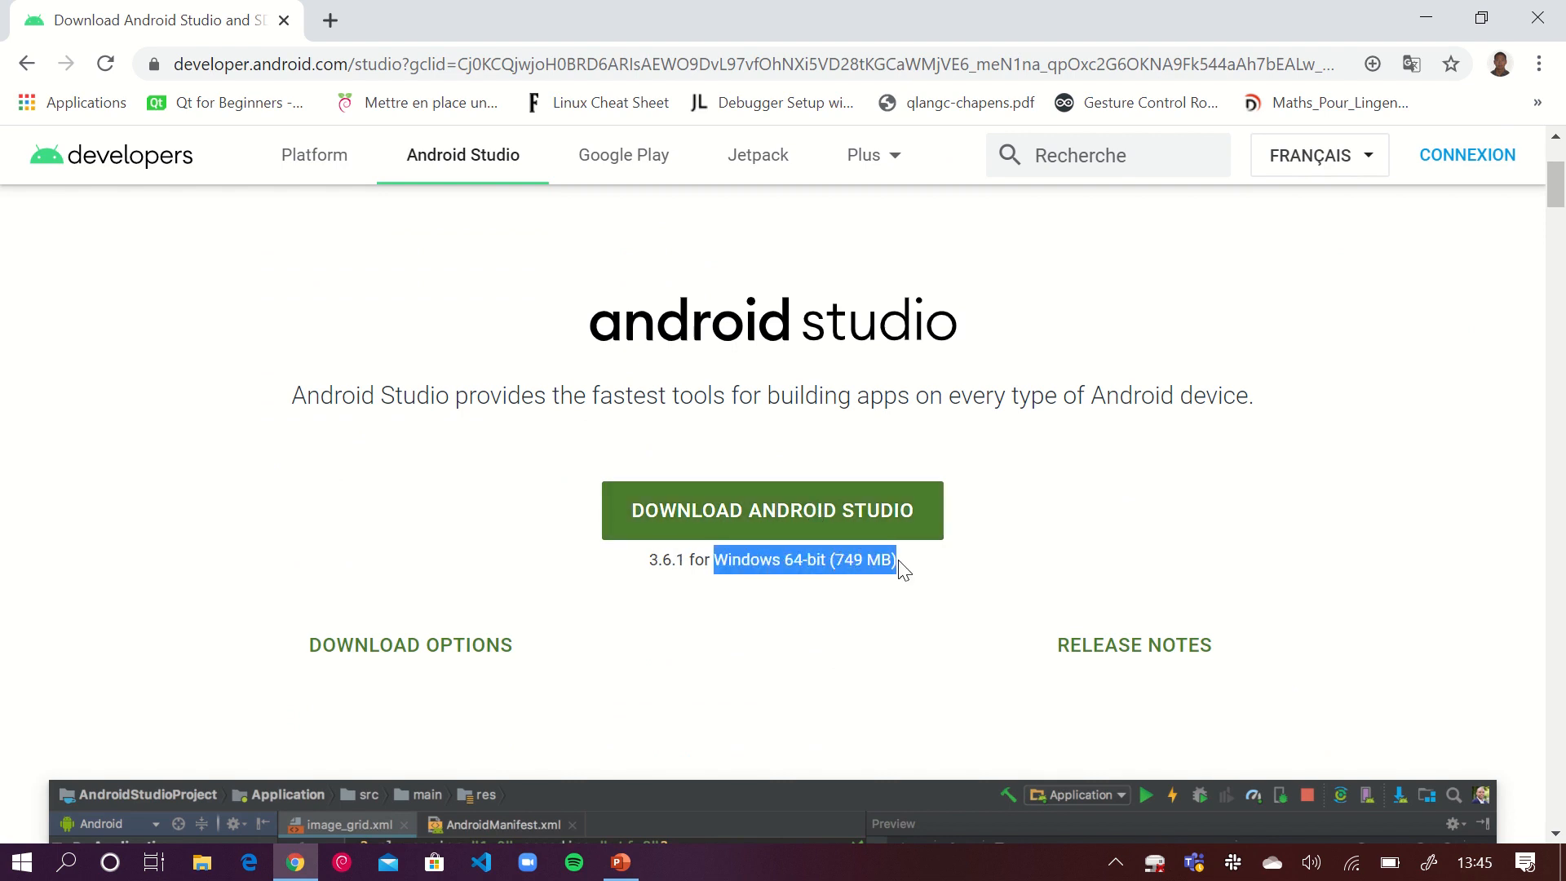
left_click(827, 513)
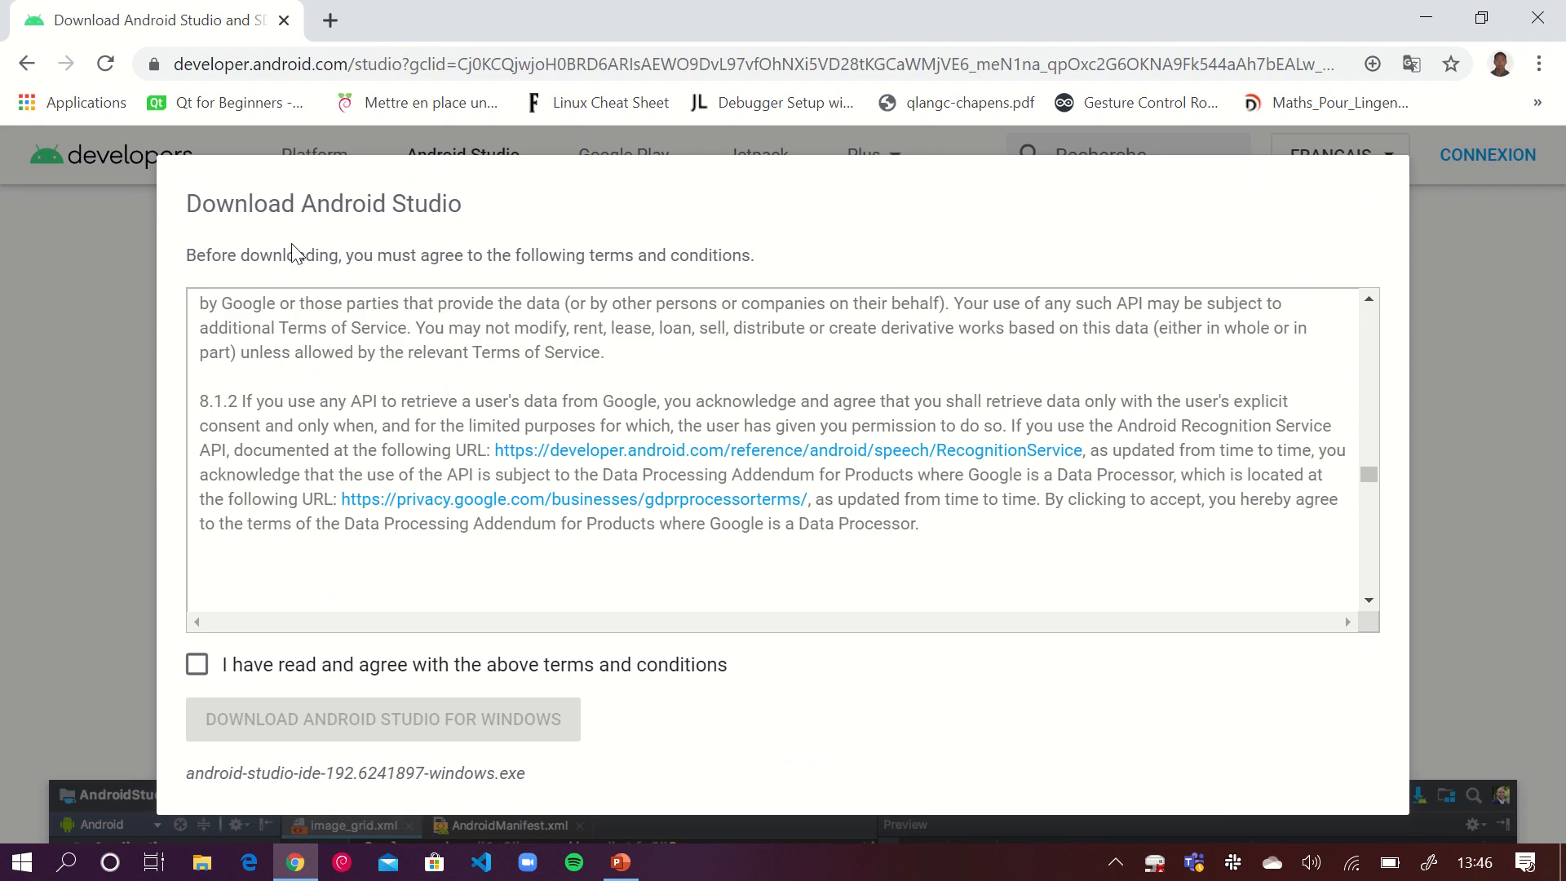
left_click(198, 668)
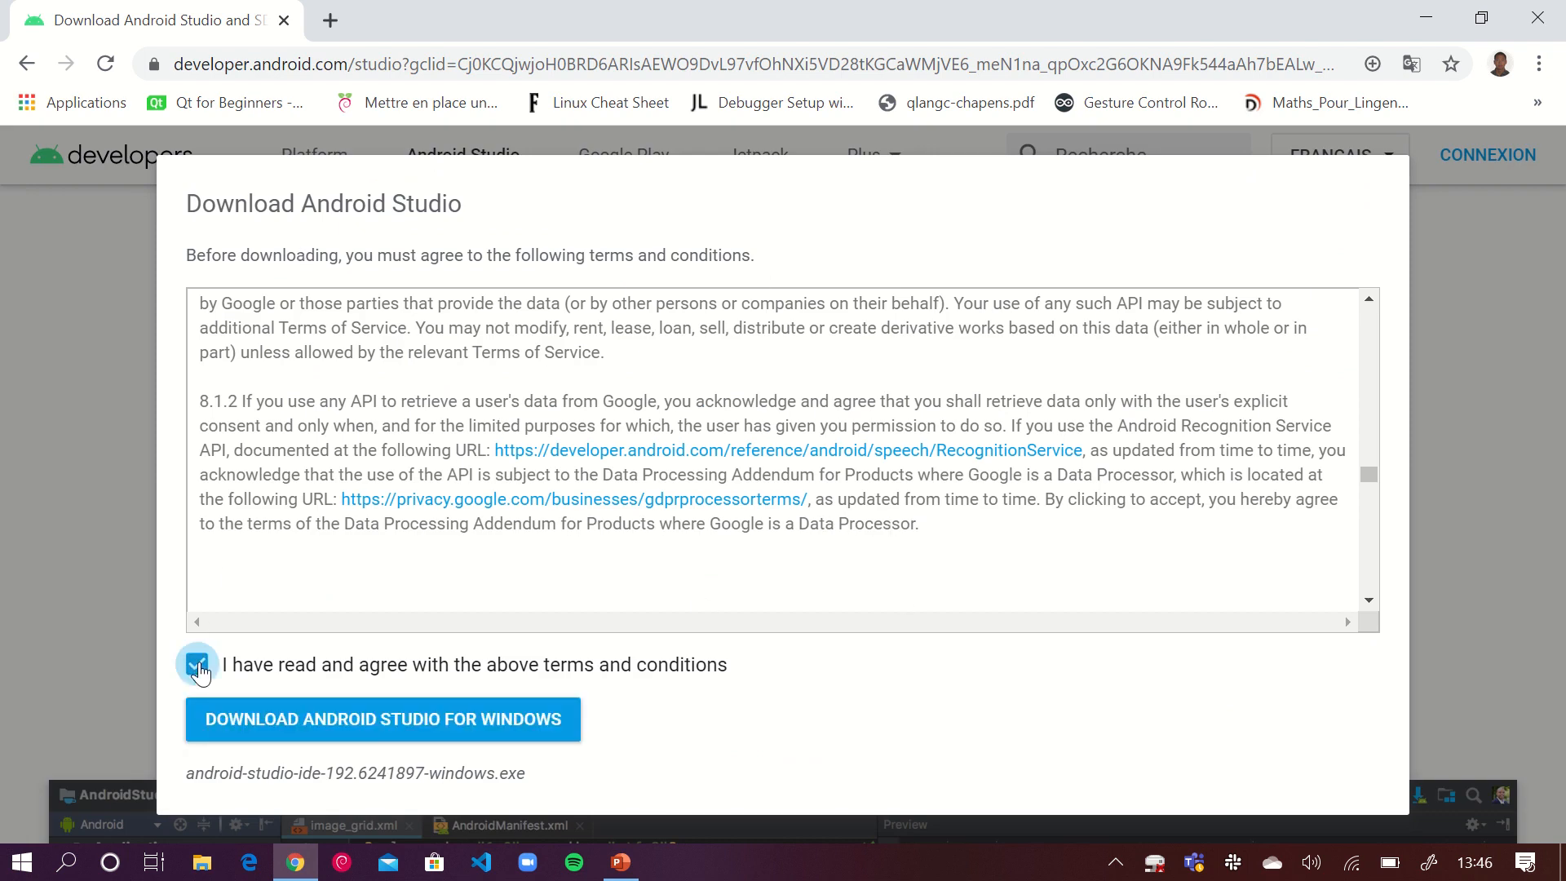
left_click(361, 725)
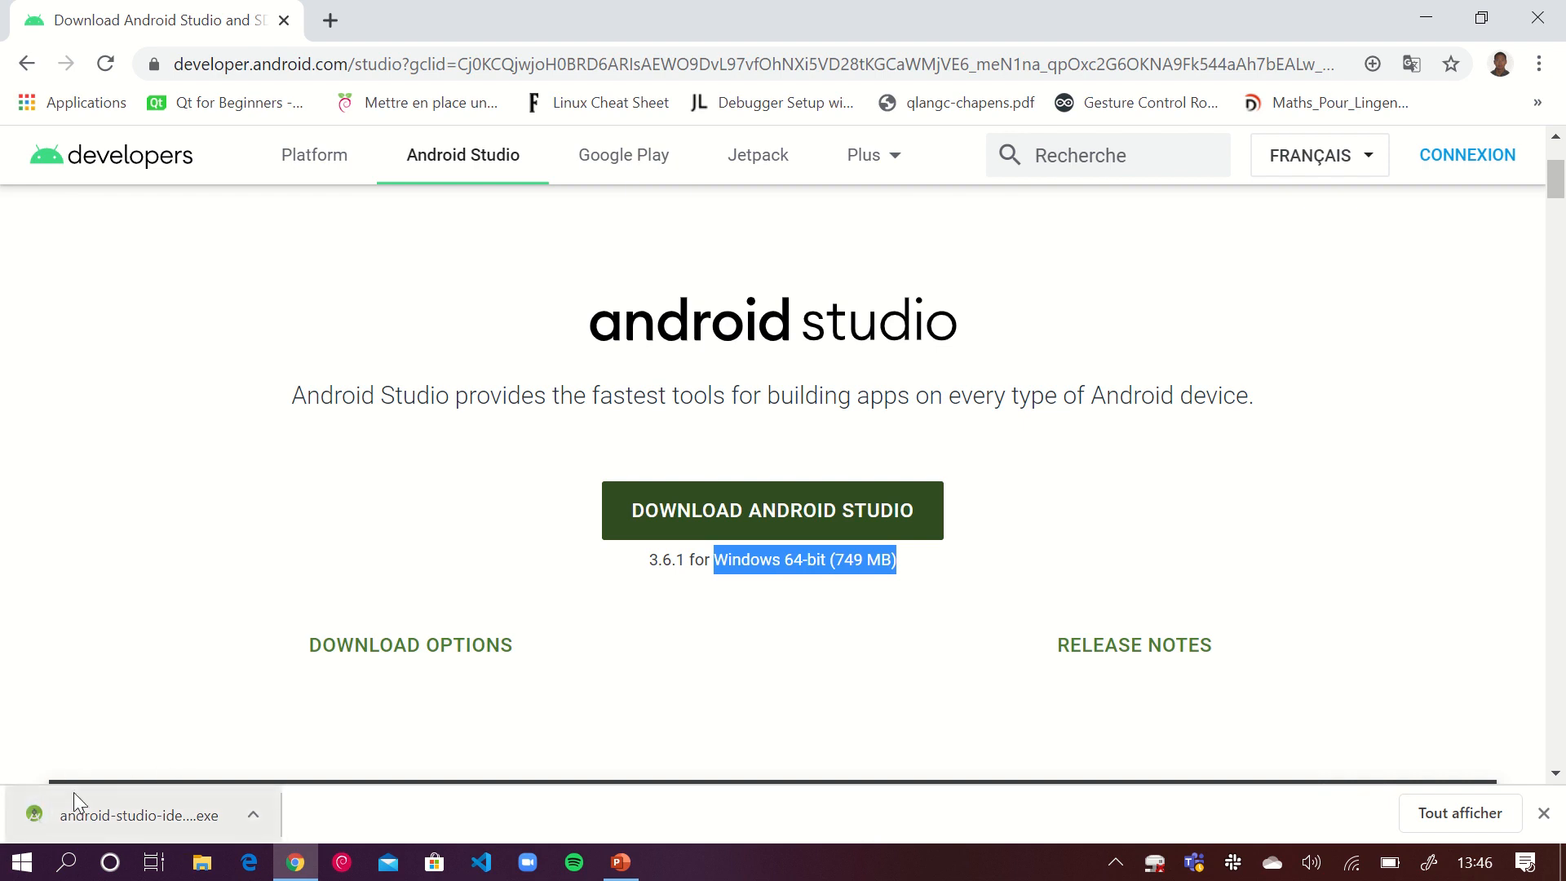
Run the downloaded installer and install Android Studio with Android Virtual Device in C:\Program Files\Android\Android Studio, using the Android Studio Start Menu folder.
left_click(133, 813)
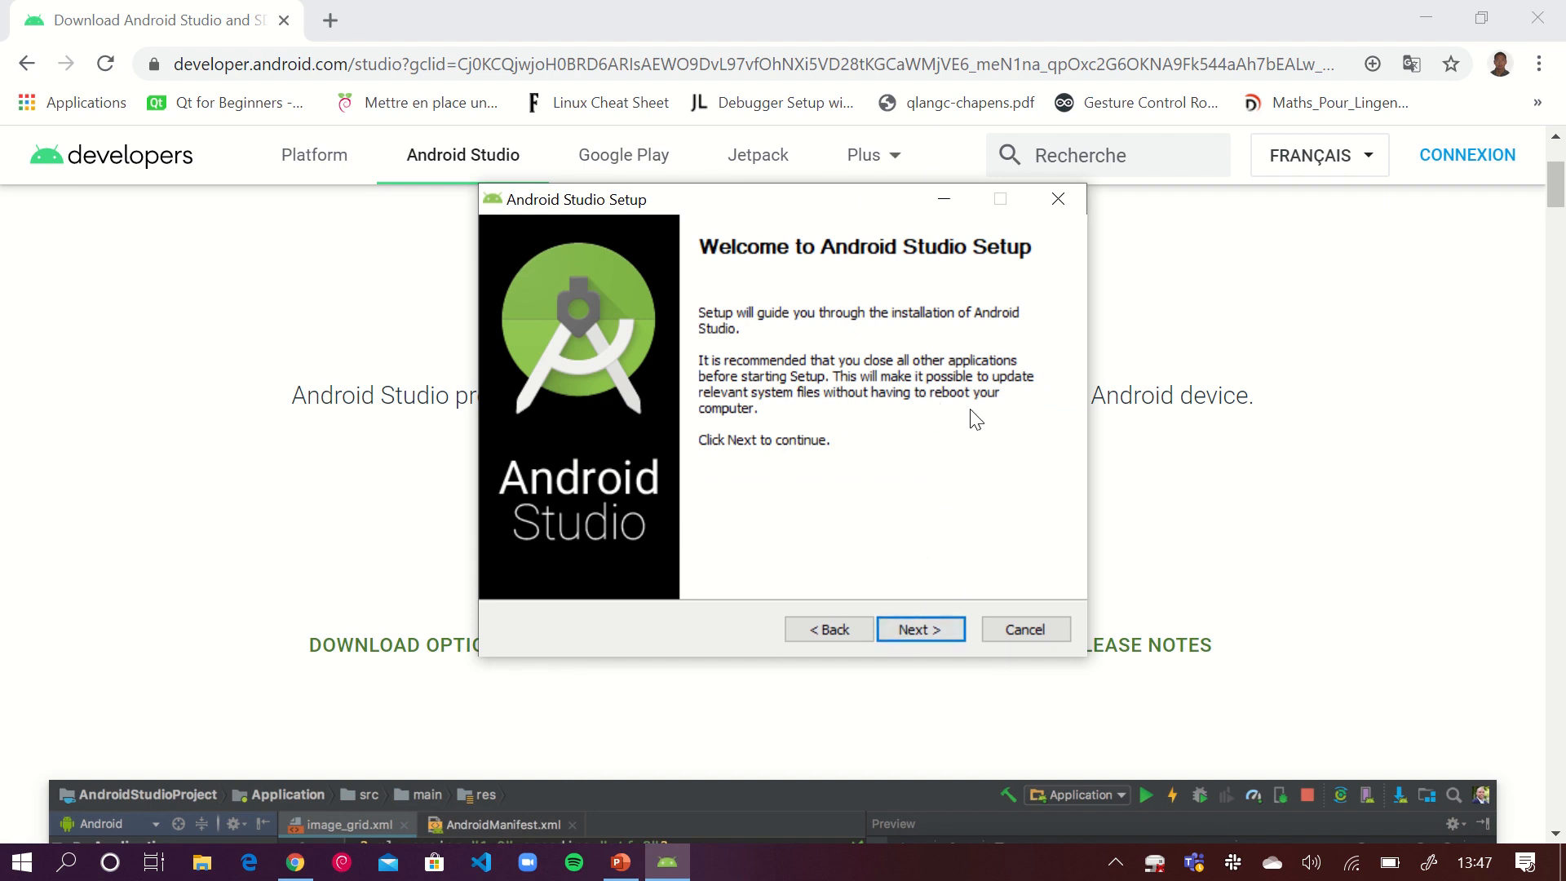
left_click(913, 625)
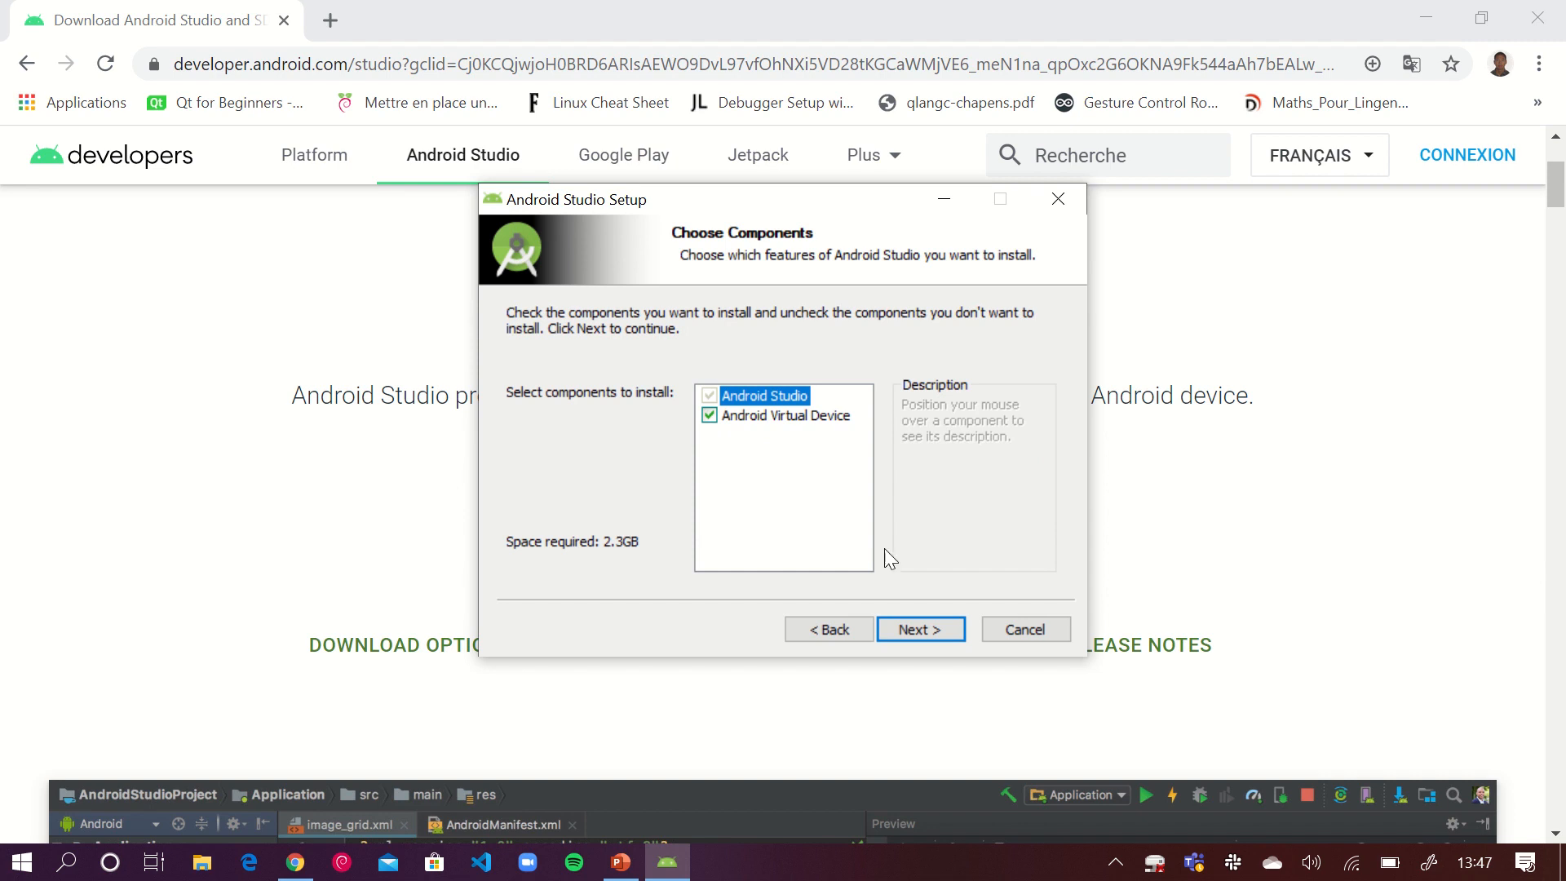
left_click(927, 629)
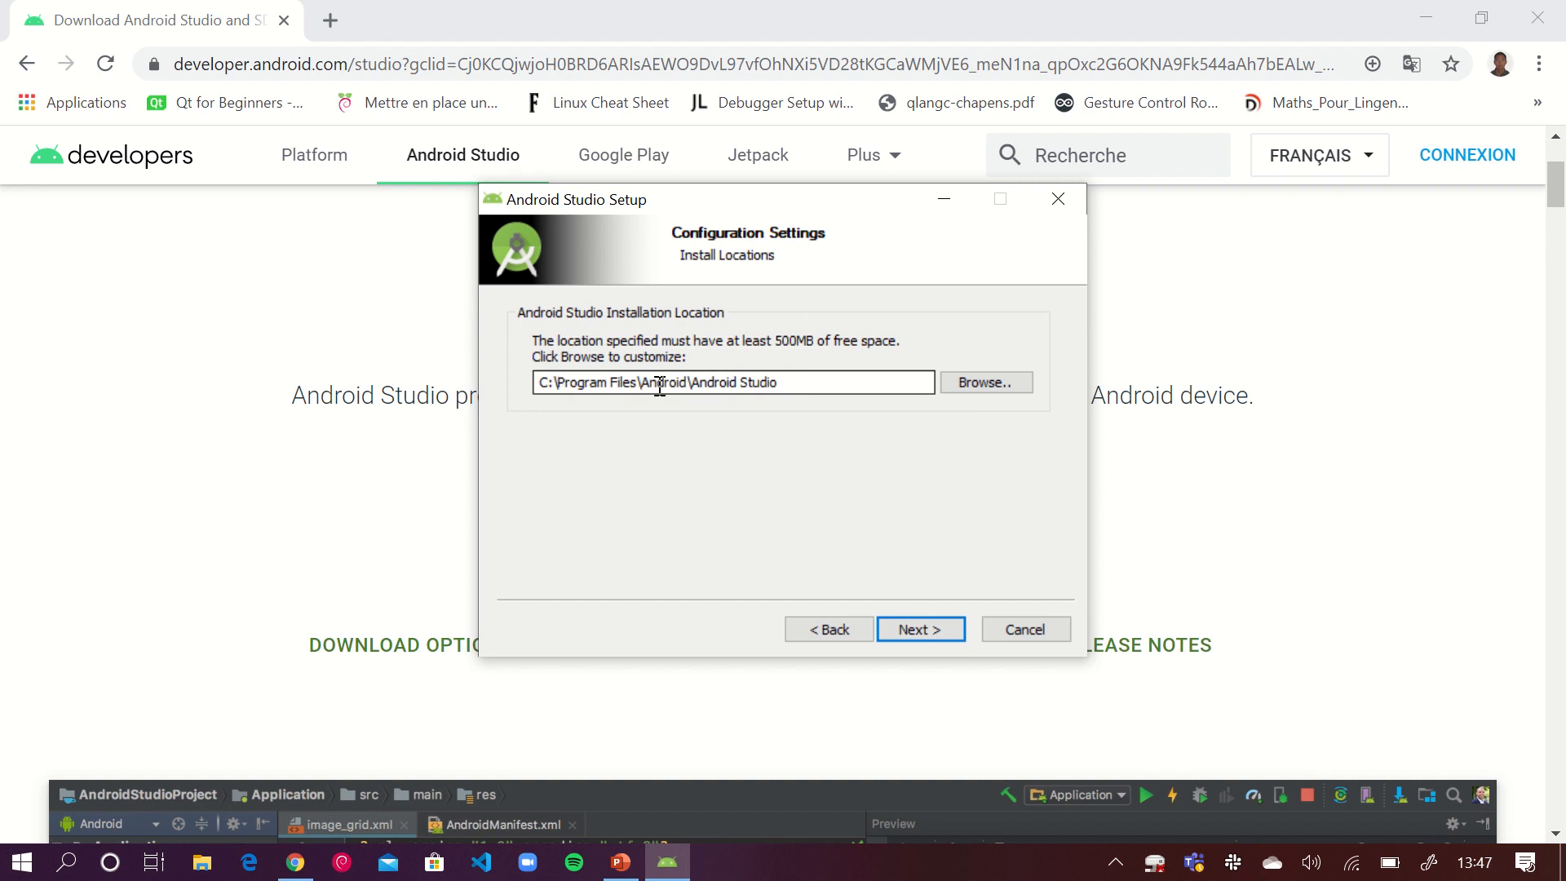
left_click(922, 624)
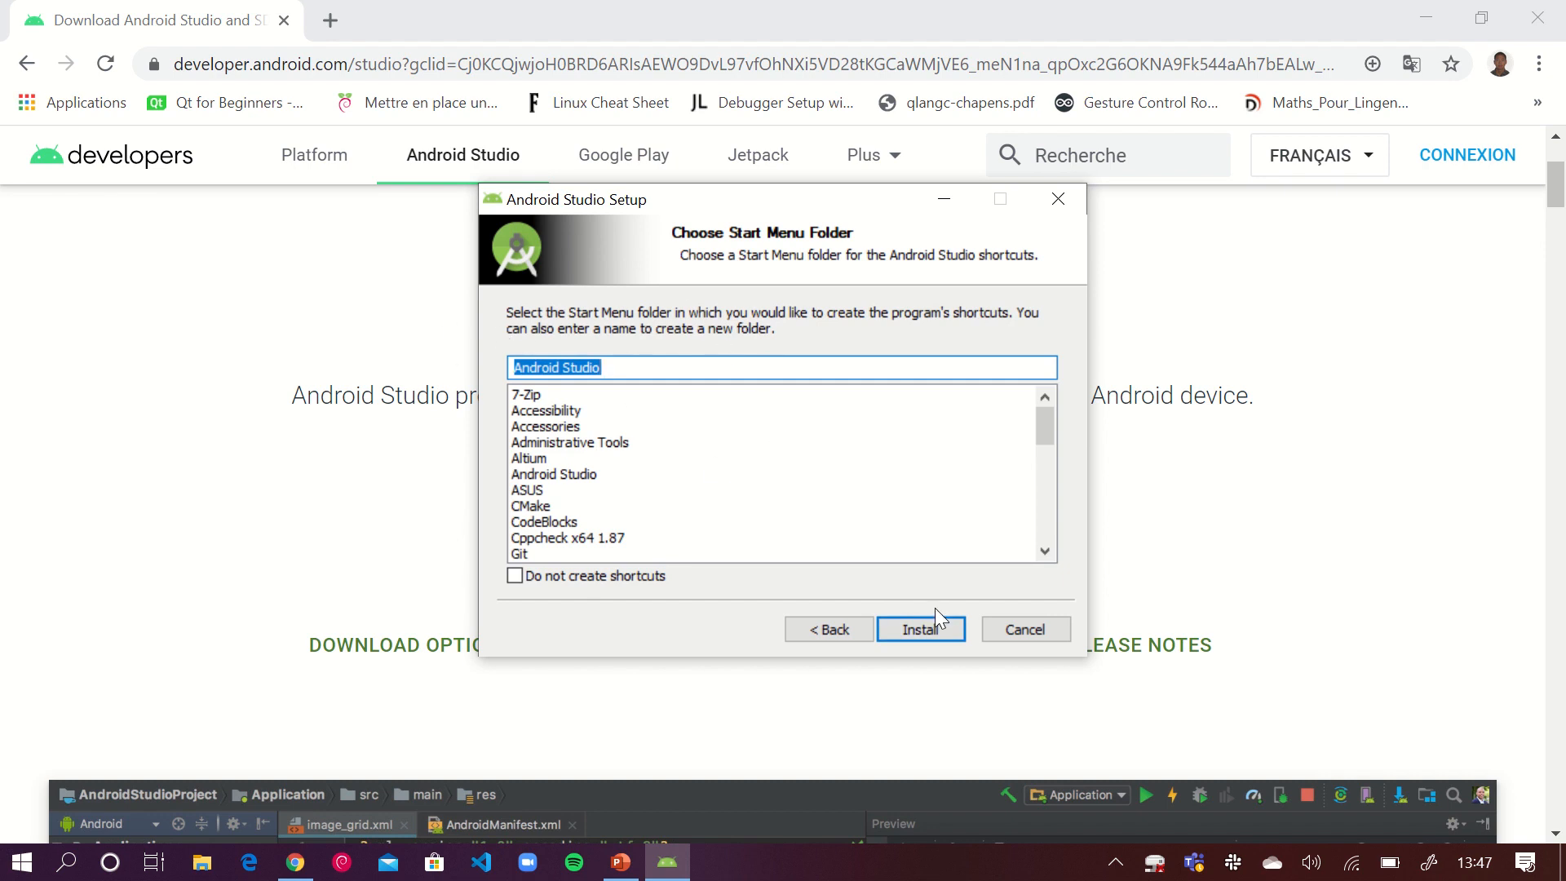
left_click(935, 632)
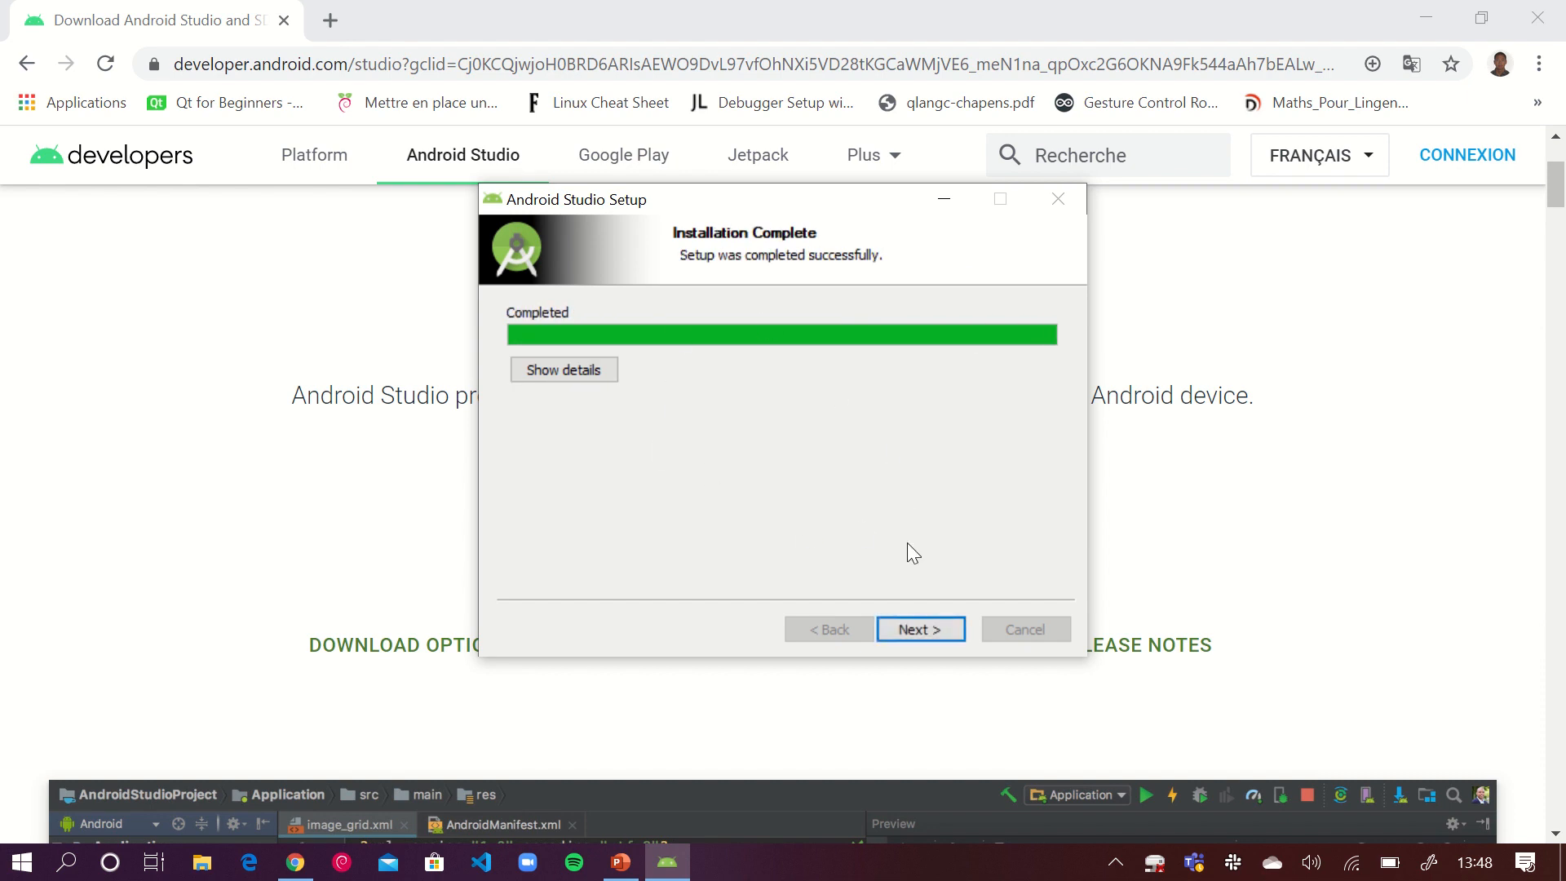
left_click(909, 628)
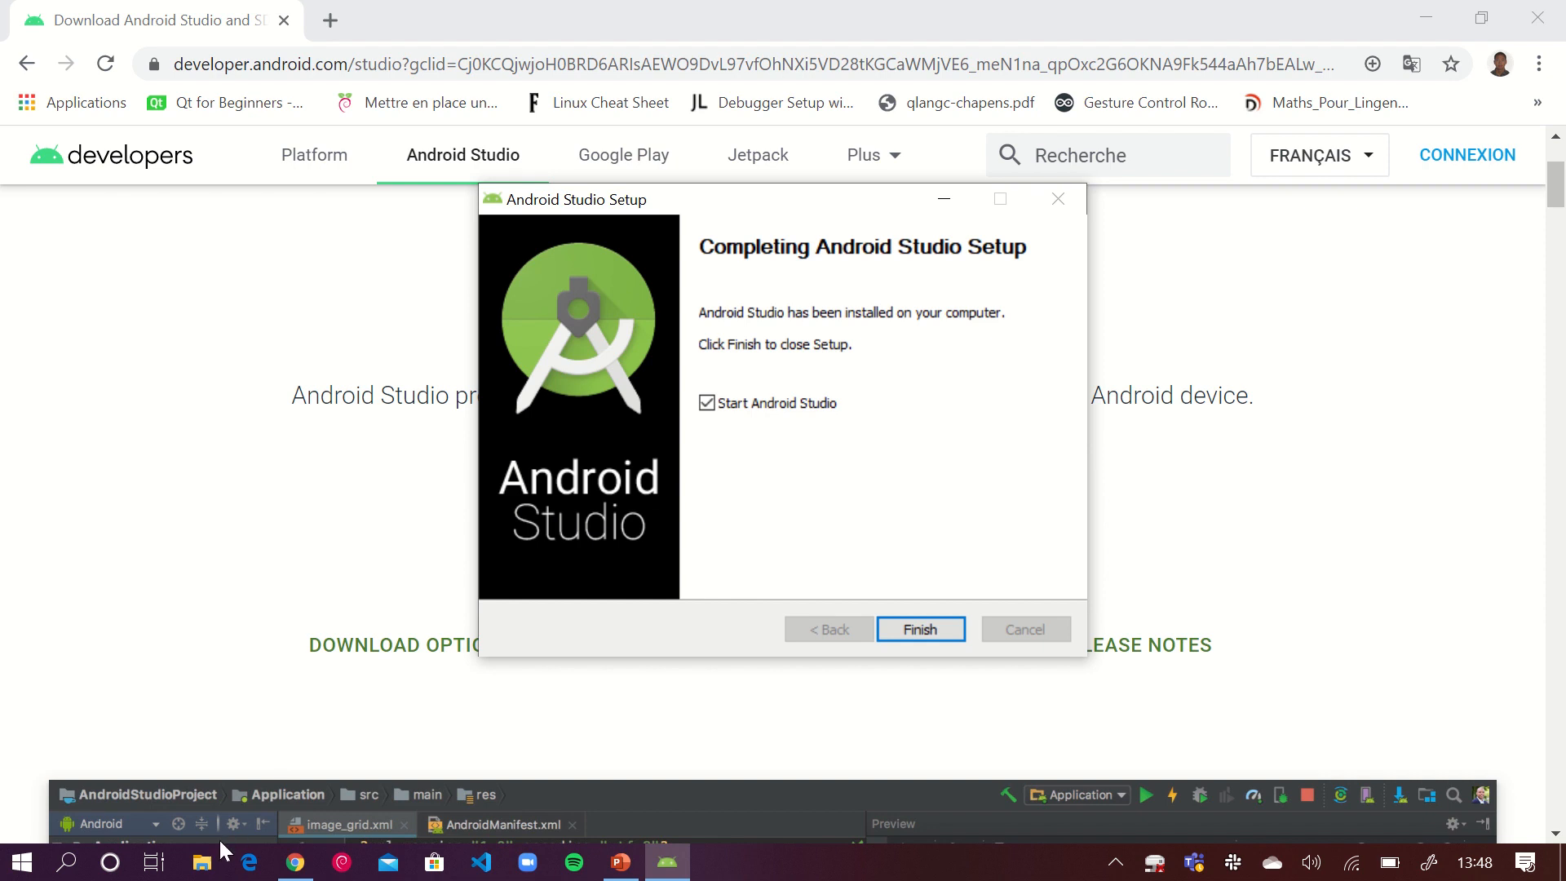
In File Explorer, create a new folder named Android at the root of the C: drive.
left_click(203, 870)
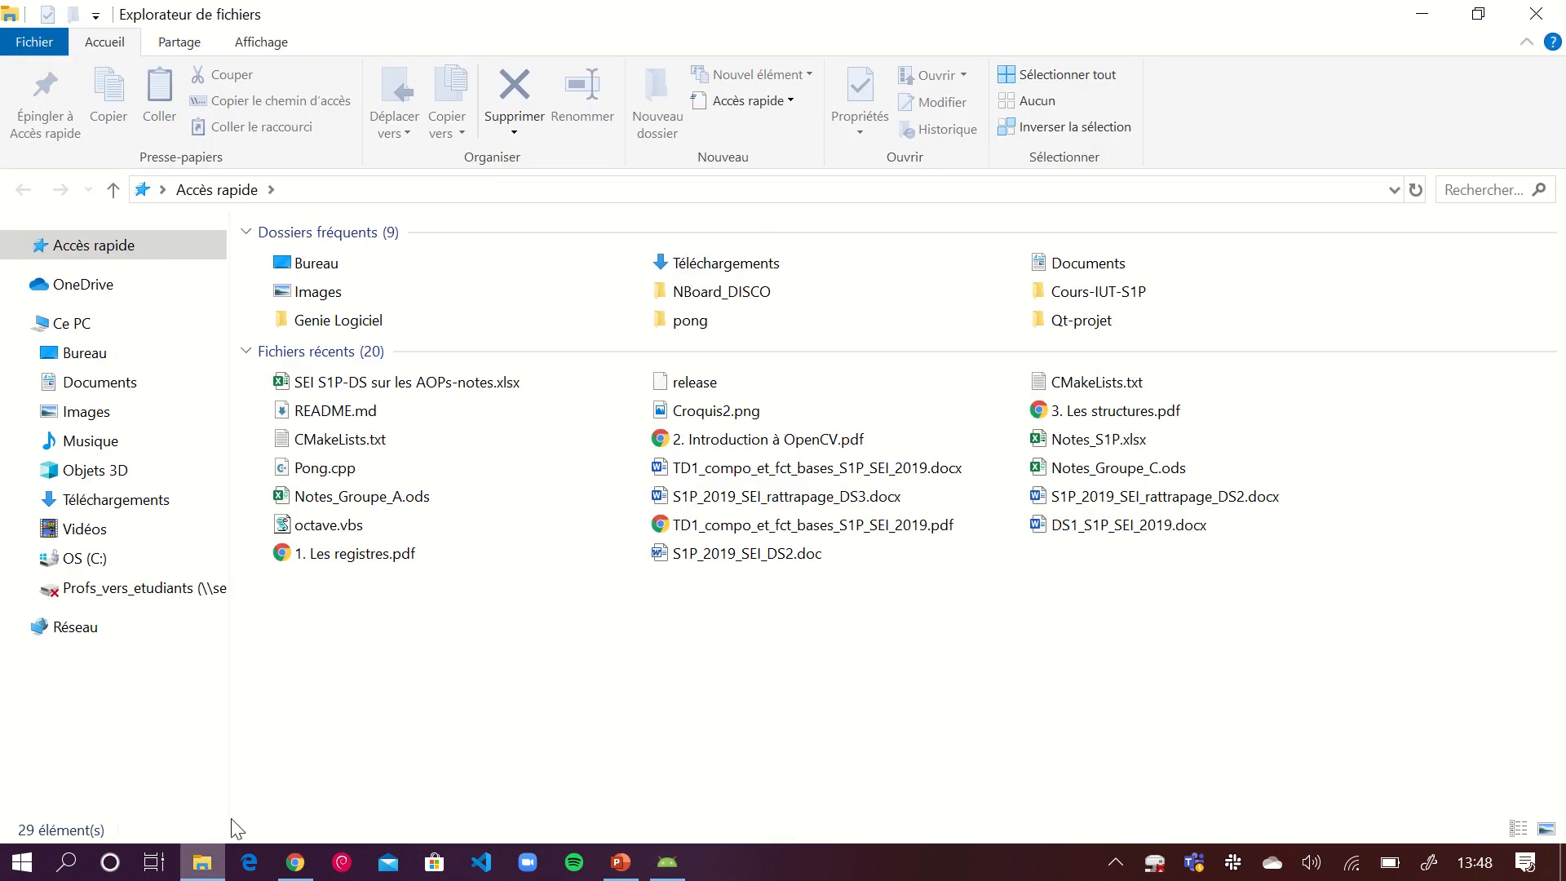
left_click(86, 561)
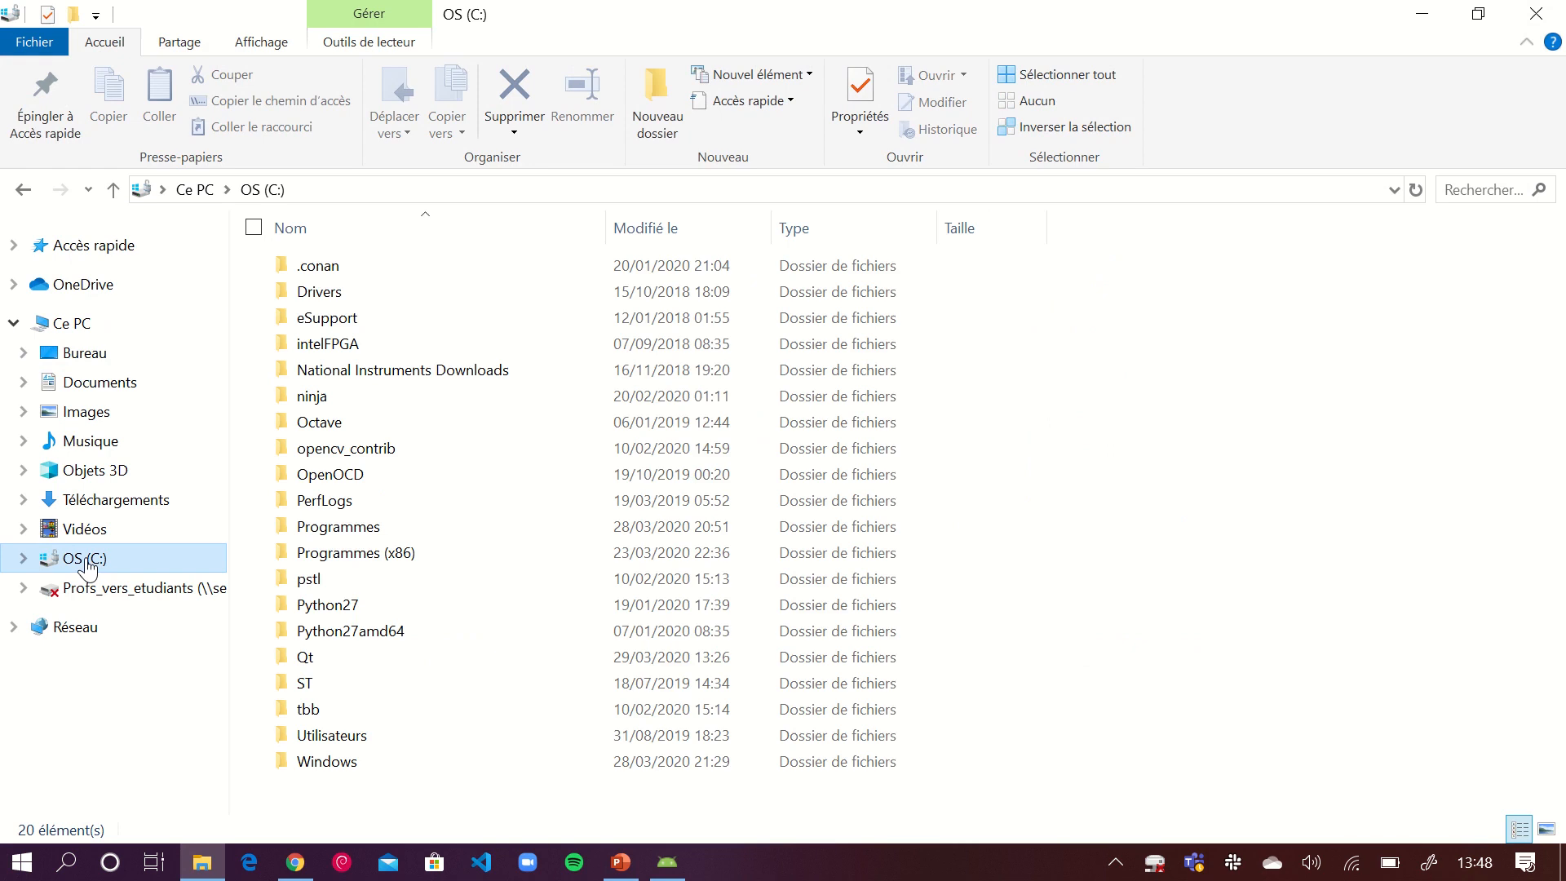
right_click(466, 809)
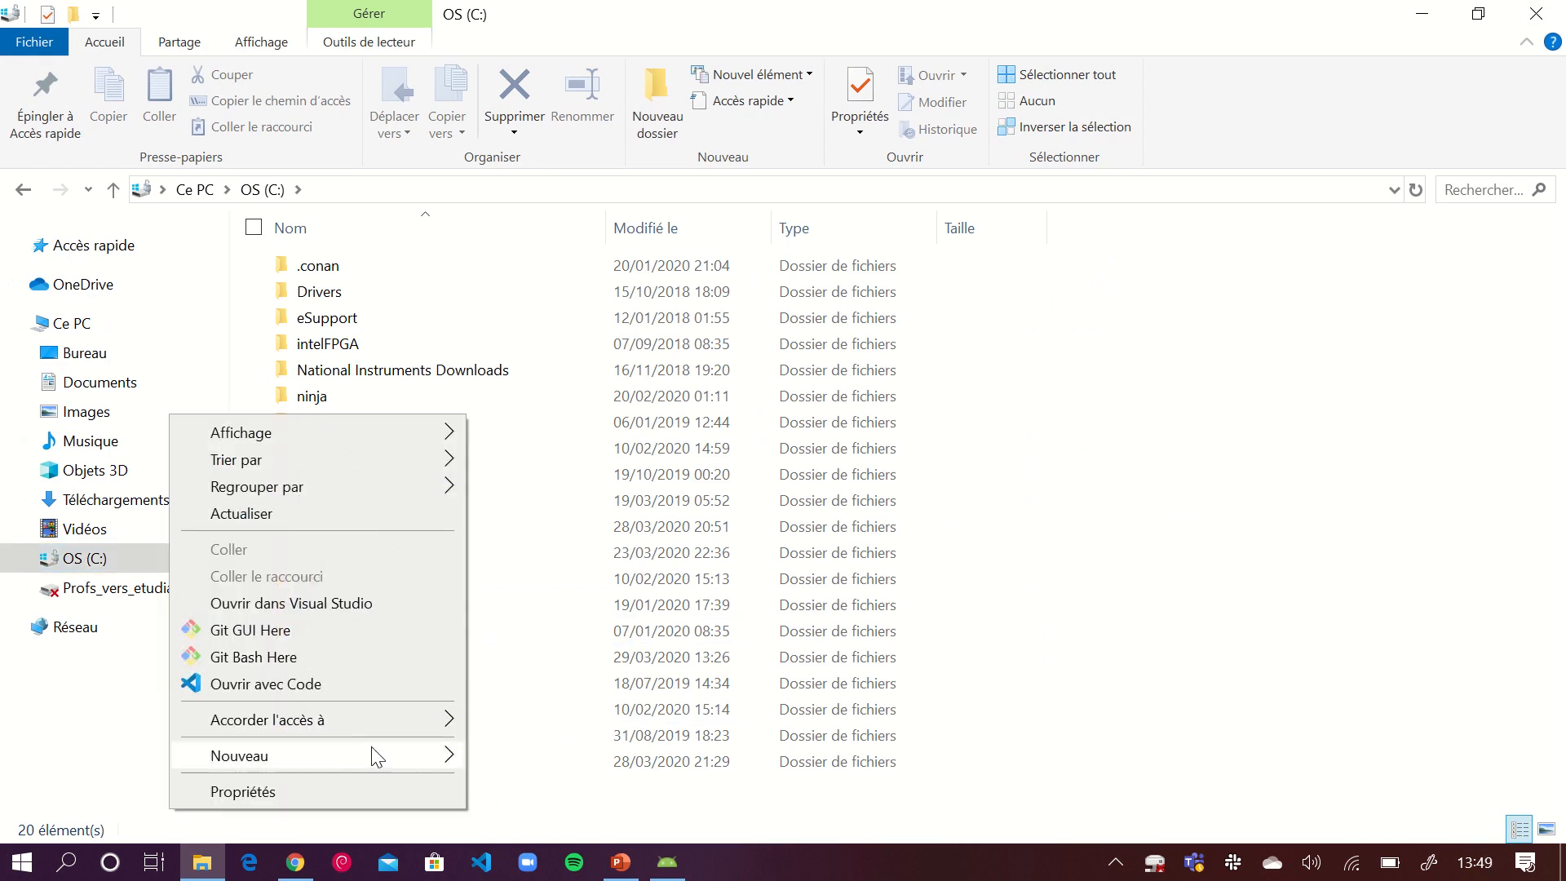
mouse_move(374, 746)
left_click(522, 757)
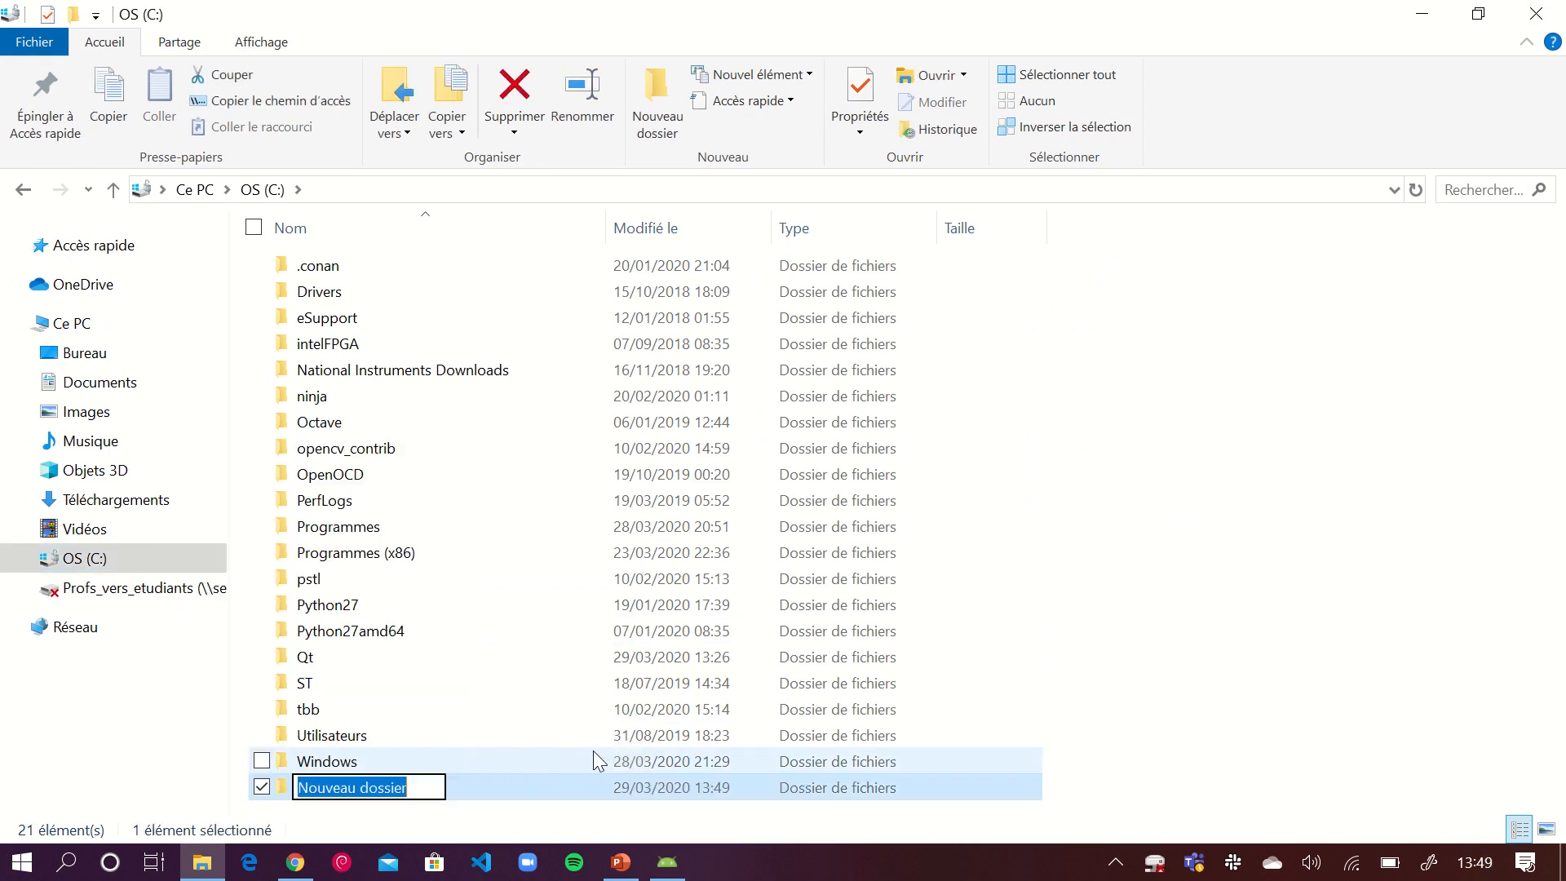
type("And")
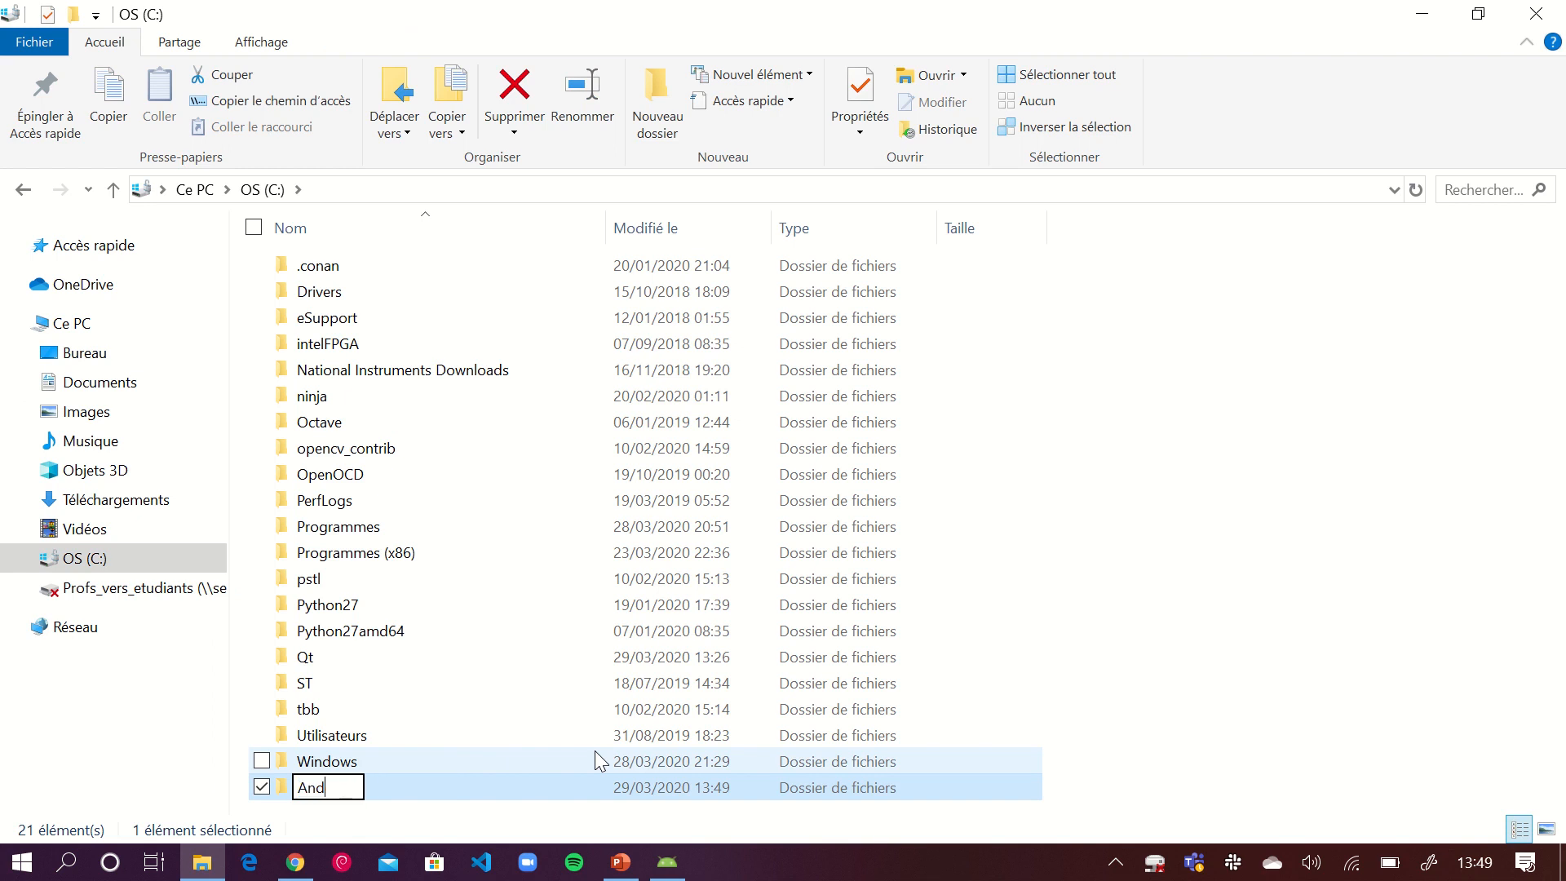
type("roid")
key("Return")
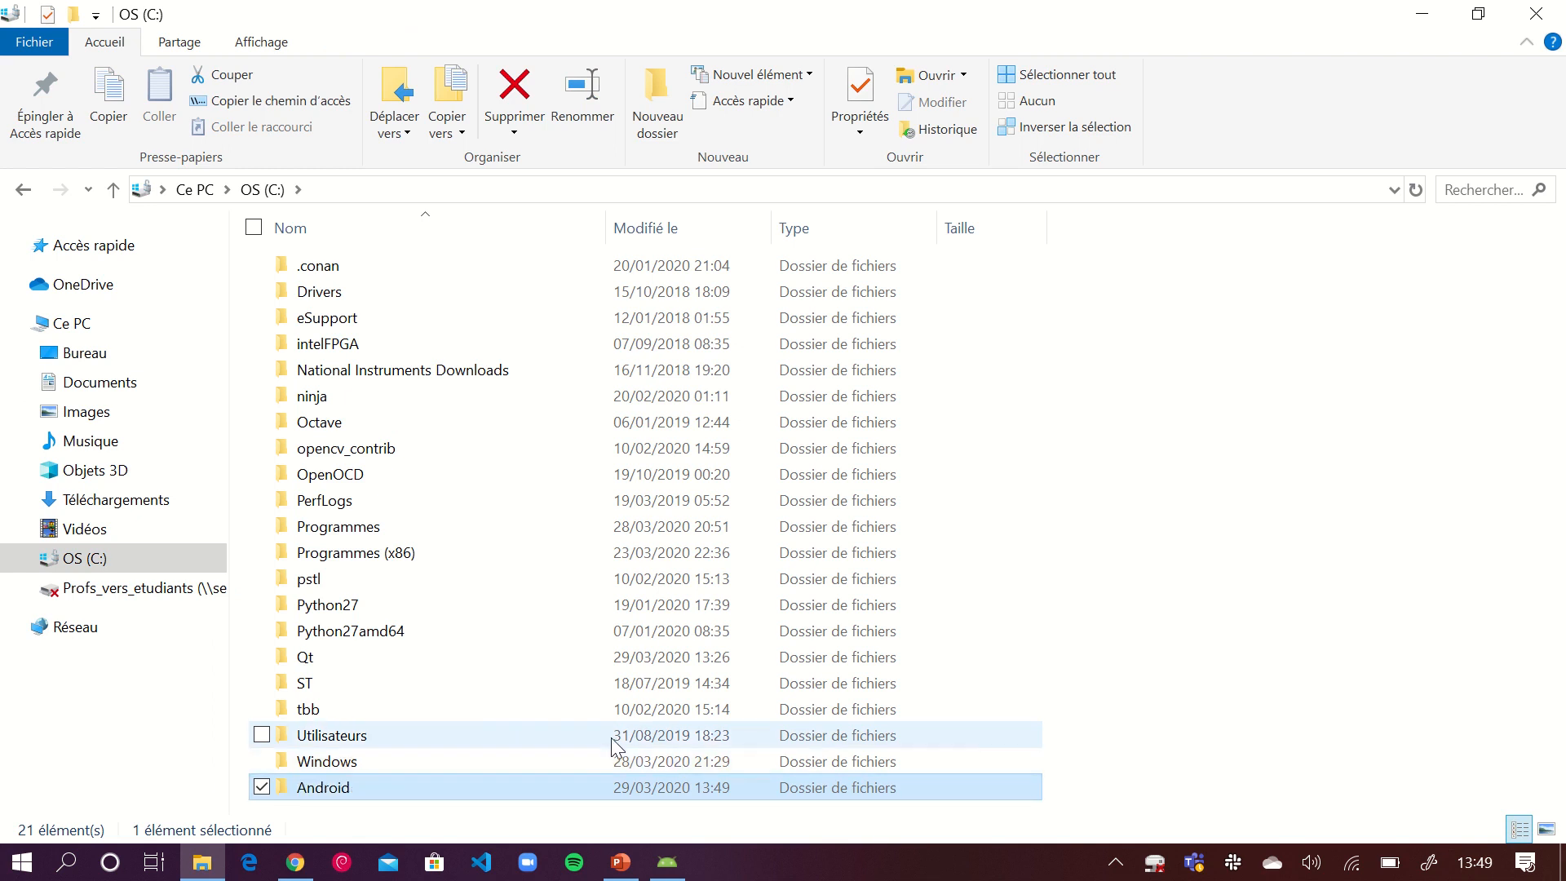
Create a subfolder named SDK inside C:\Android and close File Explorer.
double_click(374, 786)
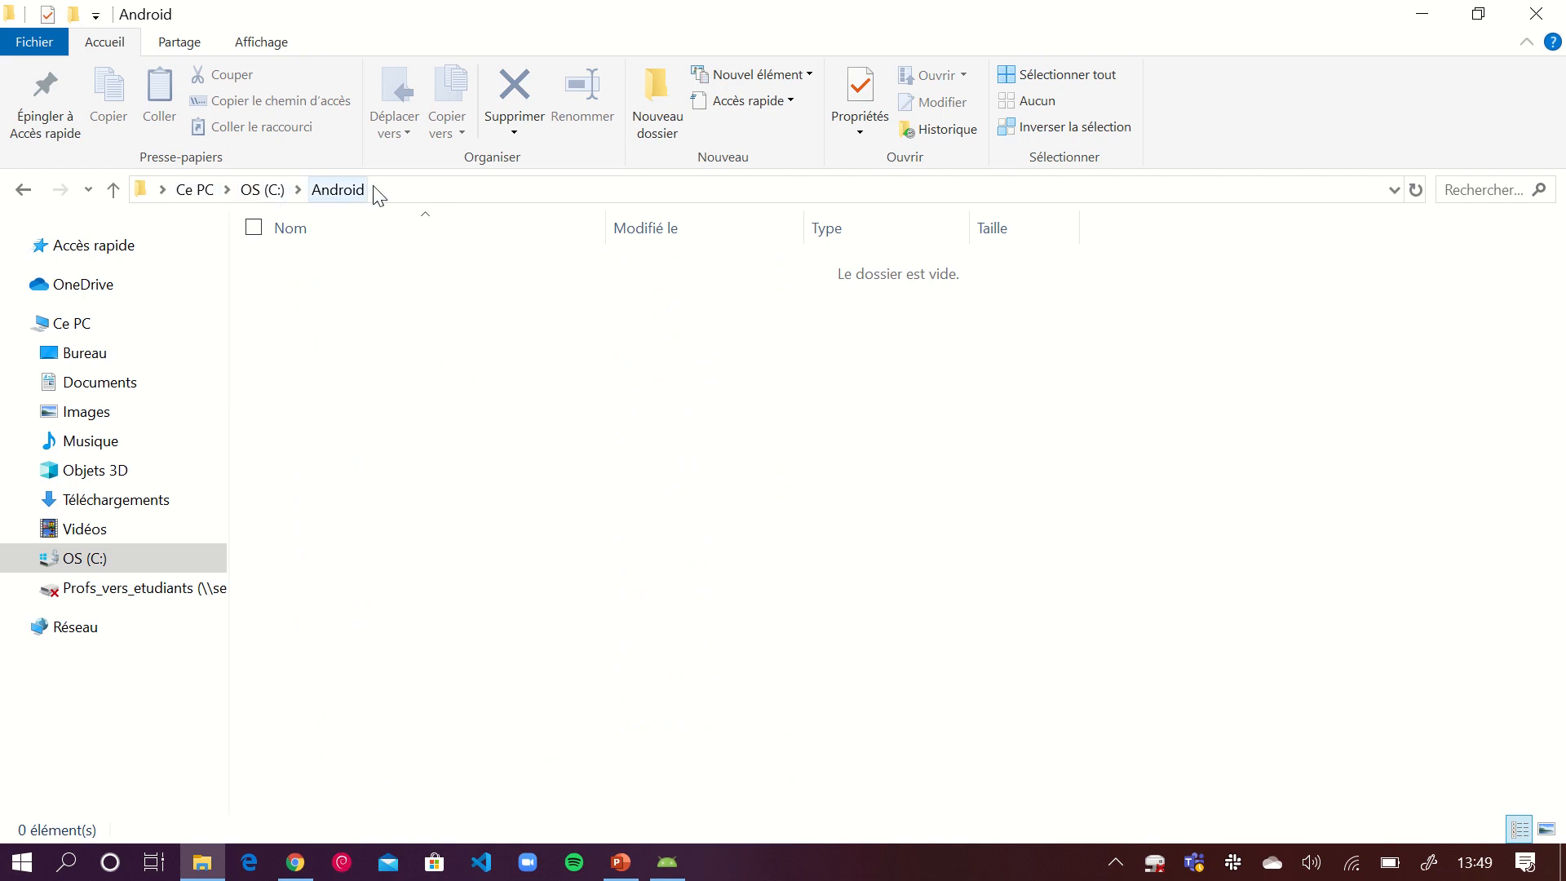
right_click(414, 329)
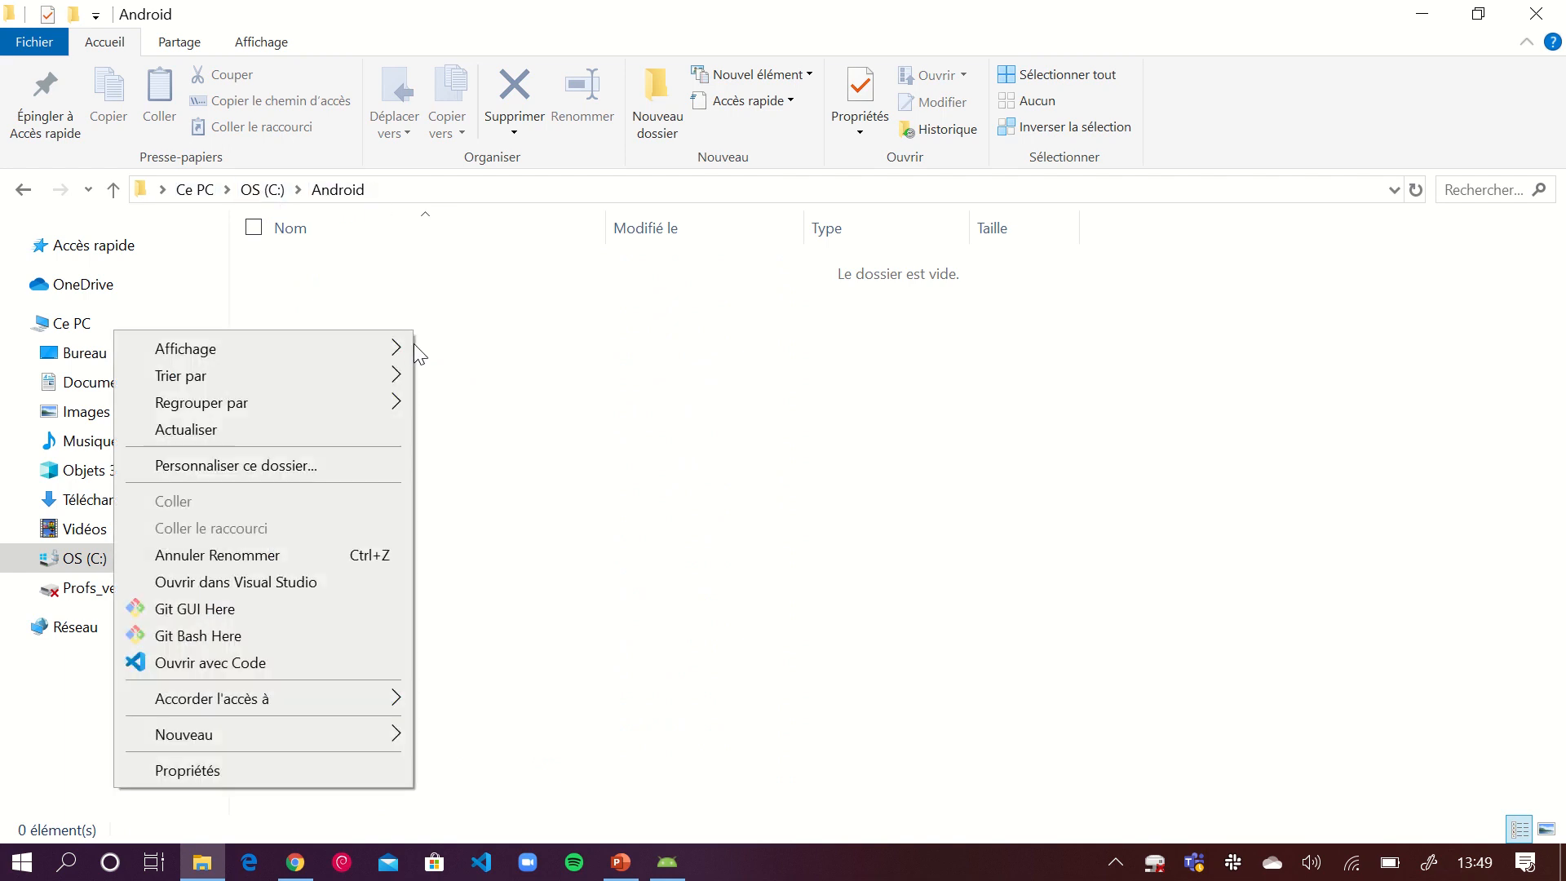
mouse_move(334, 732)
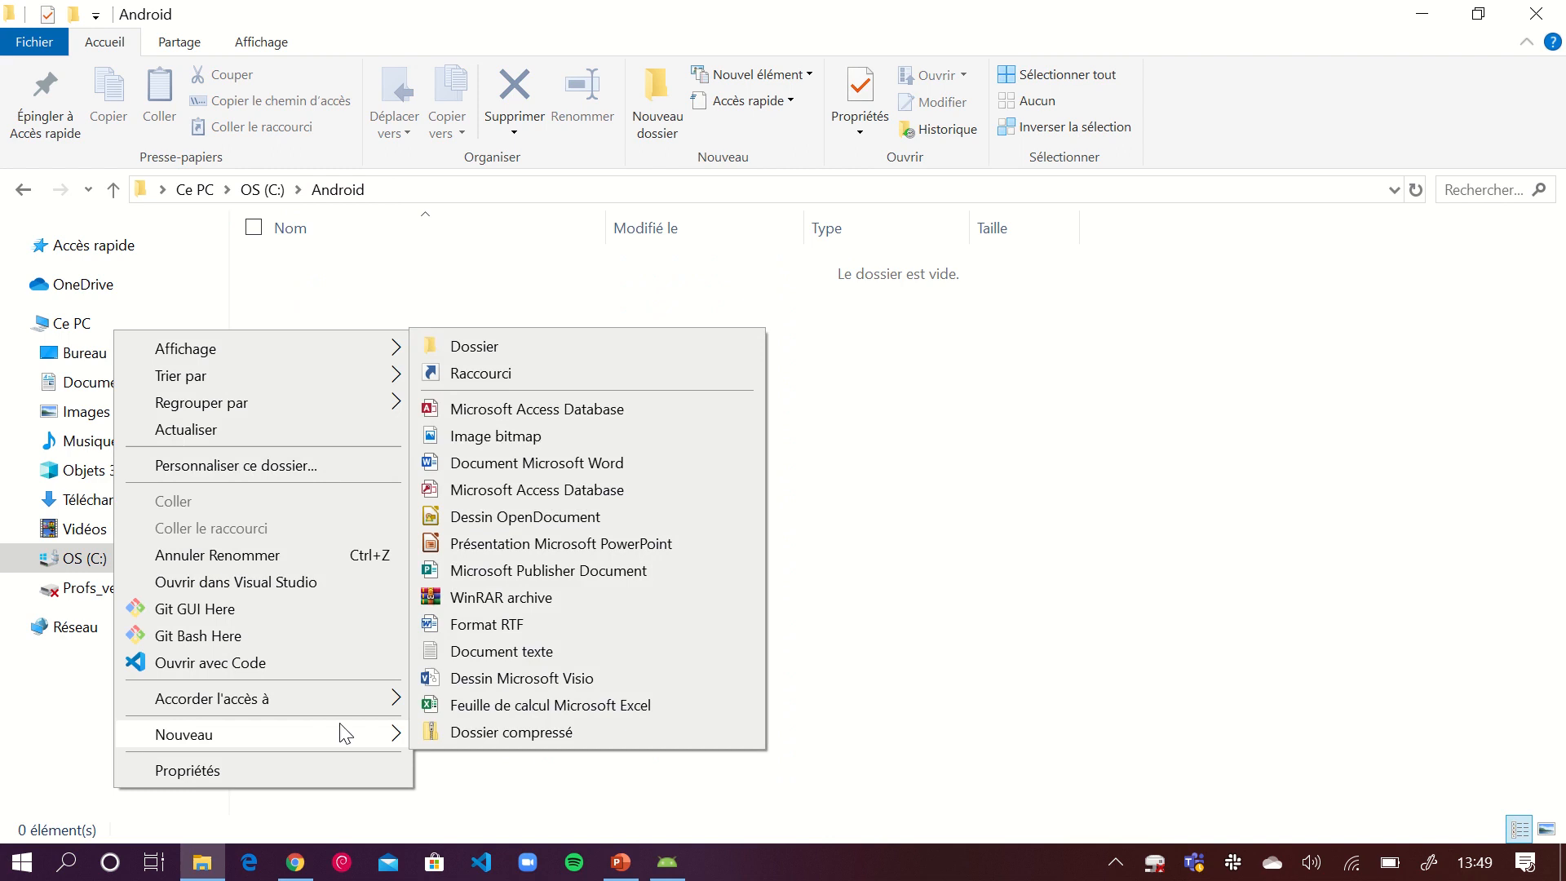
left_click(504, 349)
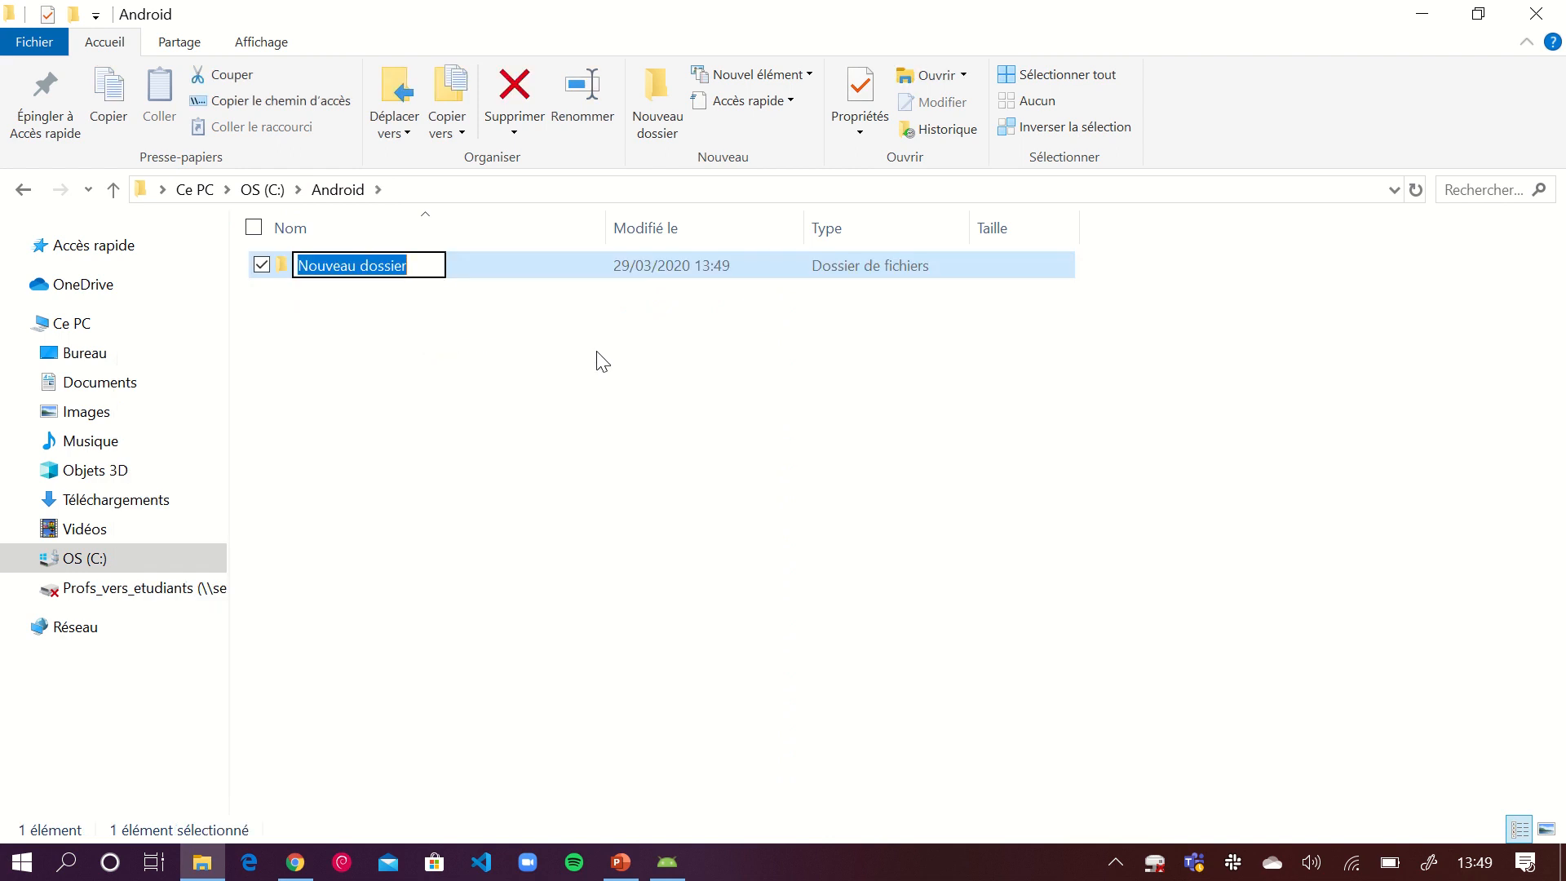
type("SDK")
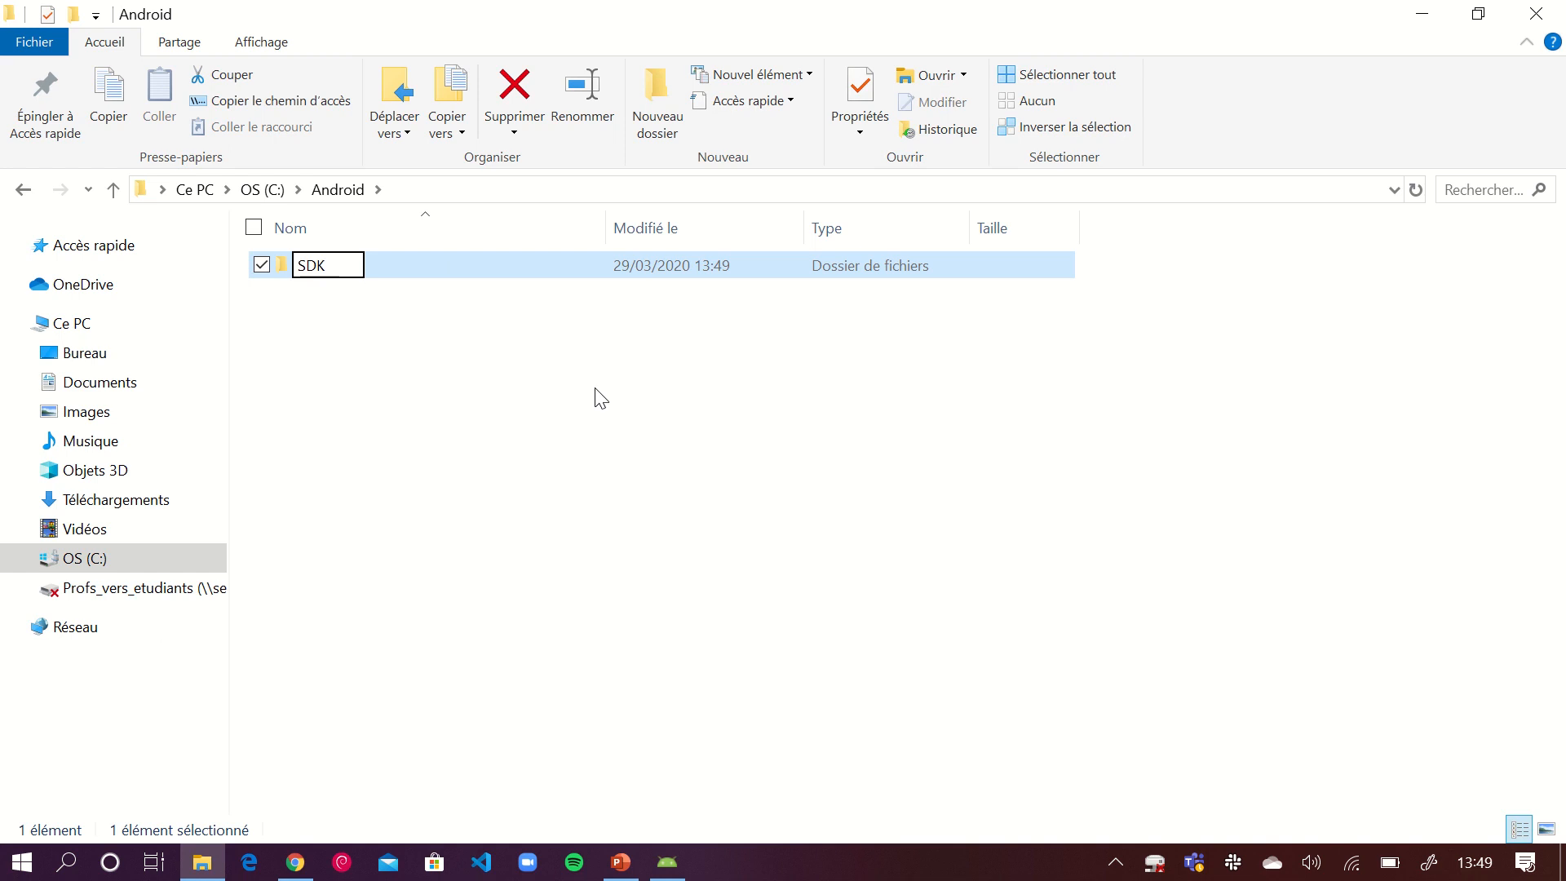
key("Return")
left_click(512, 375)
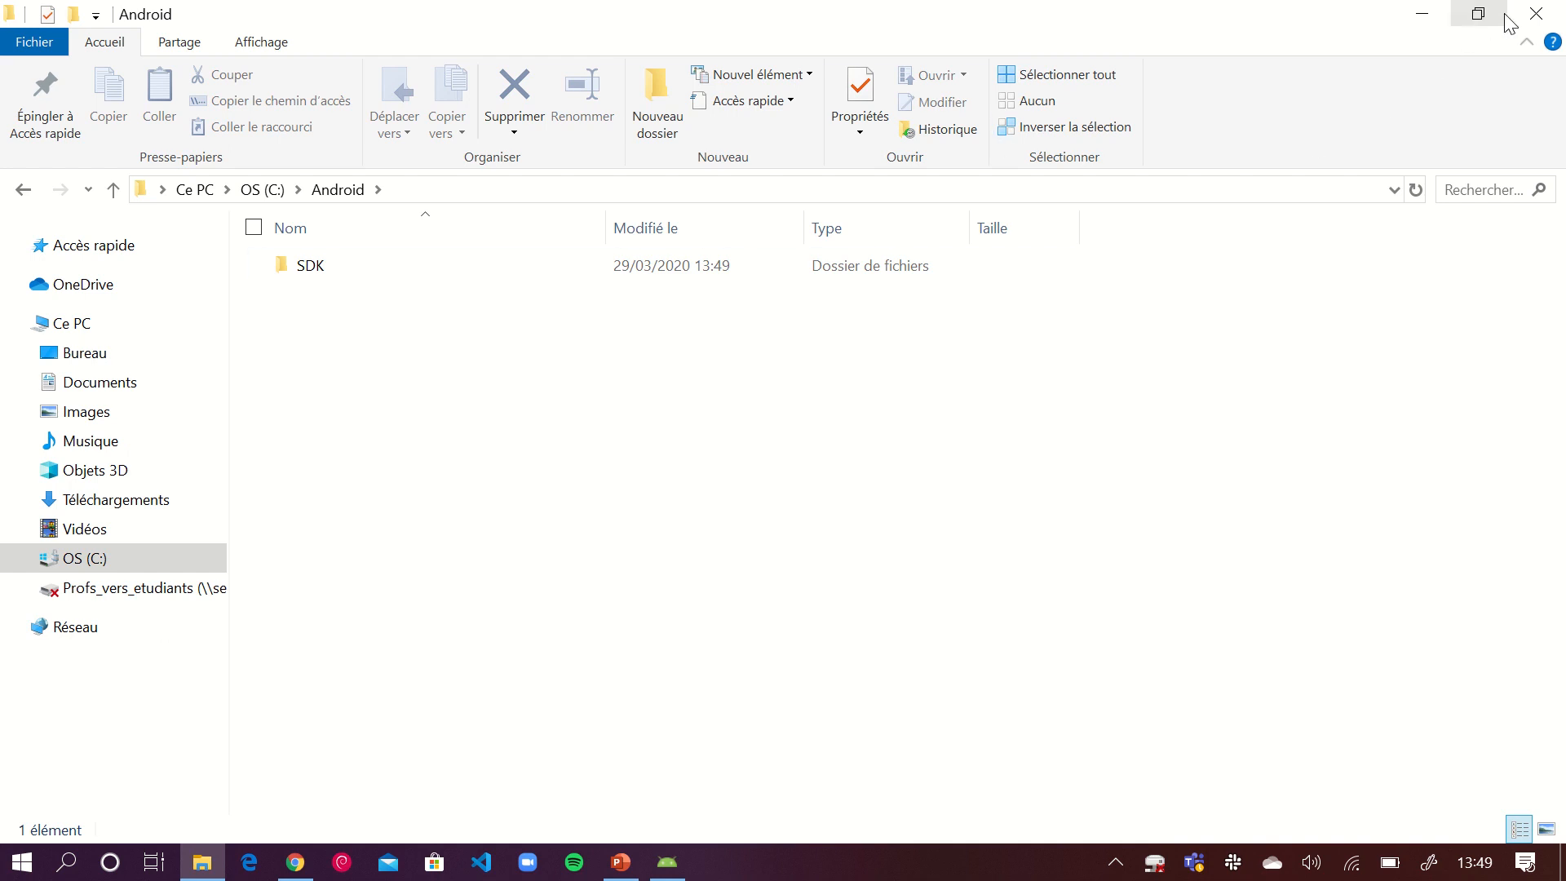
left_click(1537, 18)
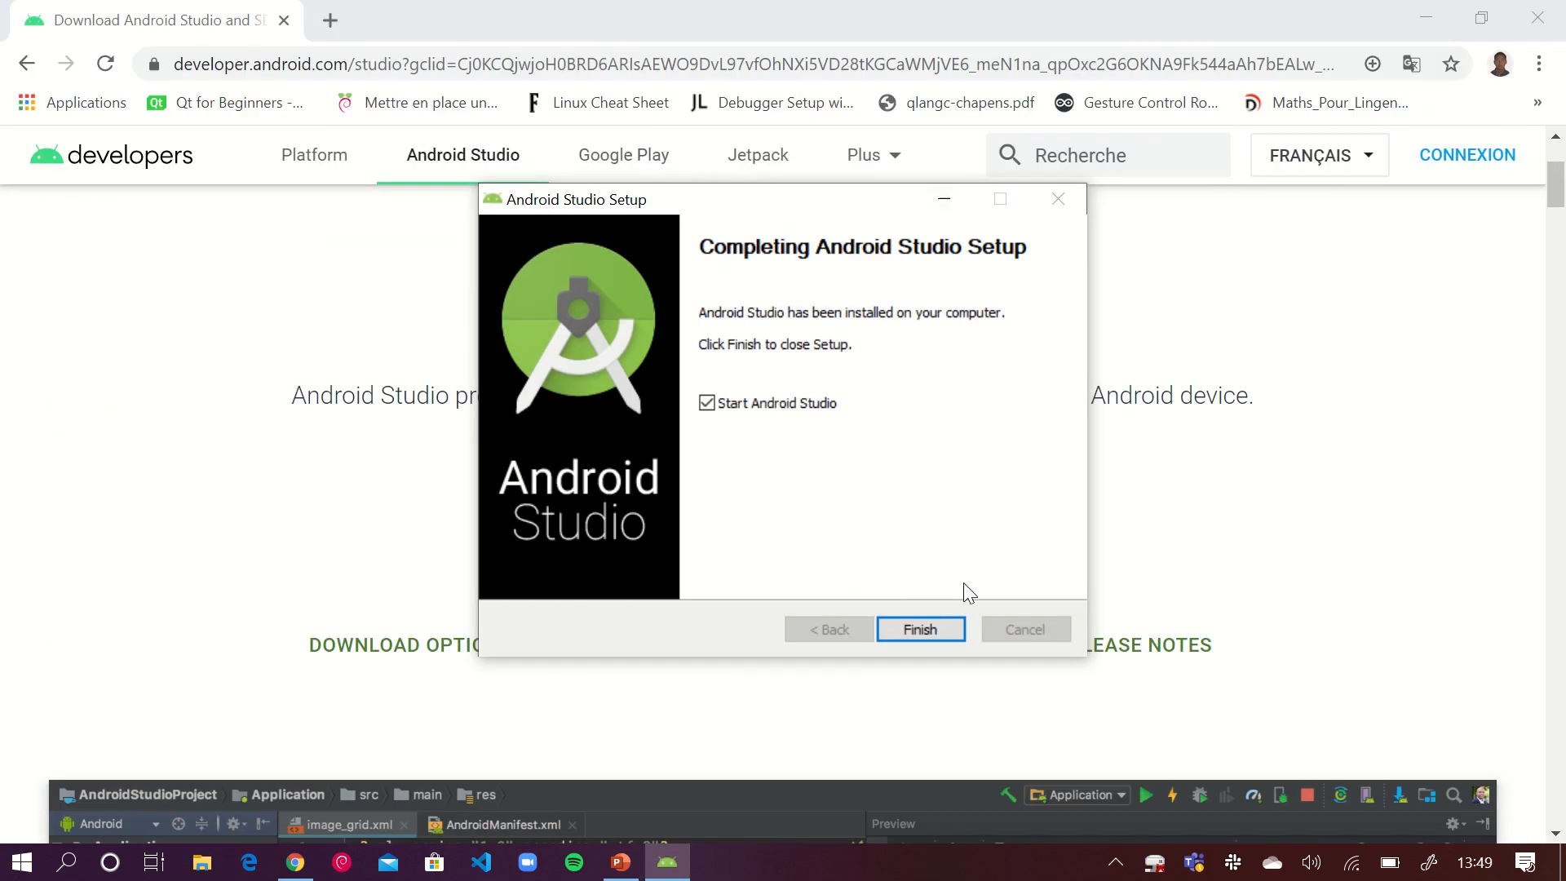
Finish the installer with Android Studio starting, and choose C:\Android\SDK as the Android SDK location in the setup wizard.
left_click(920, 630)
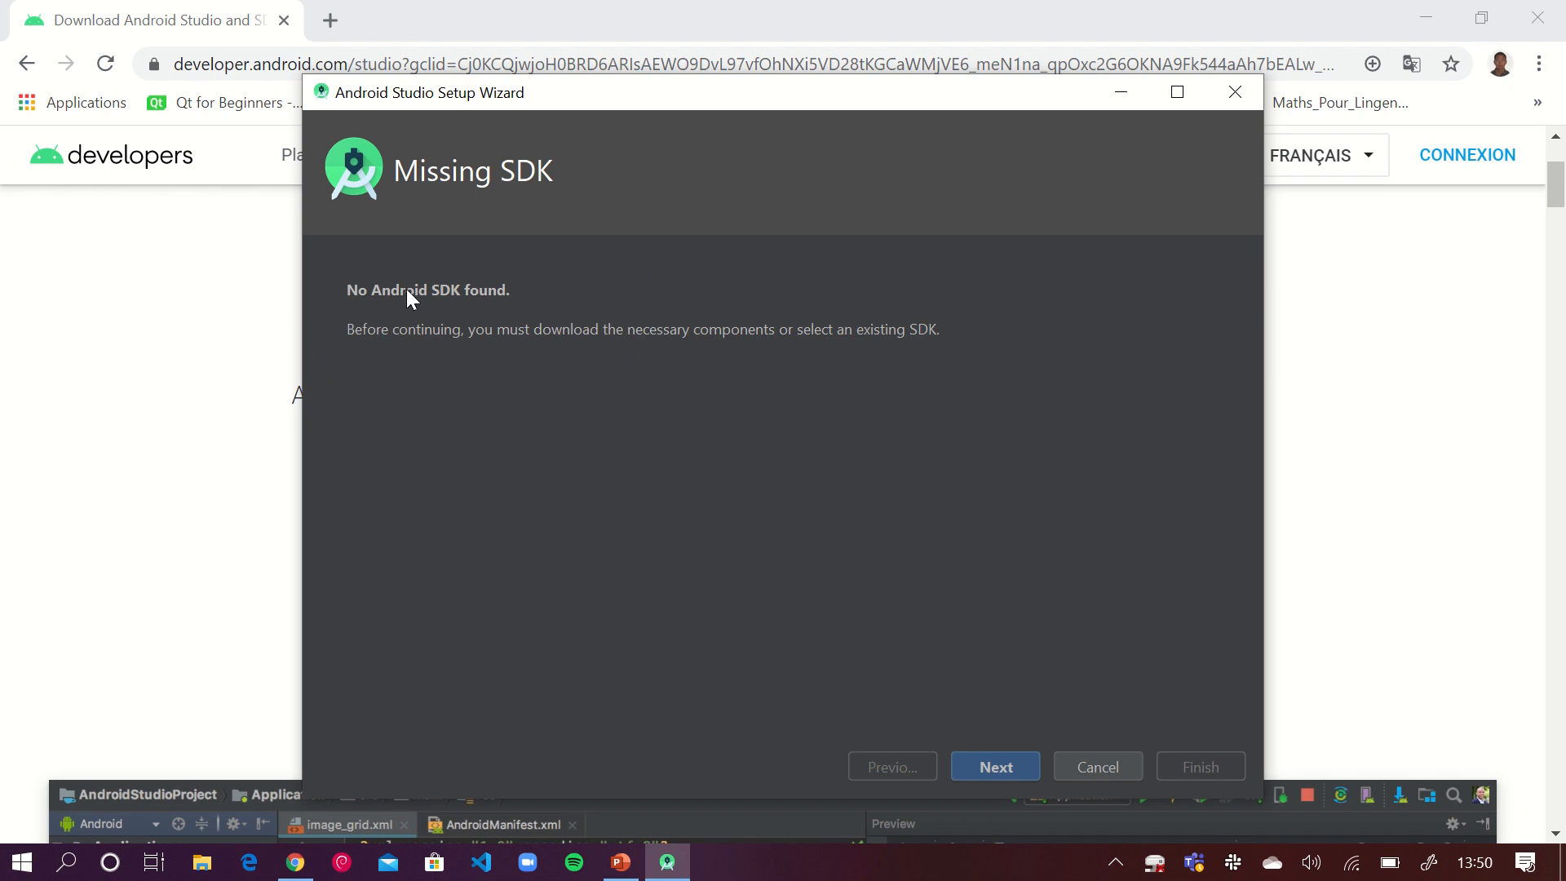
left_click(985, 763)
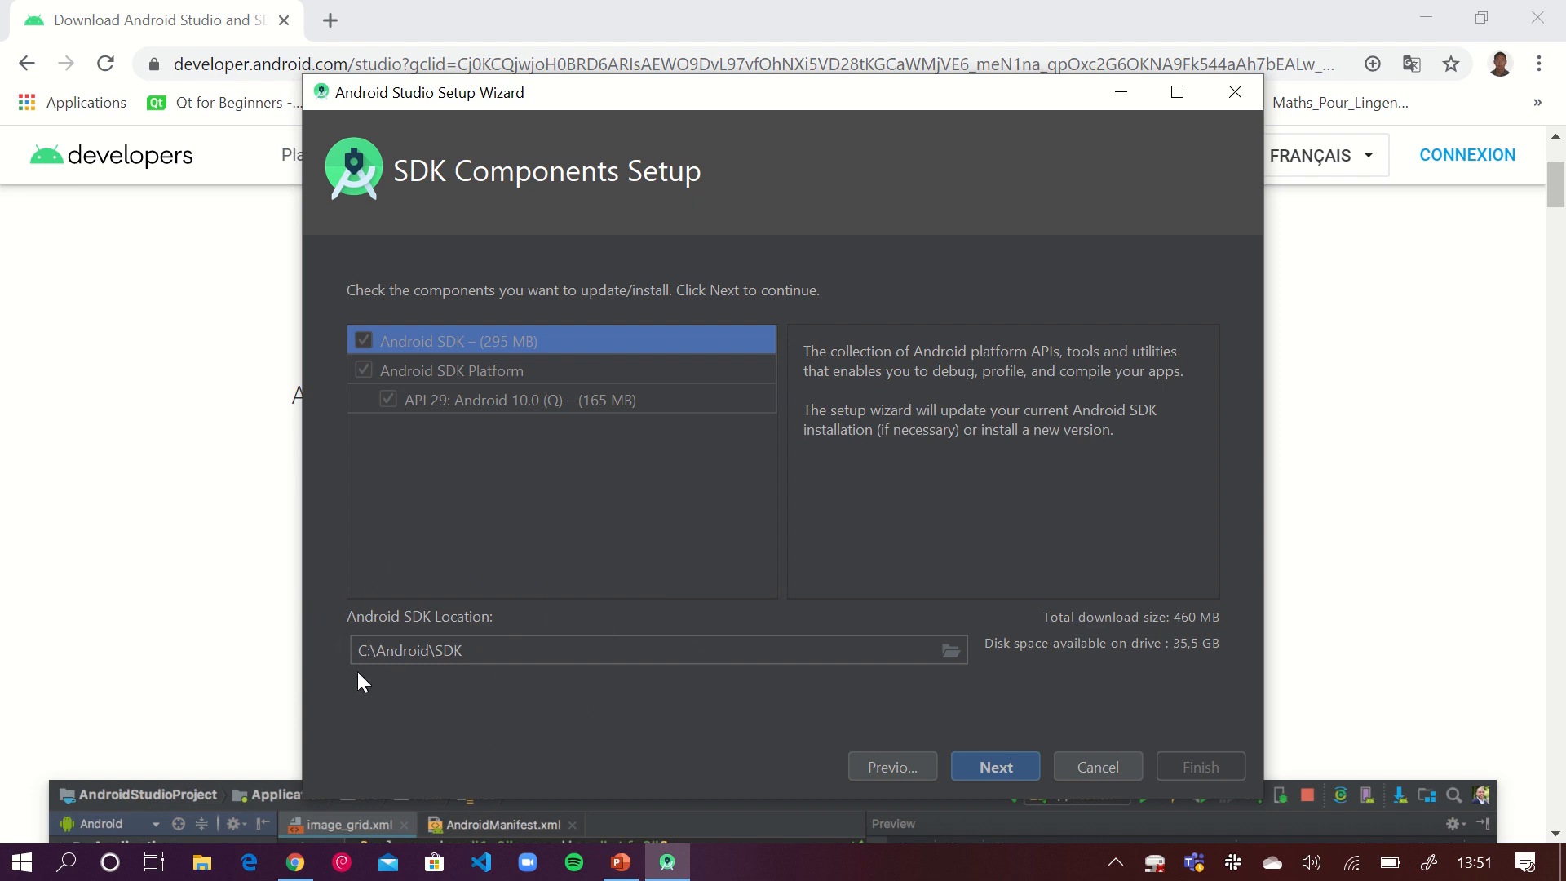
left_click(950, 652)
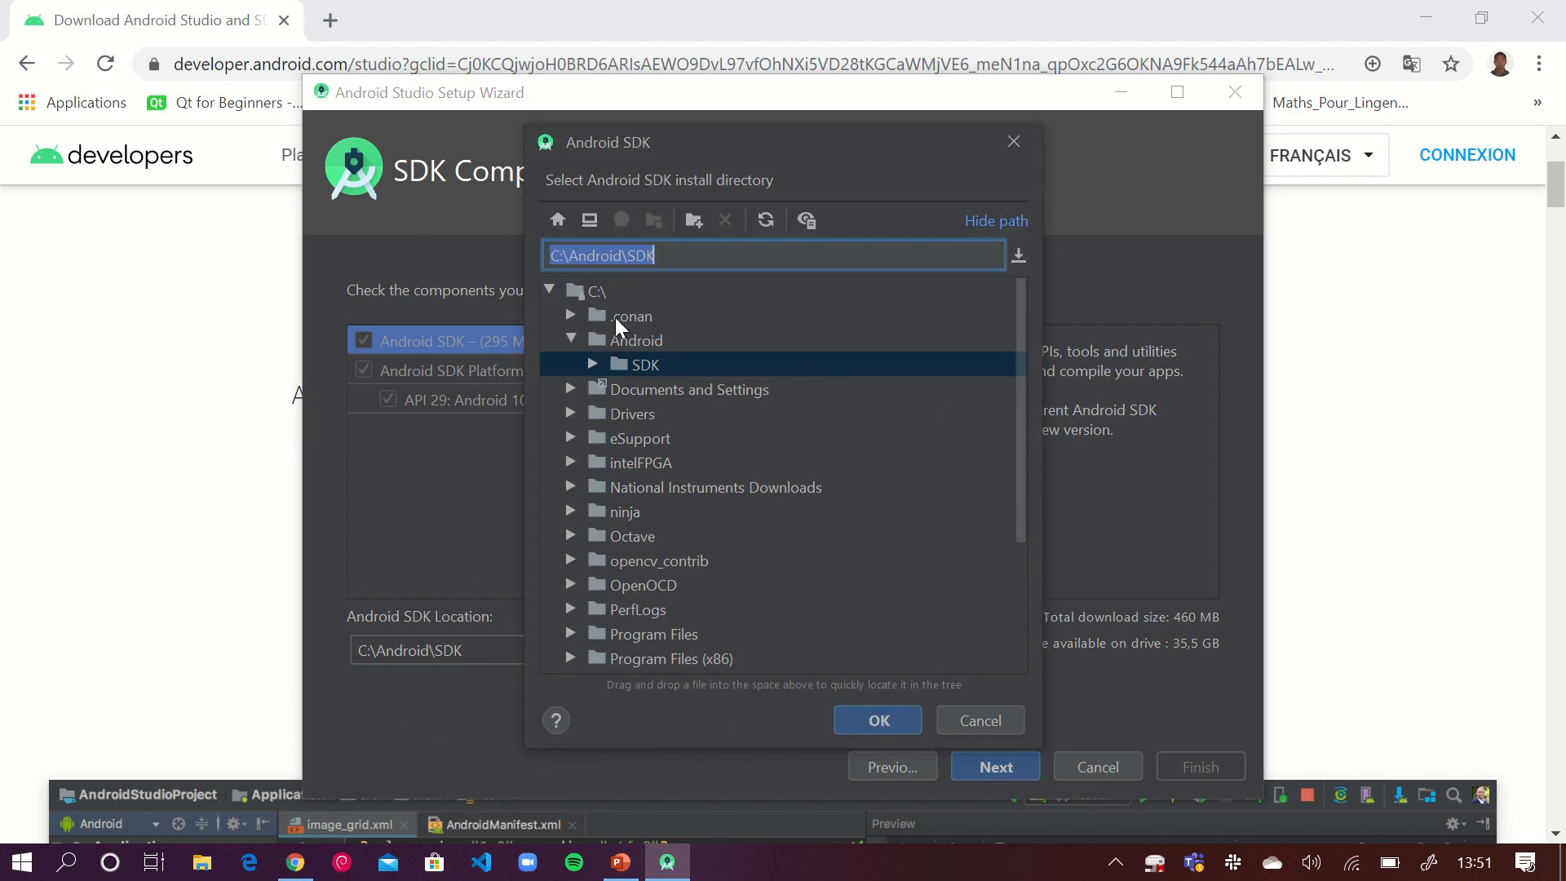
left_click(650, 344)
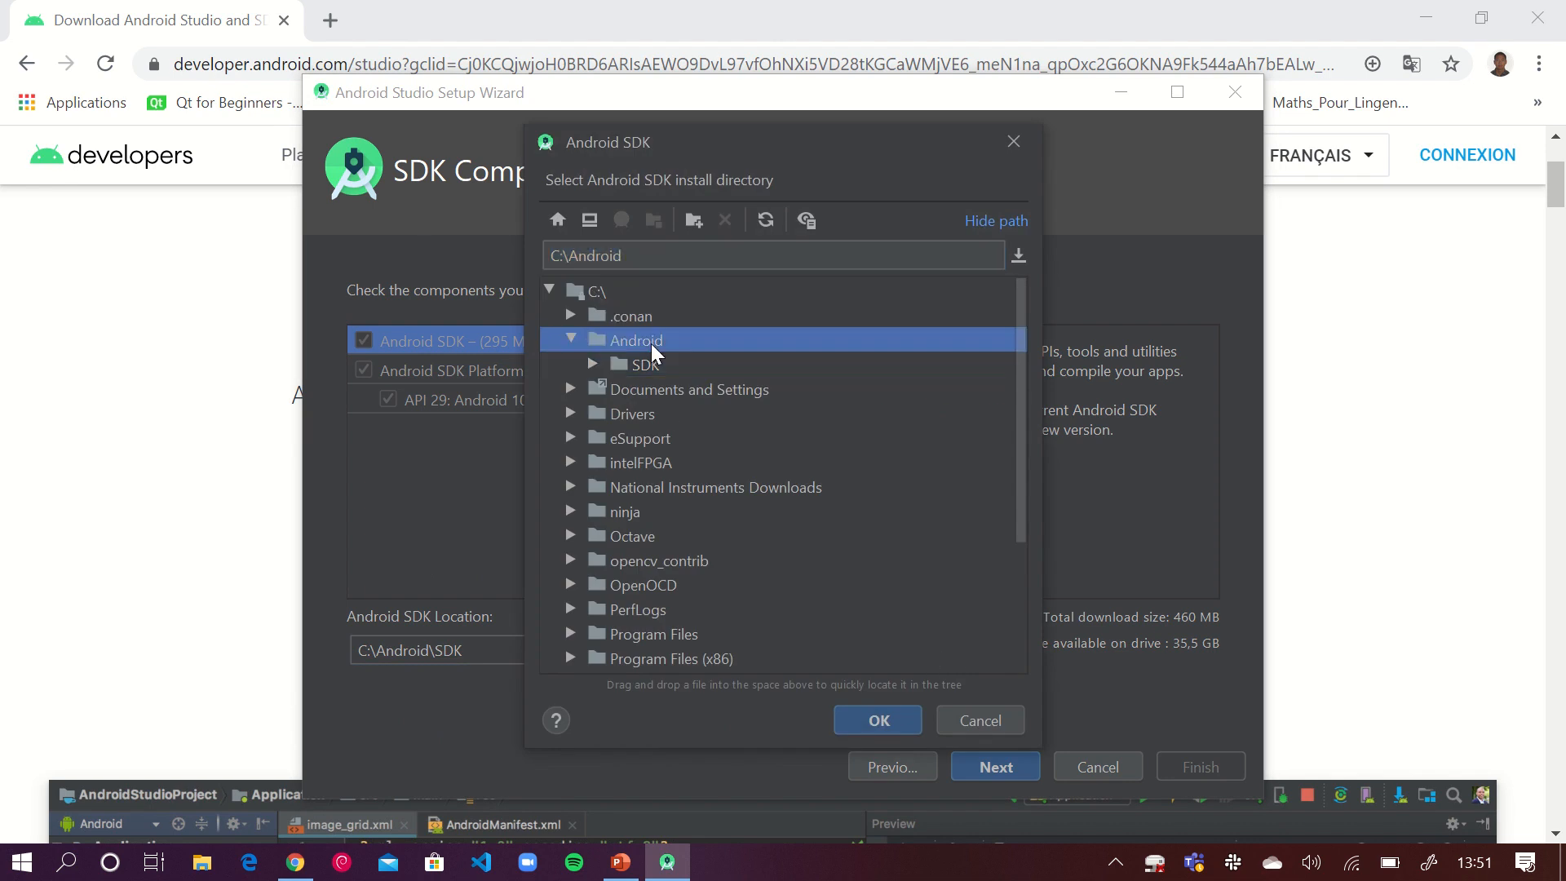
left_click(657, 364)
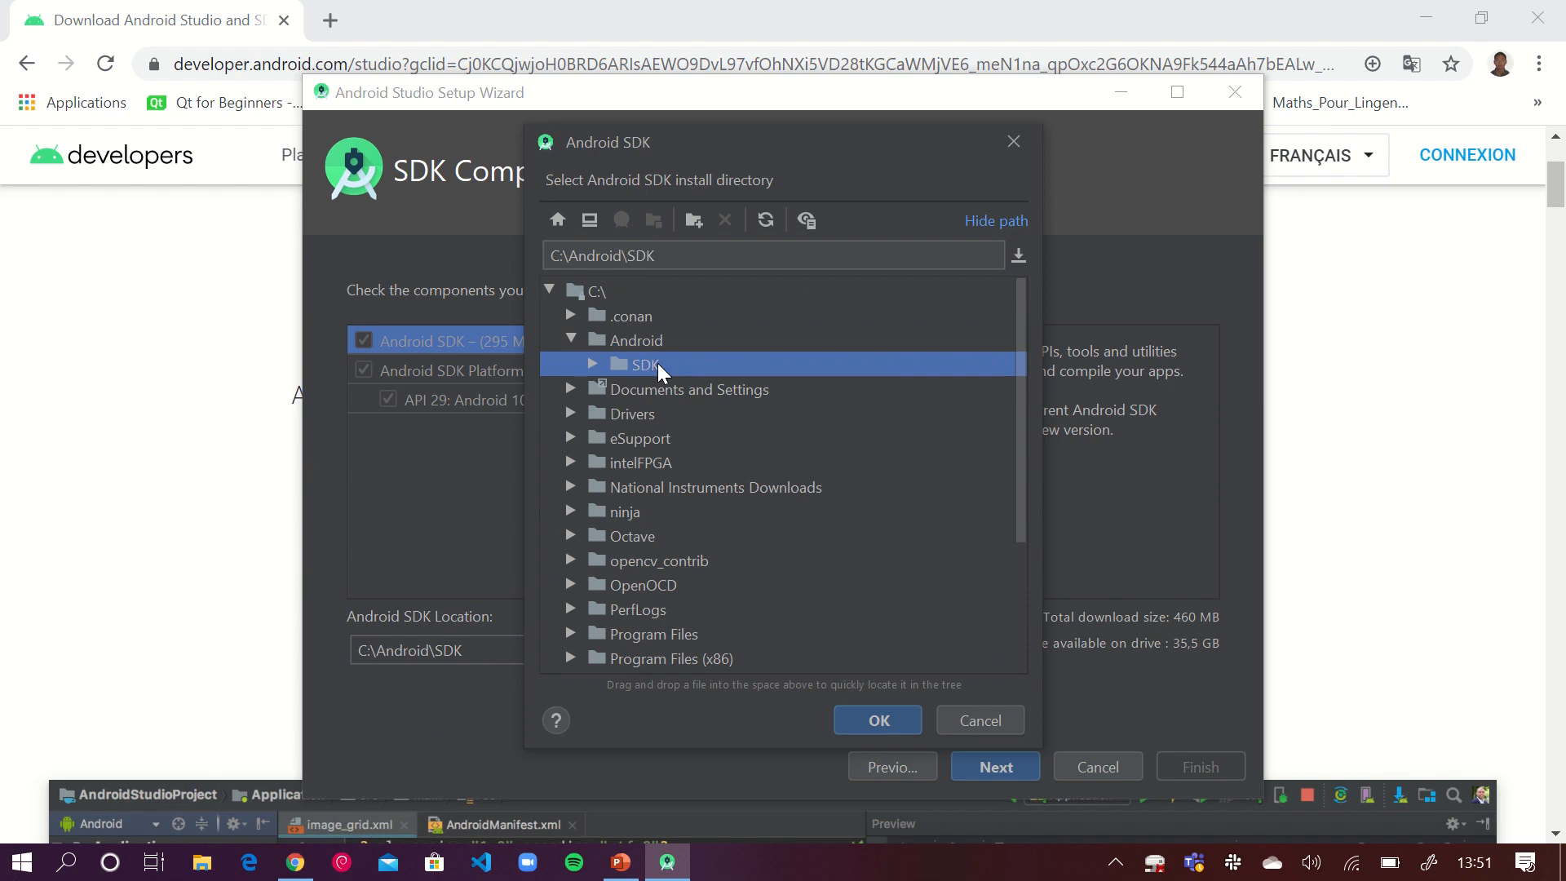
left_click_drag(554, 256, 671, 257)
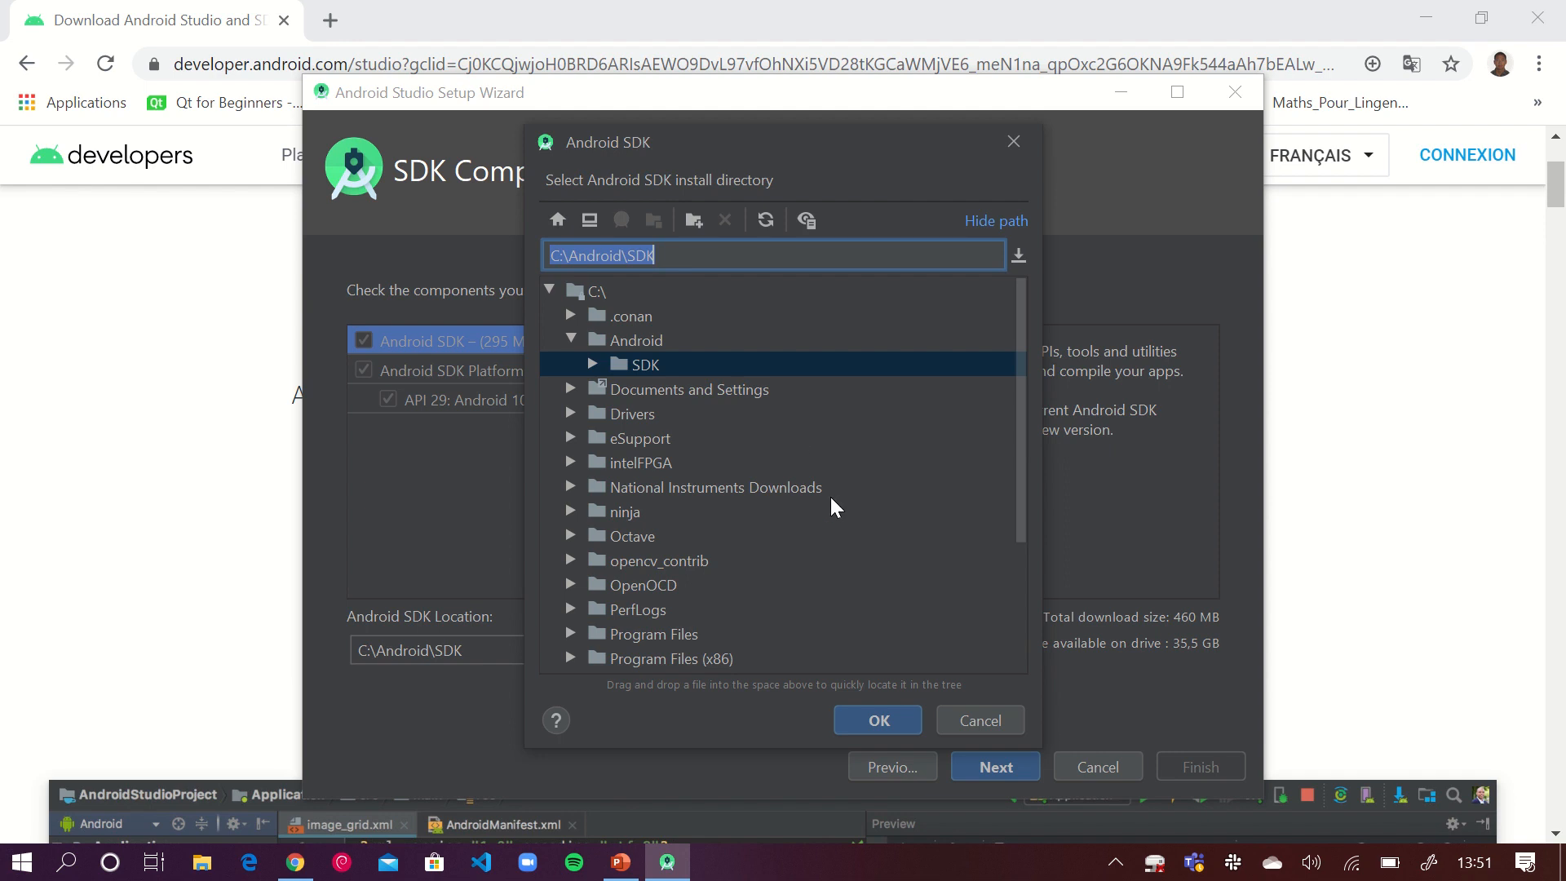
left_click(882, 723)
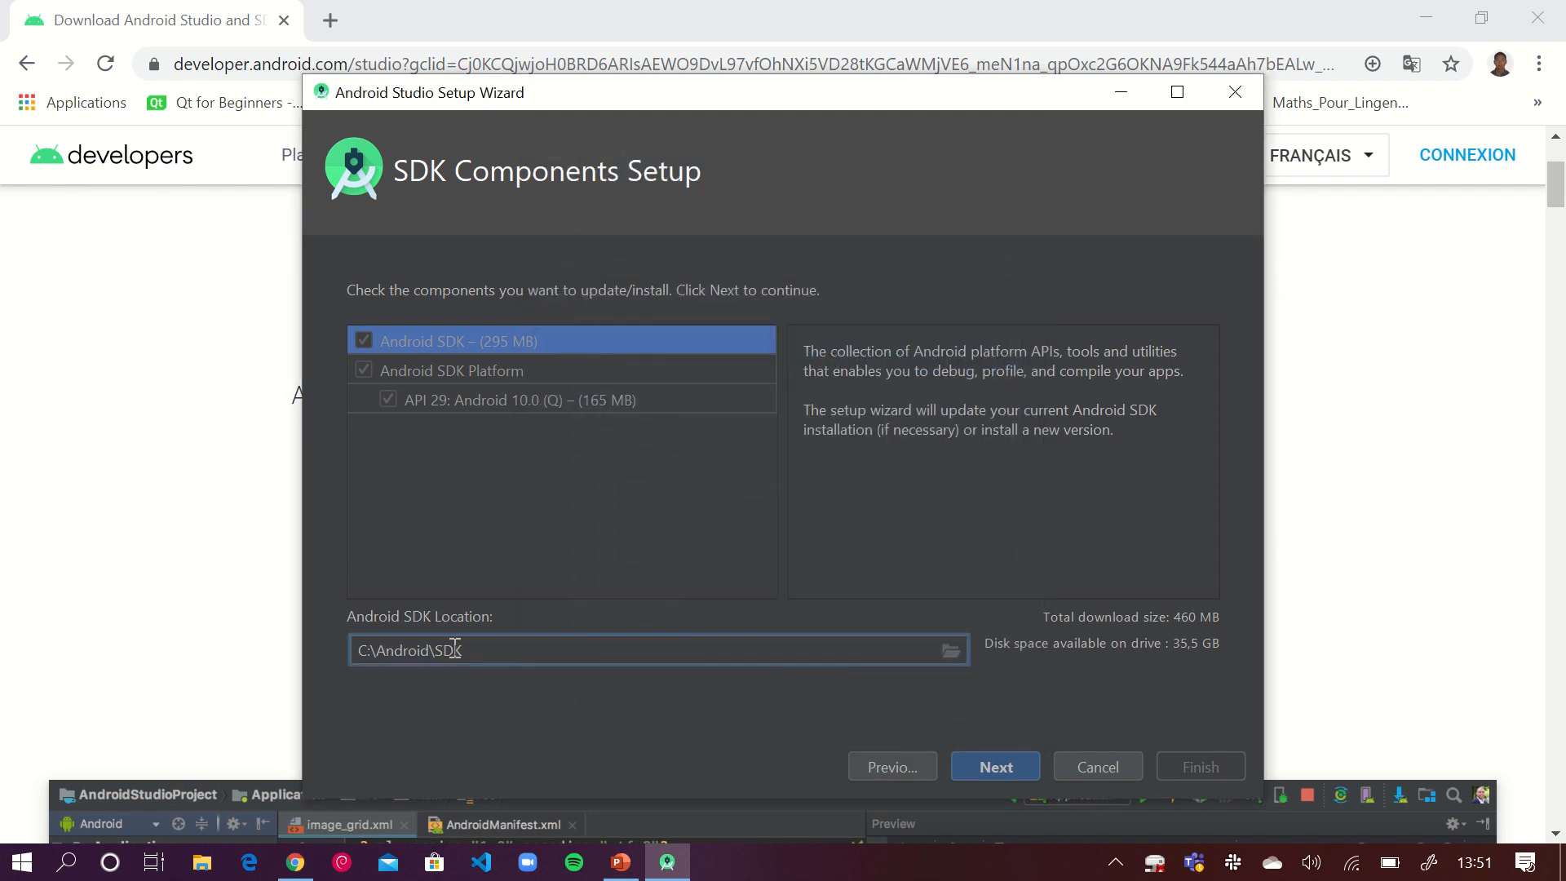
Review the JDK location in the setup summary, download the SDK components and complete the setup wizard.
left_click(999, 767)
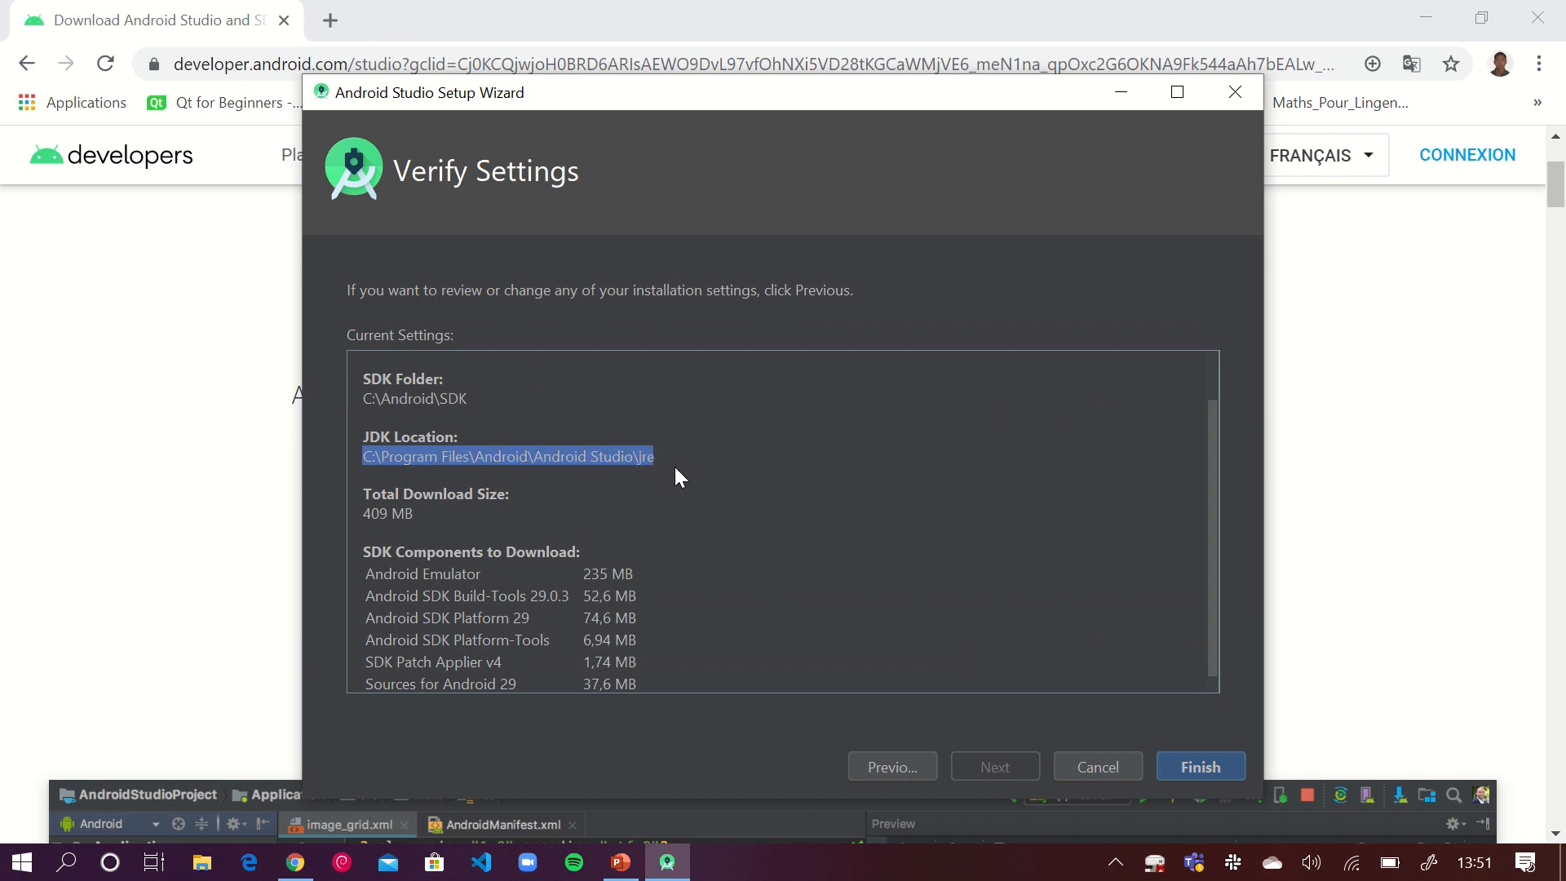
left_click(426, 450)
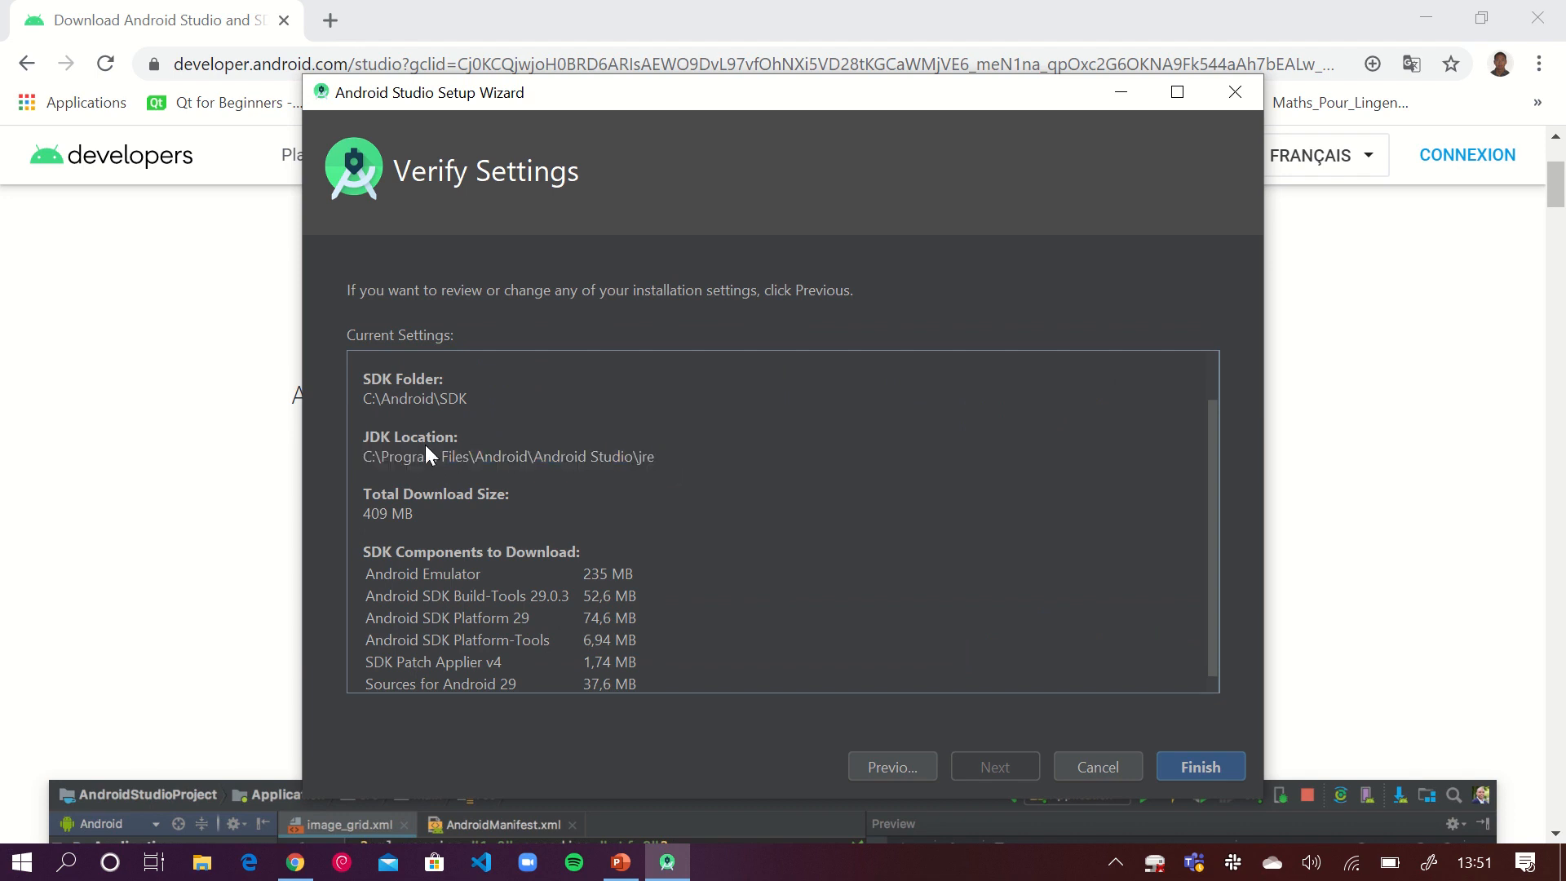
left_click_drag(363, 450, 553, 456)
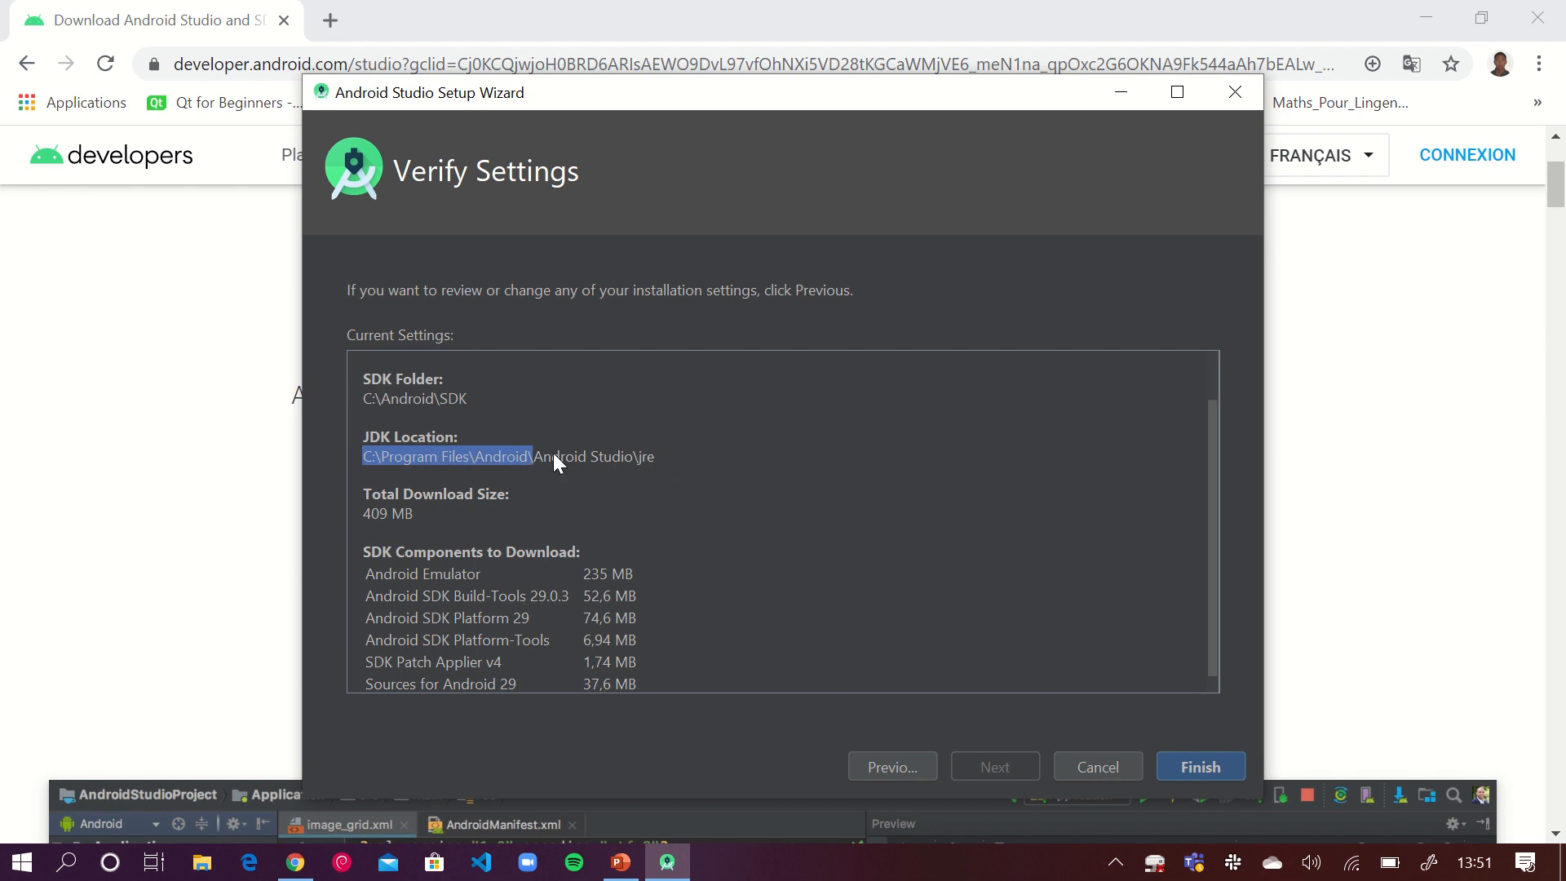
left_click(662, 457)
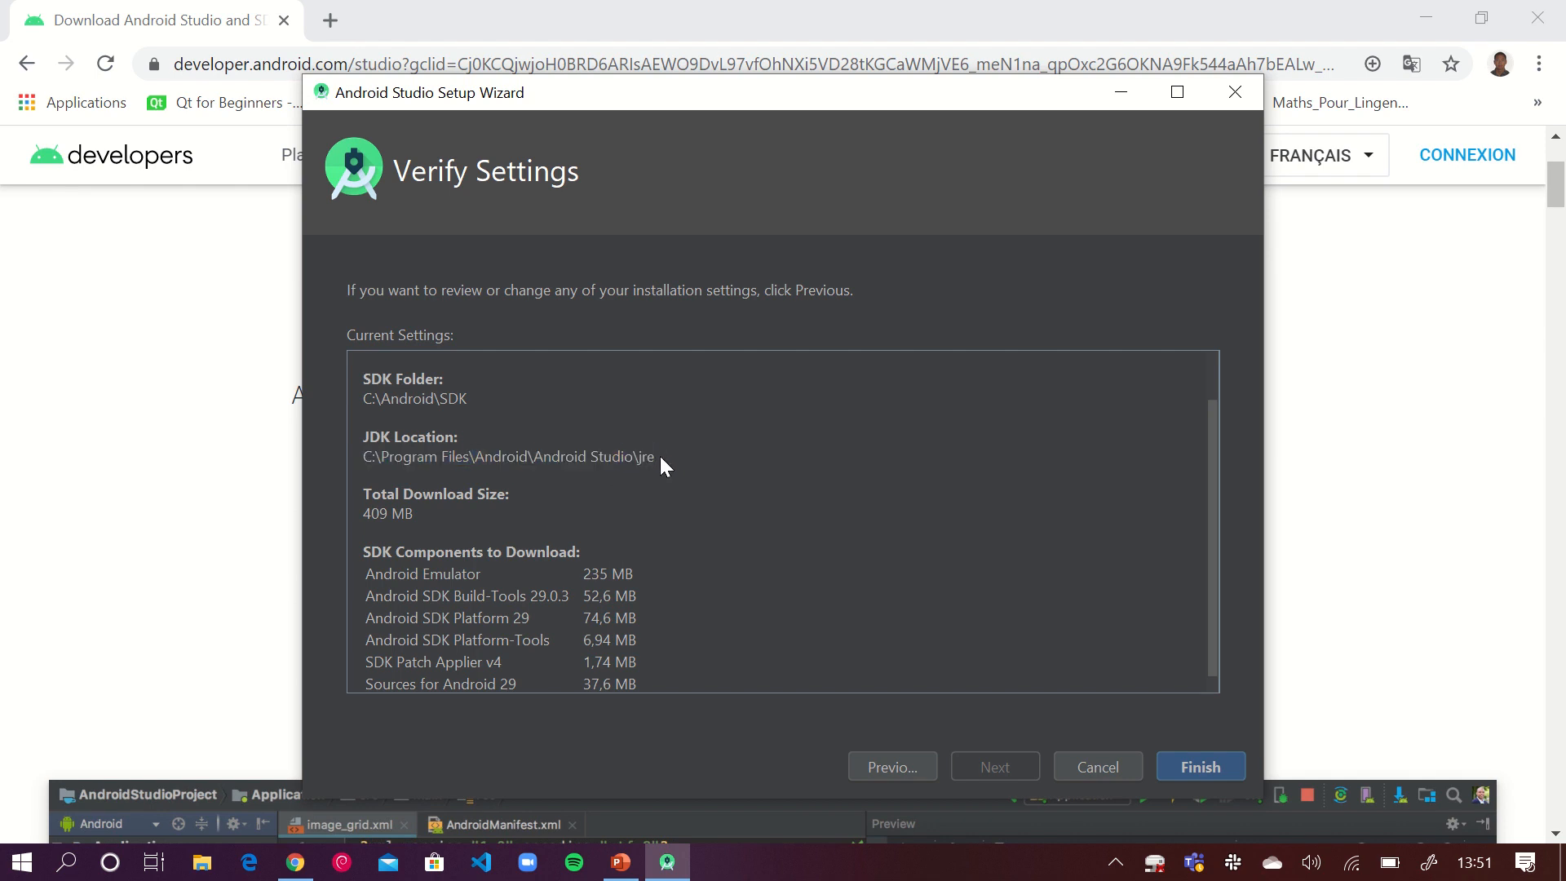
left_click_drag(659, 457, 364, 457)
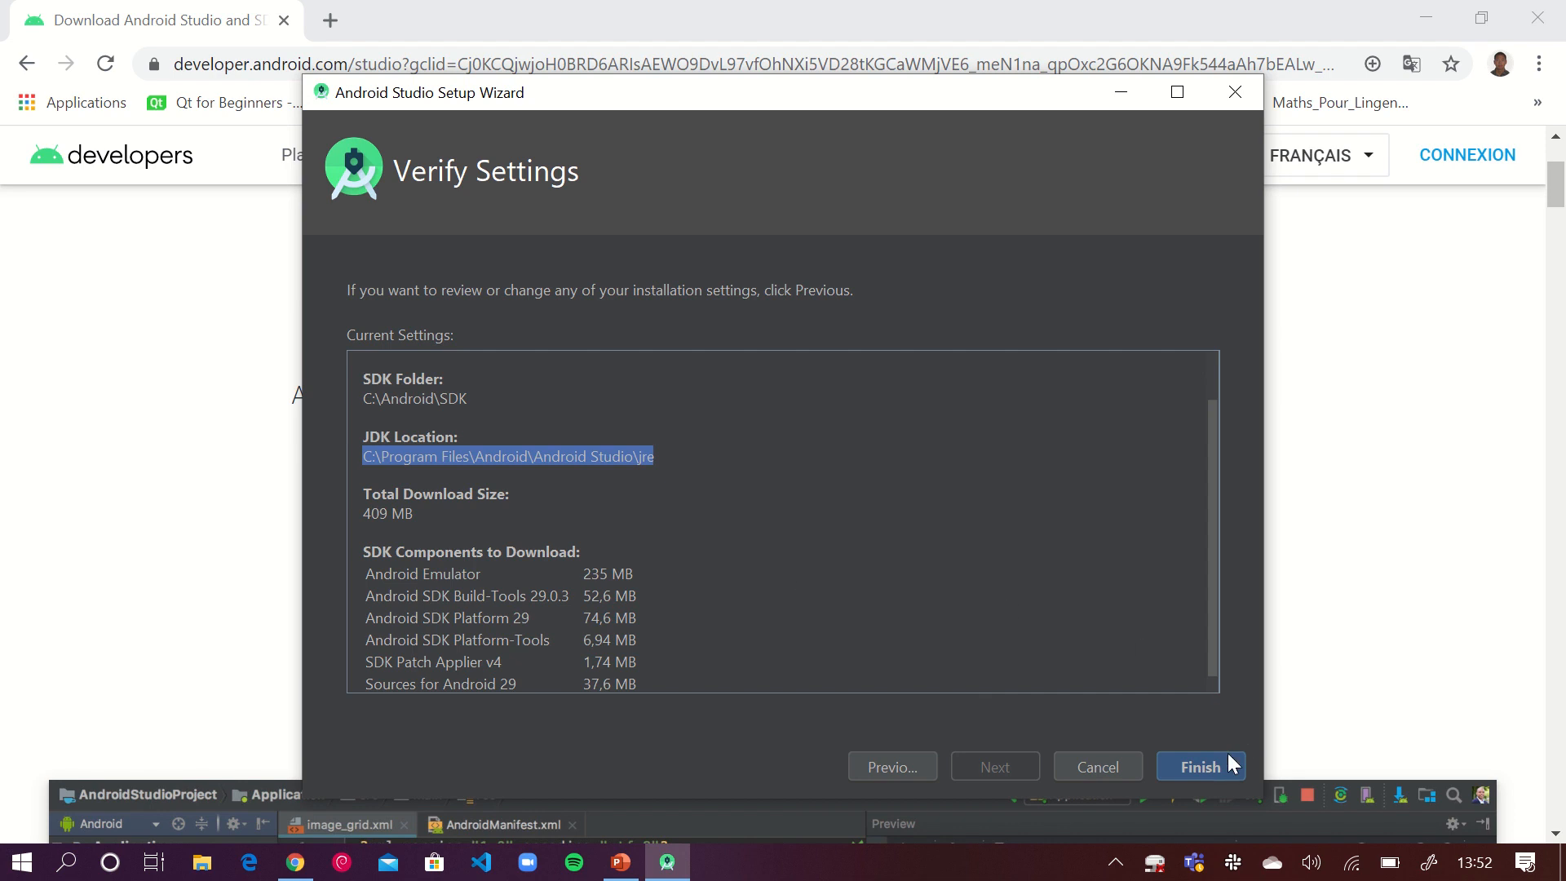
left_click(1194, 765)
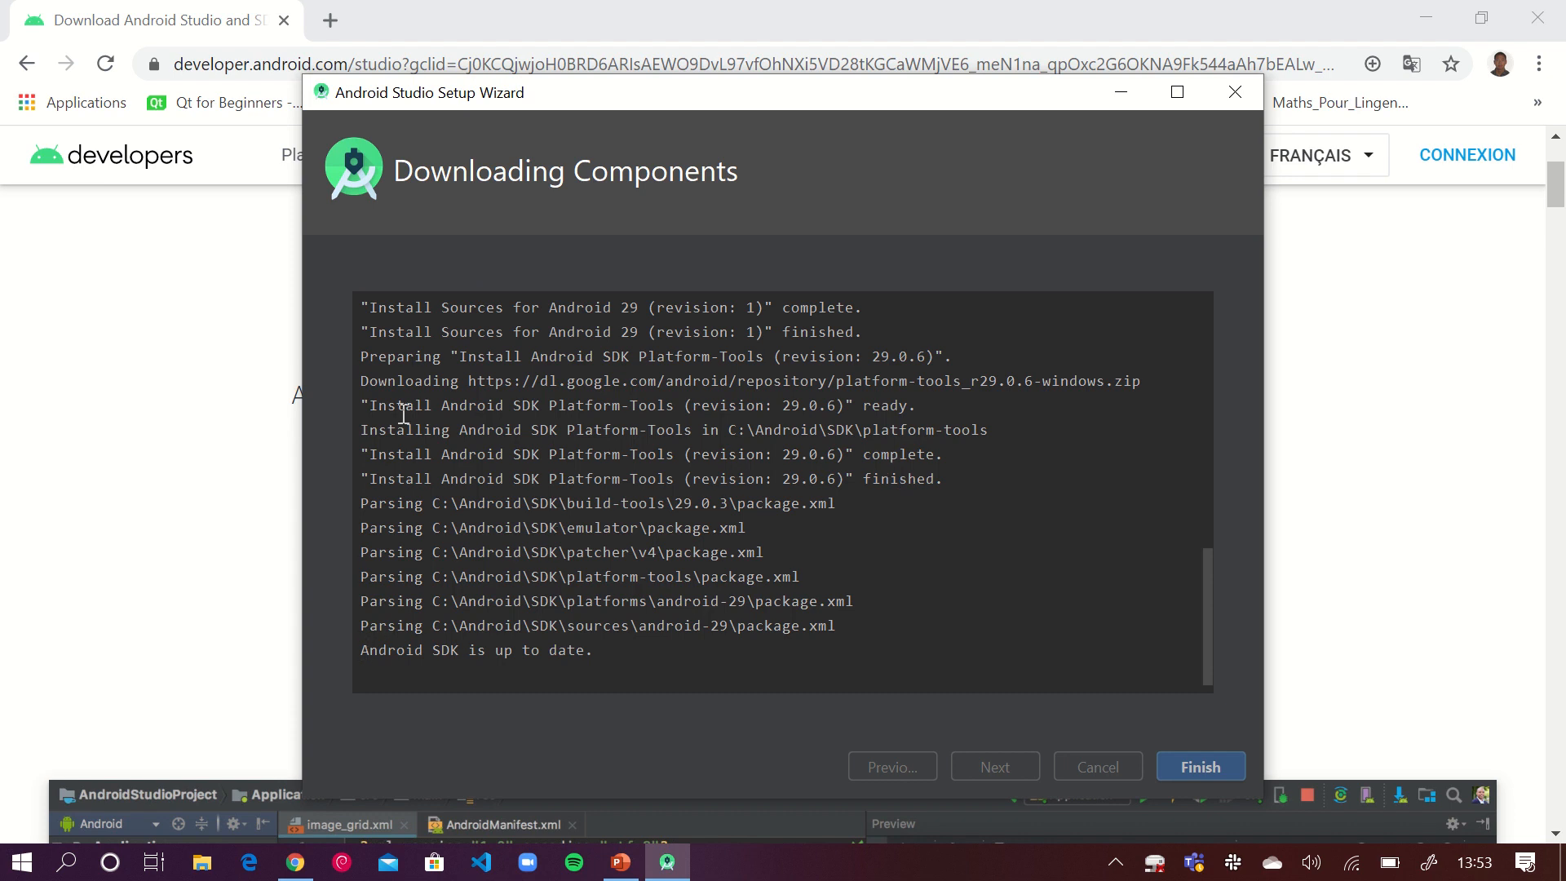
left_click_drag(359, 650, 625, 655)
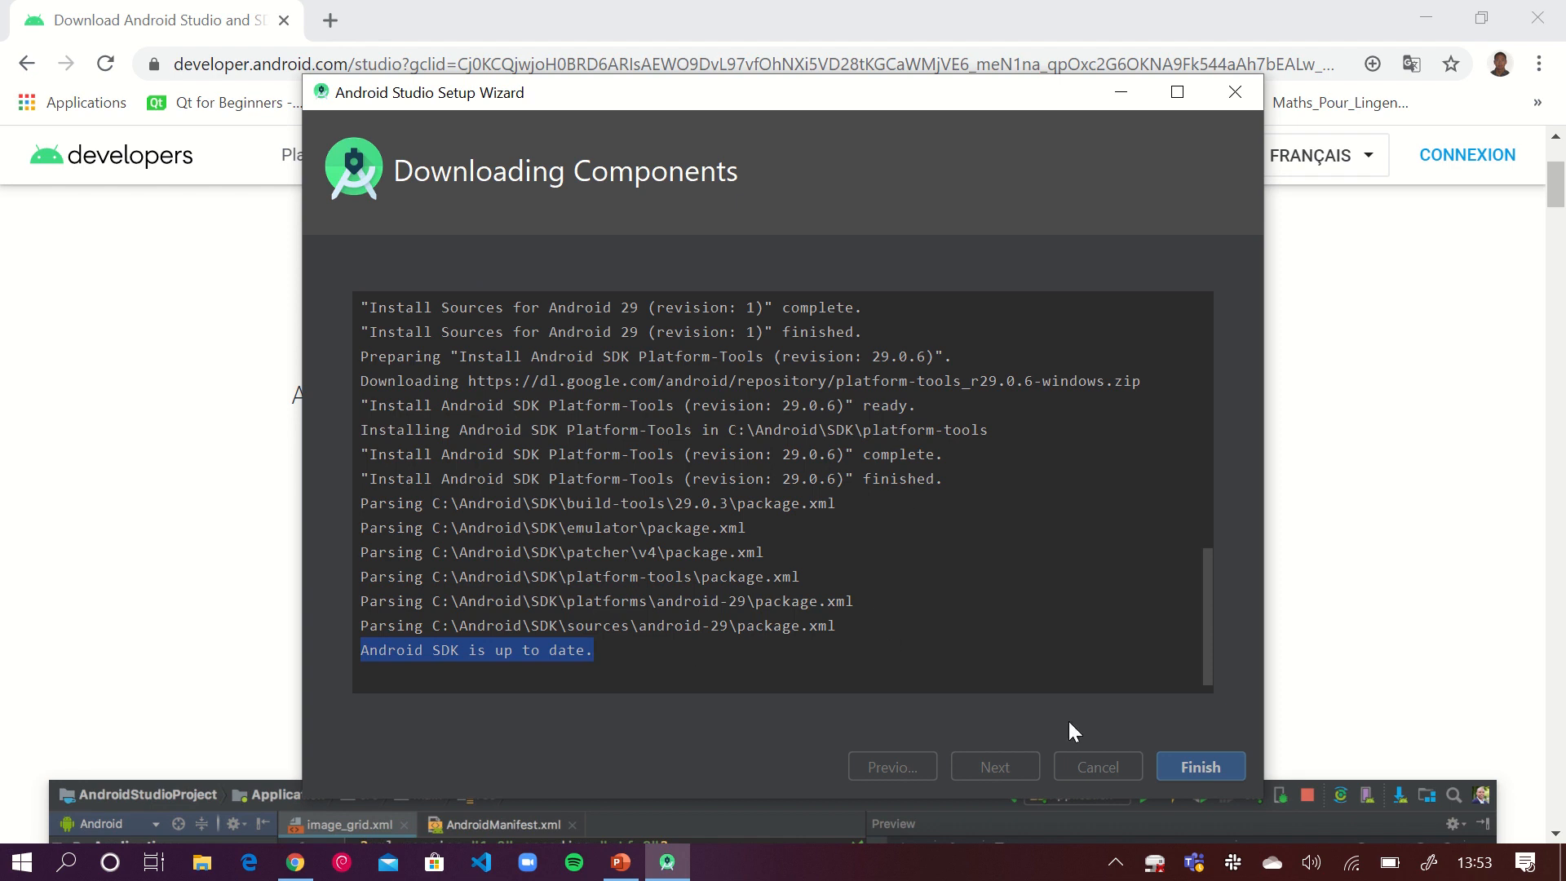
left_click(1213, 764)
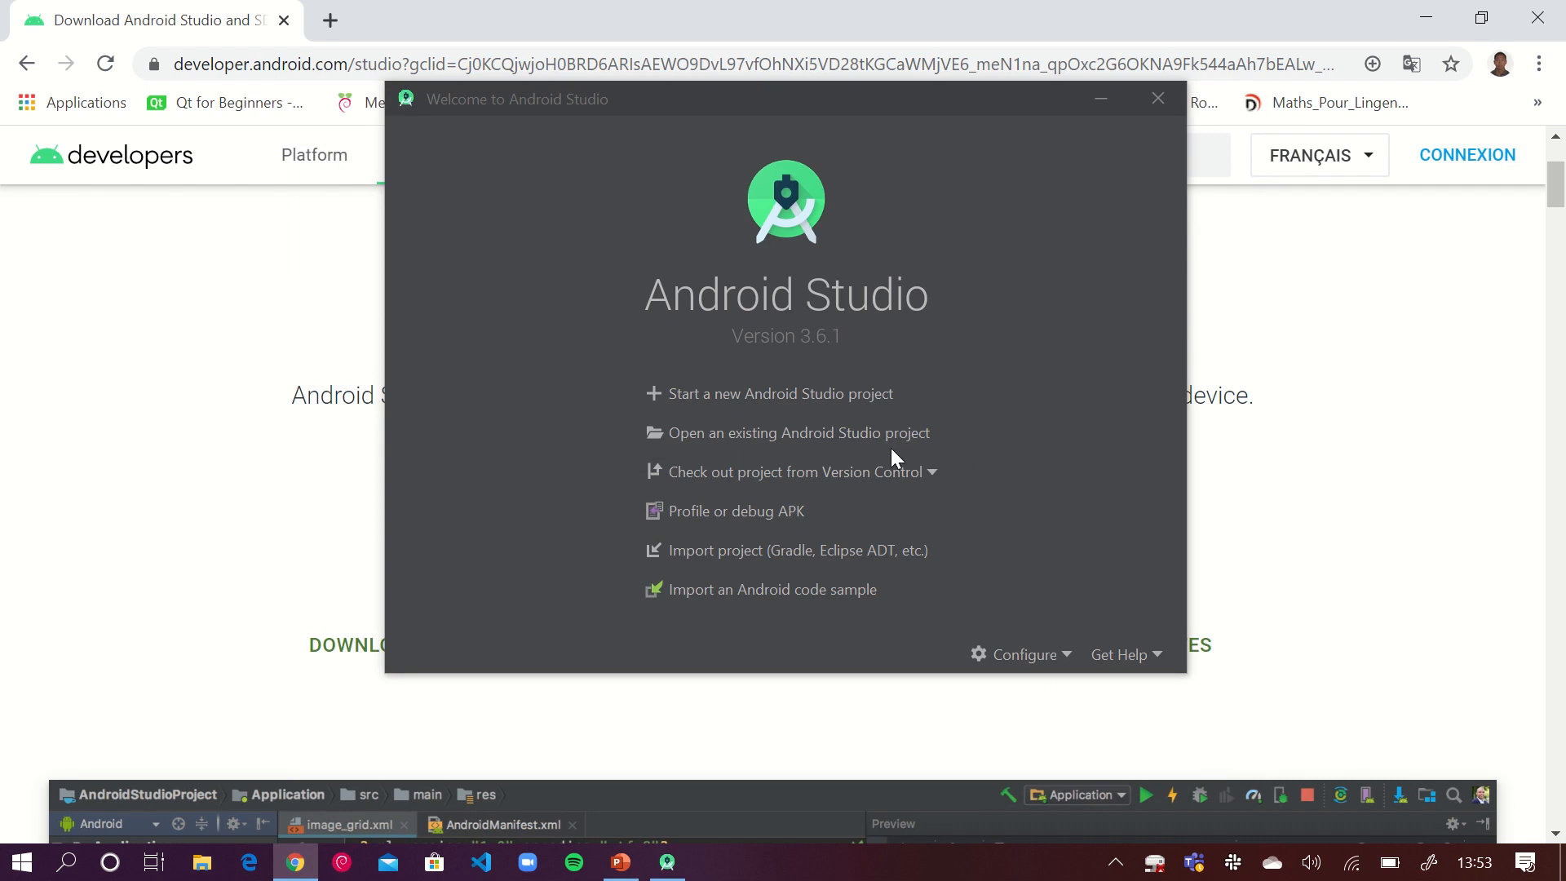
Open the SDK Manager and mark Android 9.0 (Pie), 8.1 and 8.0 (Oreo), 7.1.1 and 7.0 (Nougat) for installation.
left_click(1022, 657)
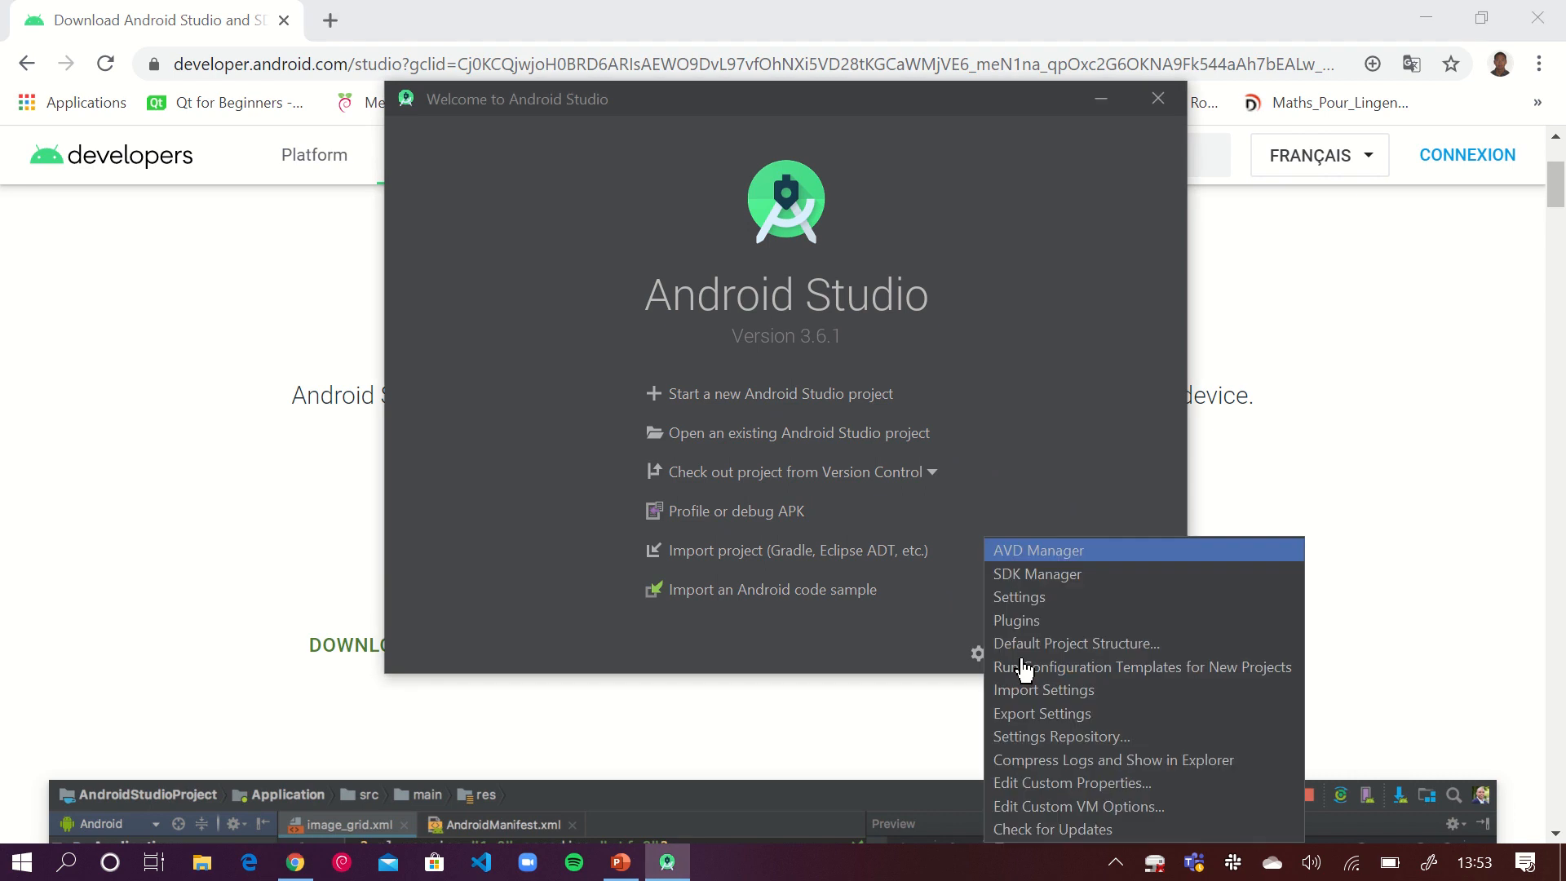
left_click(1046, 578)
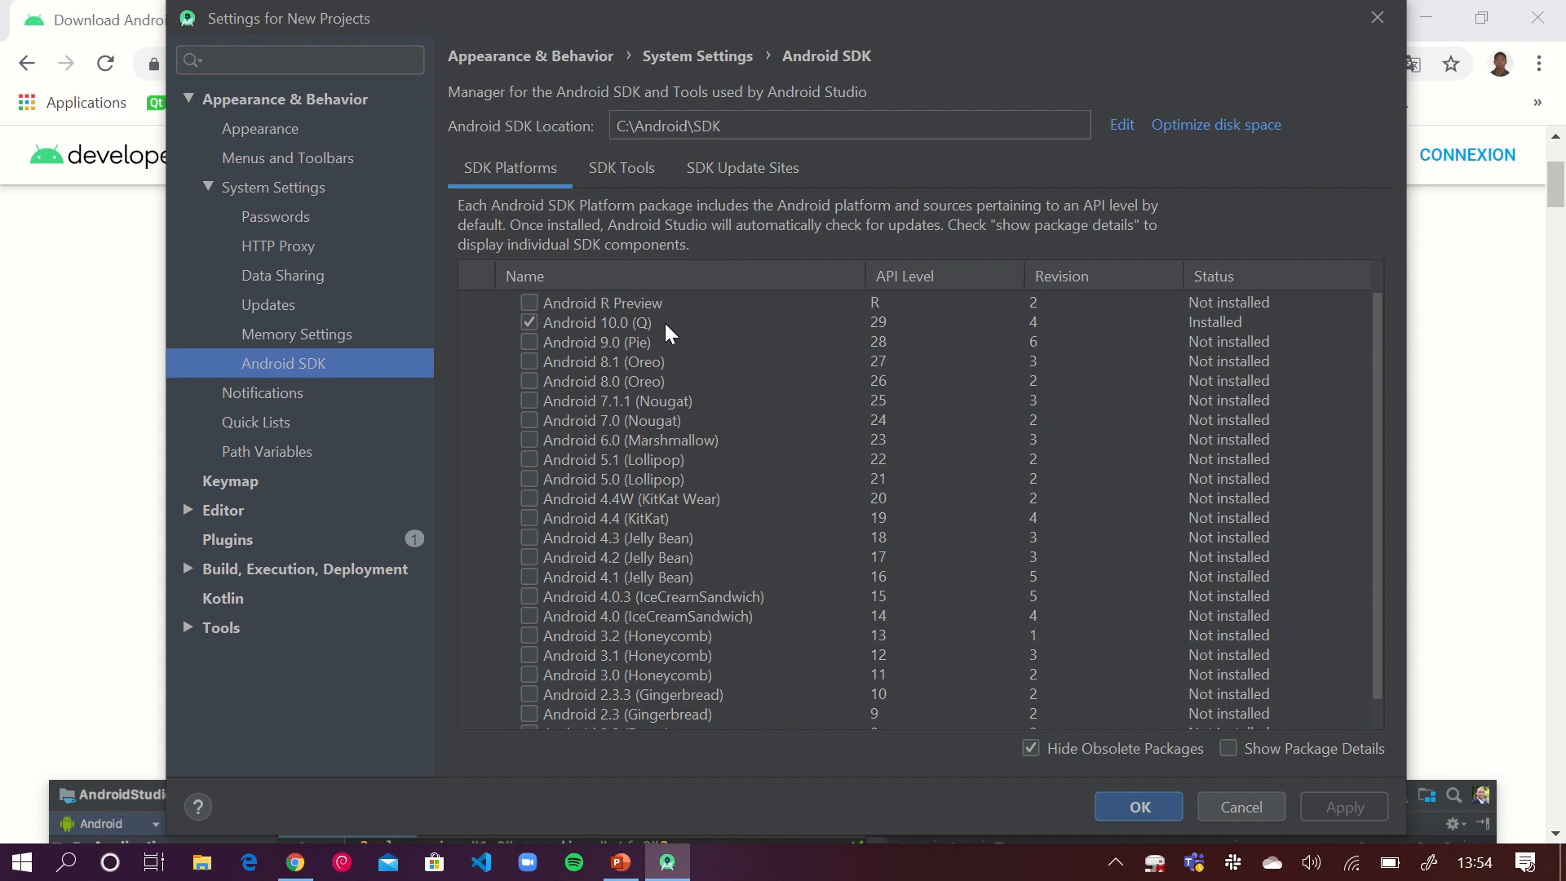
left_click(530, 341)
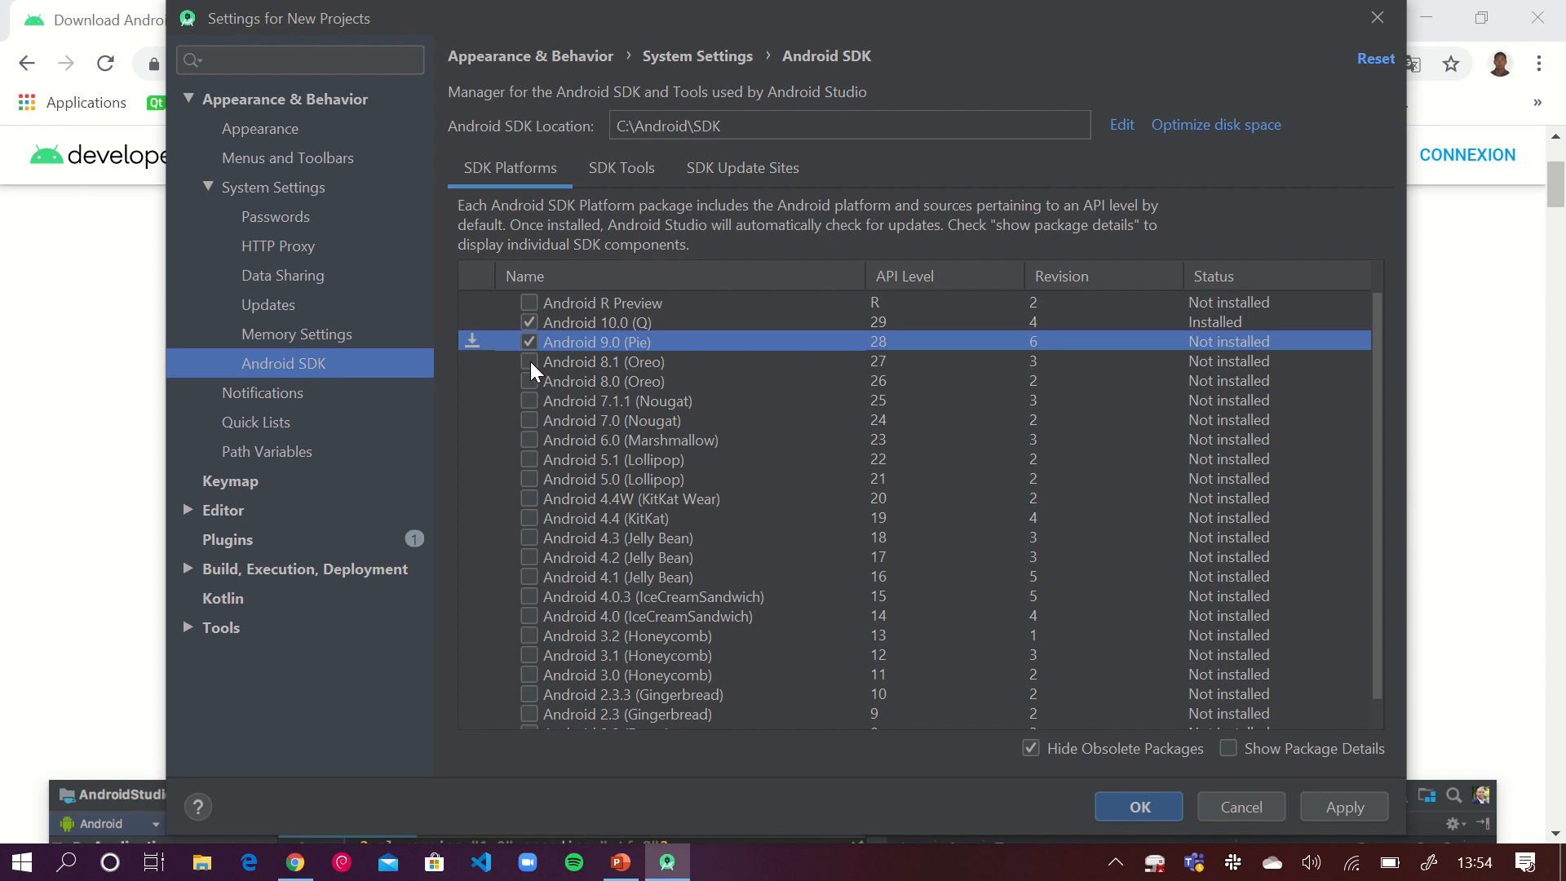
left_click(530, 362)
left_click(530, 381)
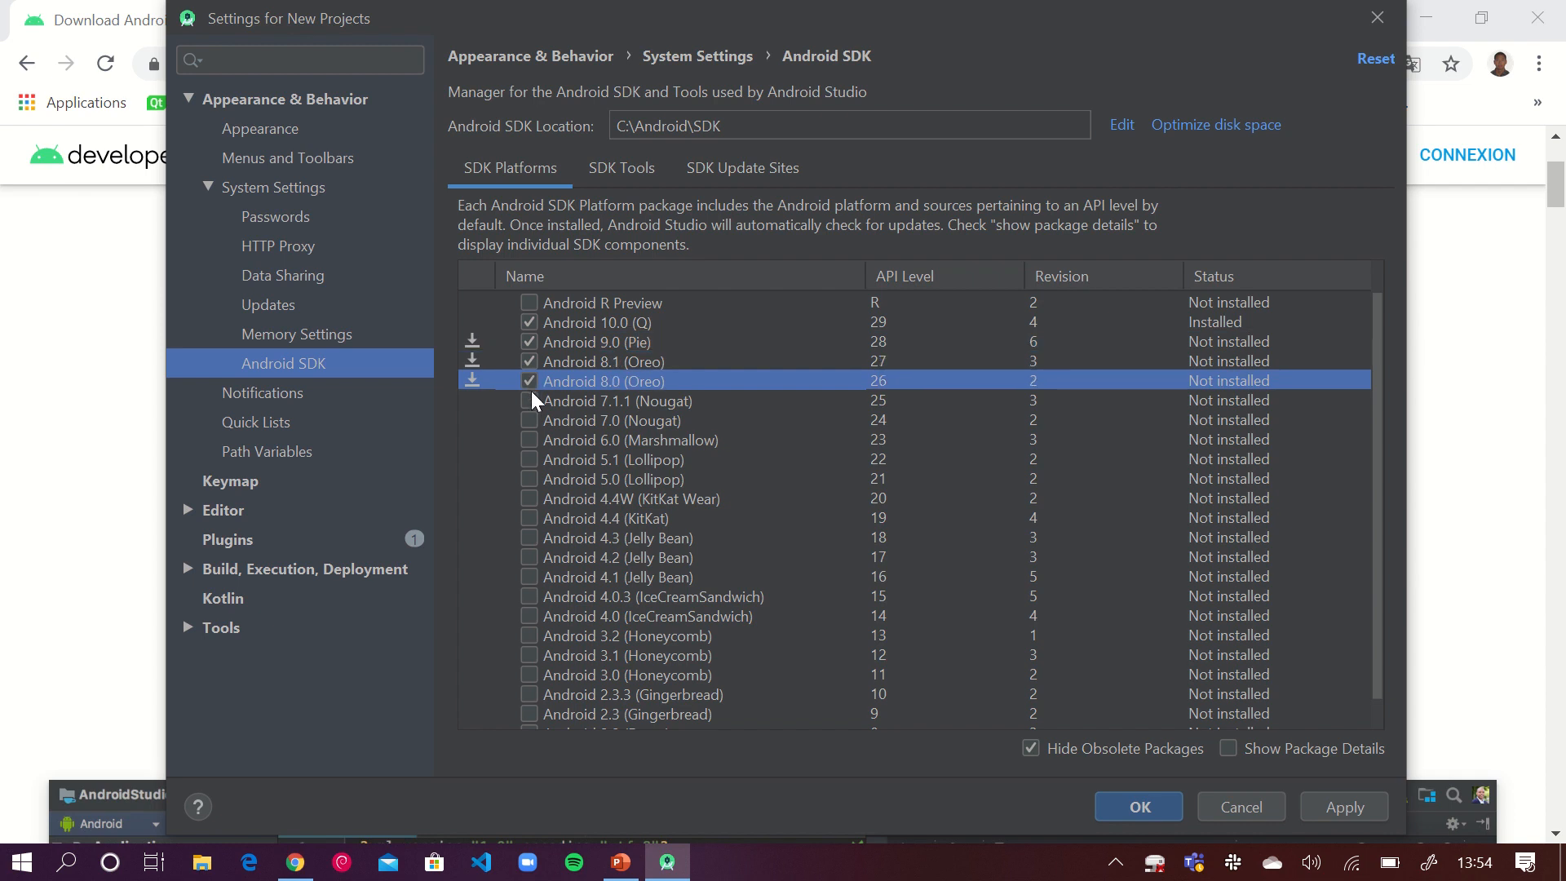
left_click(527, 400)
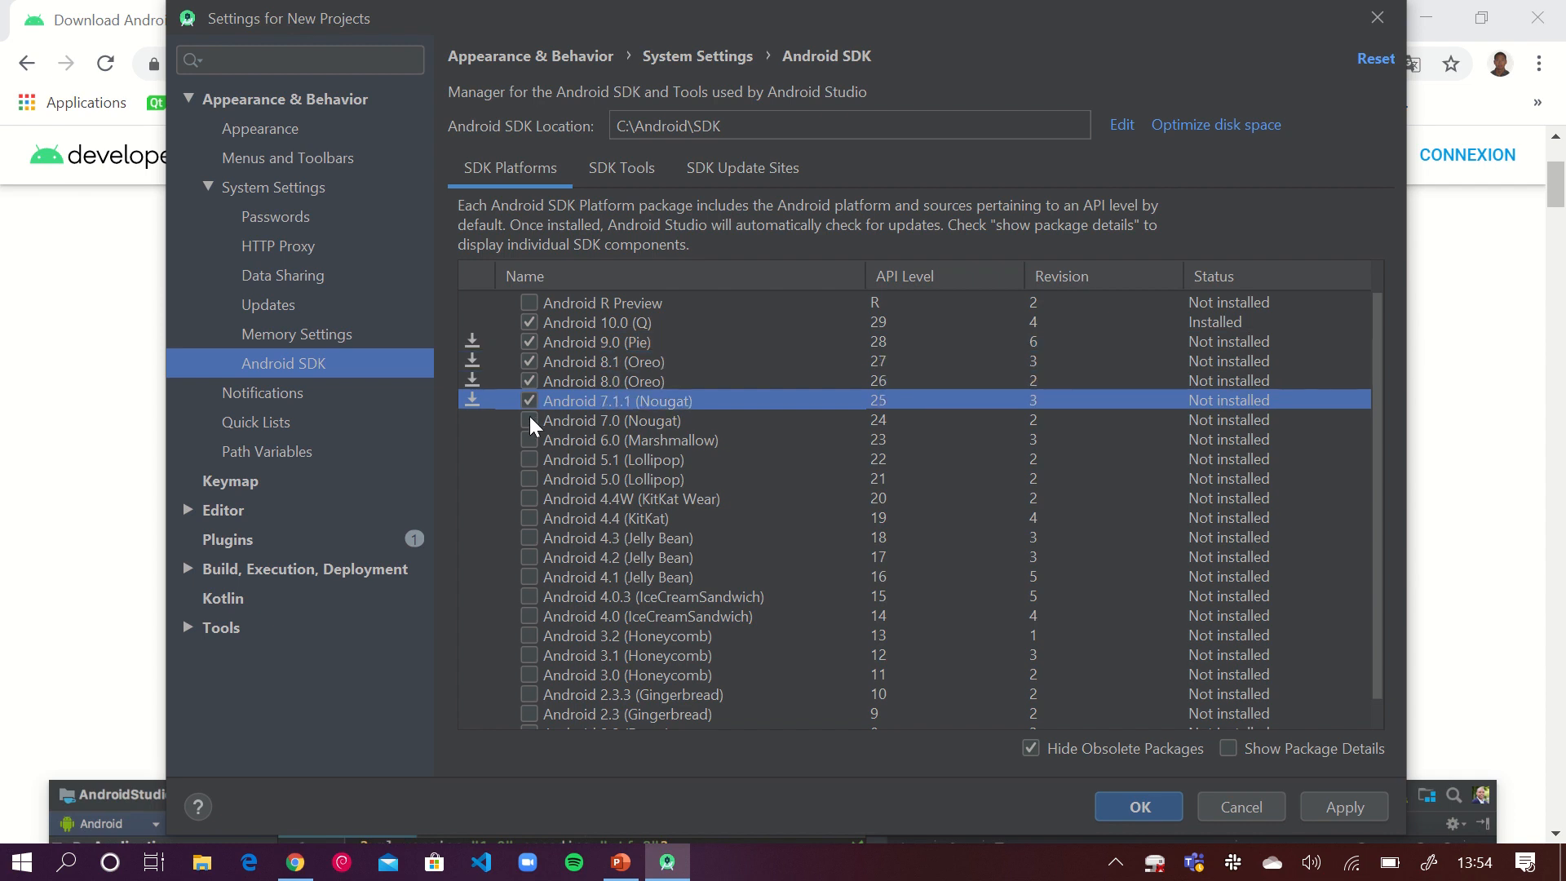
left_click(530, 420)
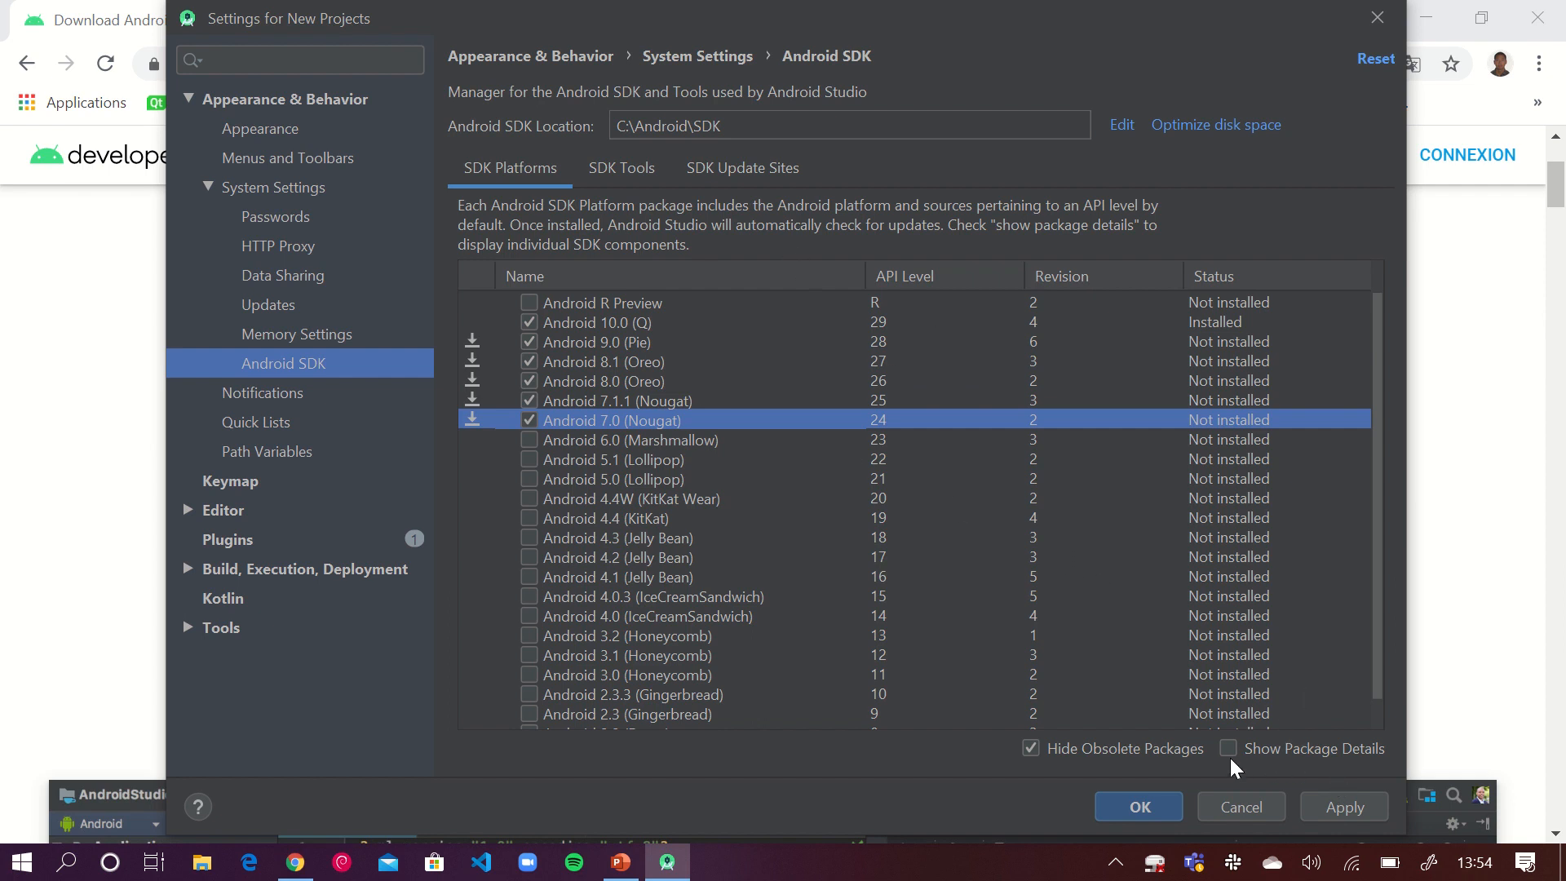
Install the marked SDK platforms, accepting the android-sdk-license, and show the list of SDK tools.
left_click(1342, 805)
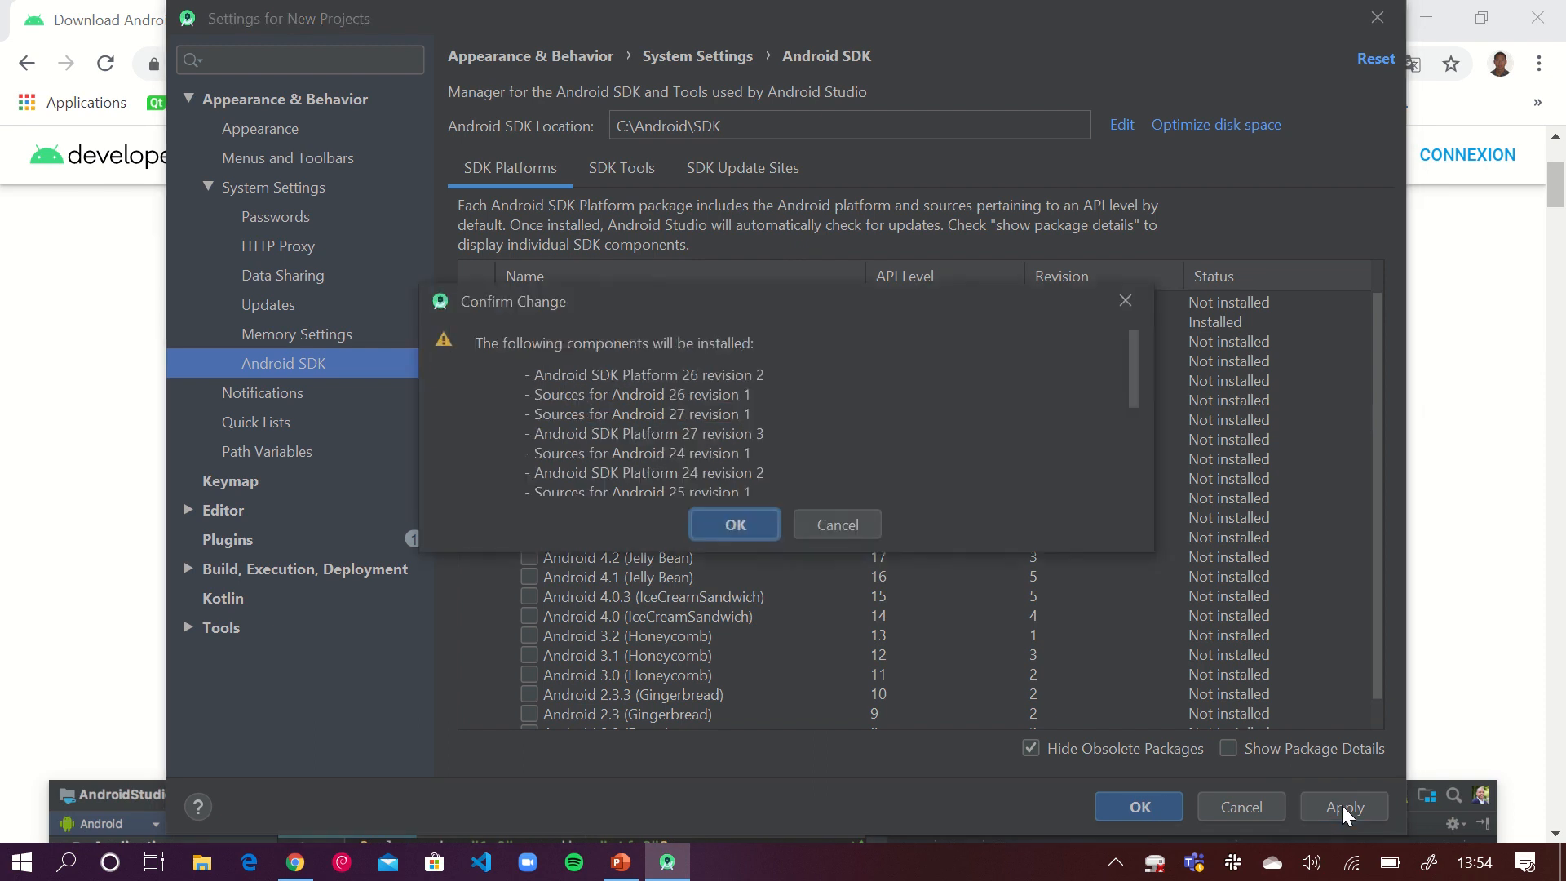
left_click(734, 524)
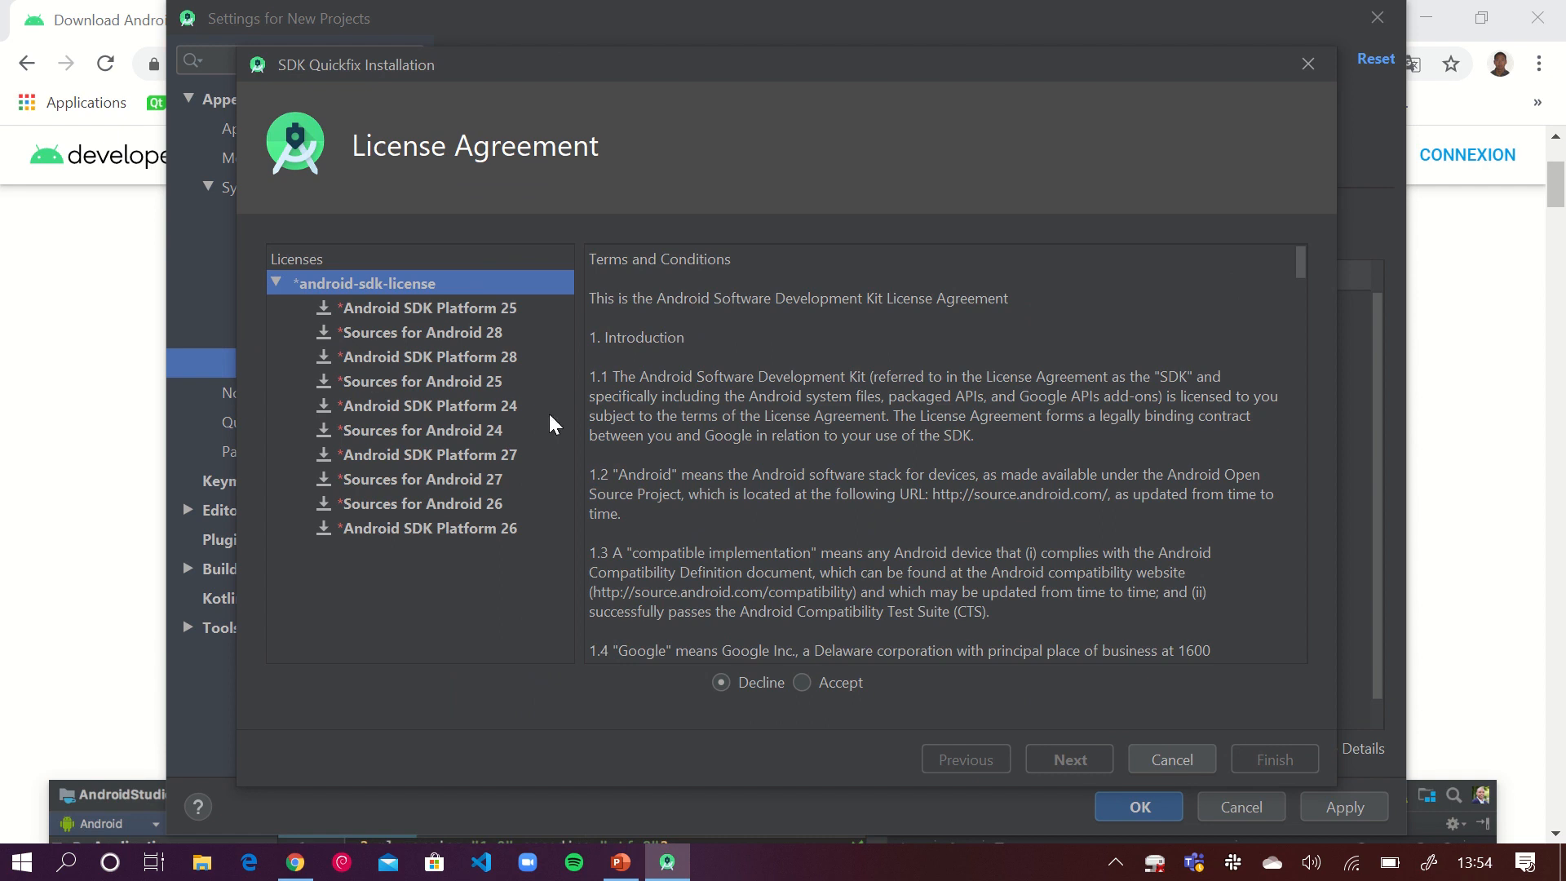
left_click(801, 683)
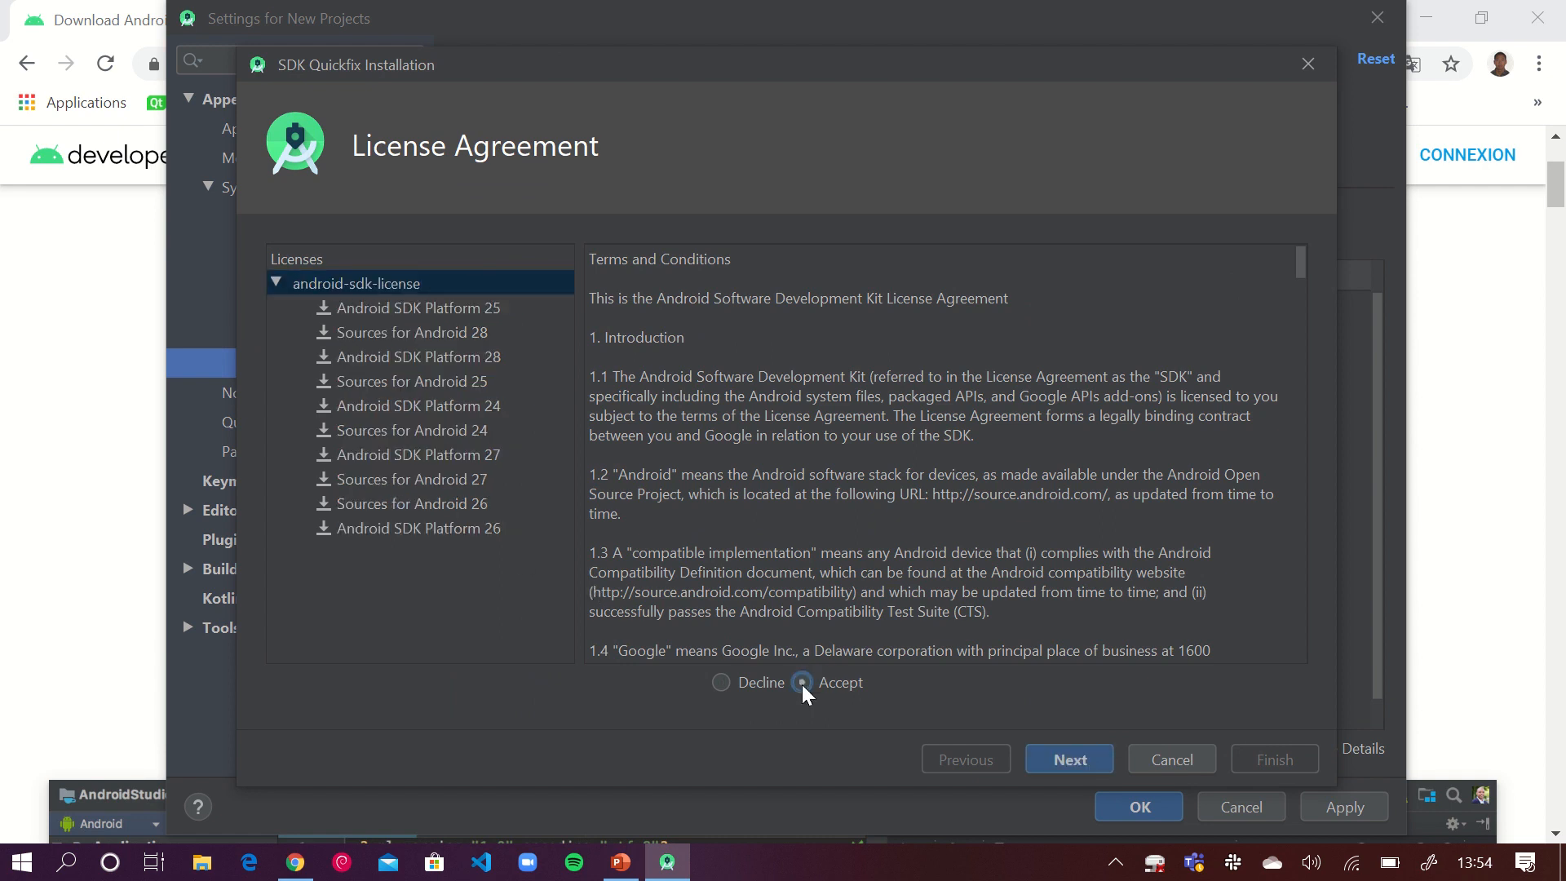
left_click(1074, 758)
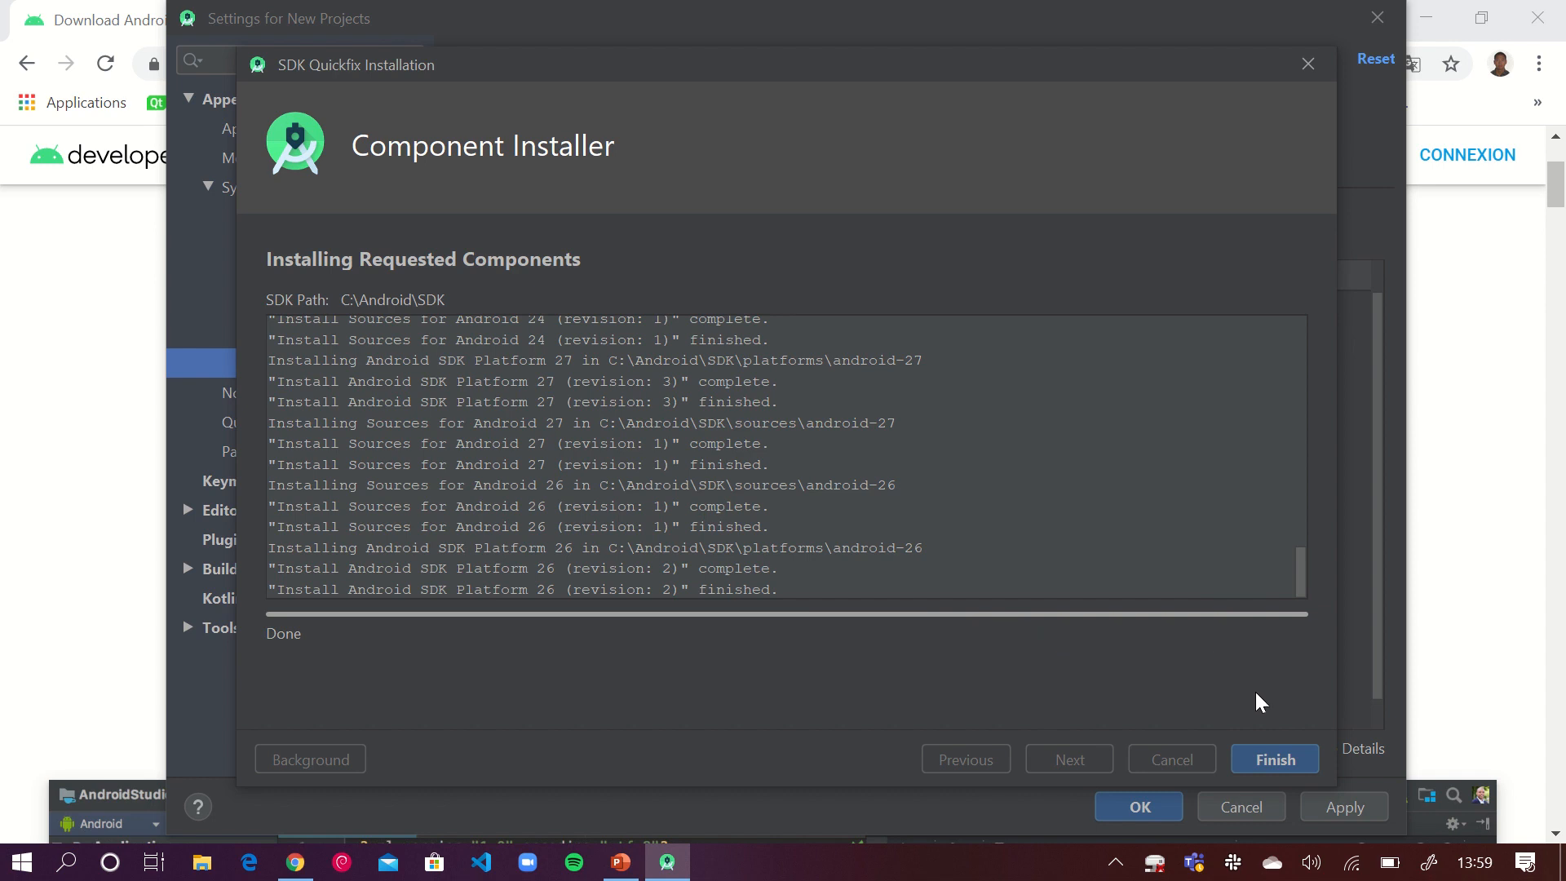
left_click(1261, 756)
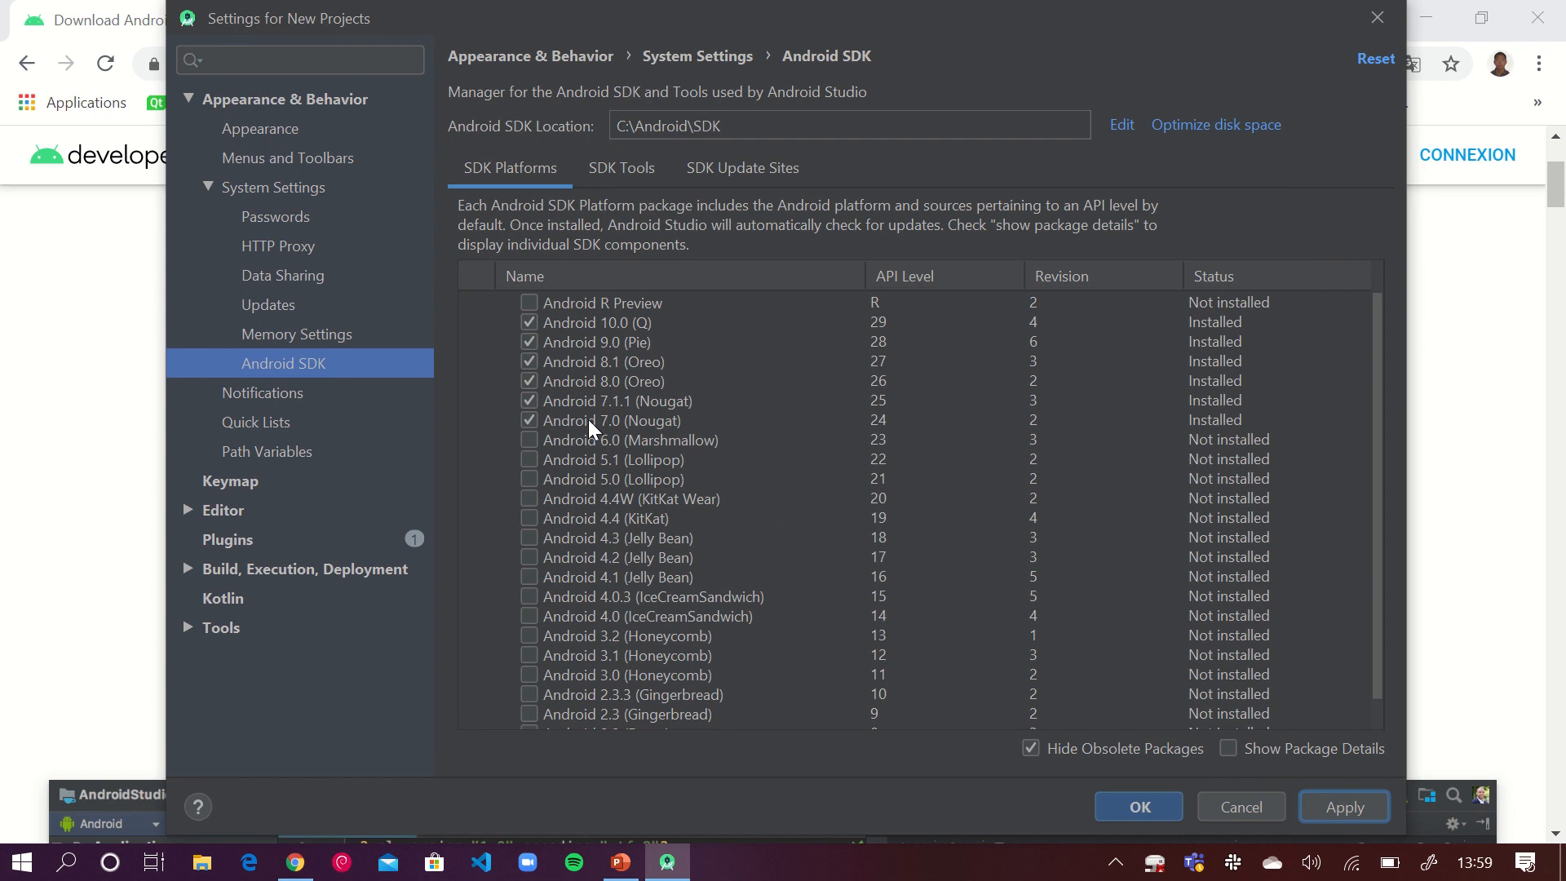
left_click(615, 171)
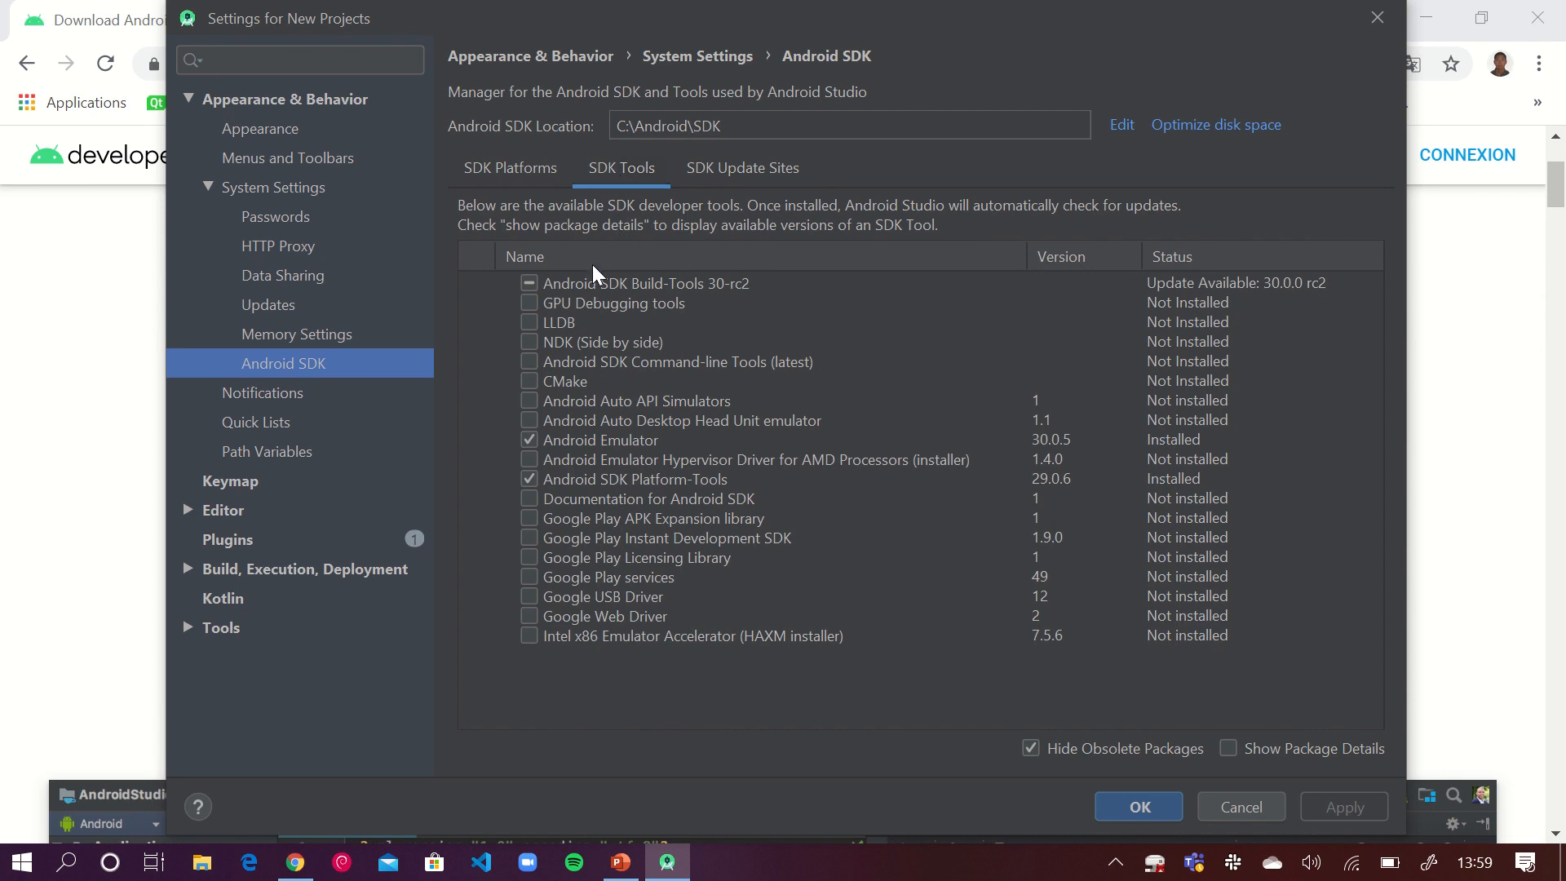
Mark NDK (Side by side), Android SDK Command-line Tools (latest) and Google USB Driver for installation.
left_click(529, 341)
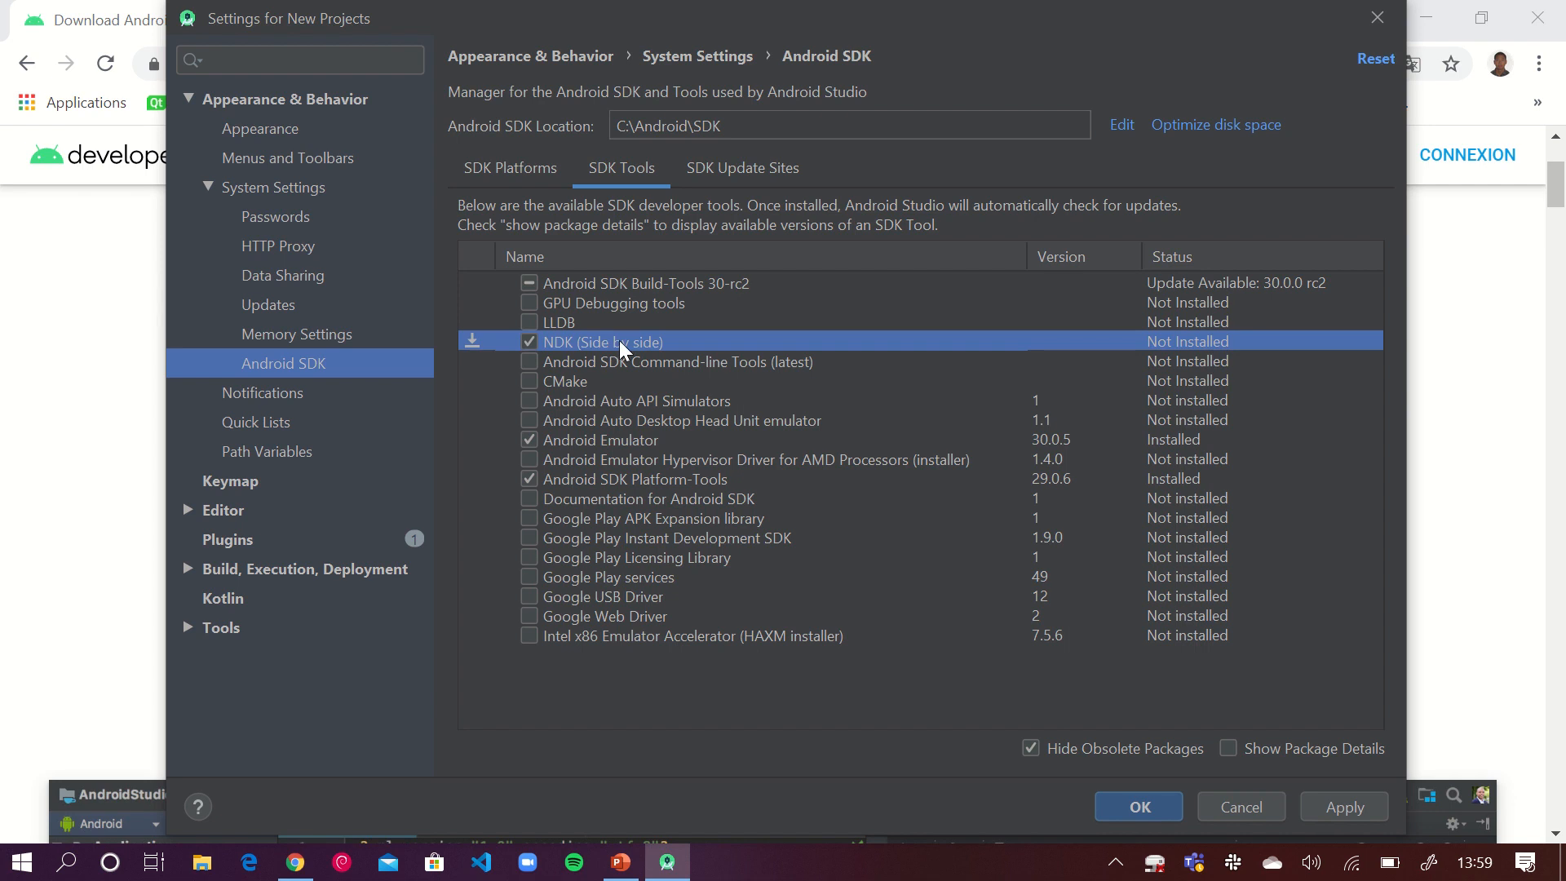
left_click(529, 361)
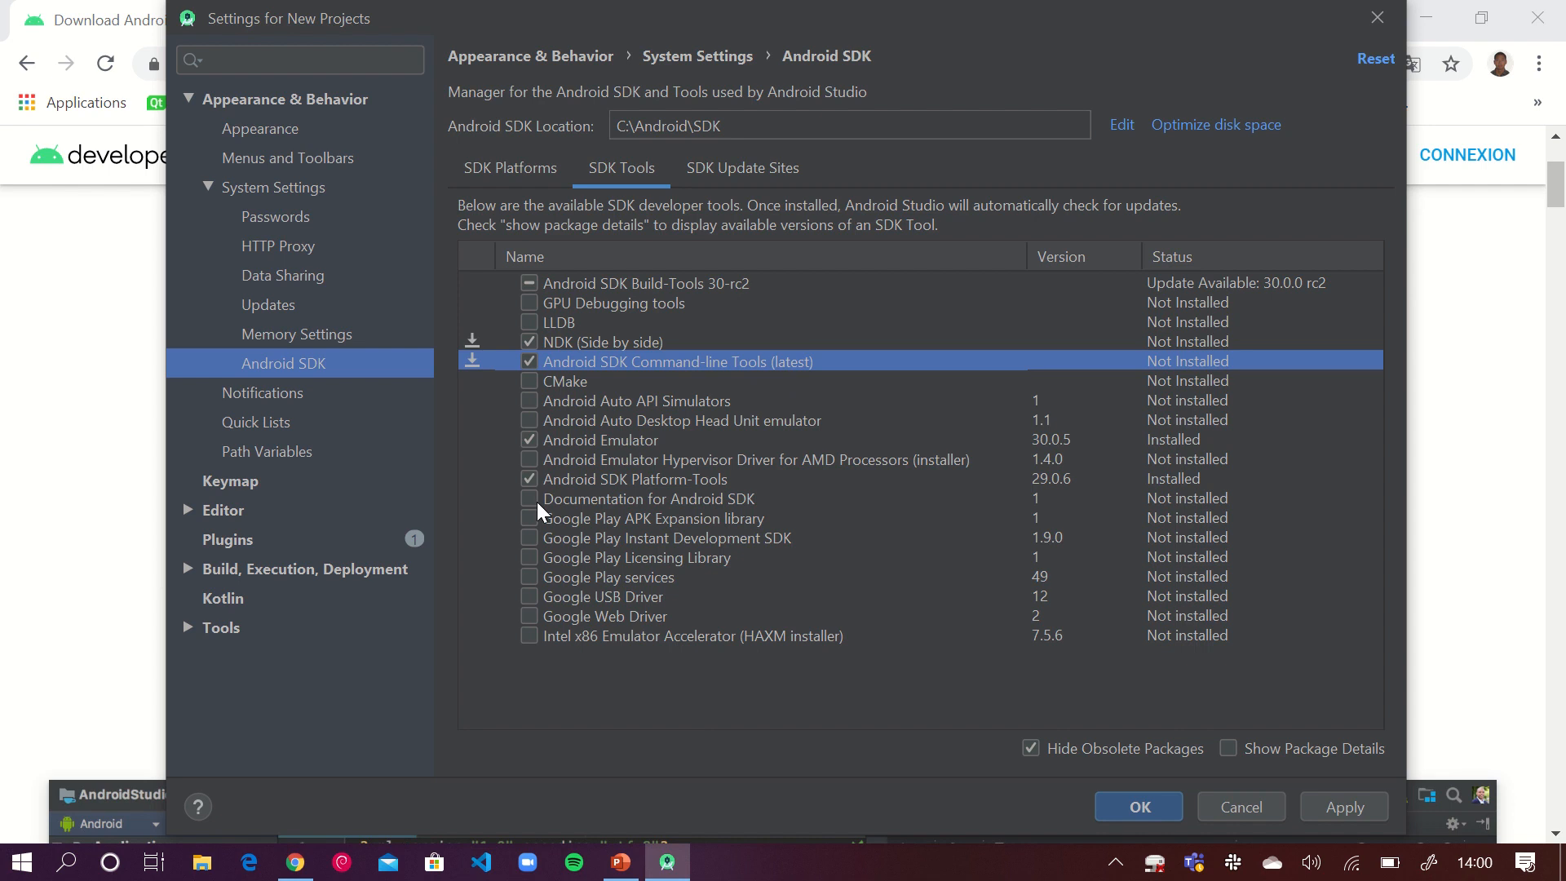
left_click(528, 596)
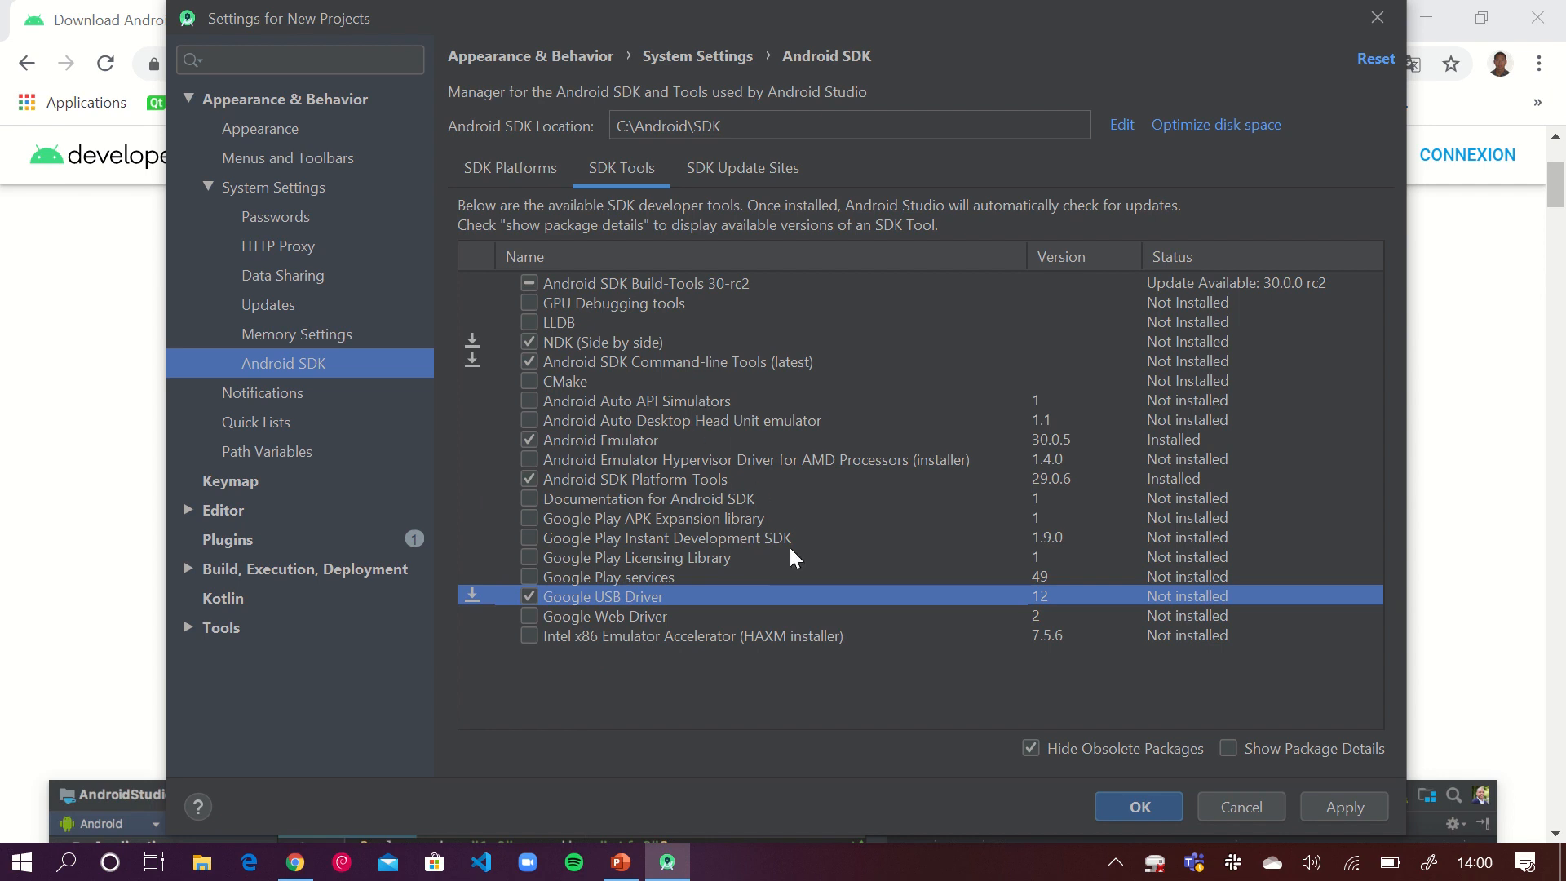
Show obsolete packages among the SDK tools and install Android SDK Tools (Obsolete) version 26.1.1.
left_click(1030, 747)
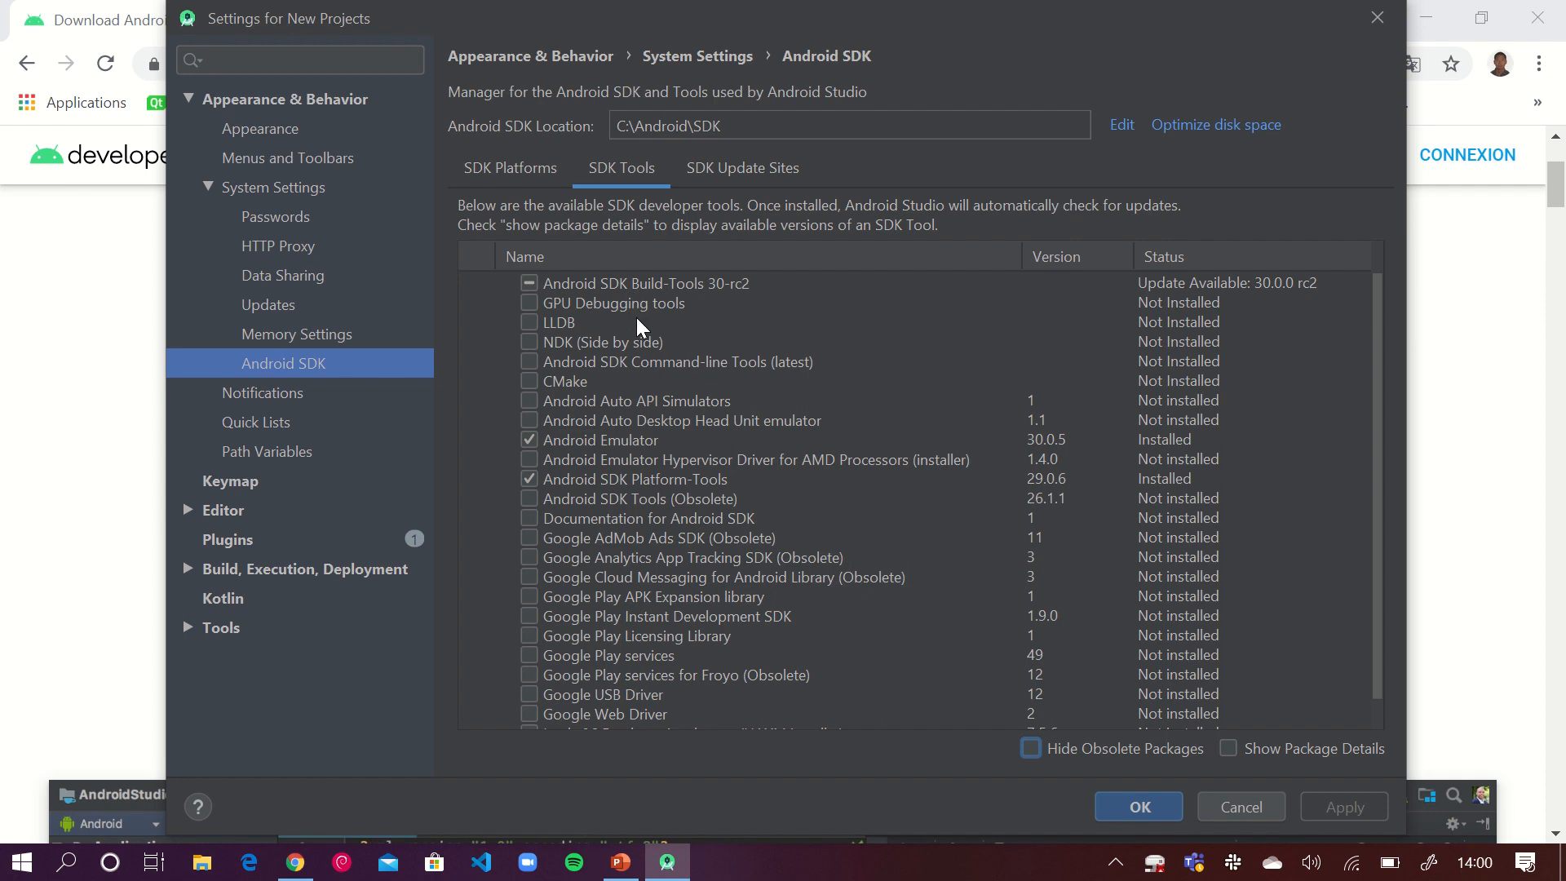
left_click(528, 499)
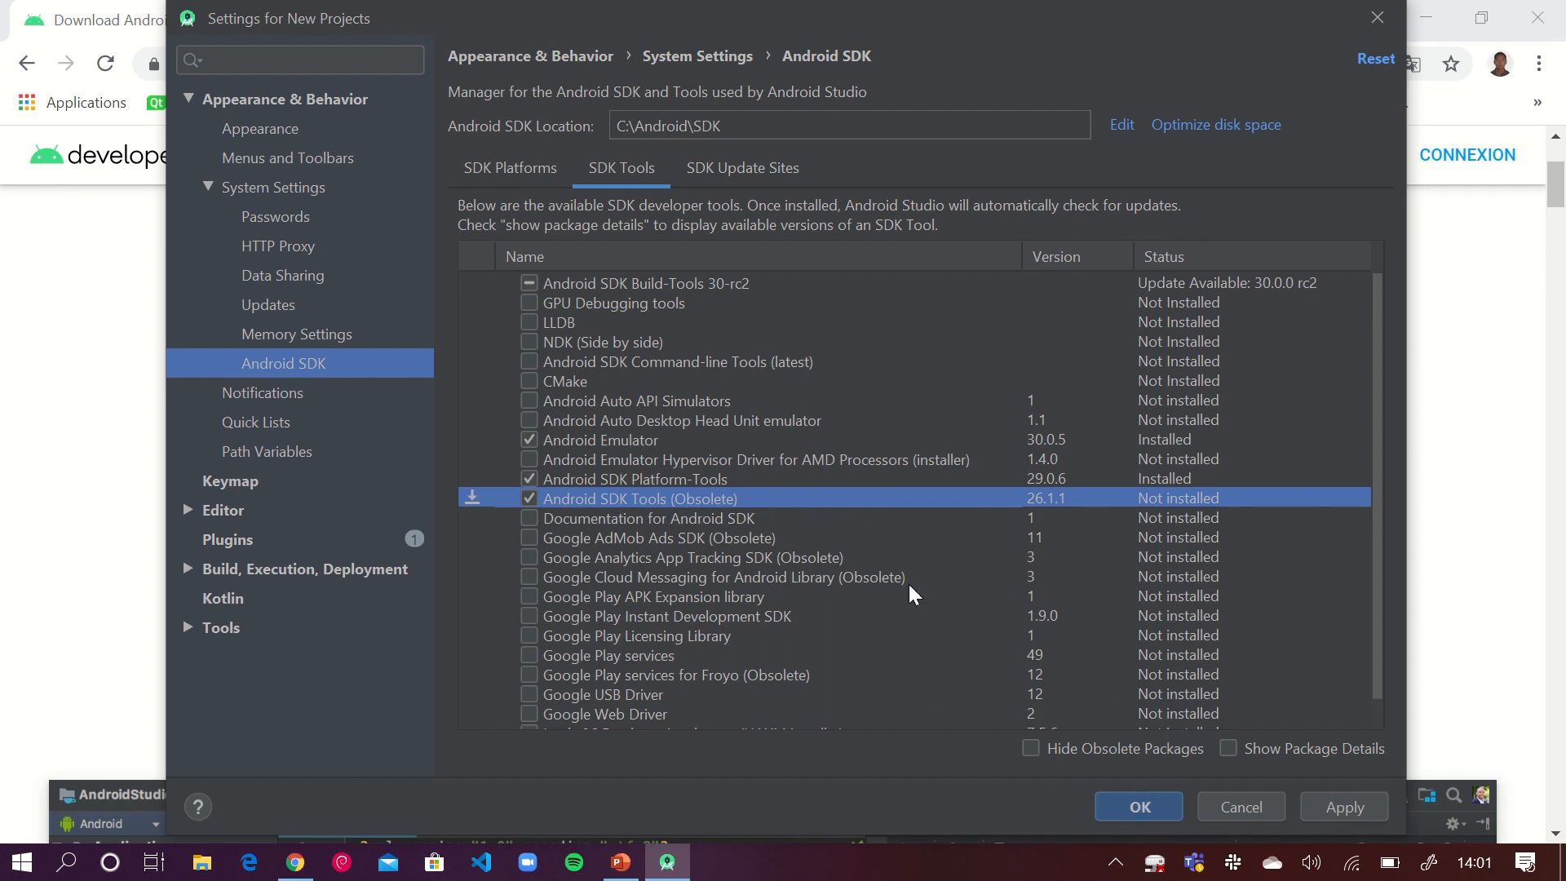
left_click(1339, 809)
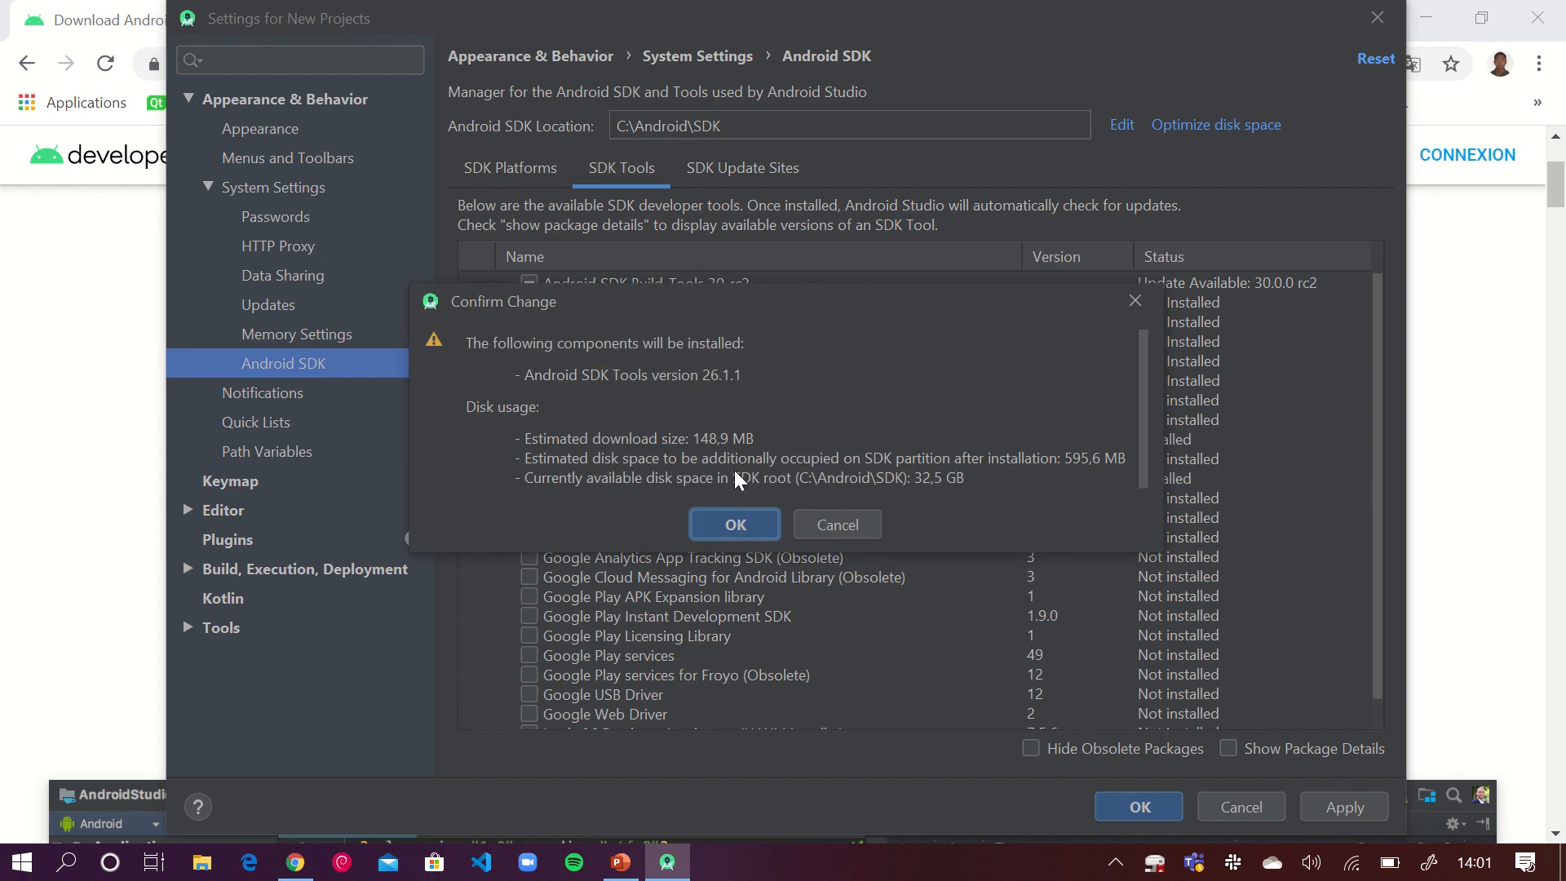
left_click(741, 529)
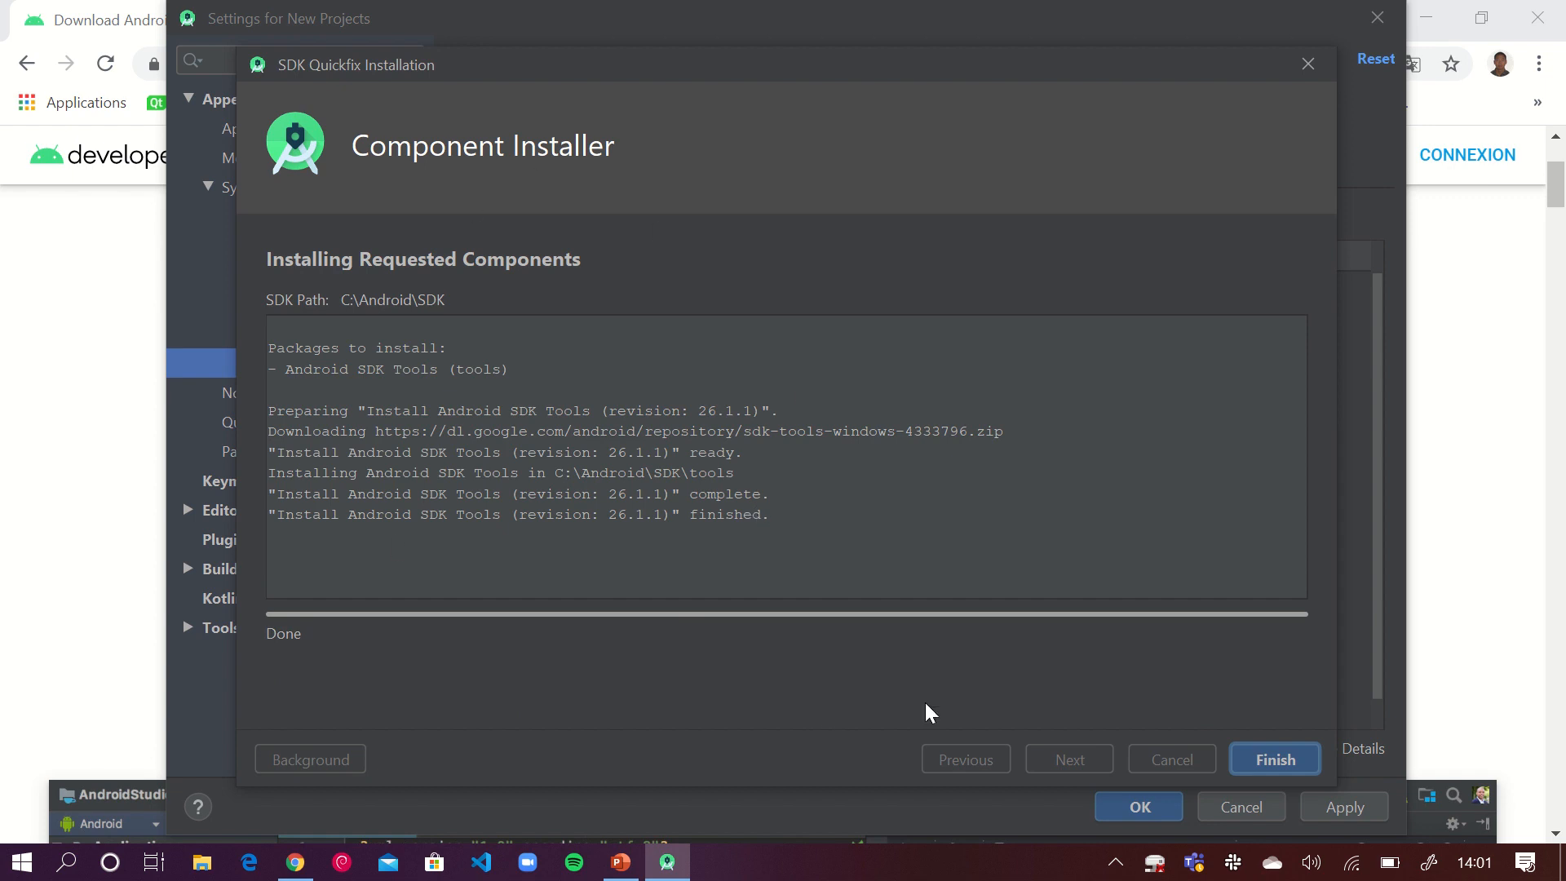
left_click(1277, 759)
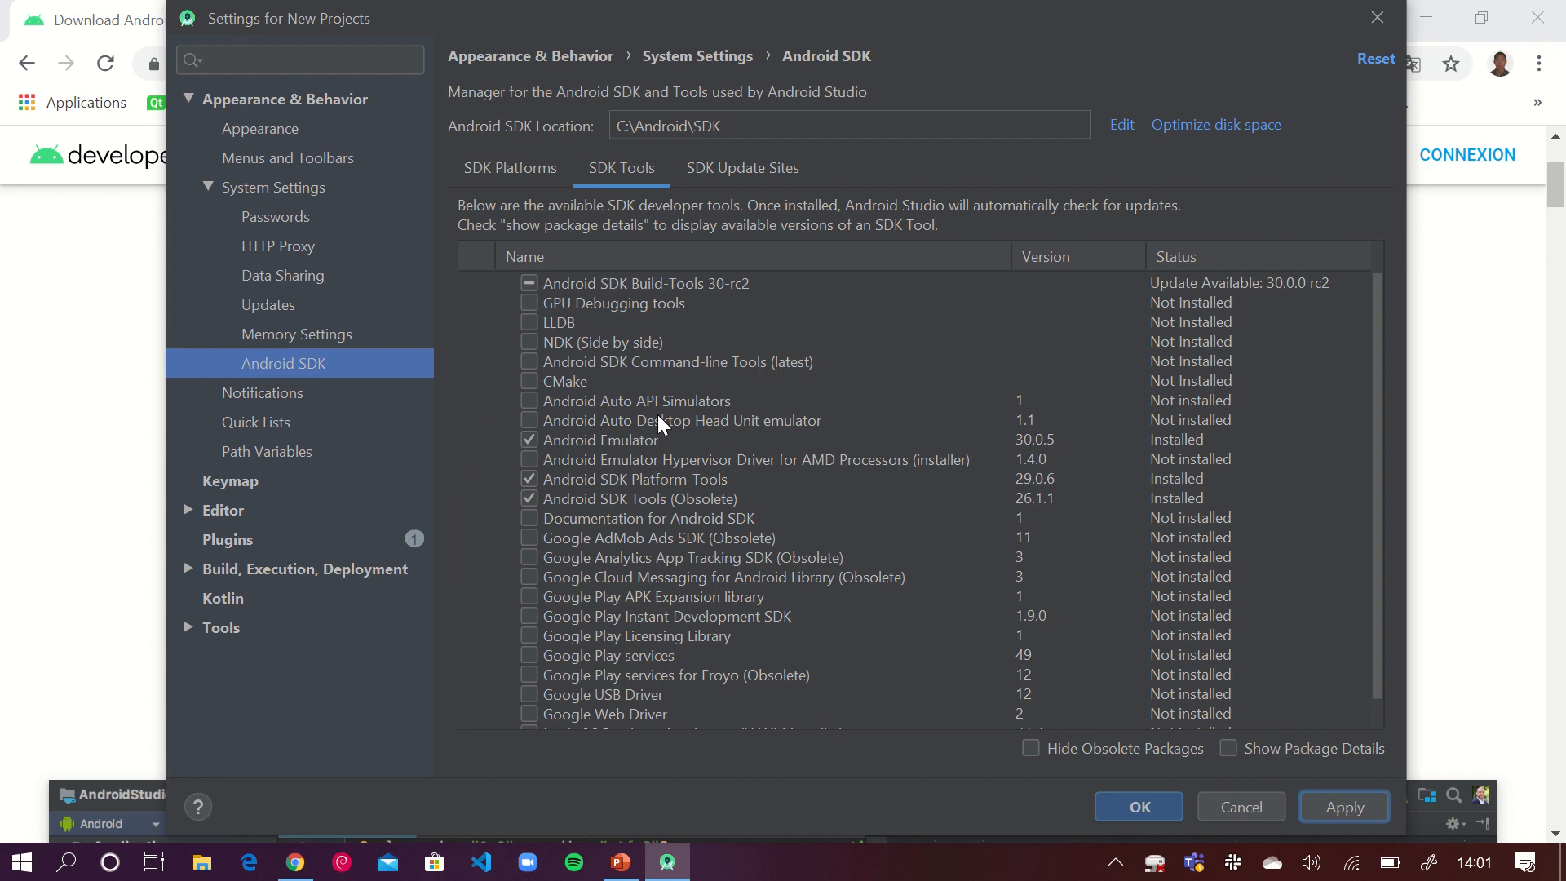
Mark NDK (Side by side), Google USB Driver and Android SDK Command-line Tools (latest) in the SDK tools list.
scroll(658, 447, "down", 1)
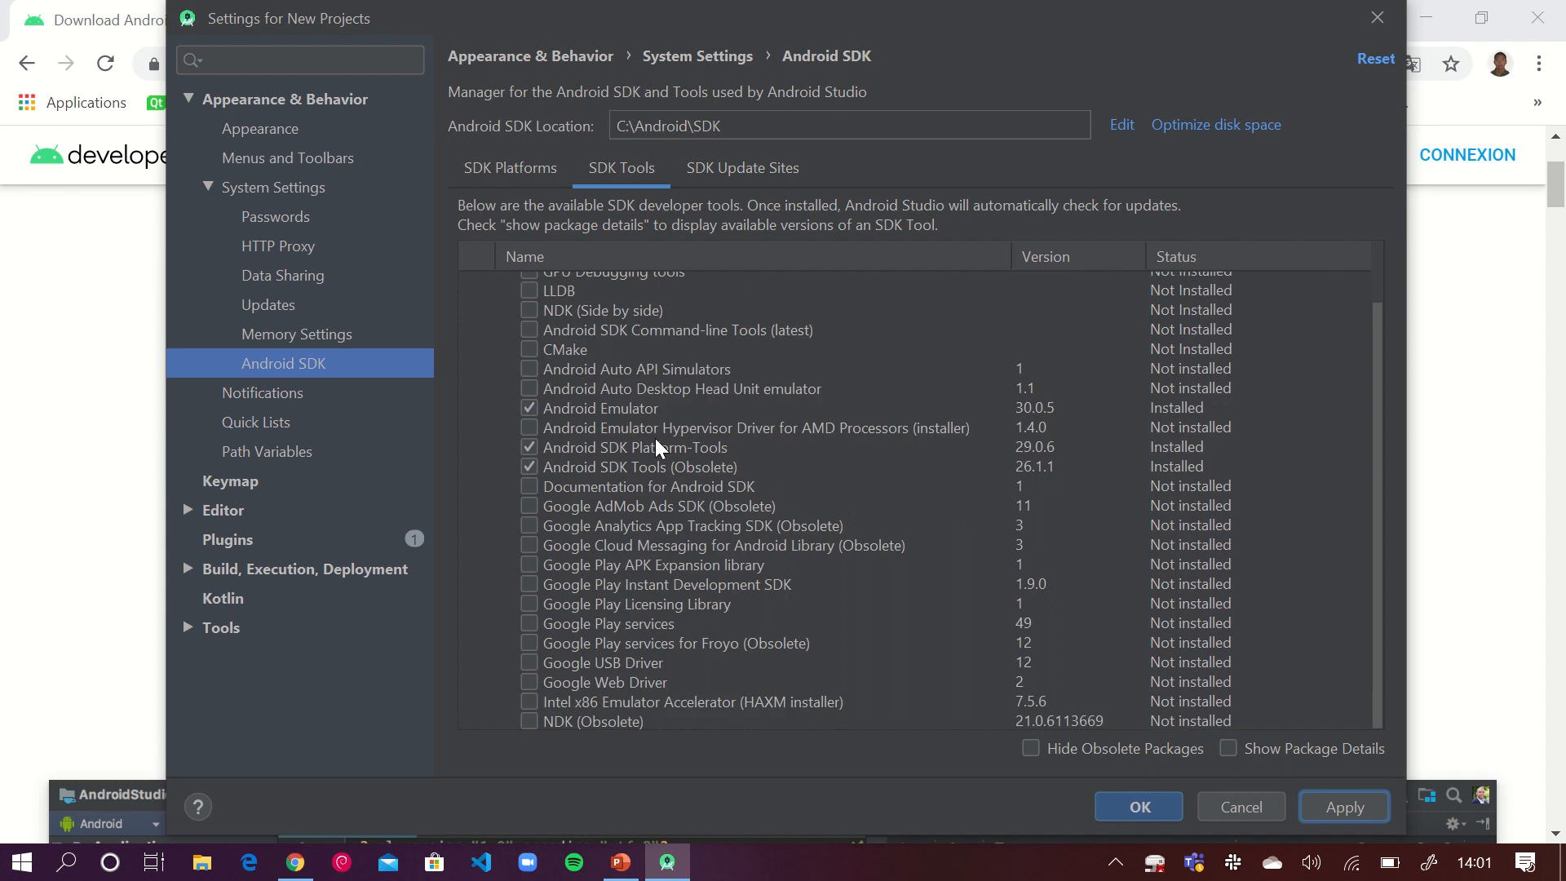
scroll(659, 447, "up", 1)
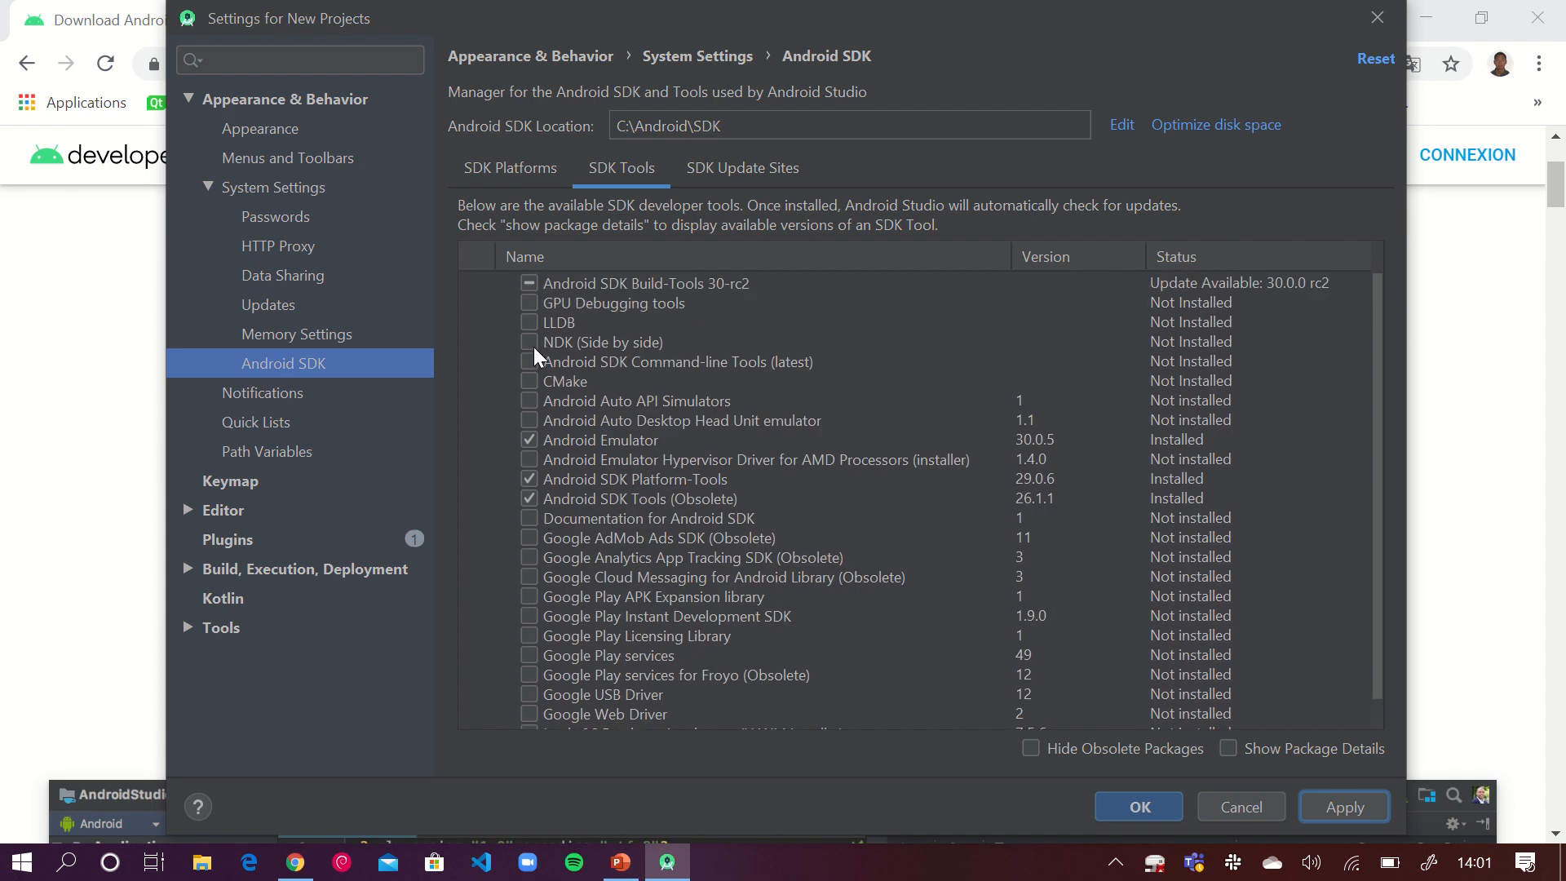
scroll(550, 597, "down", 1)
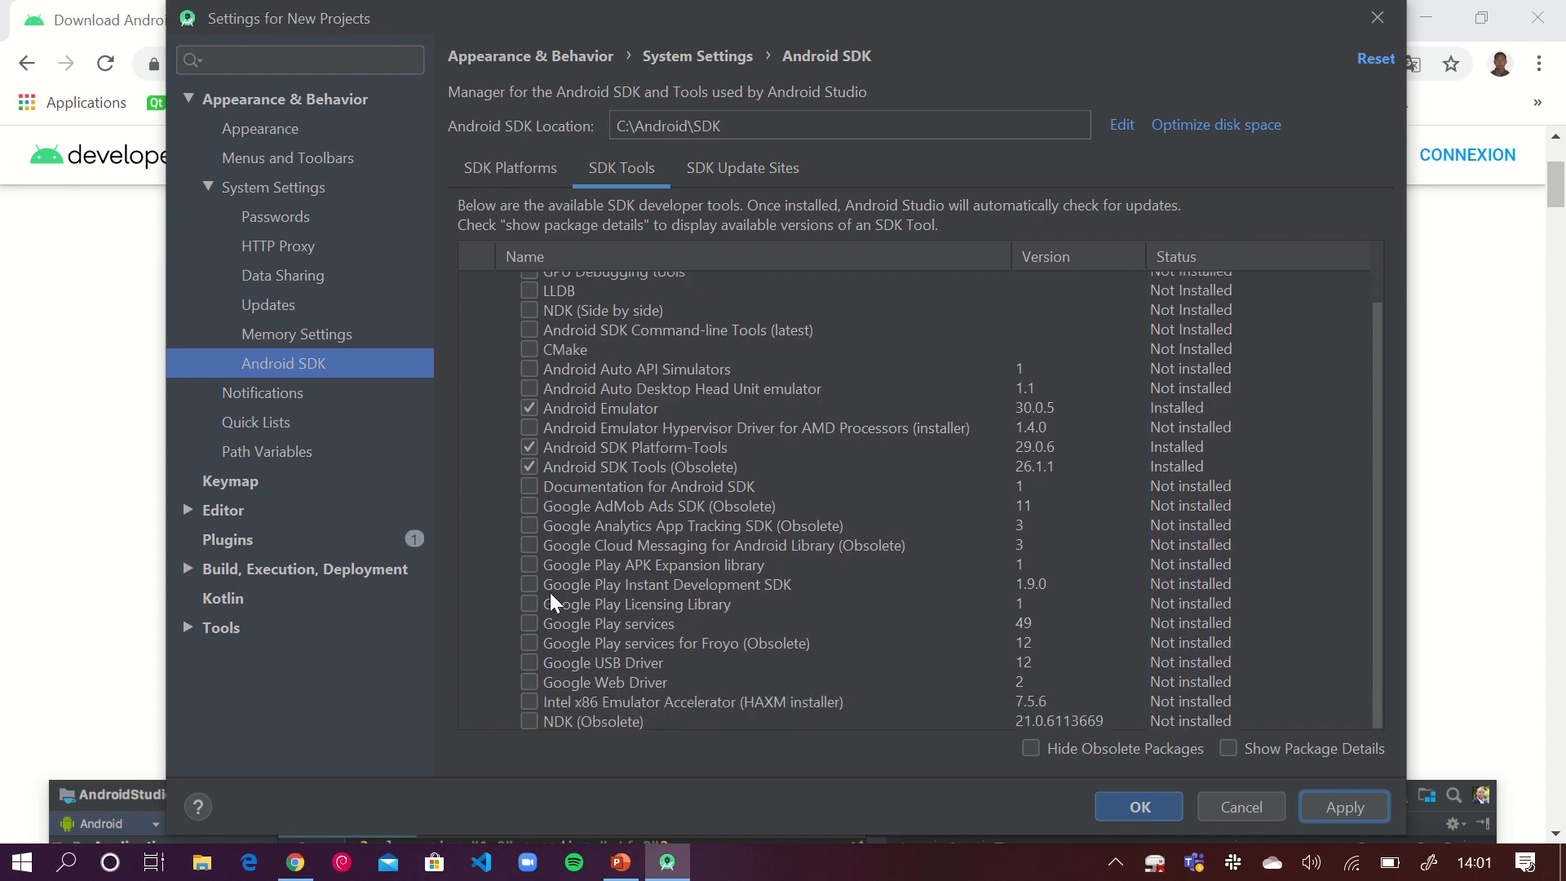
scroll(552, 601, "up", 1)
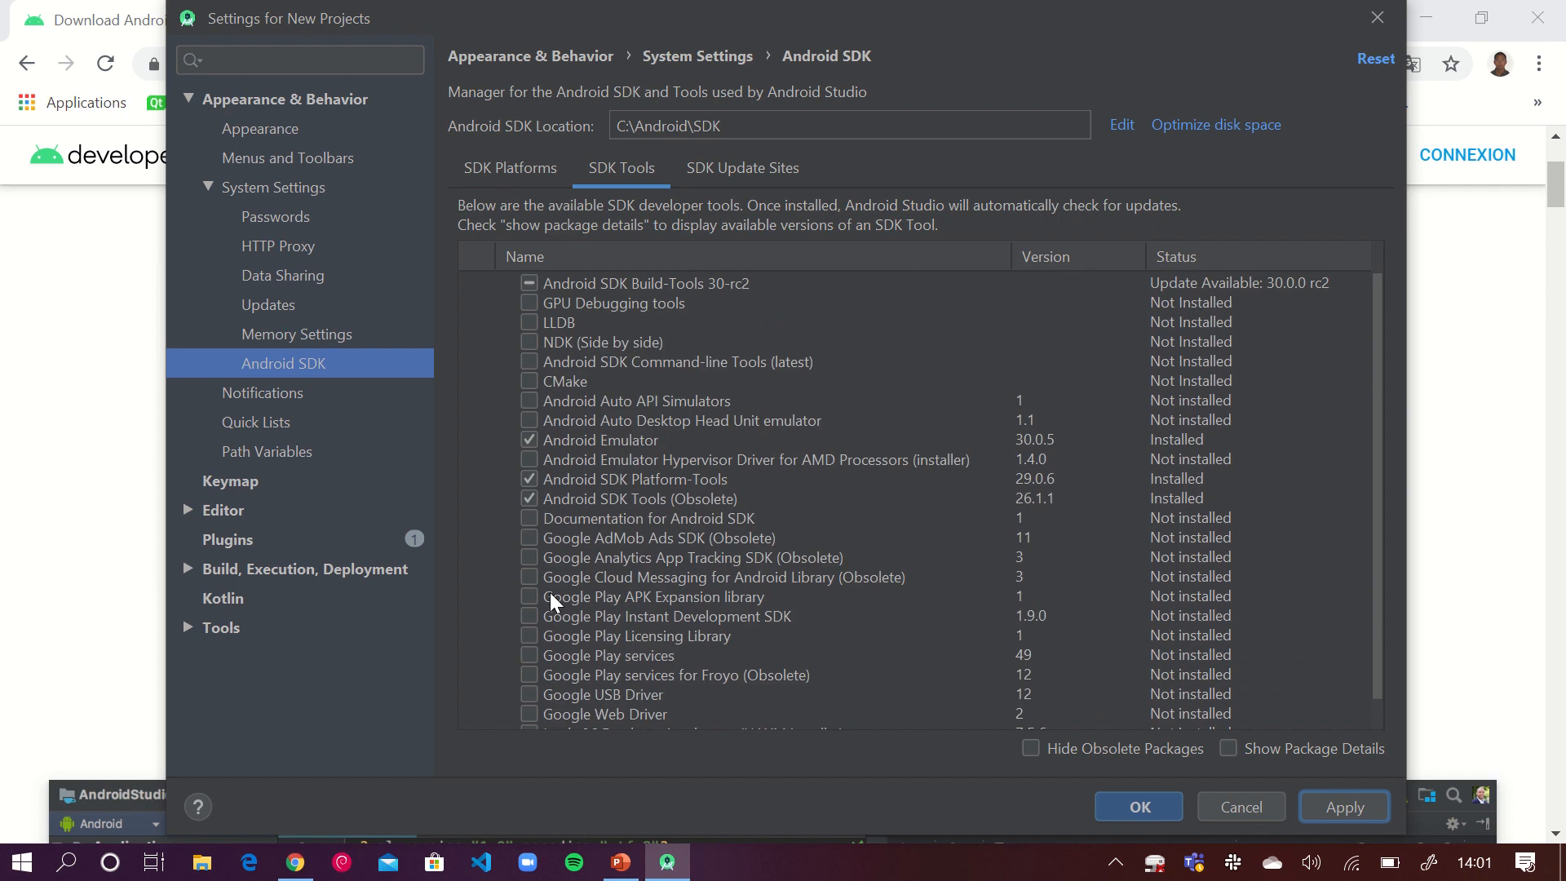
left_click(530, 343)
scroll(613, 541, "down", 1)
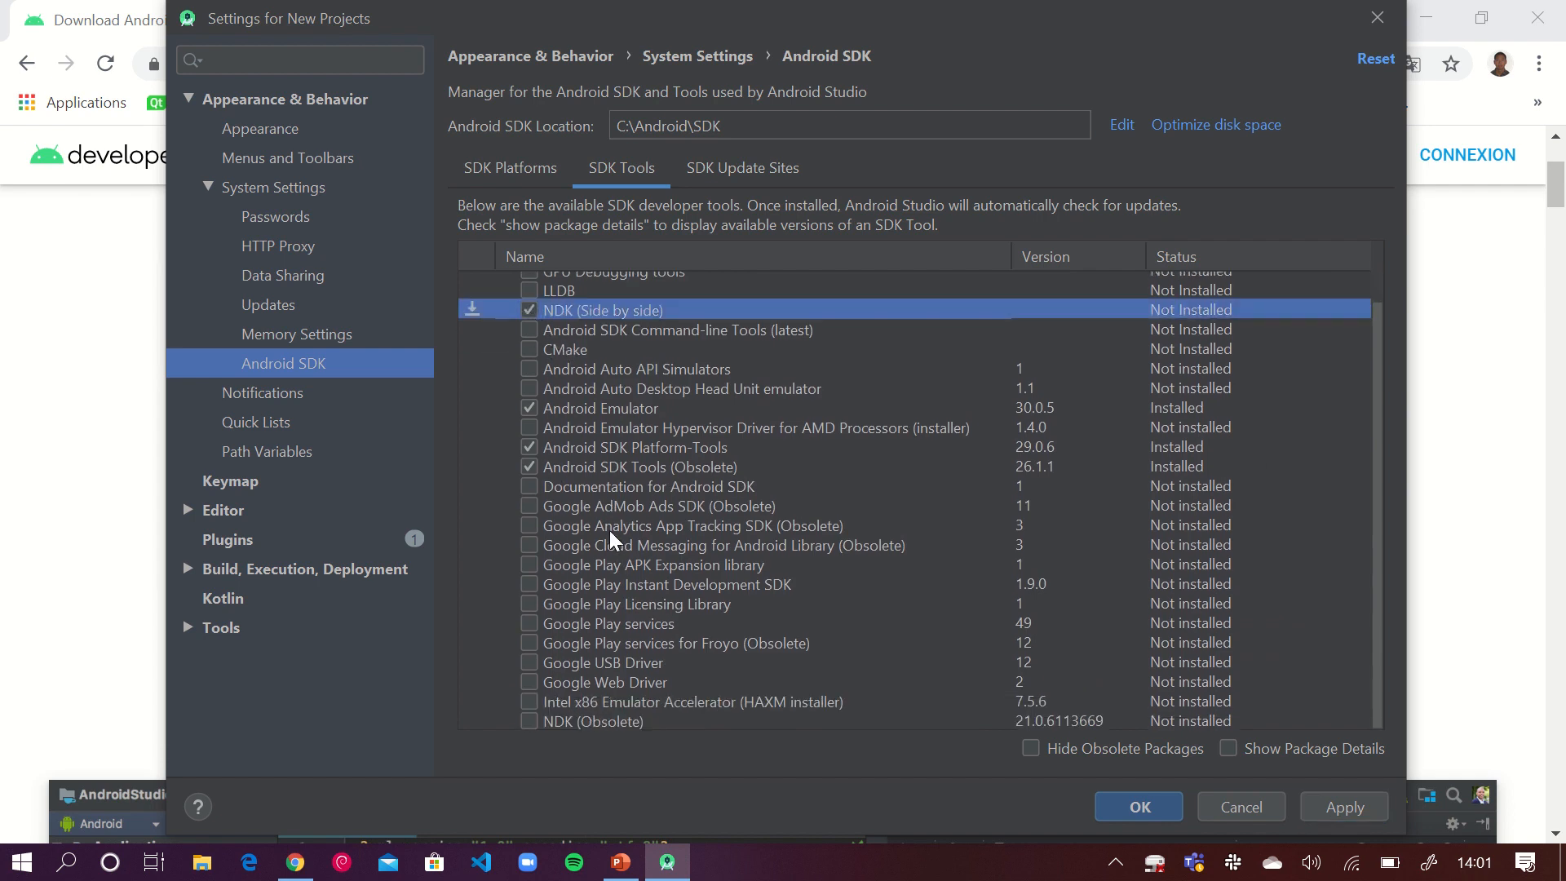
left_click(530, 664)
scroll(469, 496, "up", 1)
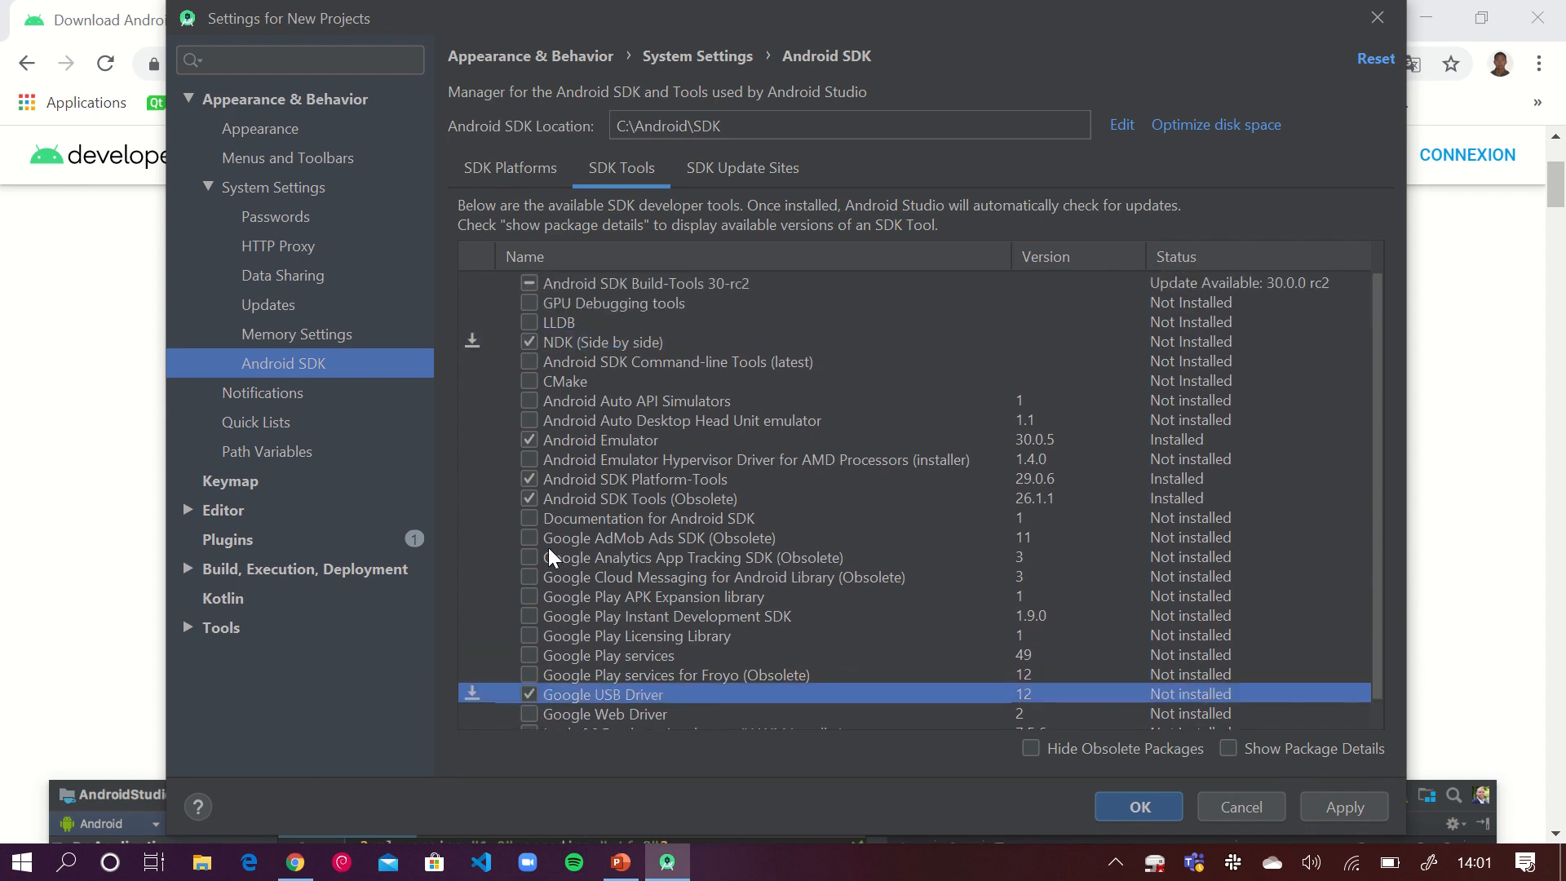
scroll(556, 504, "down", 1)
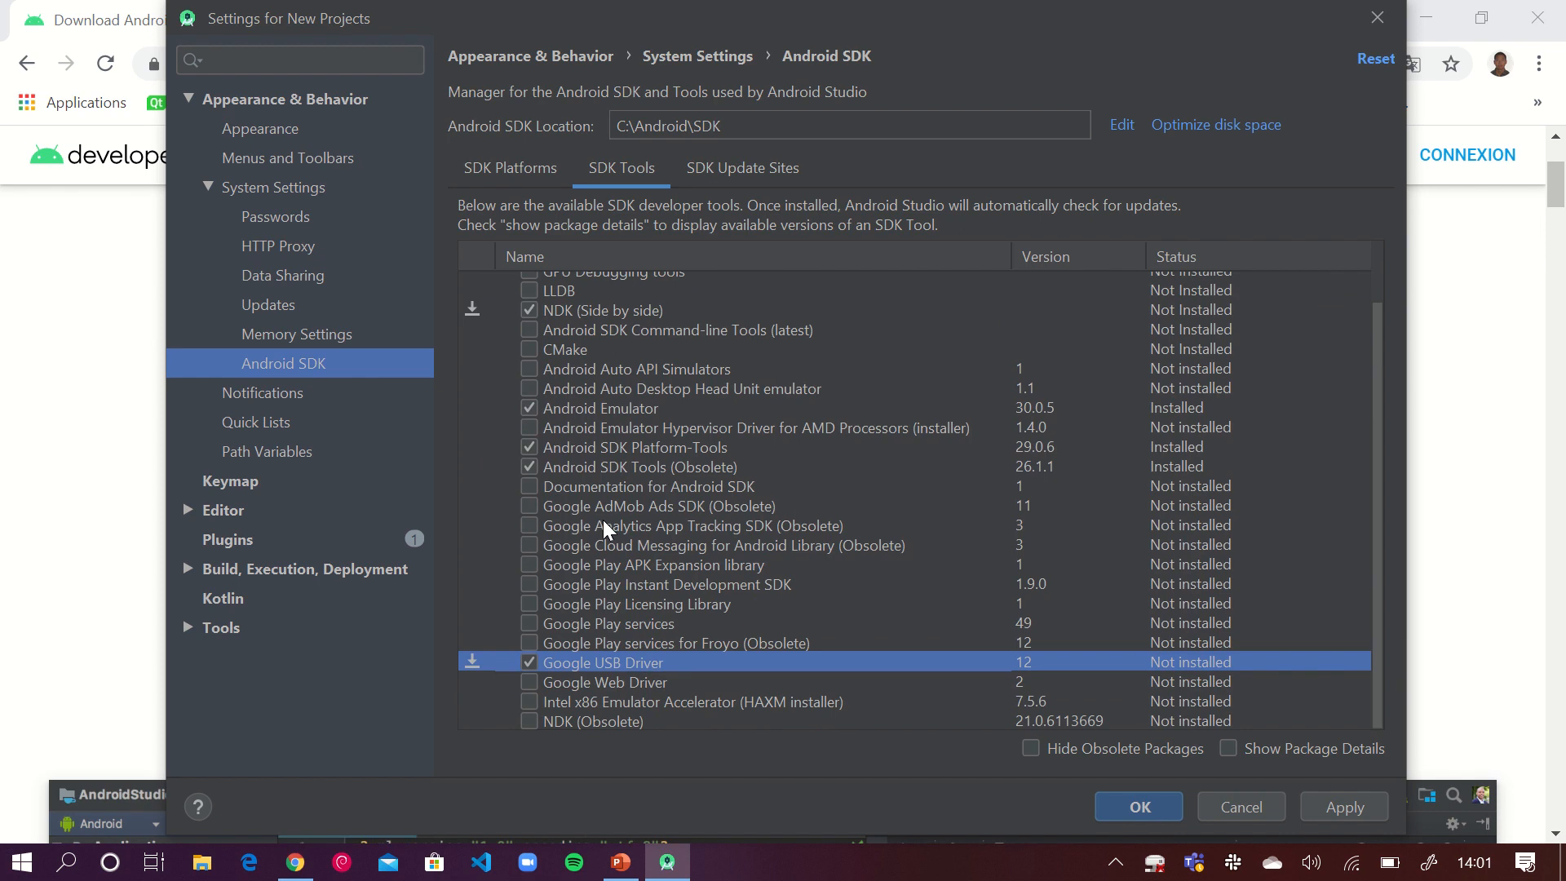
scroll(607, 521, "up", 1)
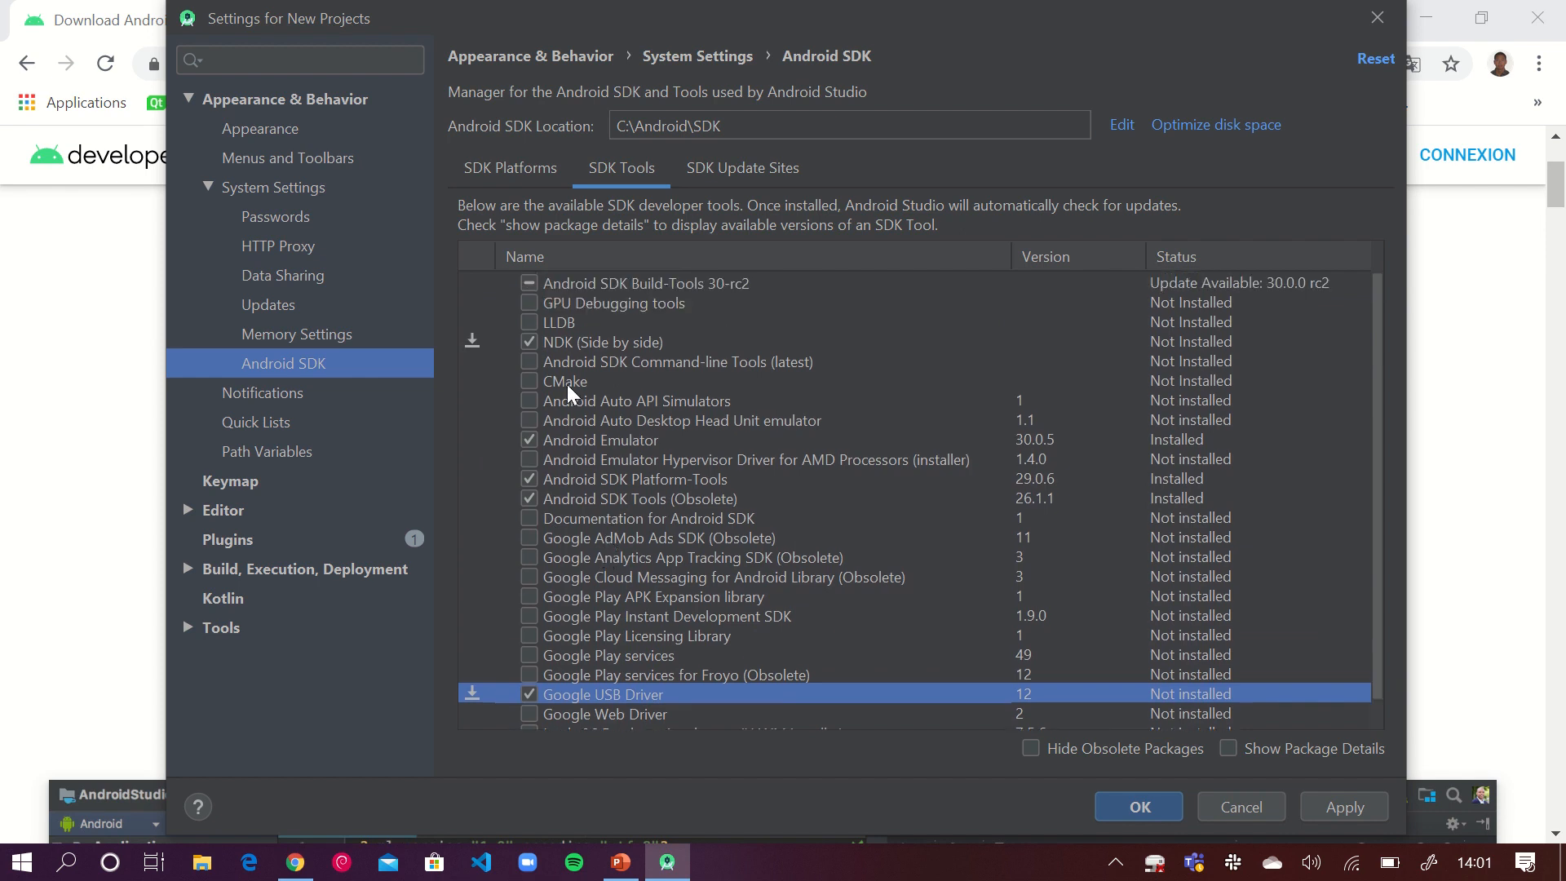
left_click(530, 362)
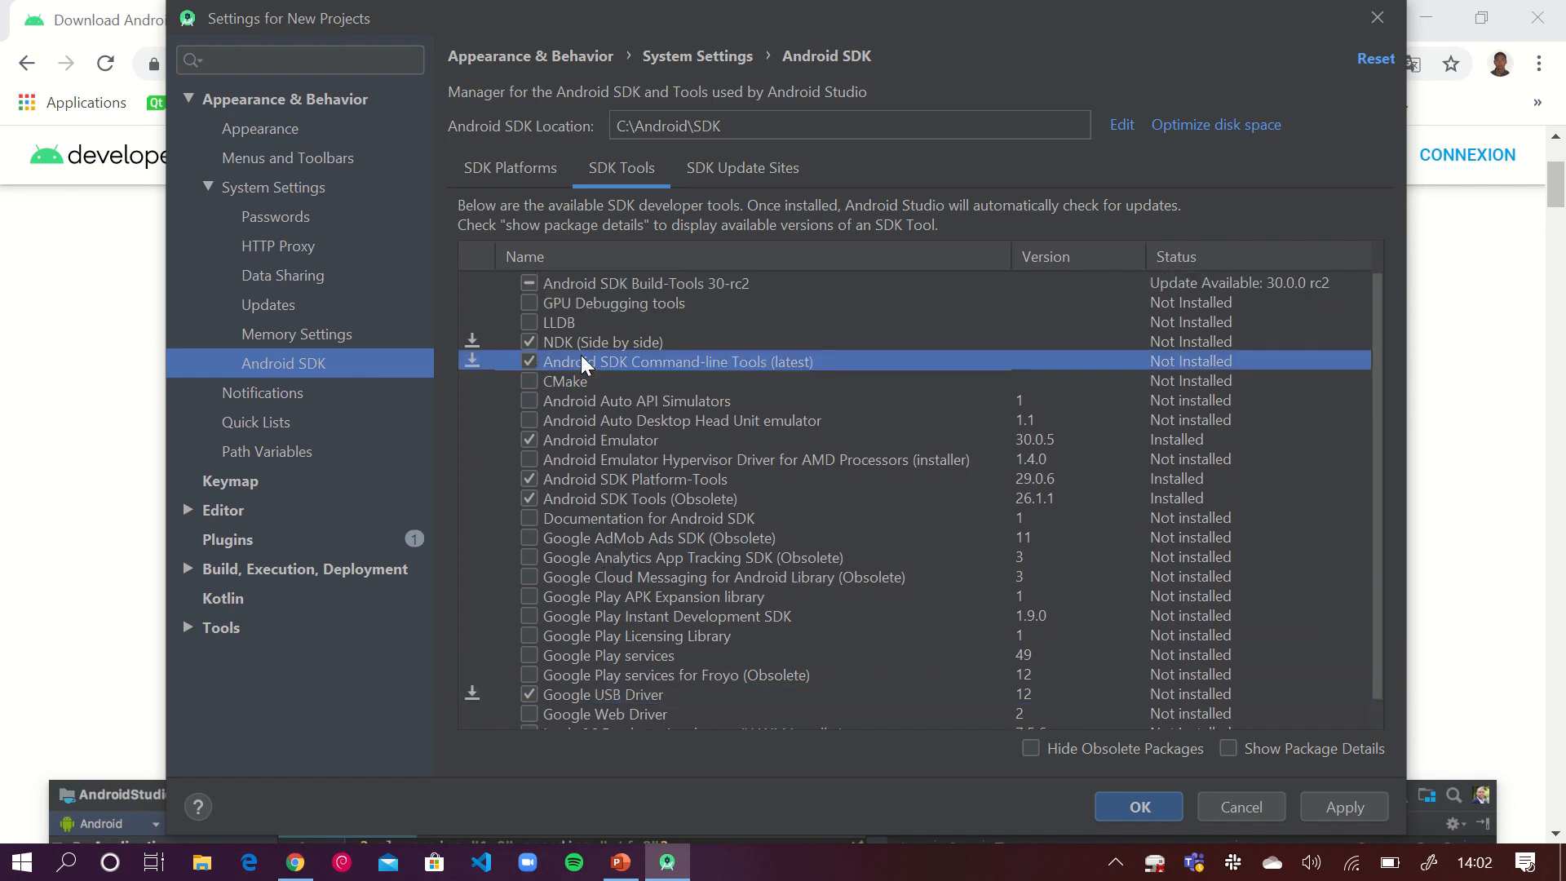
Apply the SDK tools selection, confirm the component changes and finish the installation into C:\Android\SDK.
scroll(567, 363, "down", 1)
scroll(556, 361, "up", 1)
scroll(561, 640, "down", 1)
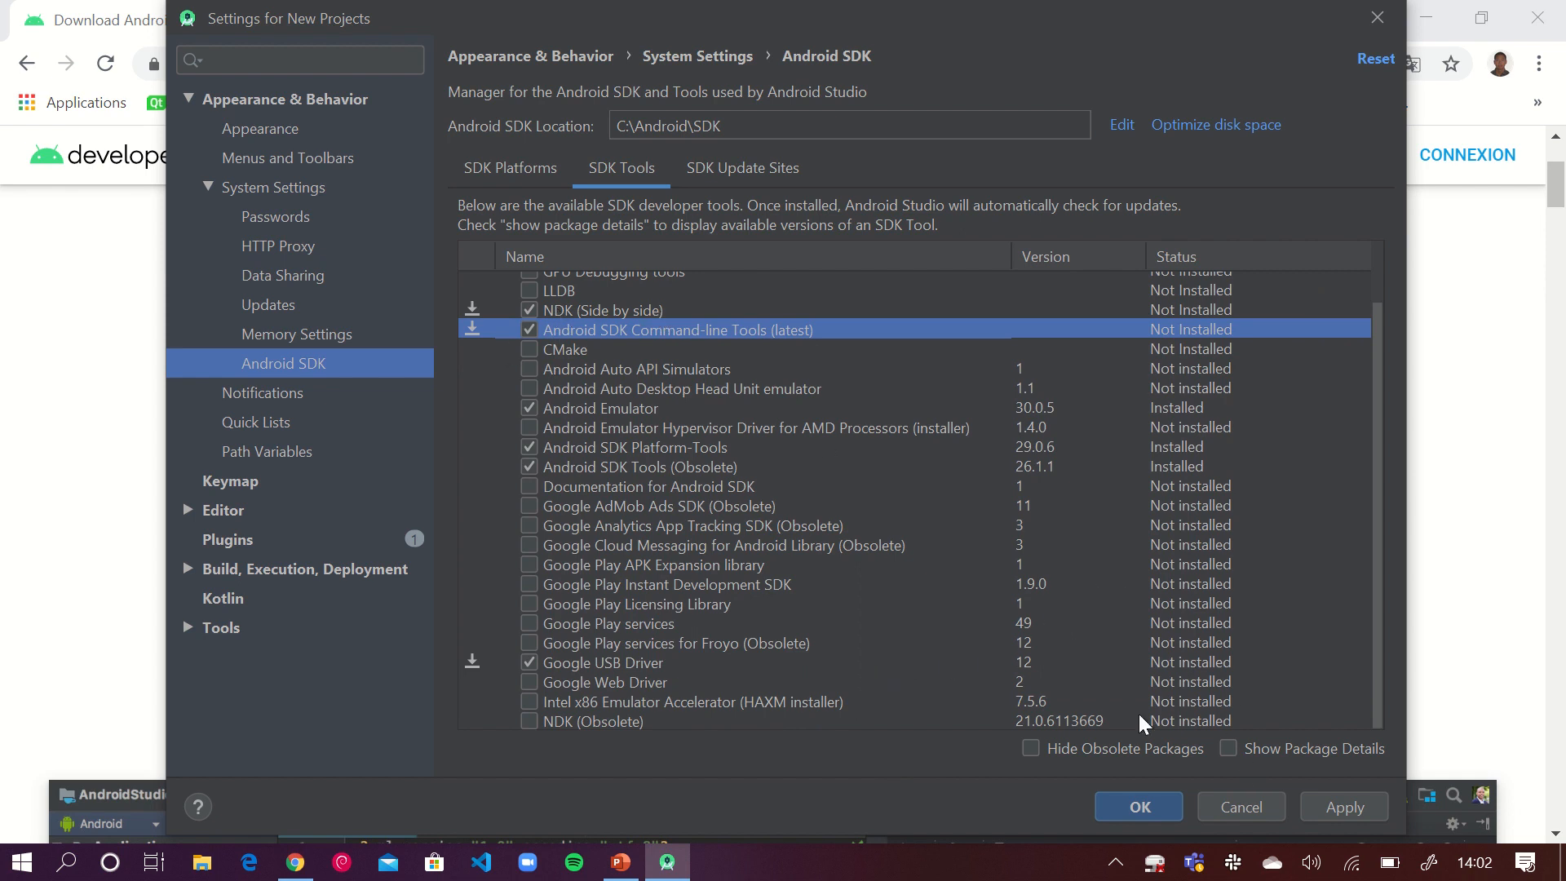
left_click(1334, 810)
scroll(681, 371, "down", 1)
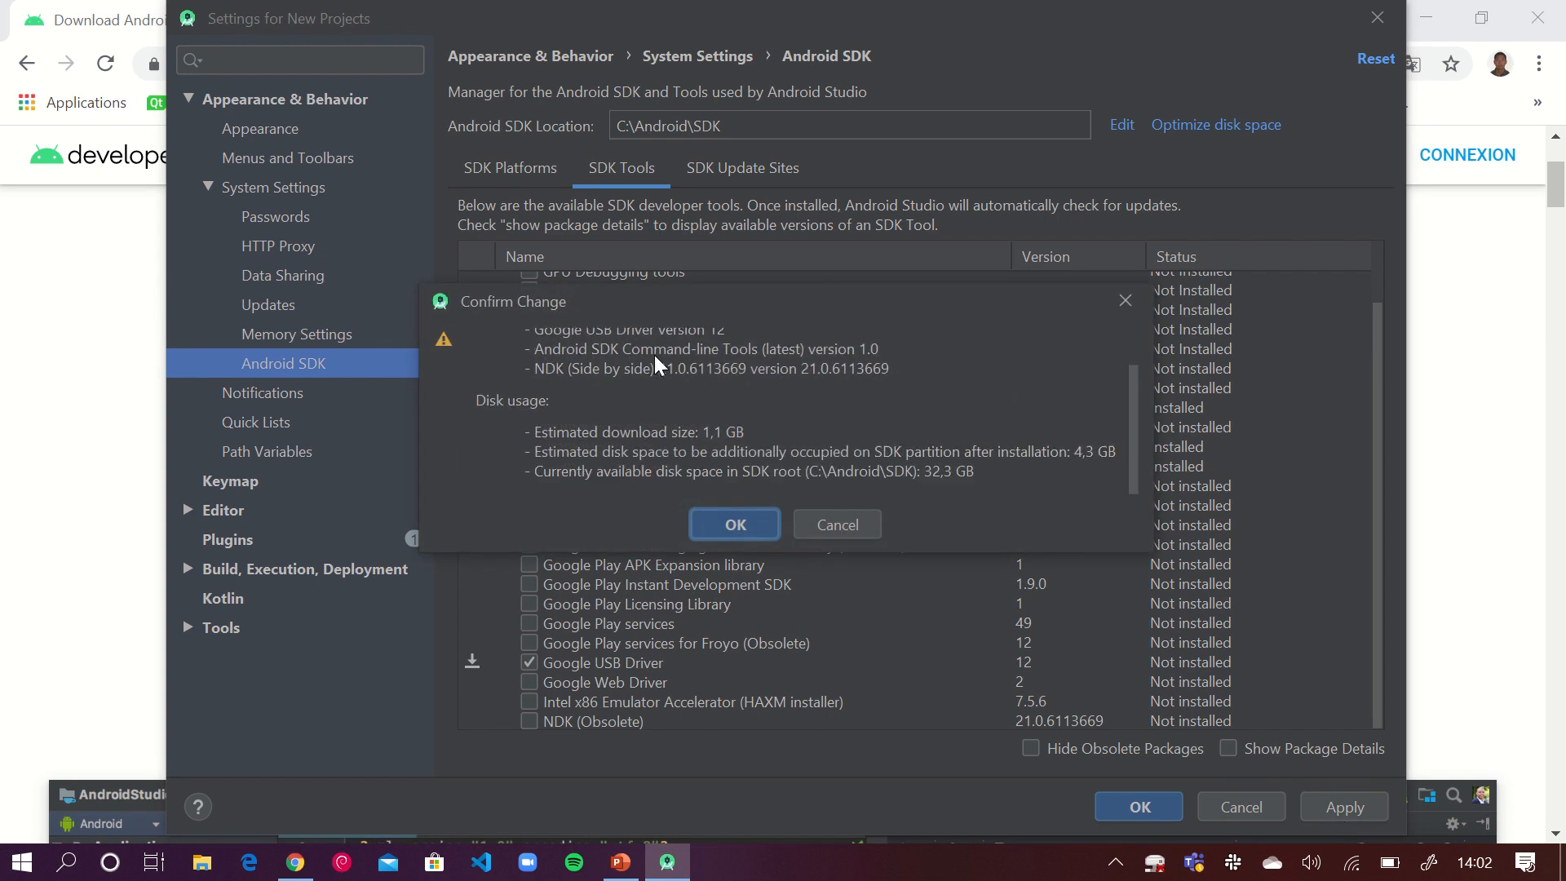
scroll(649, 379, "up", 2)
scroll(575, 383, "down", 2)
scroll(726, 461, "up", 2)
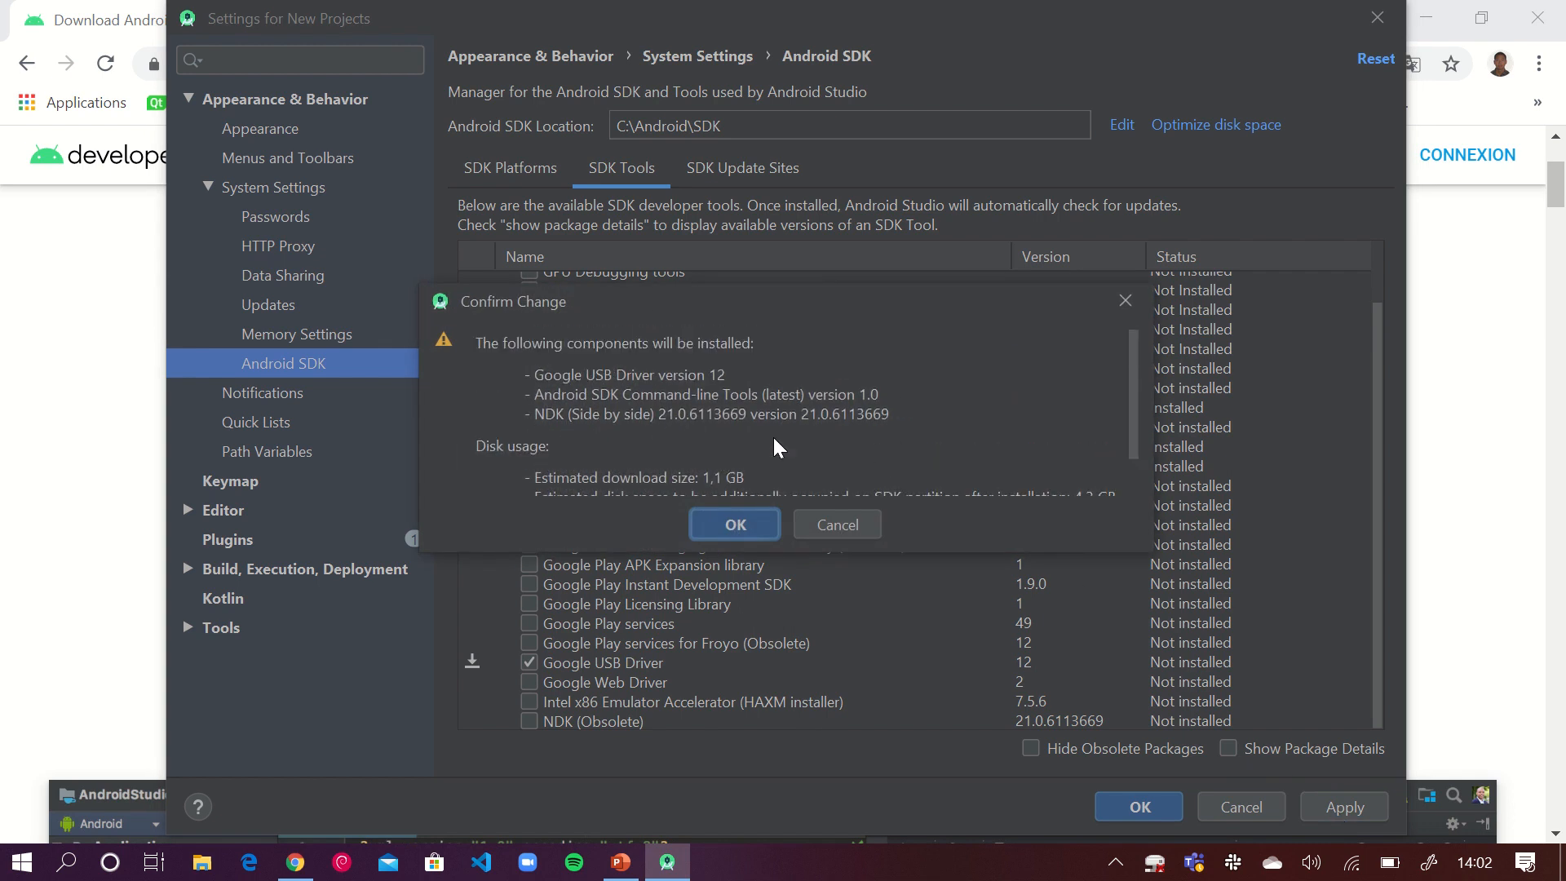
left_click(764, 531)
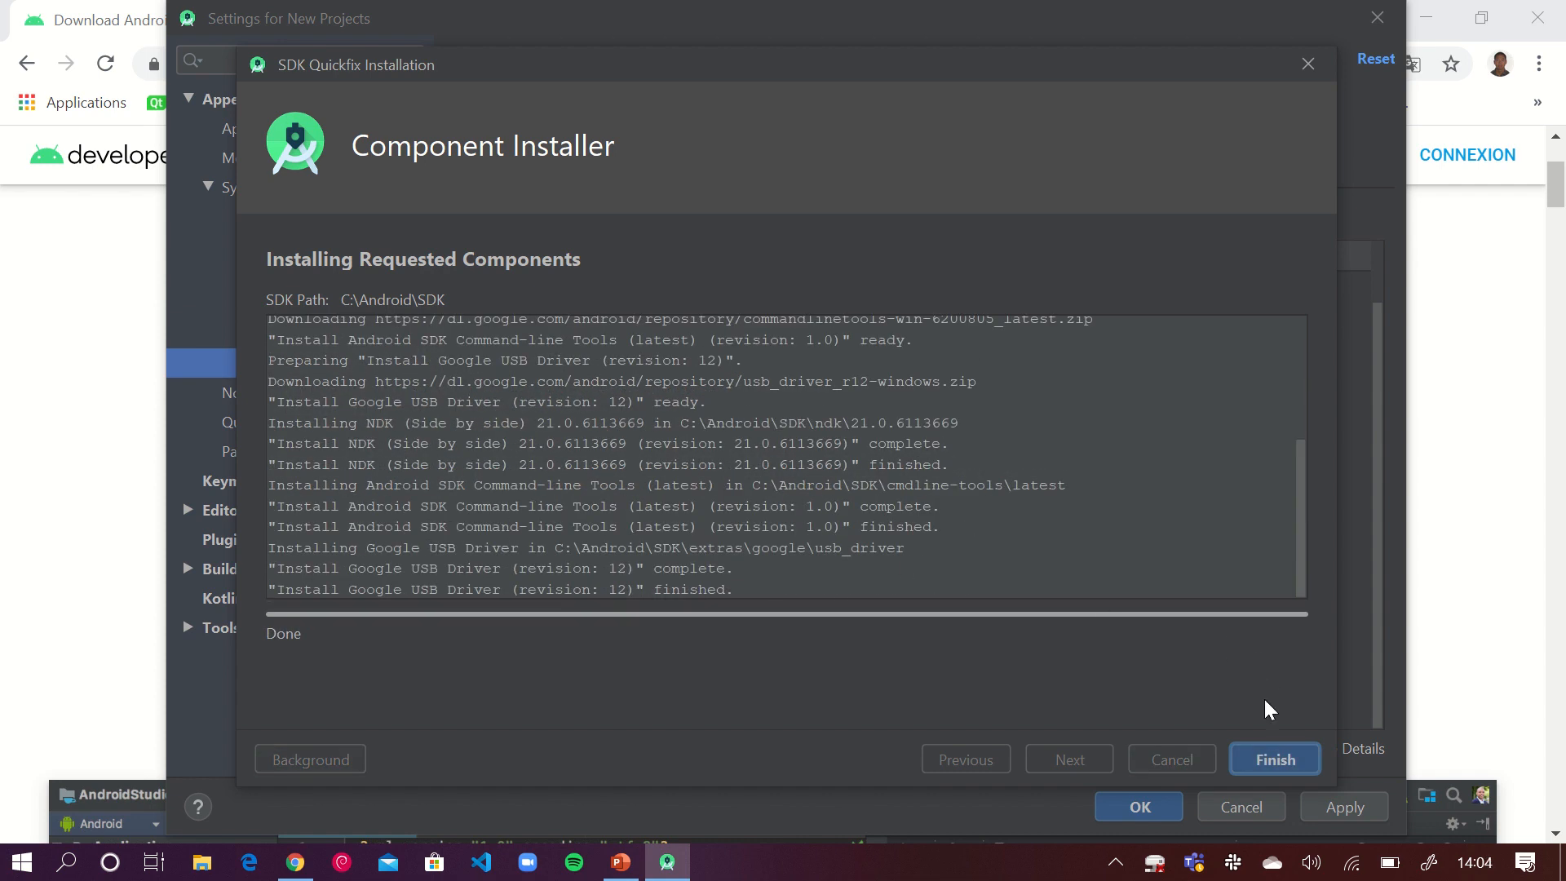
left_click(1265, 762)
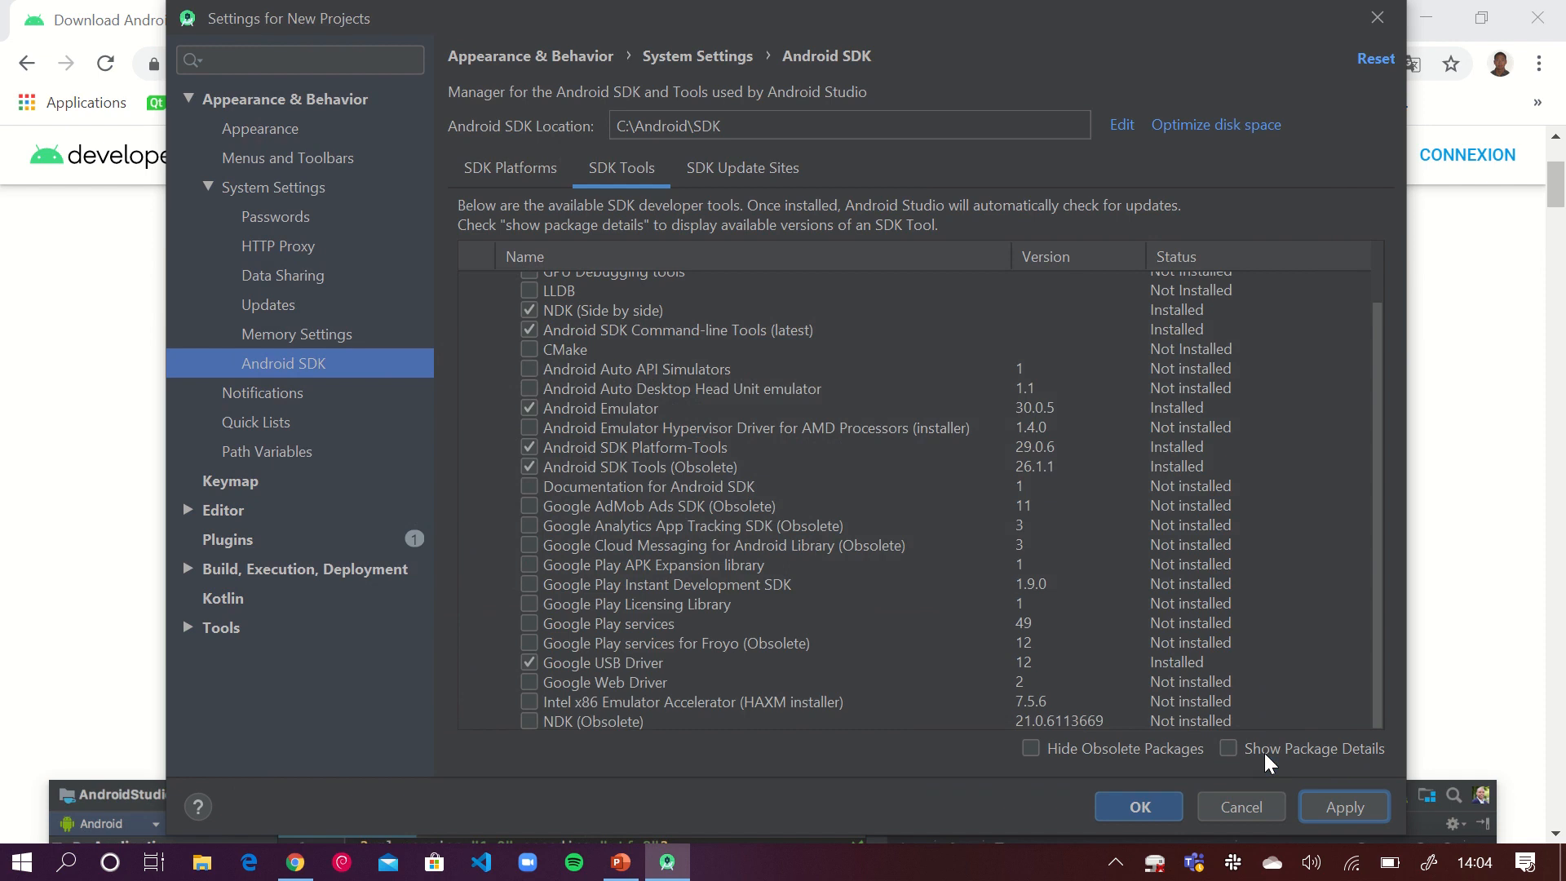
Check the installation status of the SDK tools and close the Android SDK settings.
scroll(728, 463, "up", 1)
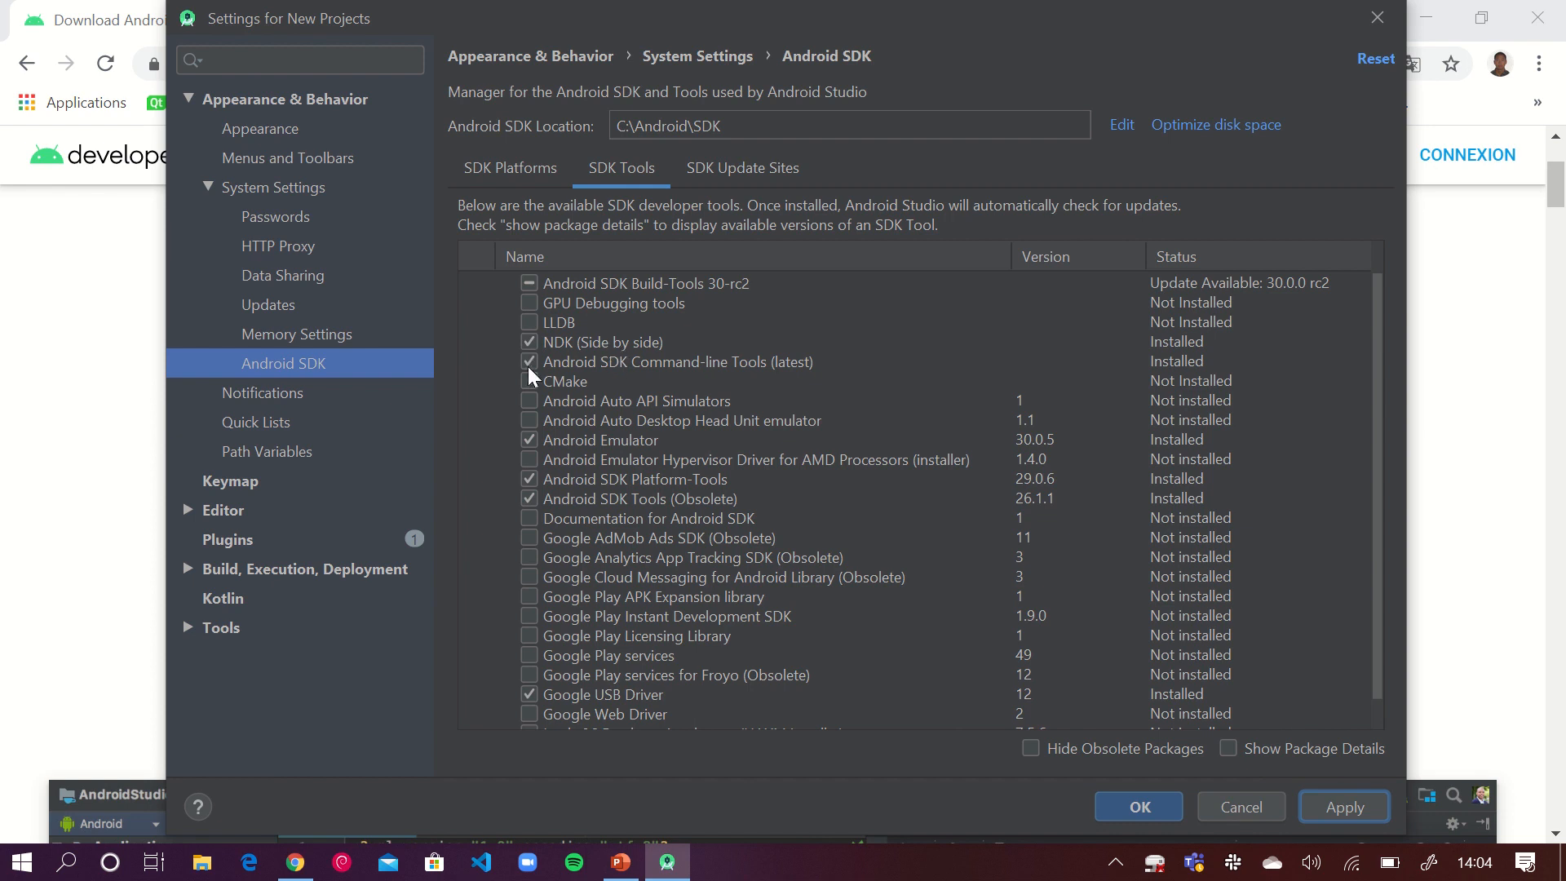
scroll(664, 369, "down", 1)
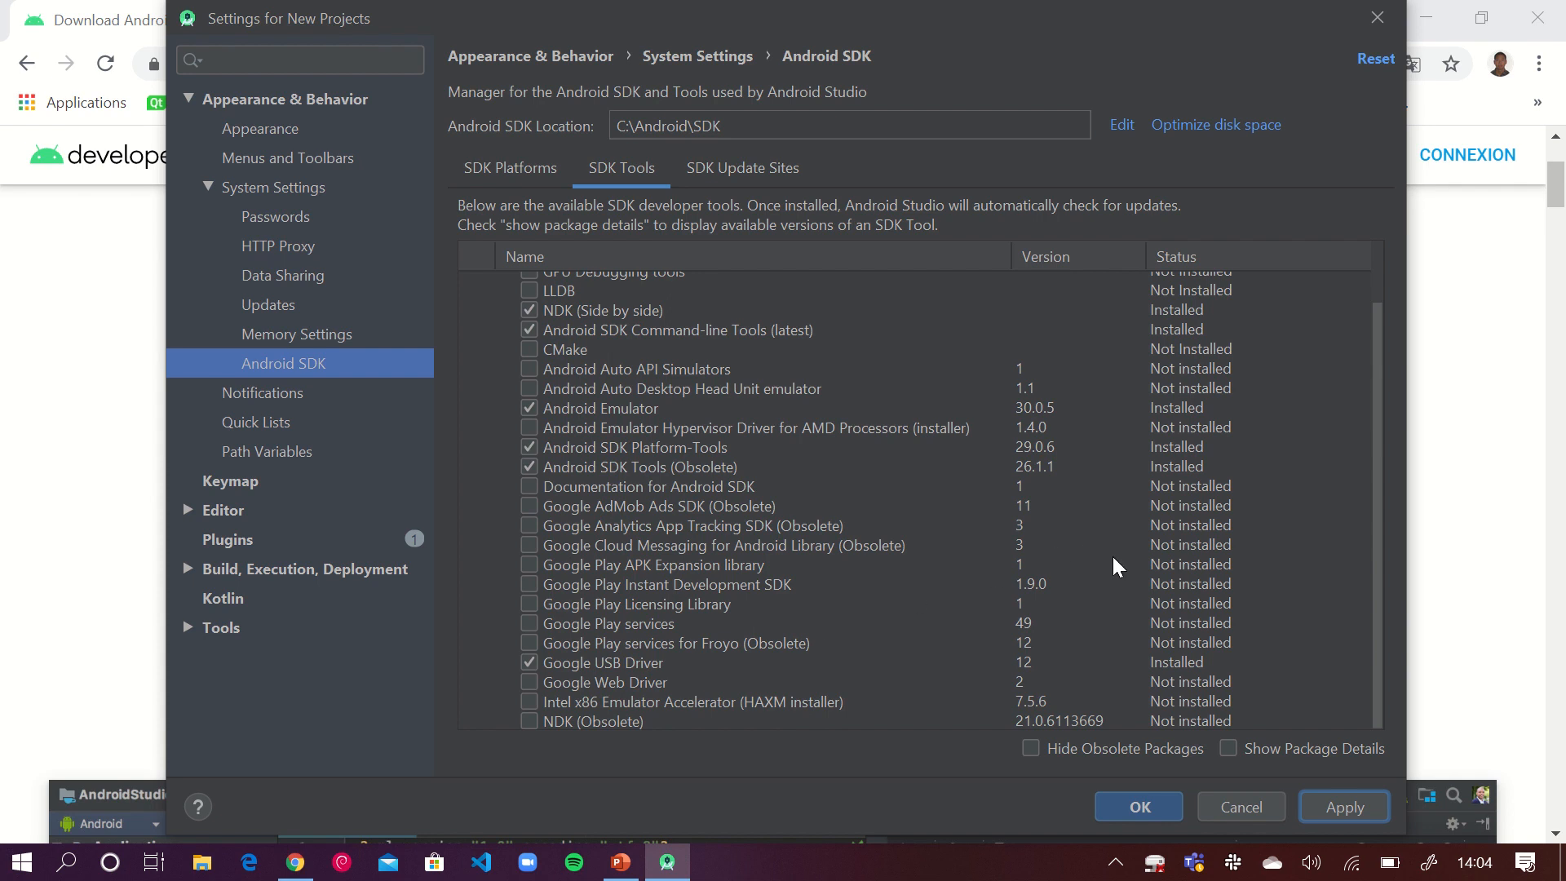
left_click(1151, 801)
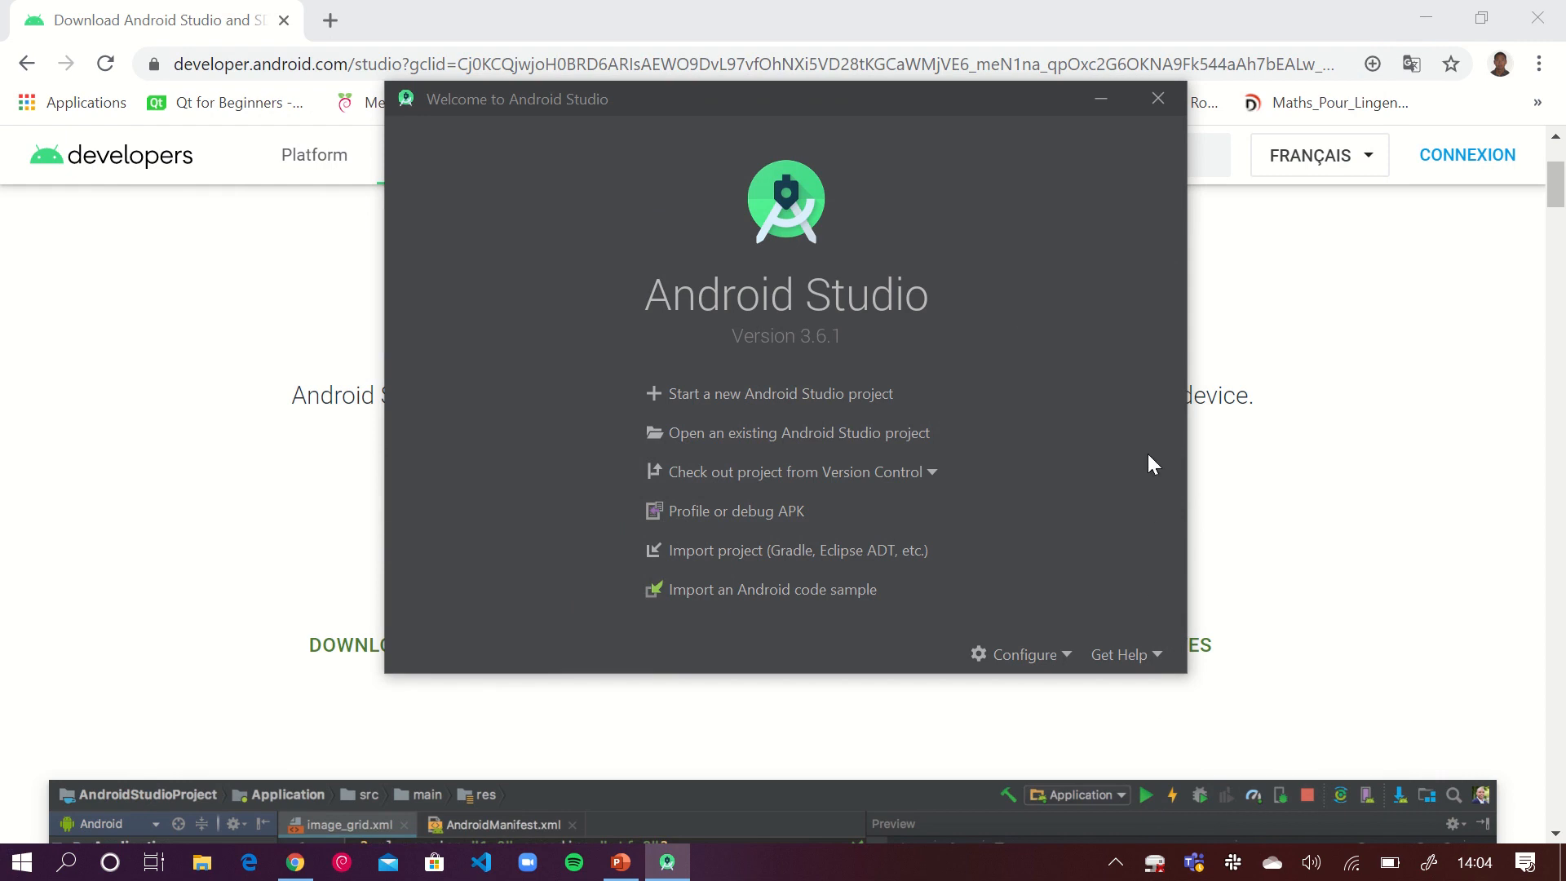
Open the AVD Manager and start a new virtual device based on the Pixel 3 XL phone hardware.
left_click(1029, 655)
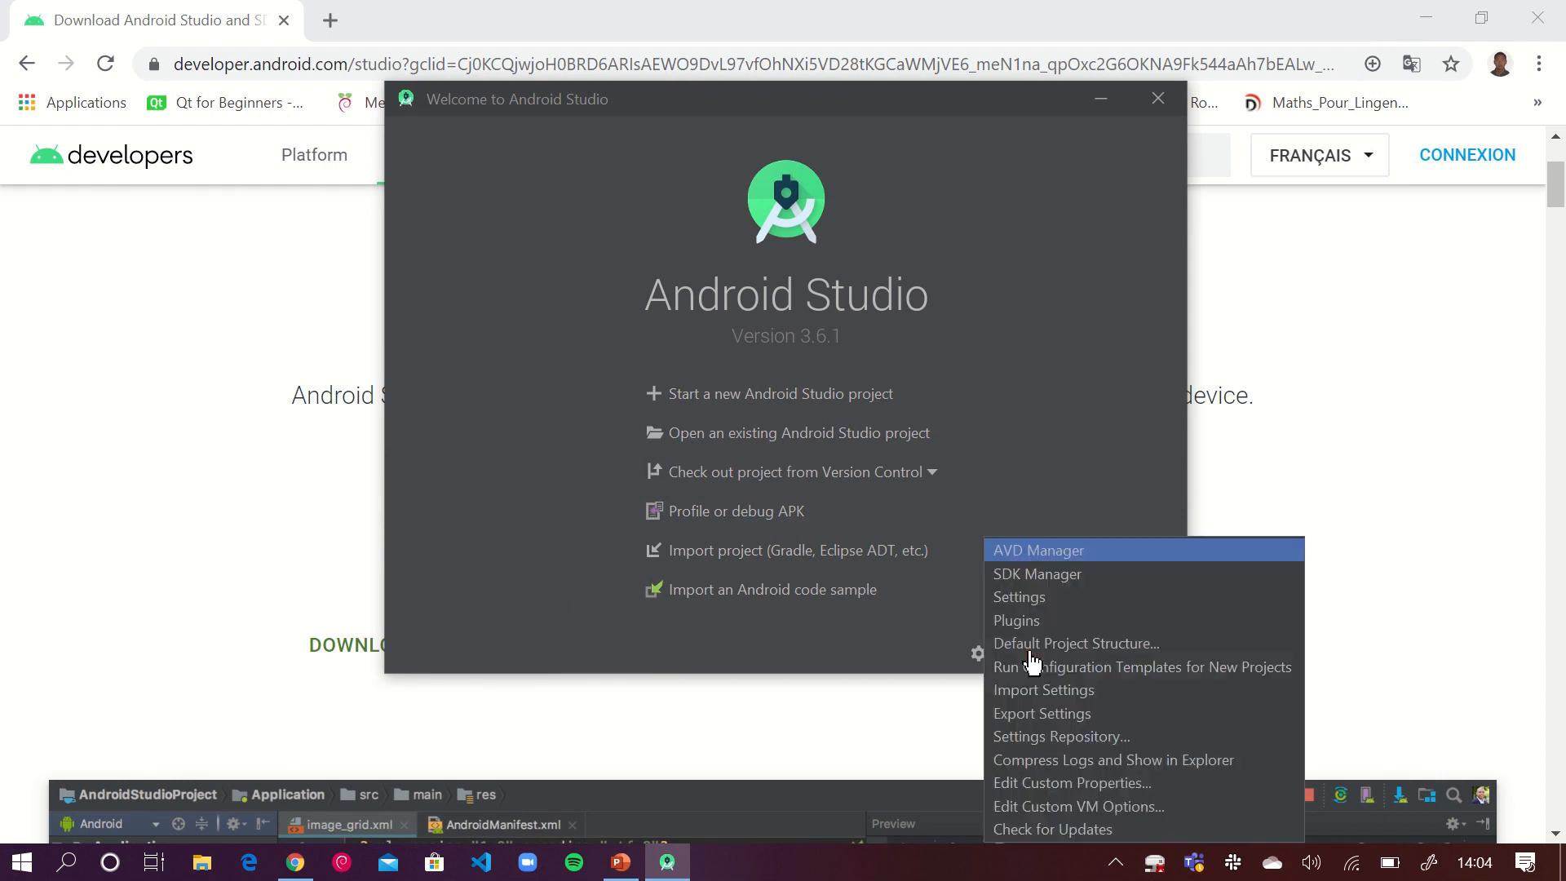
left_click(1063, 561)
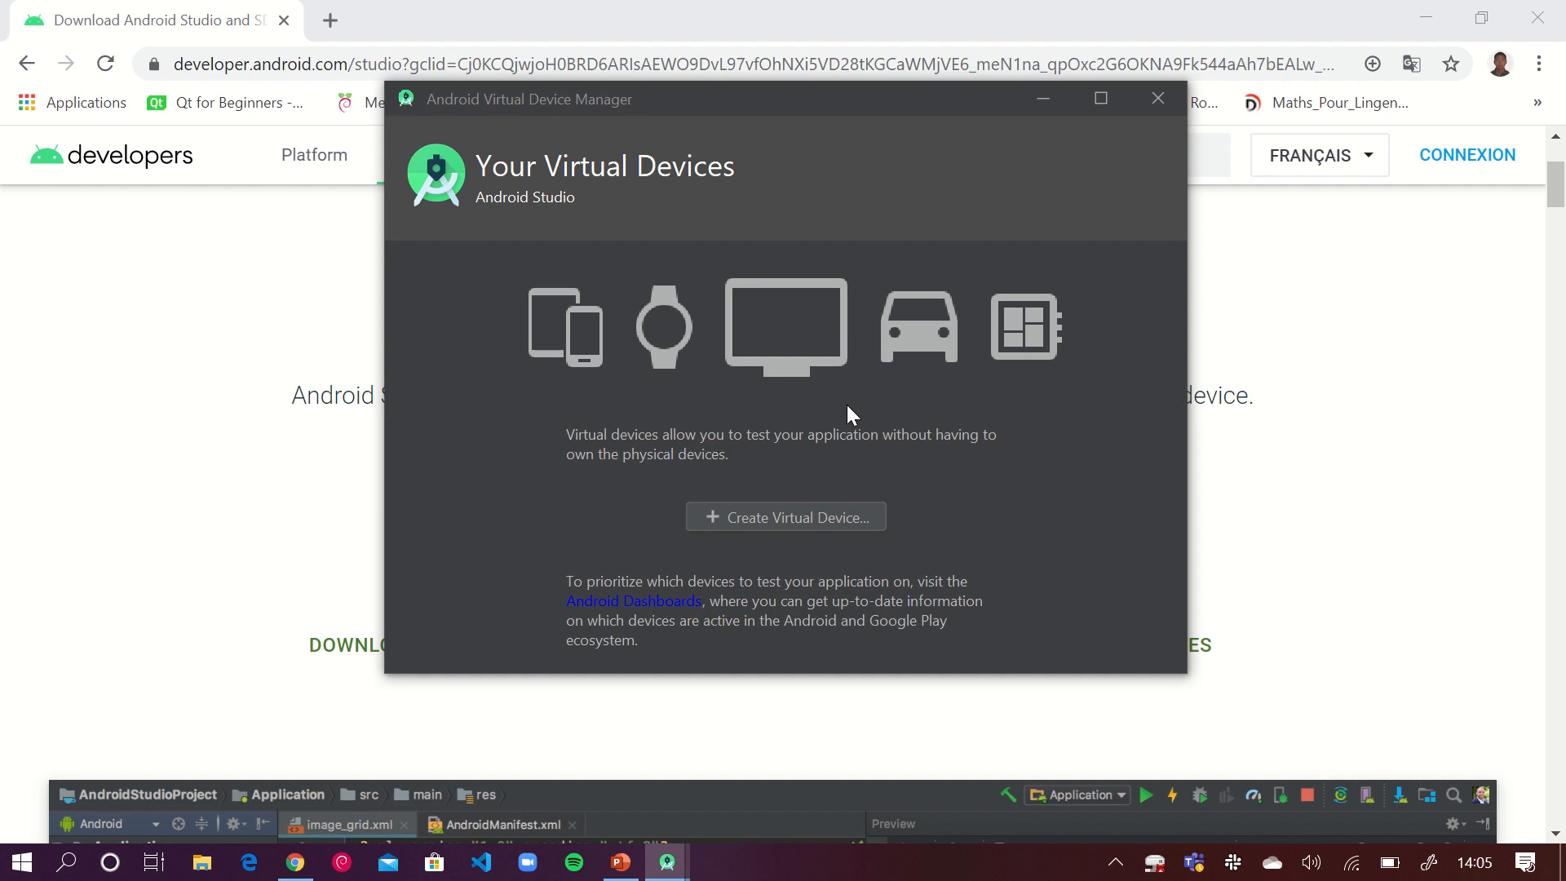
left_click(776, 517)
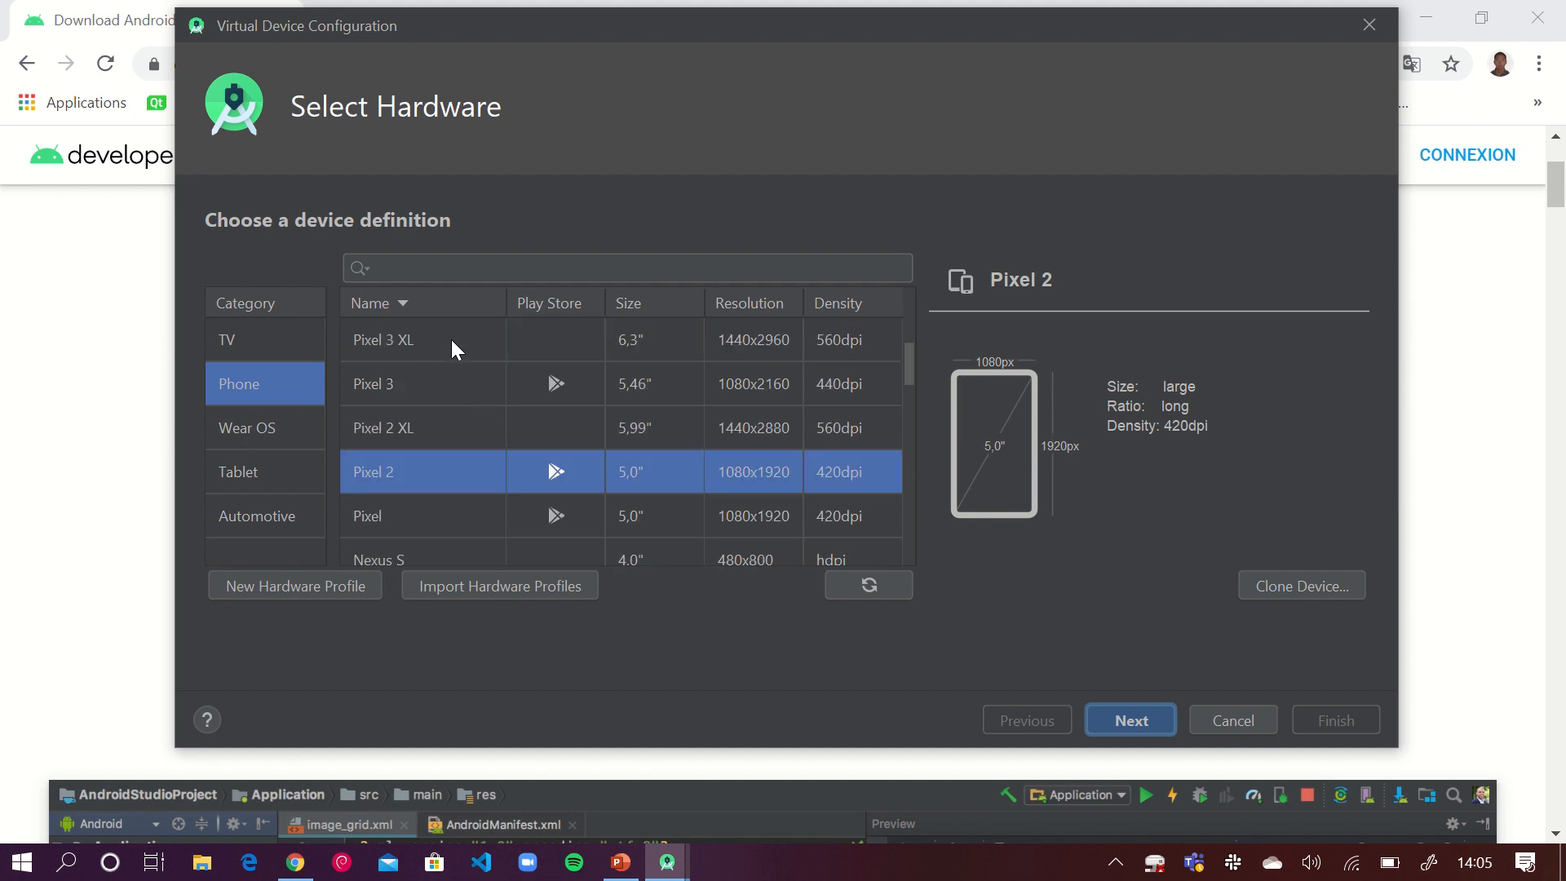
left_click(452, 343)
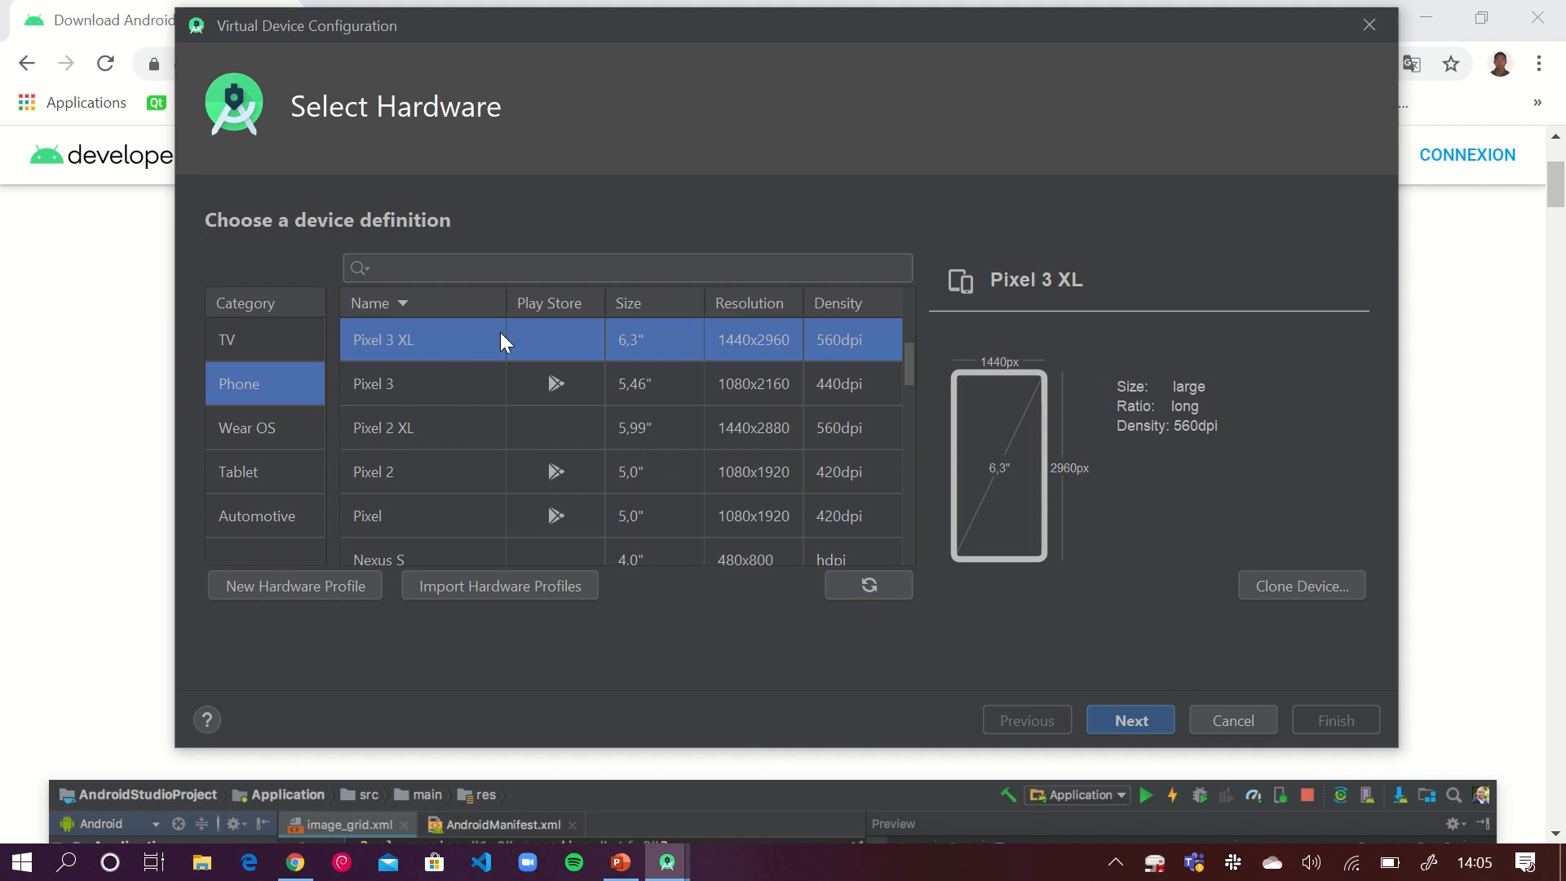
left_click(1116, 714)
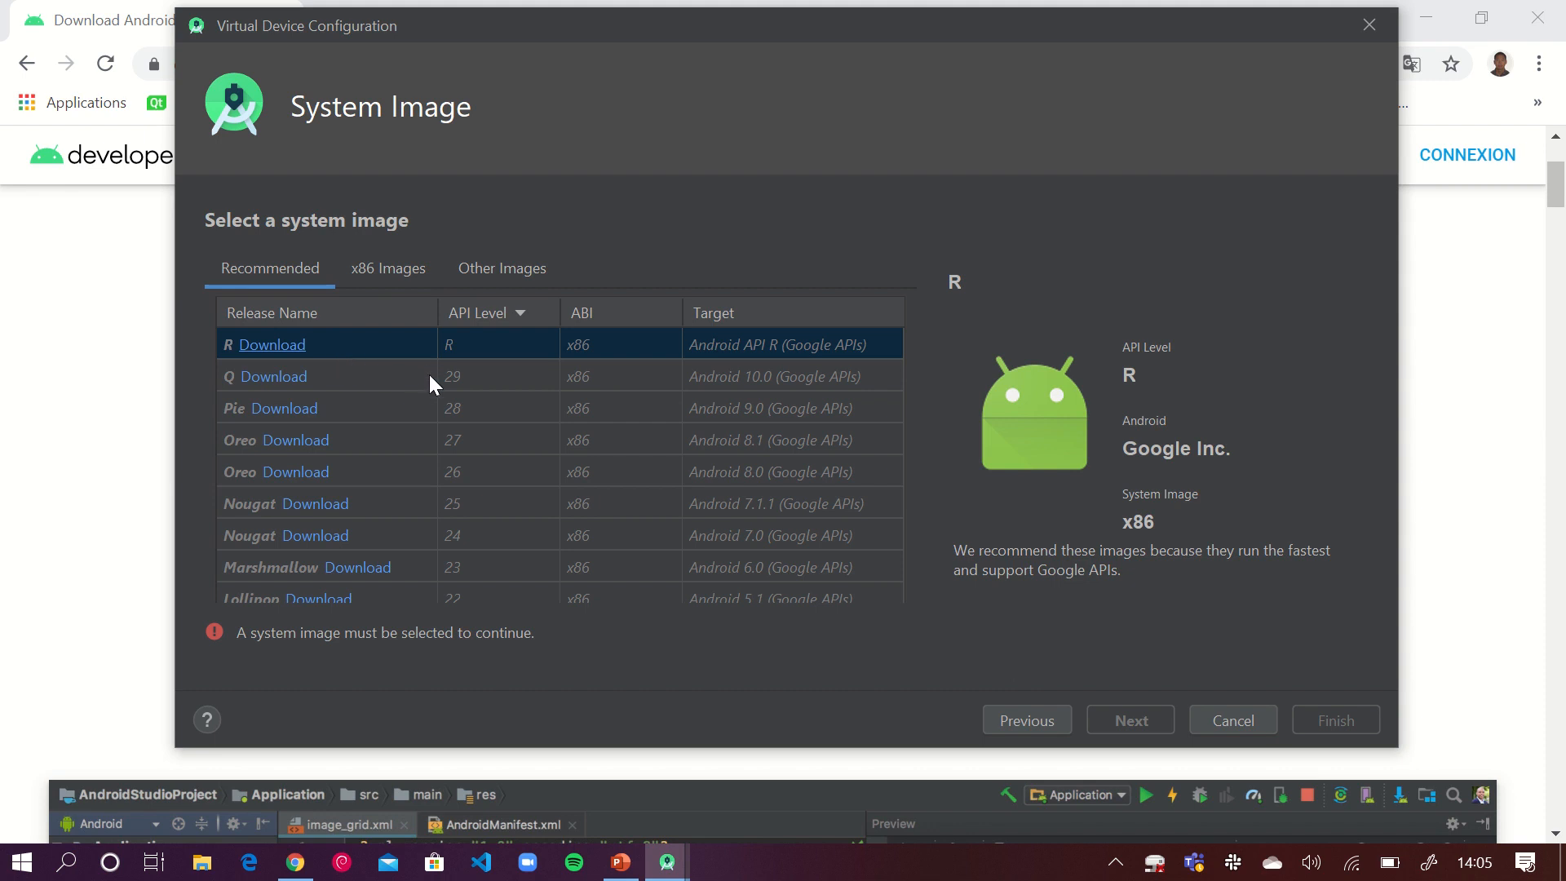
Download the Q system image (API level 29, x86, Android 10.0 with Google APIs) and create the virtual device with it.
left_click(287, 376)
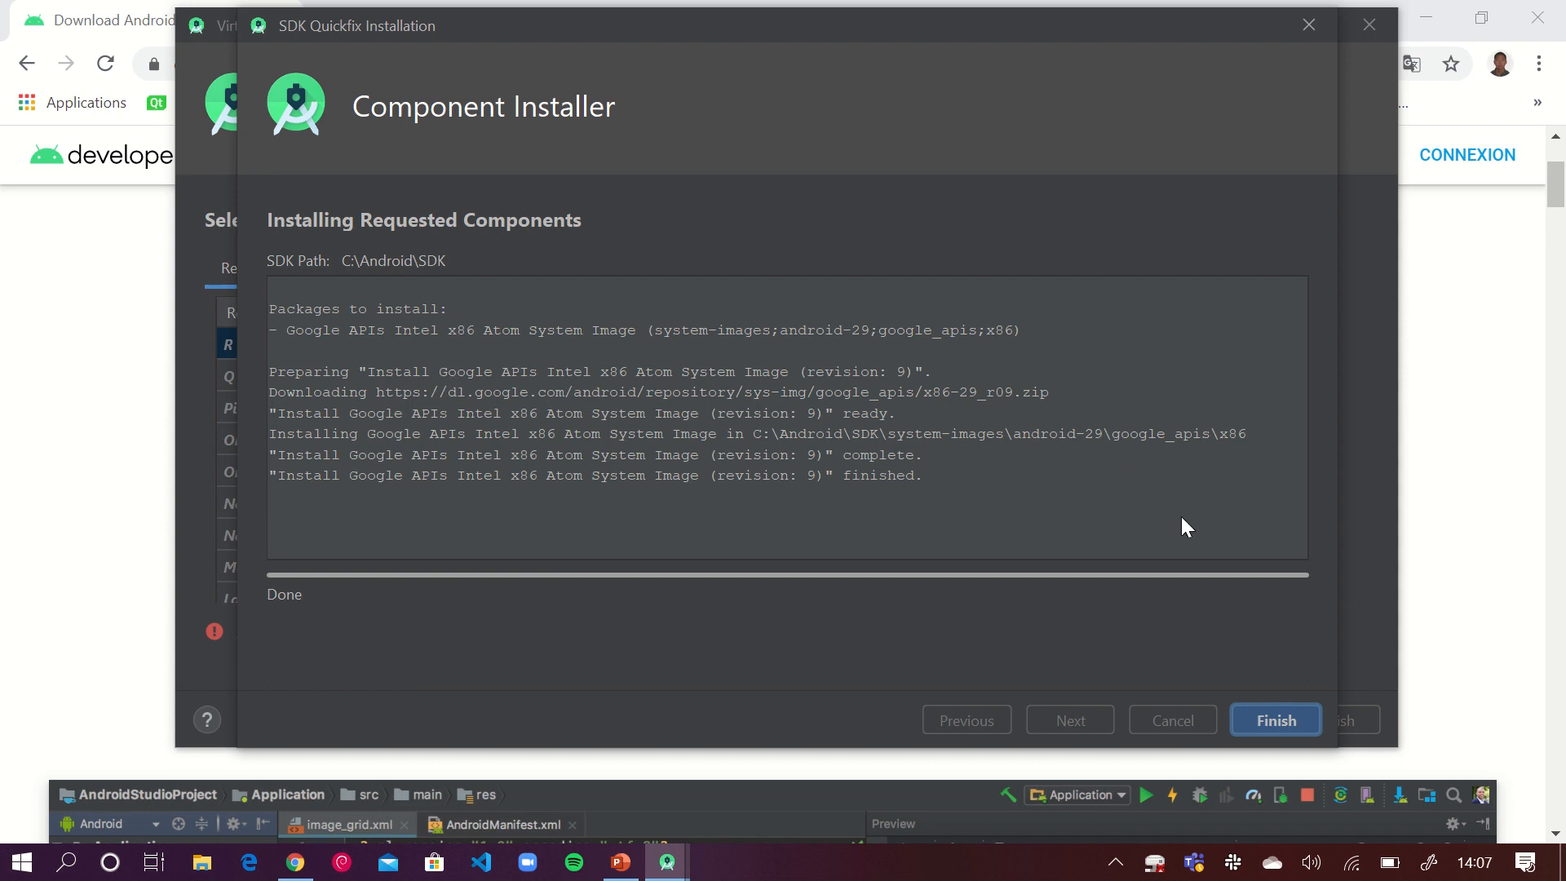
left_click(1260, 721)
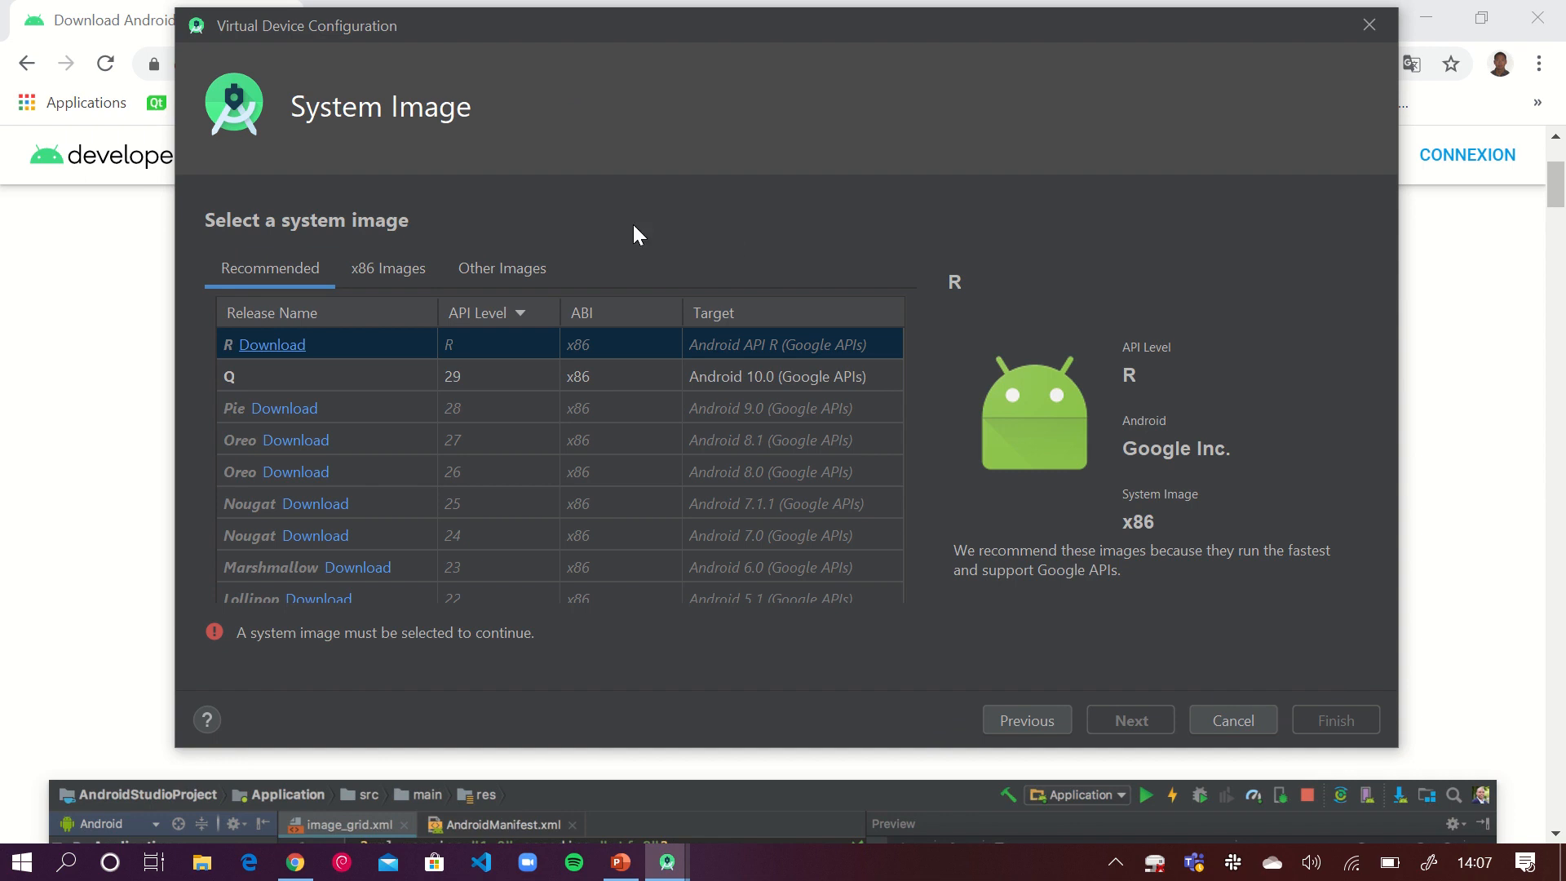
left_click(374, 377)
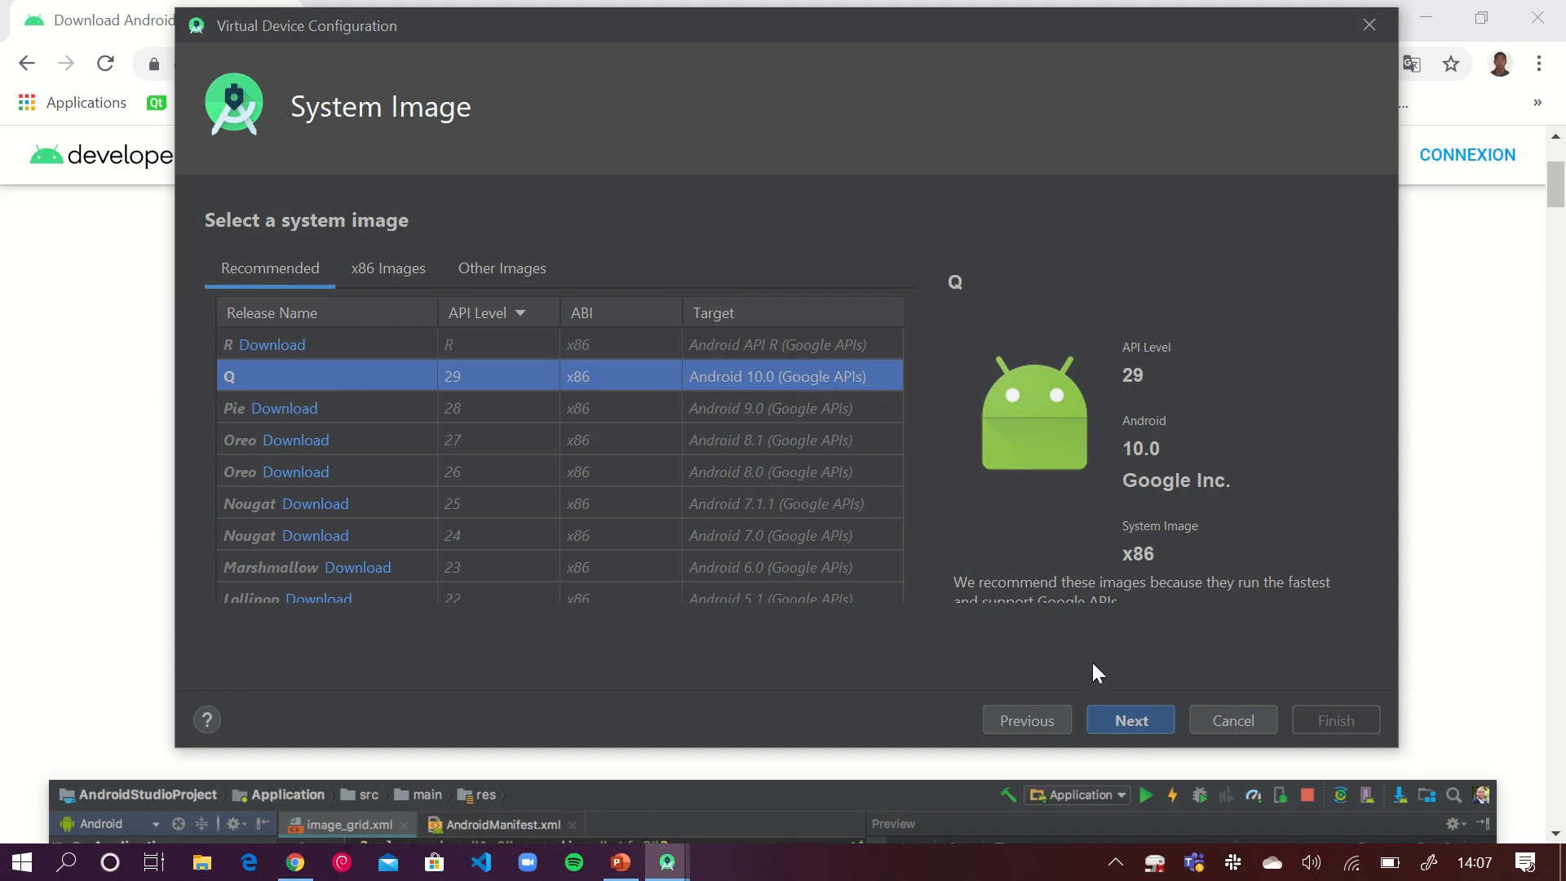
left_click(1127, 721)
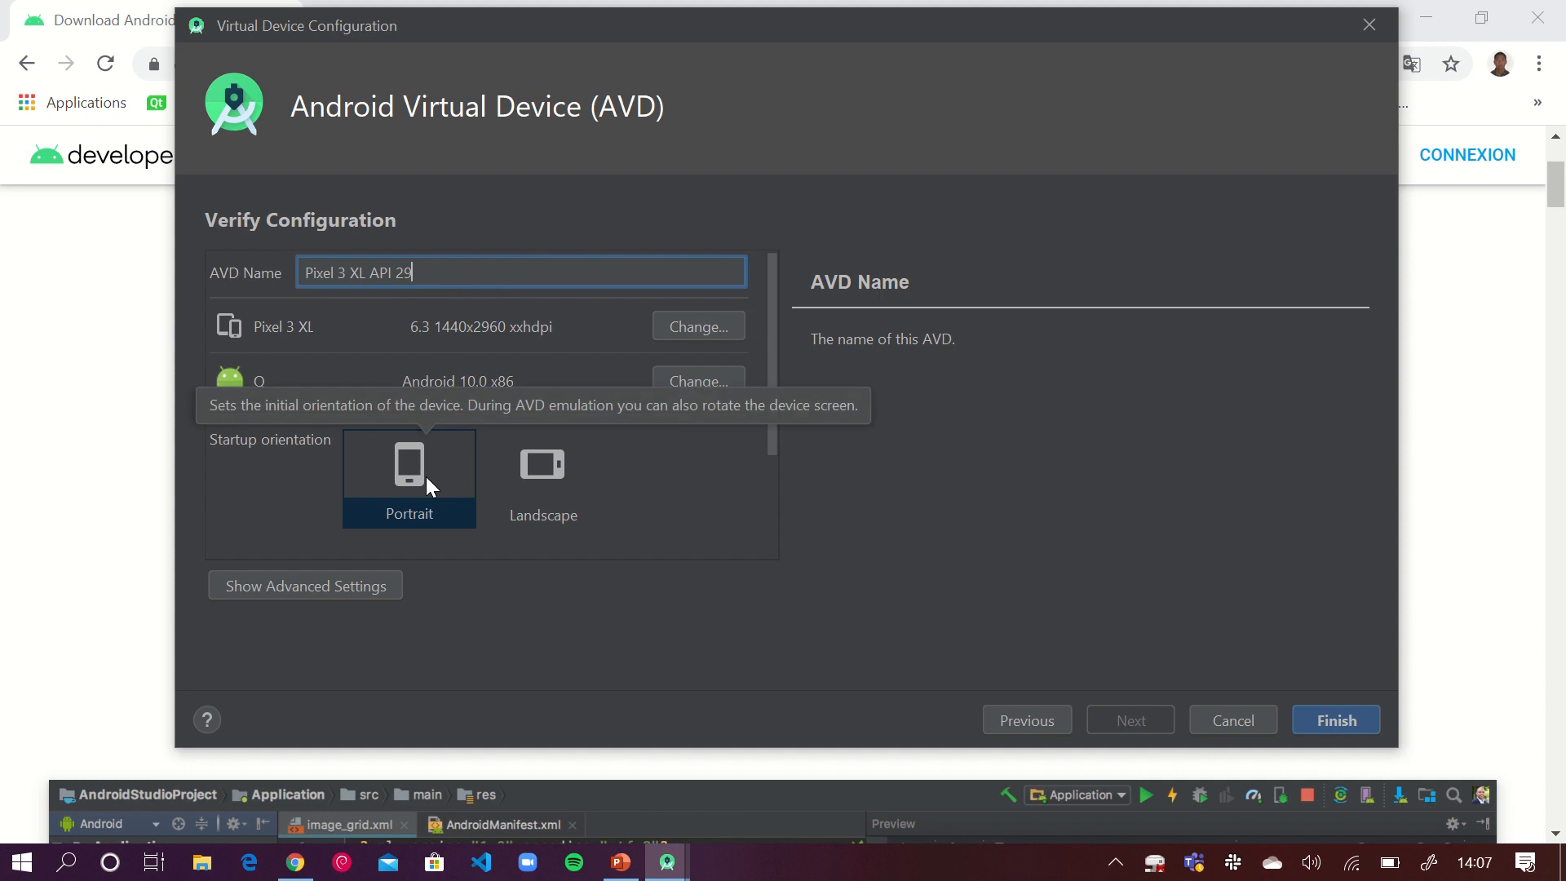
left_click(1310, 723)
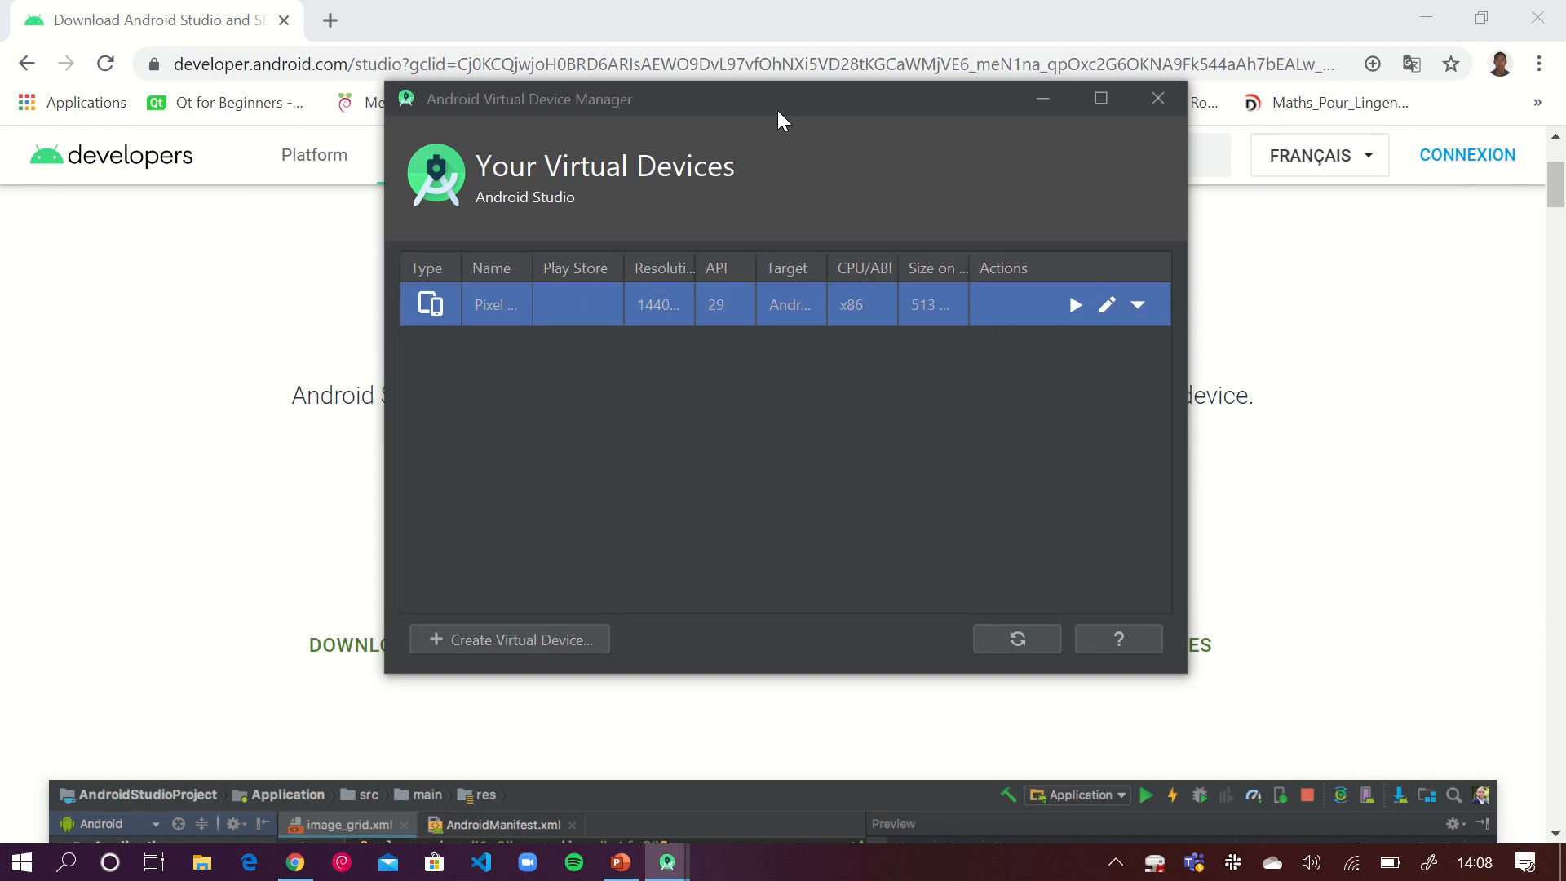
Launch the Pixel 3 XL virtual device and place its emulator window beside the Android Virtual Device Manager.
left_click_drag(848, 103, 991, 151)
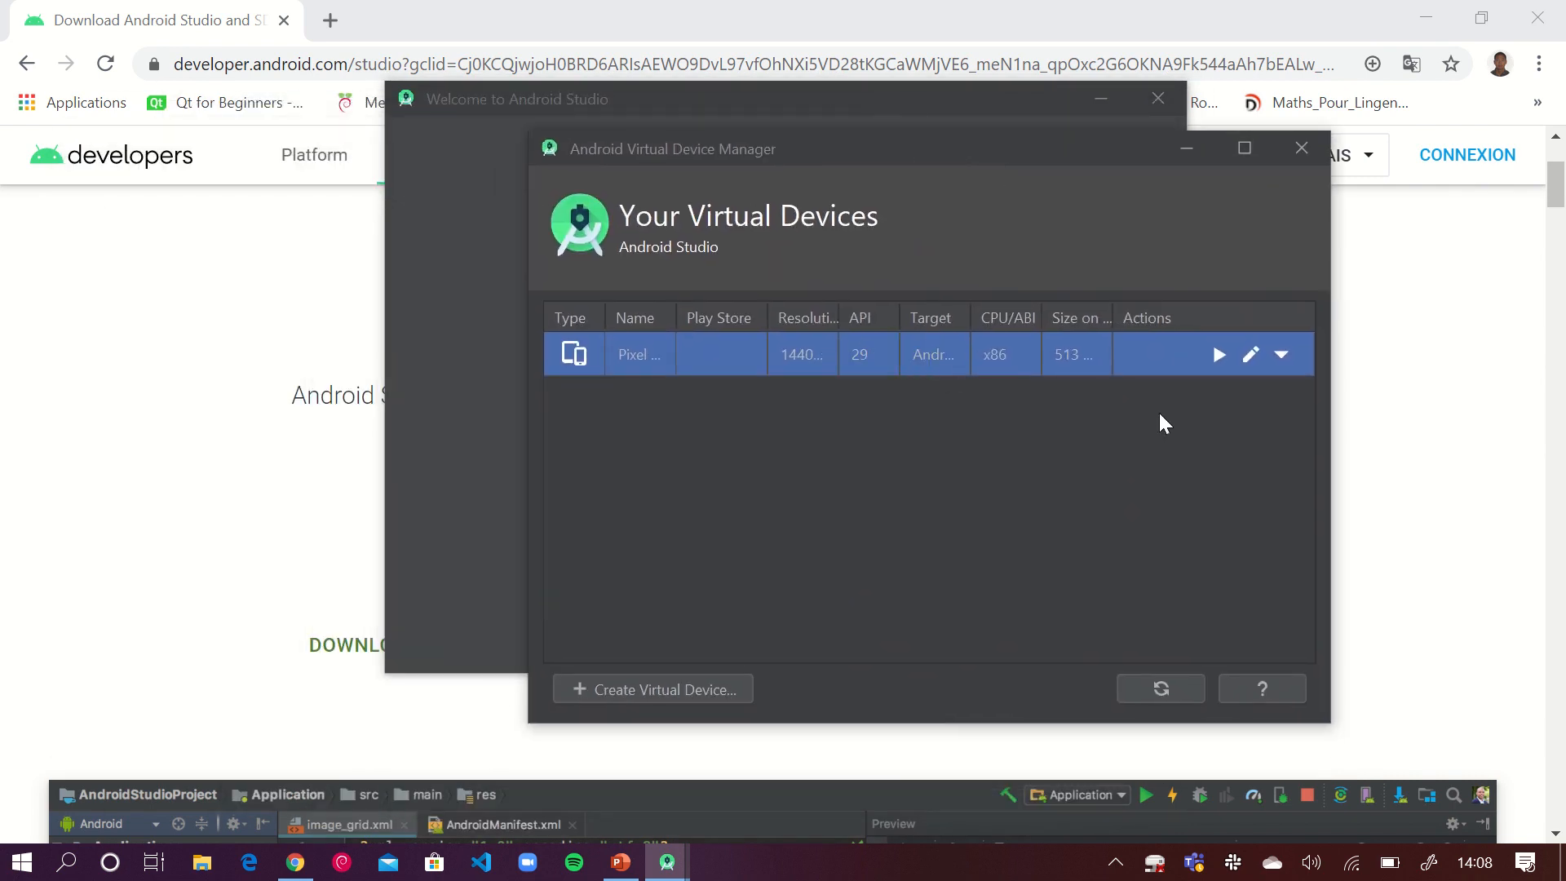
left_click(1218, 359)
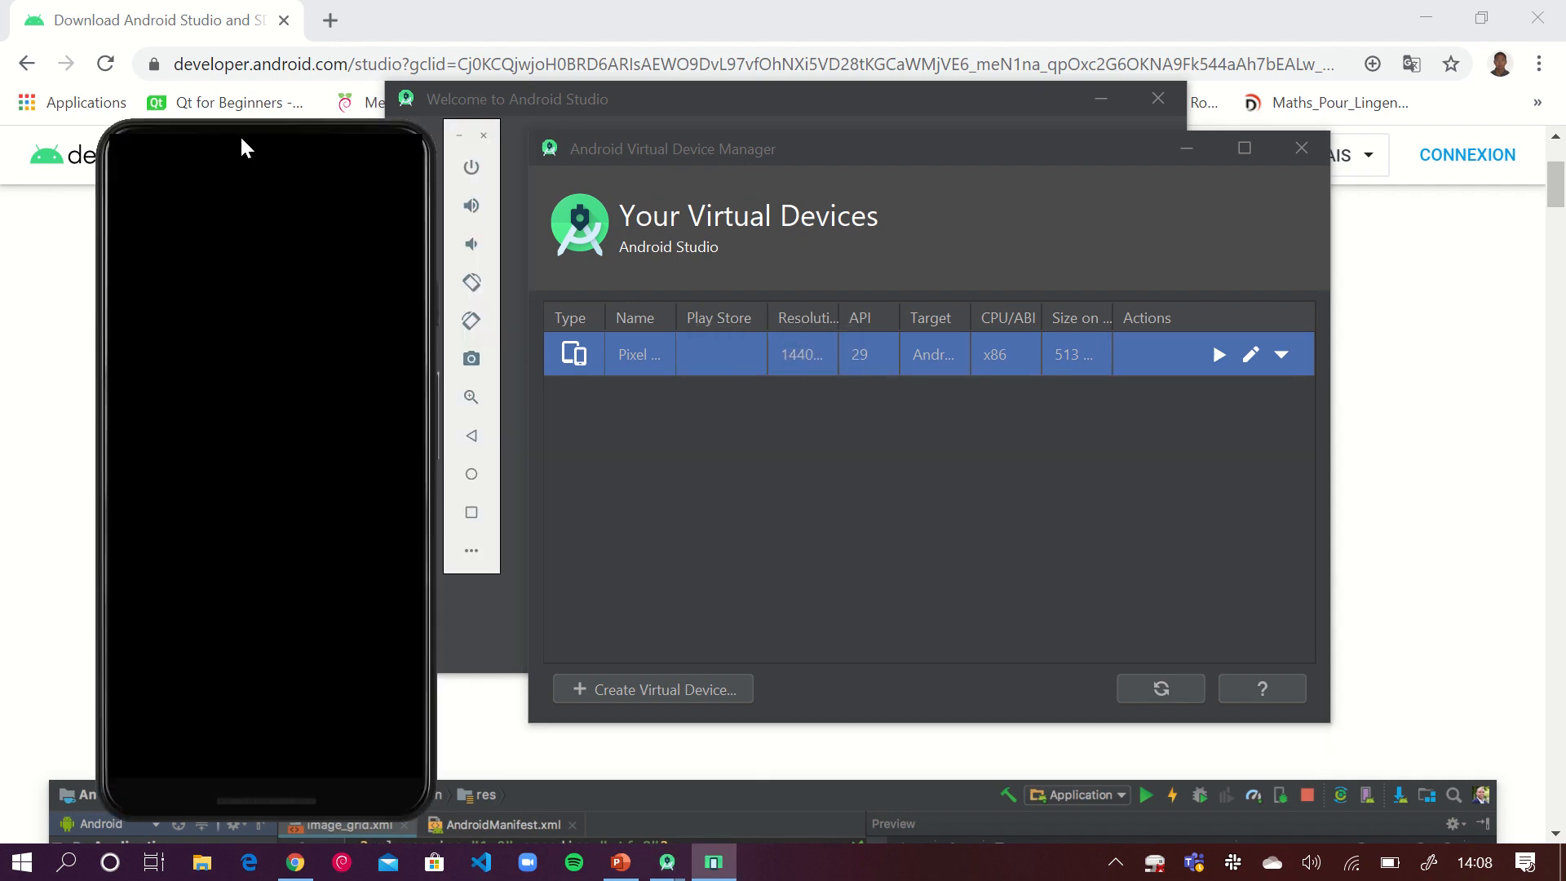
left_click_drag(128, 136, 1198, 90)
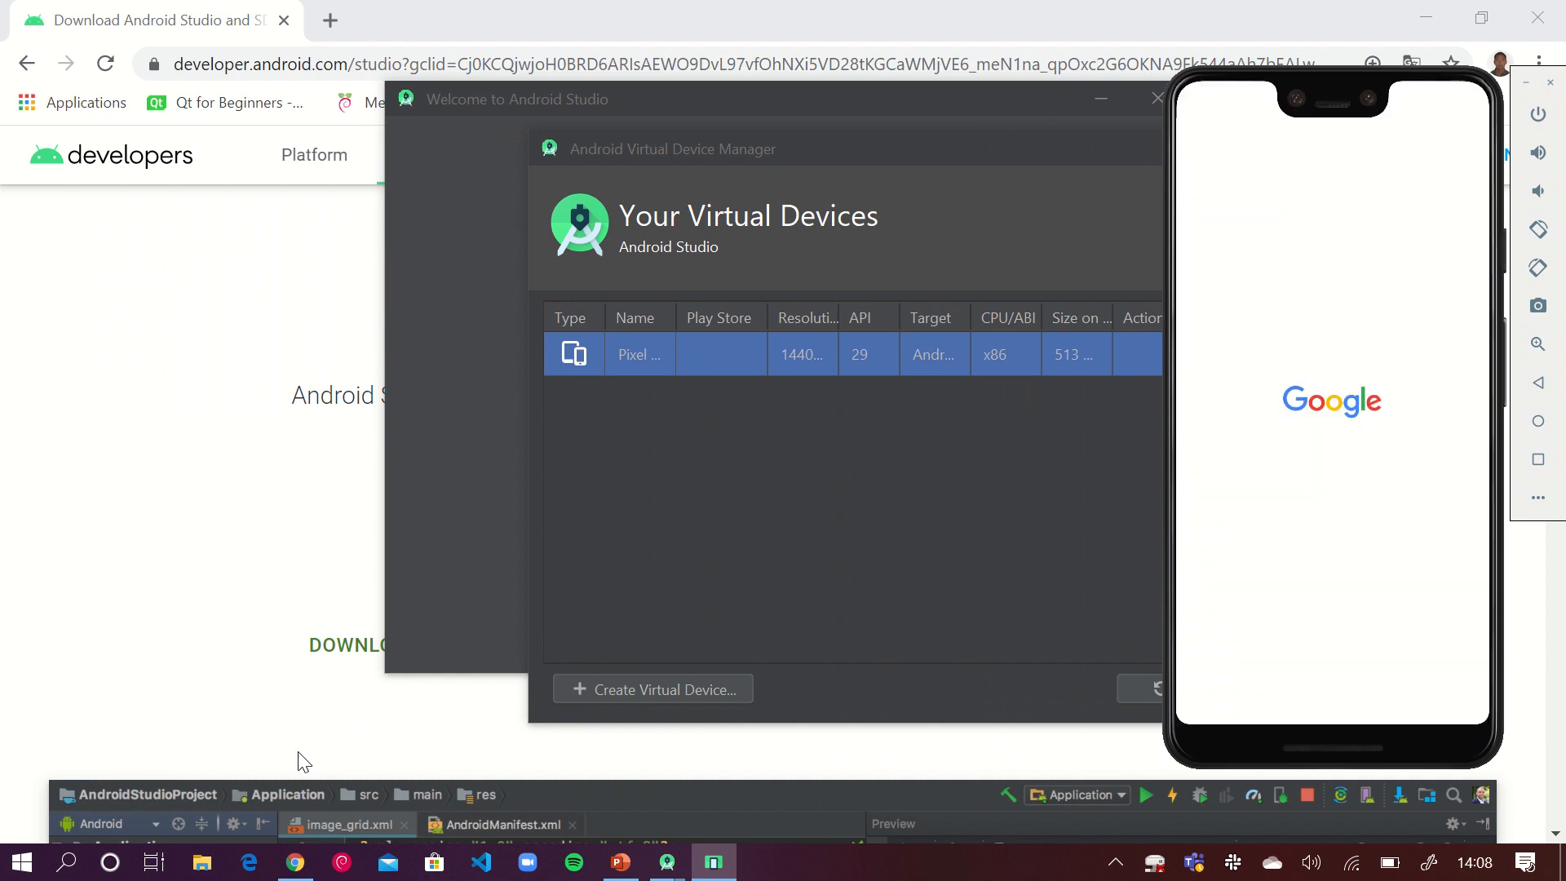
Switch to File Explorer, browse to the C:\Qt folder and select MaintenanceTool.exe.
left_click(203, 863)
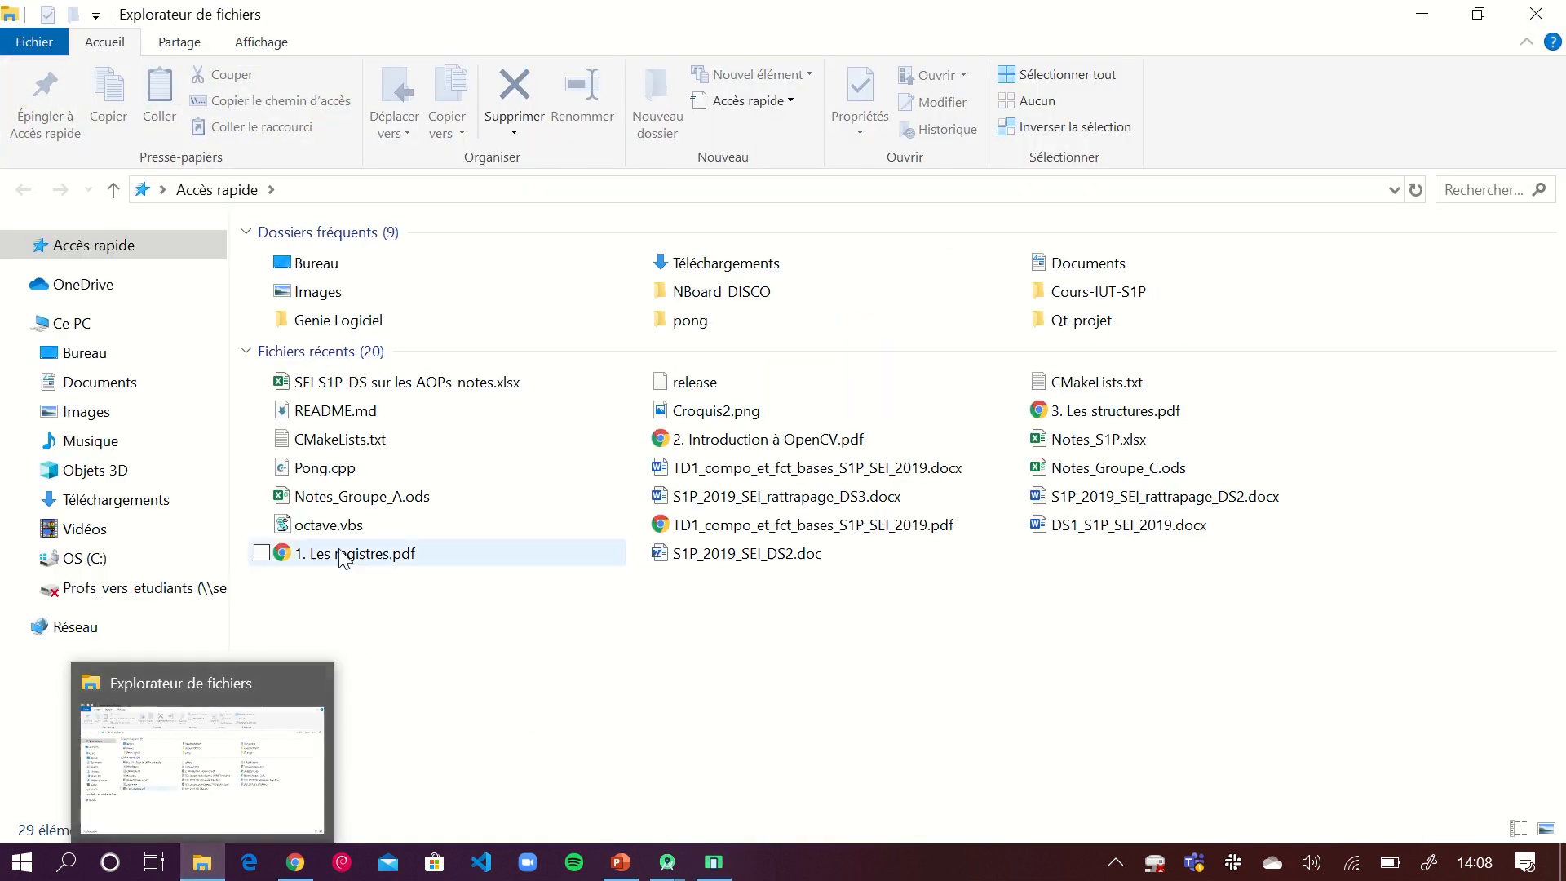
left_click(136, 560)
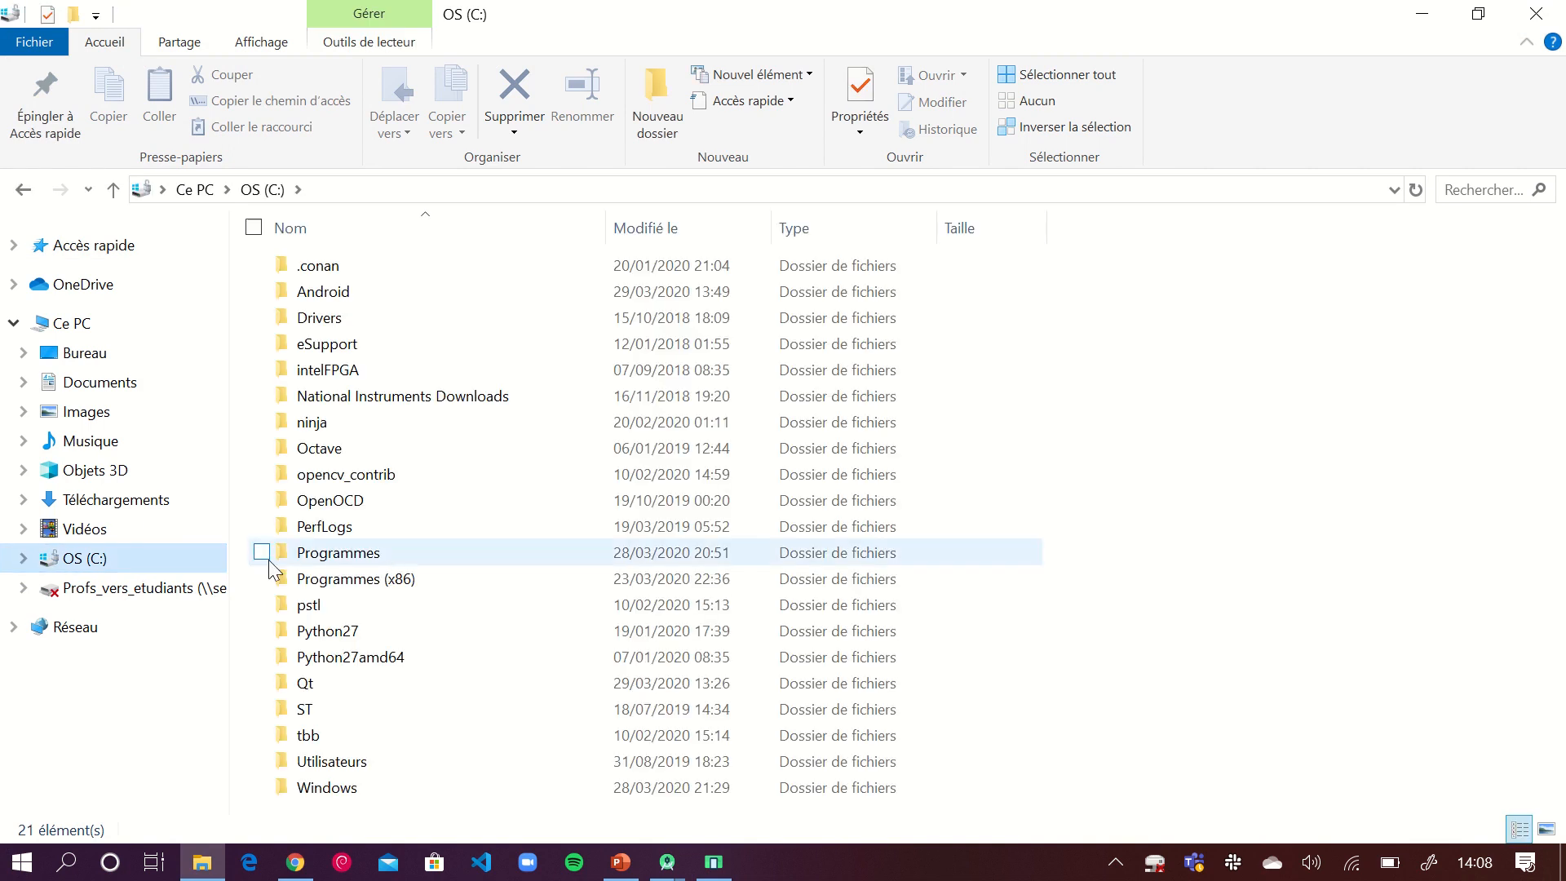
double_click(332, 678)
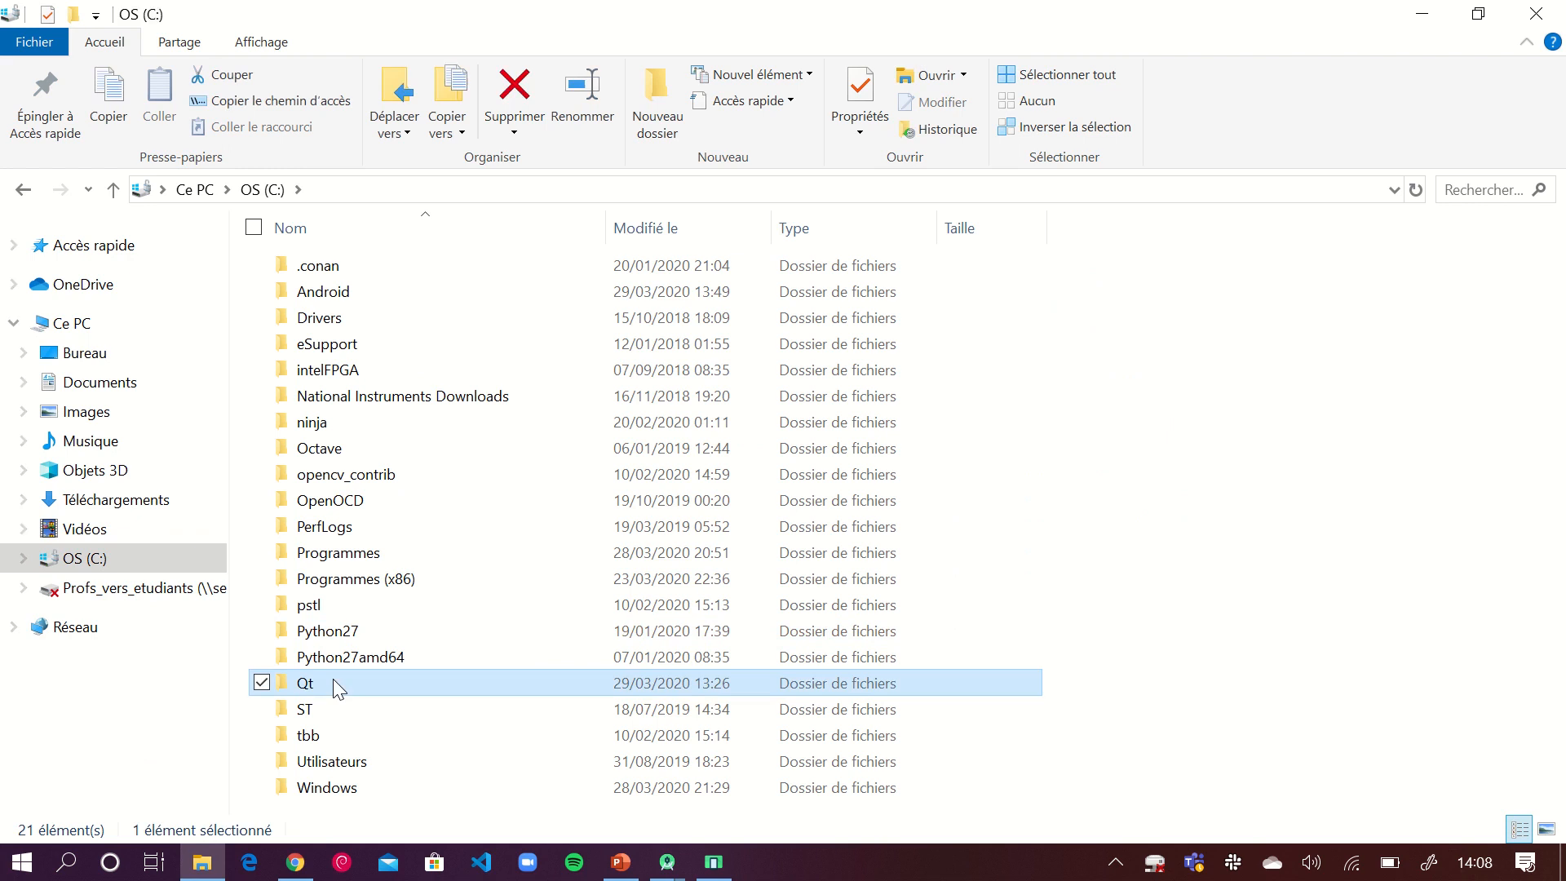
left_click(422, 190)
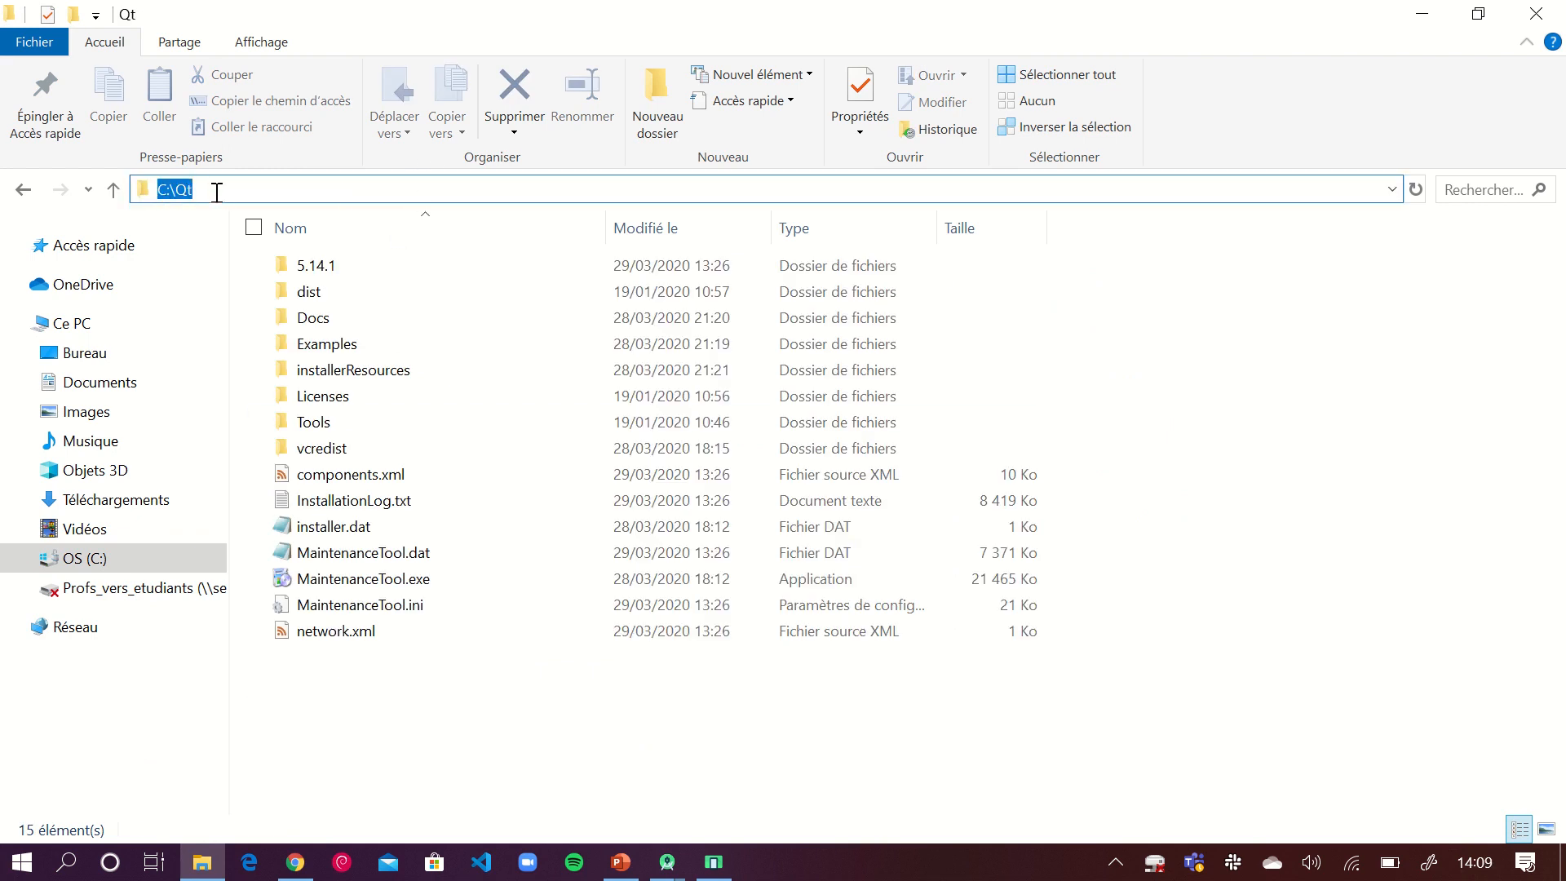
left_click(282, 192)
left_click(438, 579)
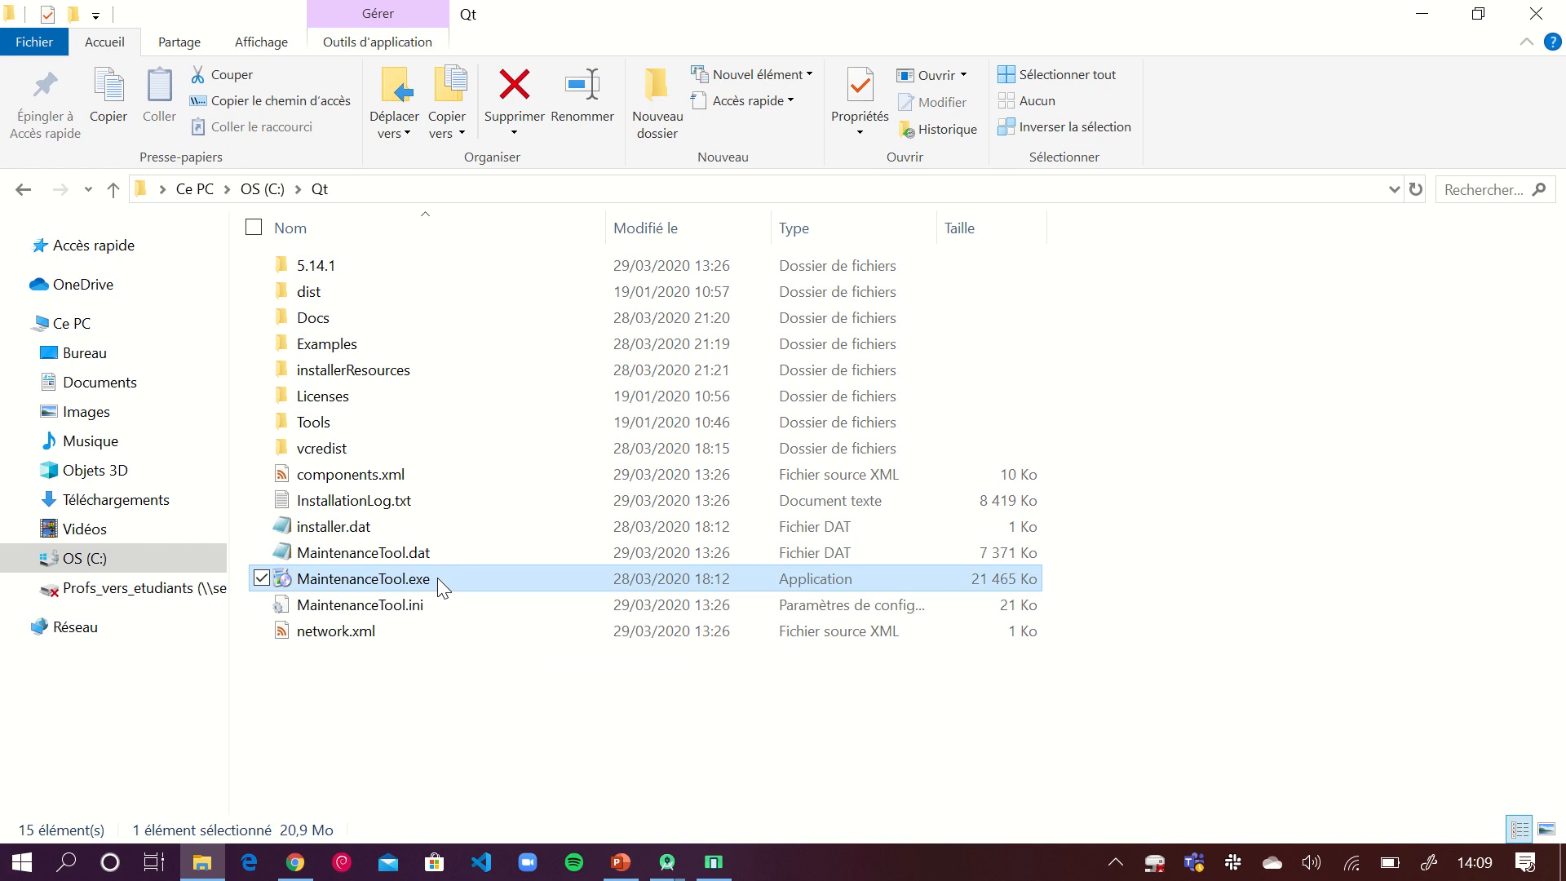
Launch the Qt Maintenance Tool, log in with the filled-in Qt Account credentials and choose to add or remove components.
double_click(437, 577)
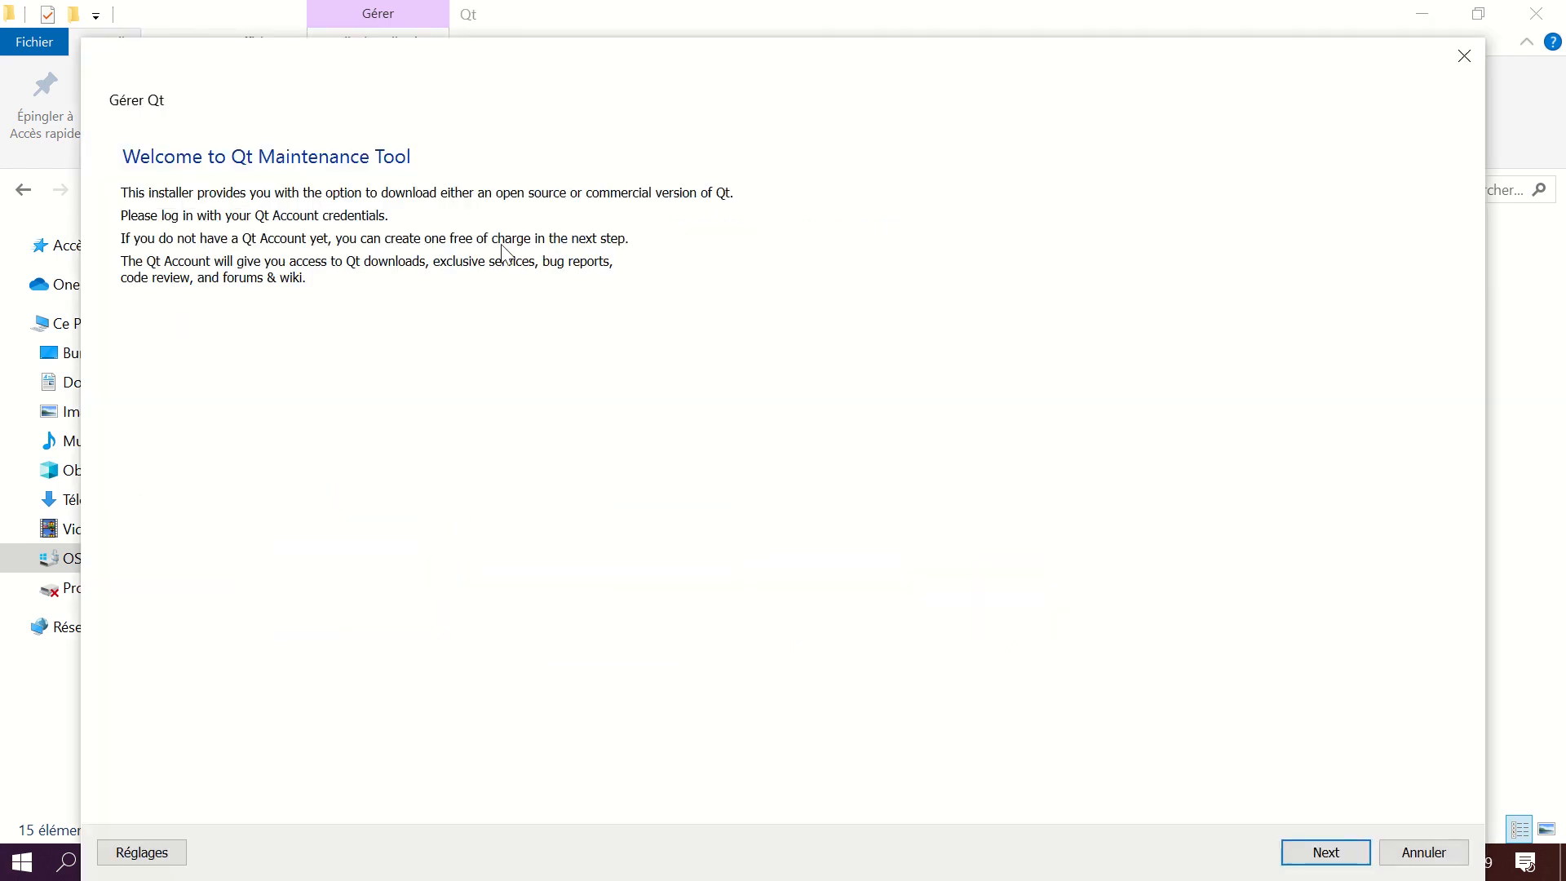
left_click_drag(503, 70, 467, 21)
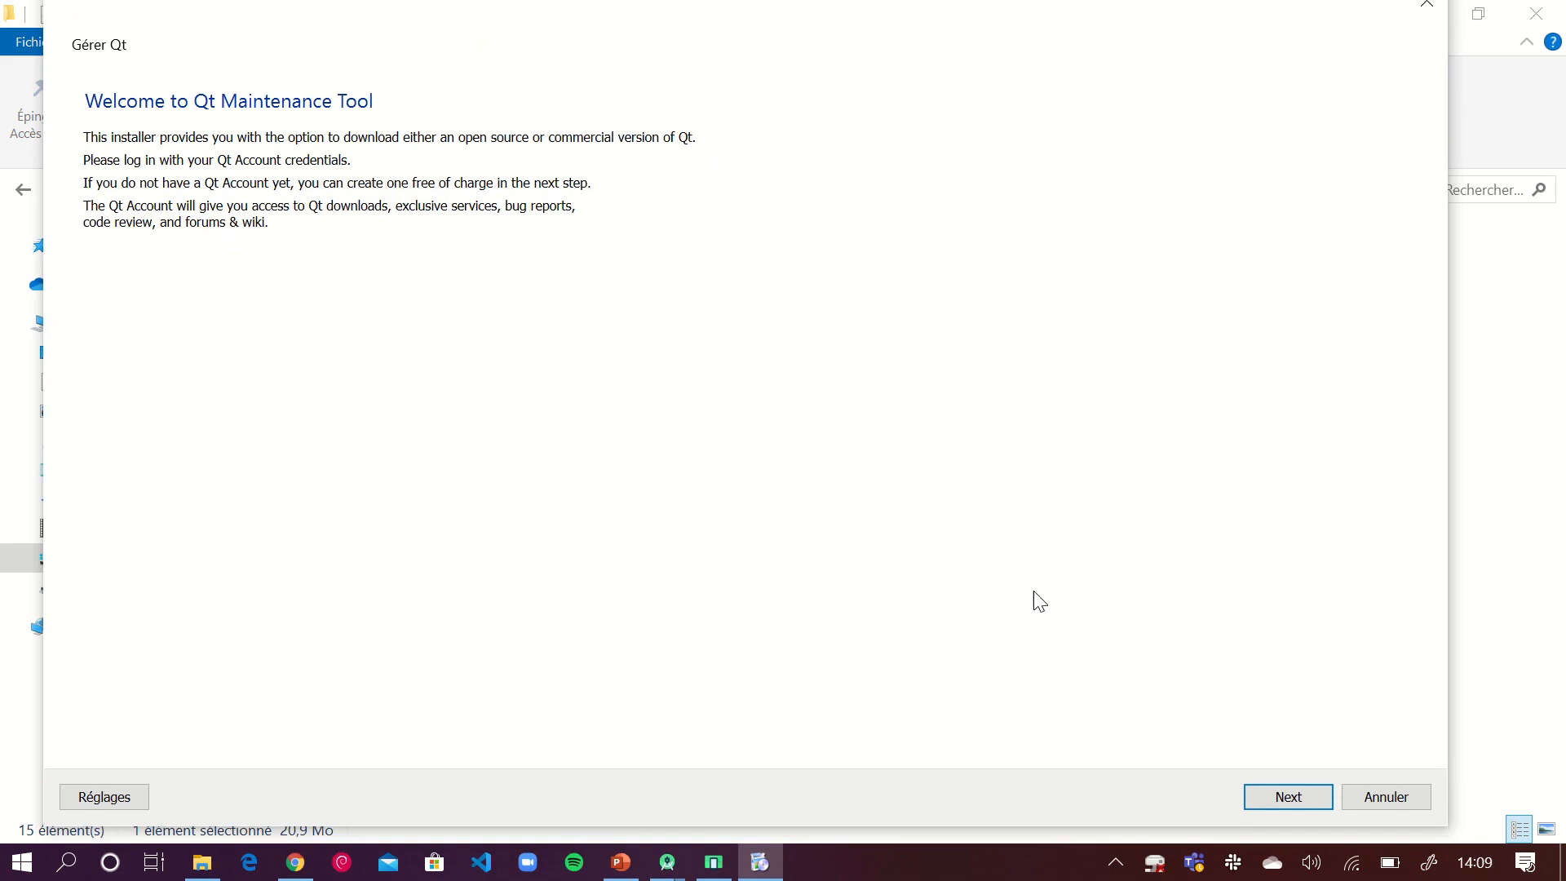
left_click(1282, 798)
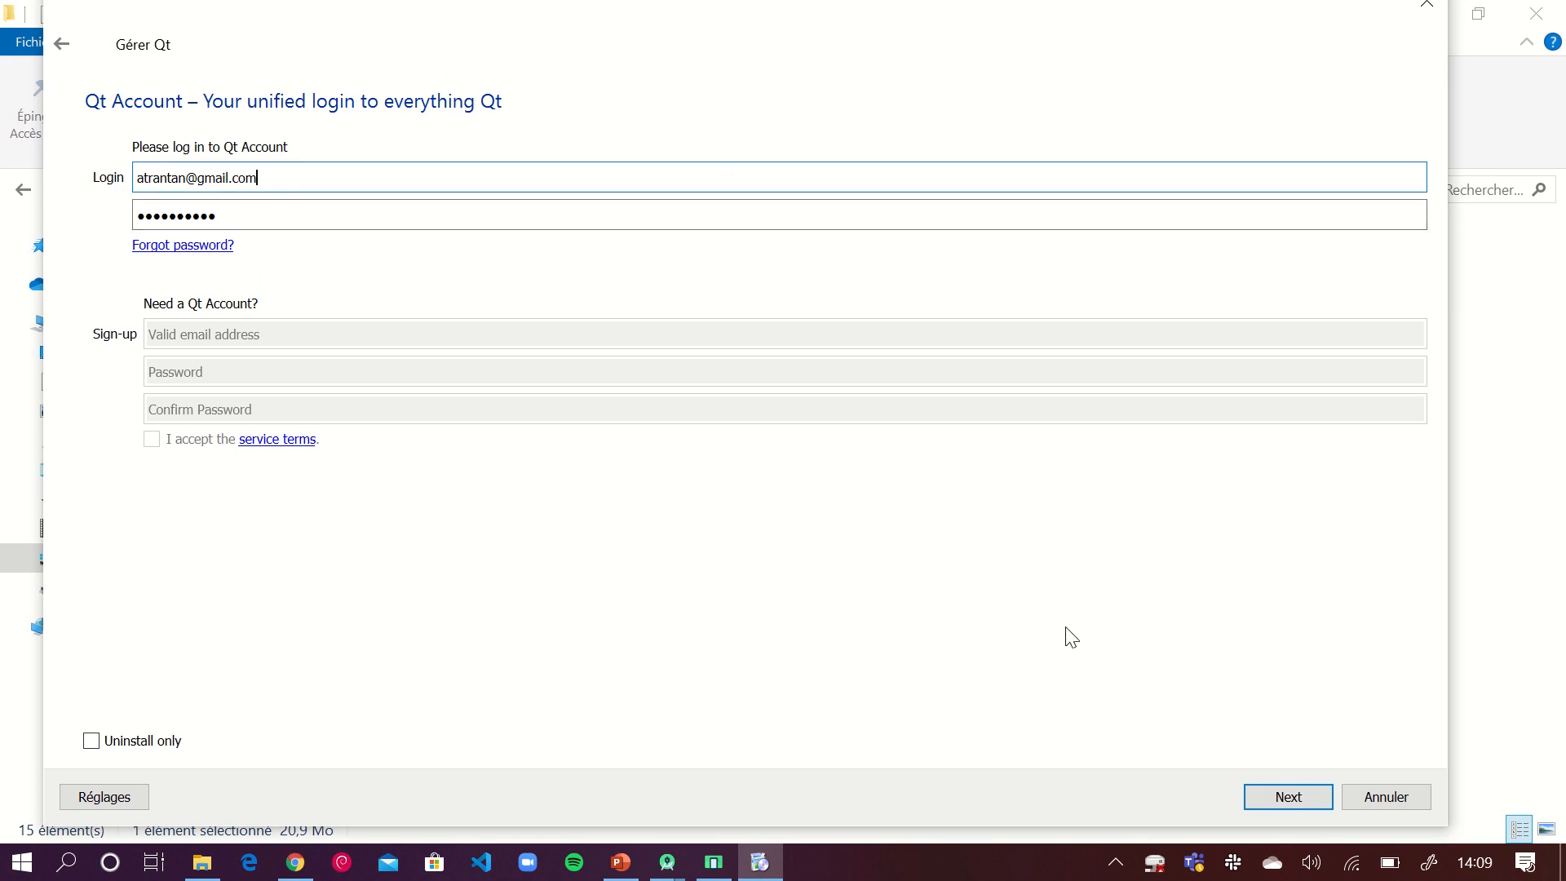
left_click(1269, 803)
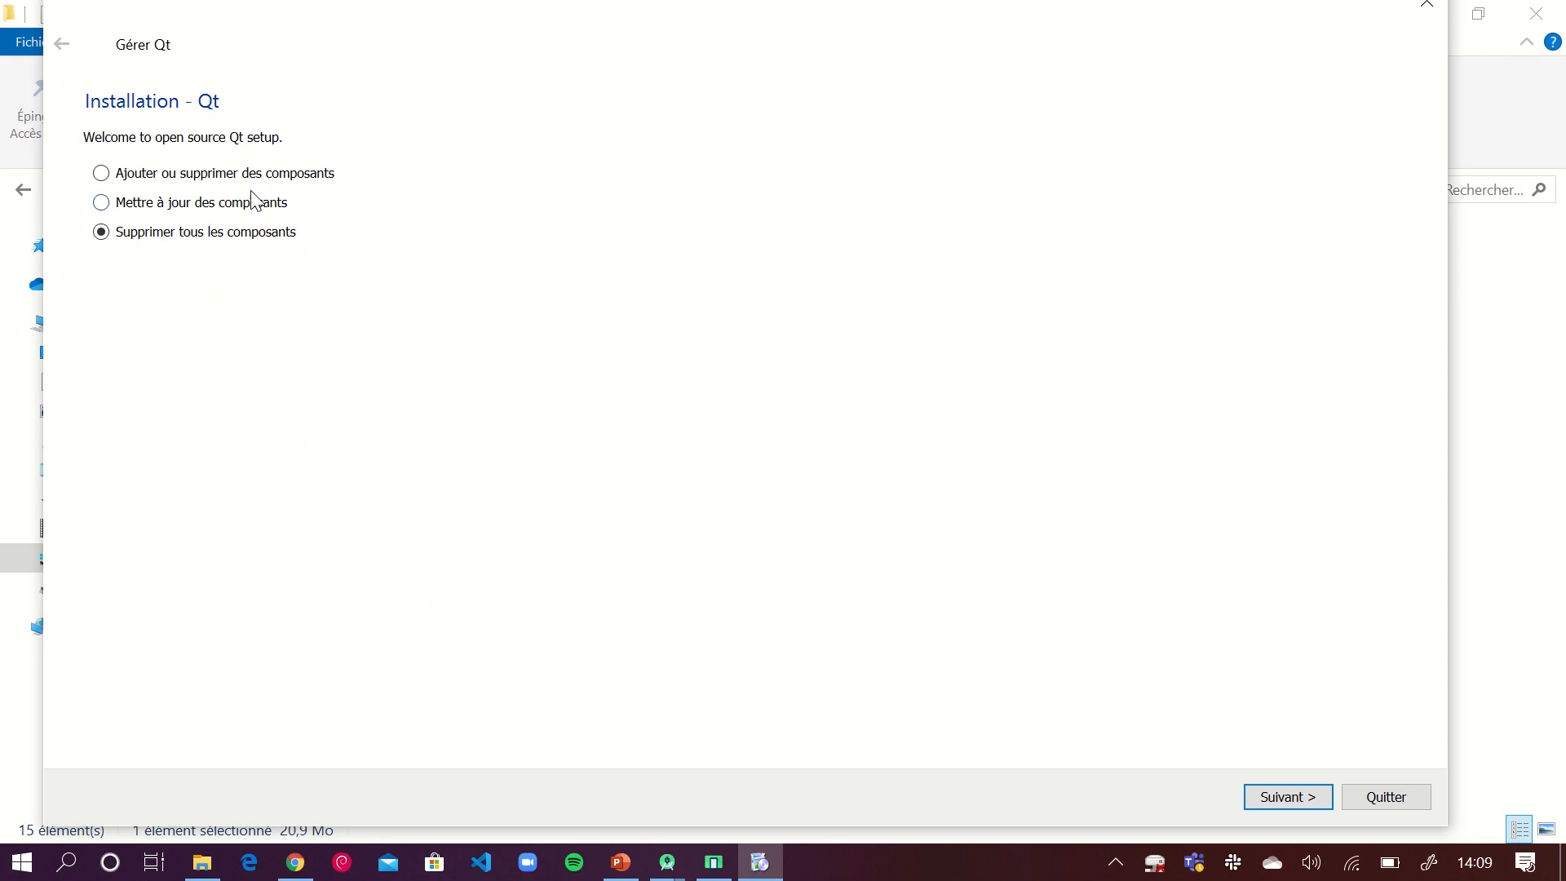
left_click(102, 173)
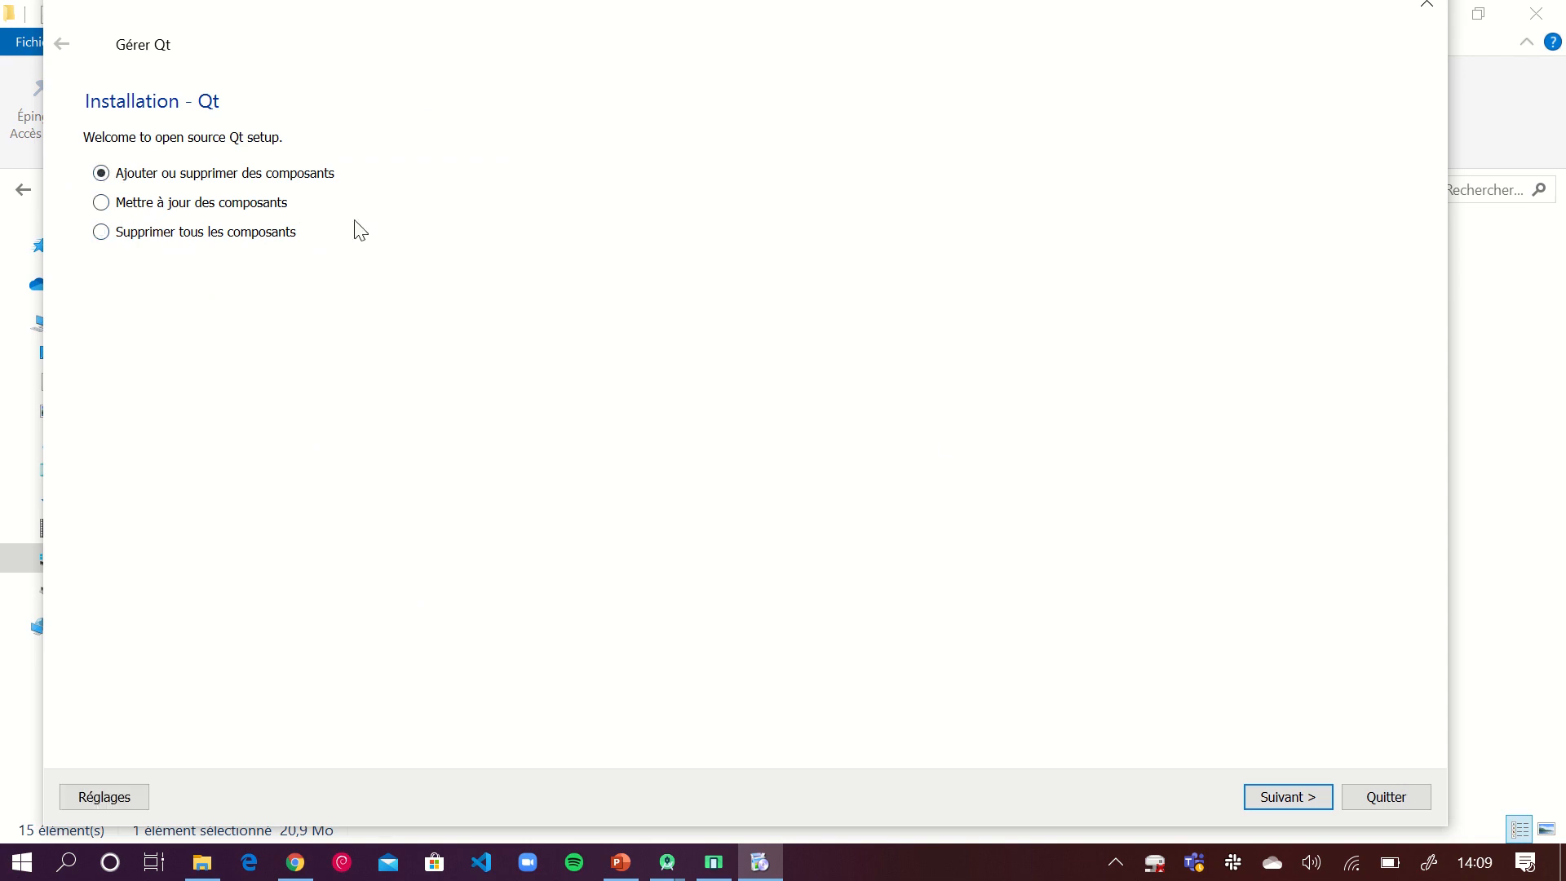
left_click(1270, 803)
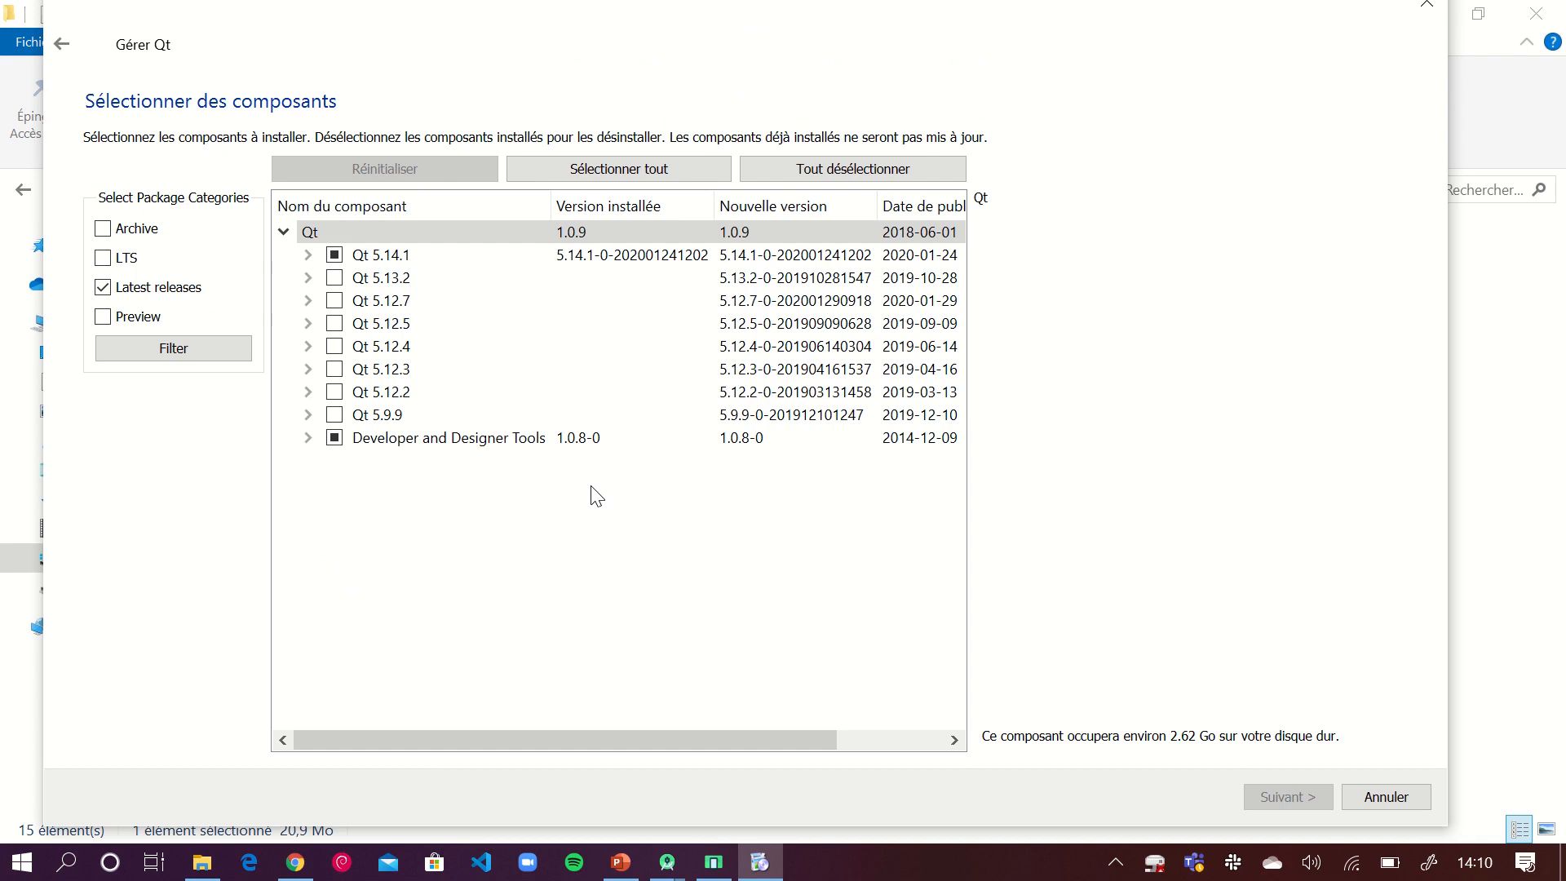
Examine the components offered under Developer and Designer Tools, Qt 5.14.1 and Qt 5.13.2.
left_click(307, 438)
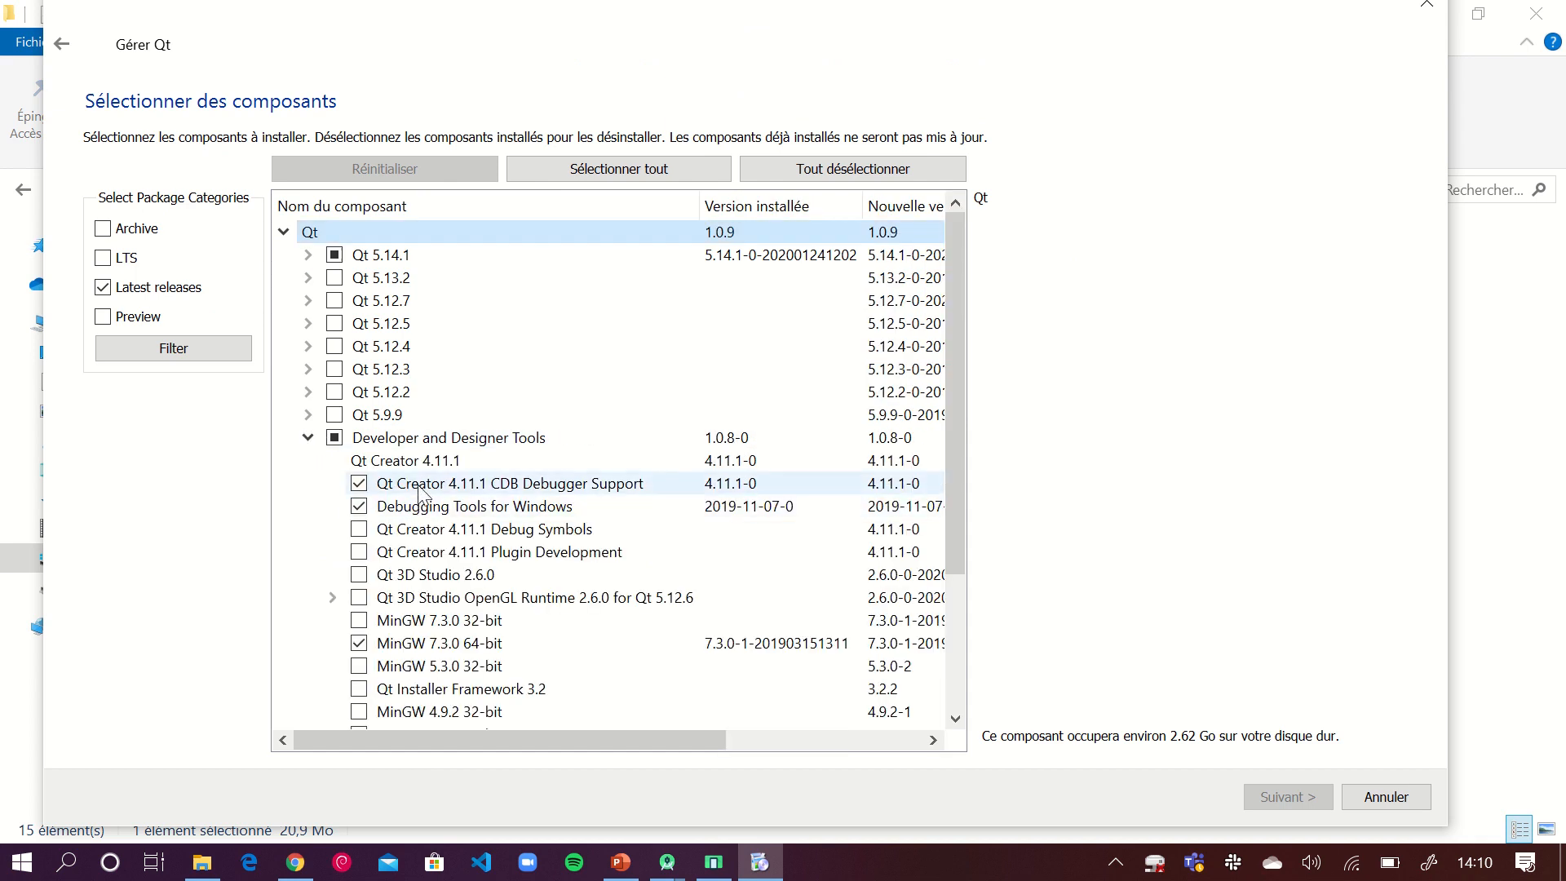
left_click(309, 440)
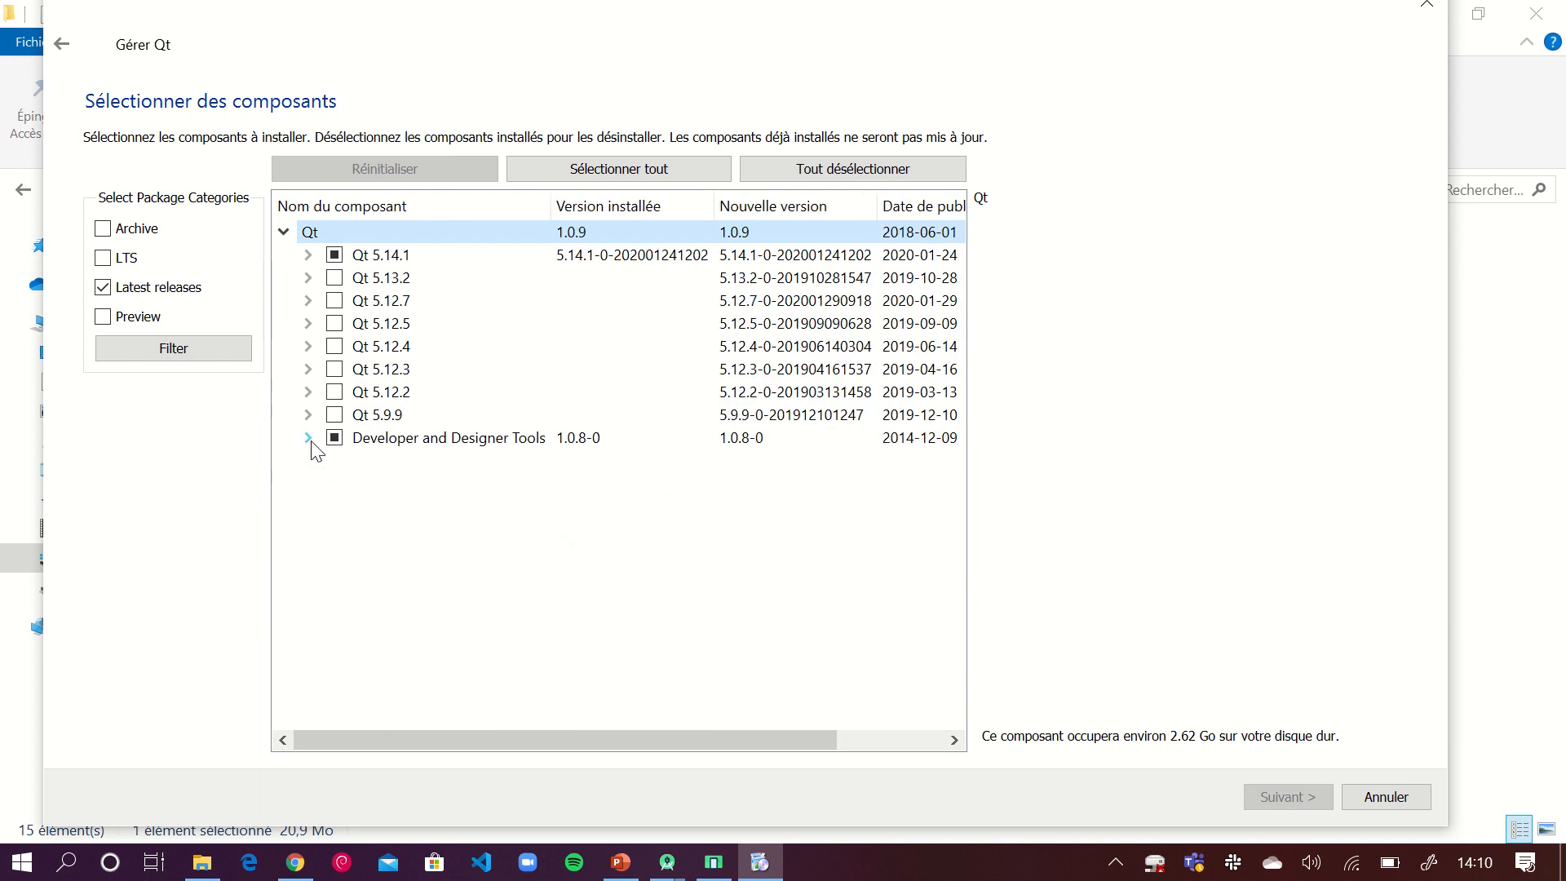
left_click(309, 256)
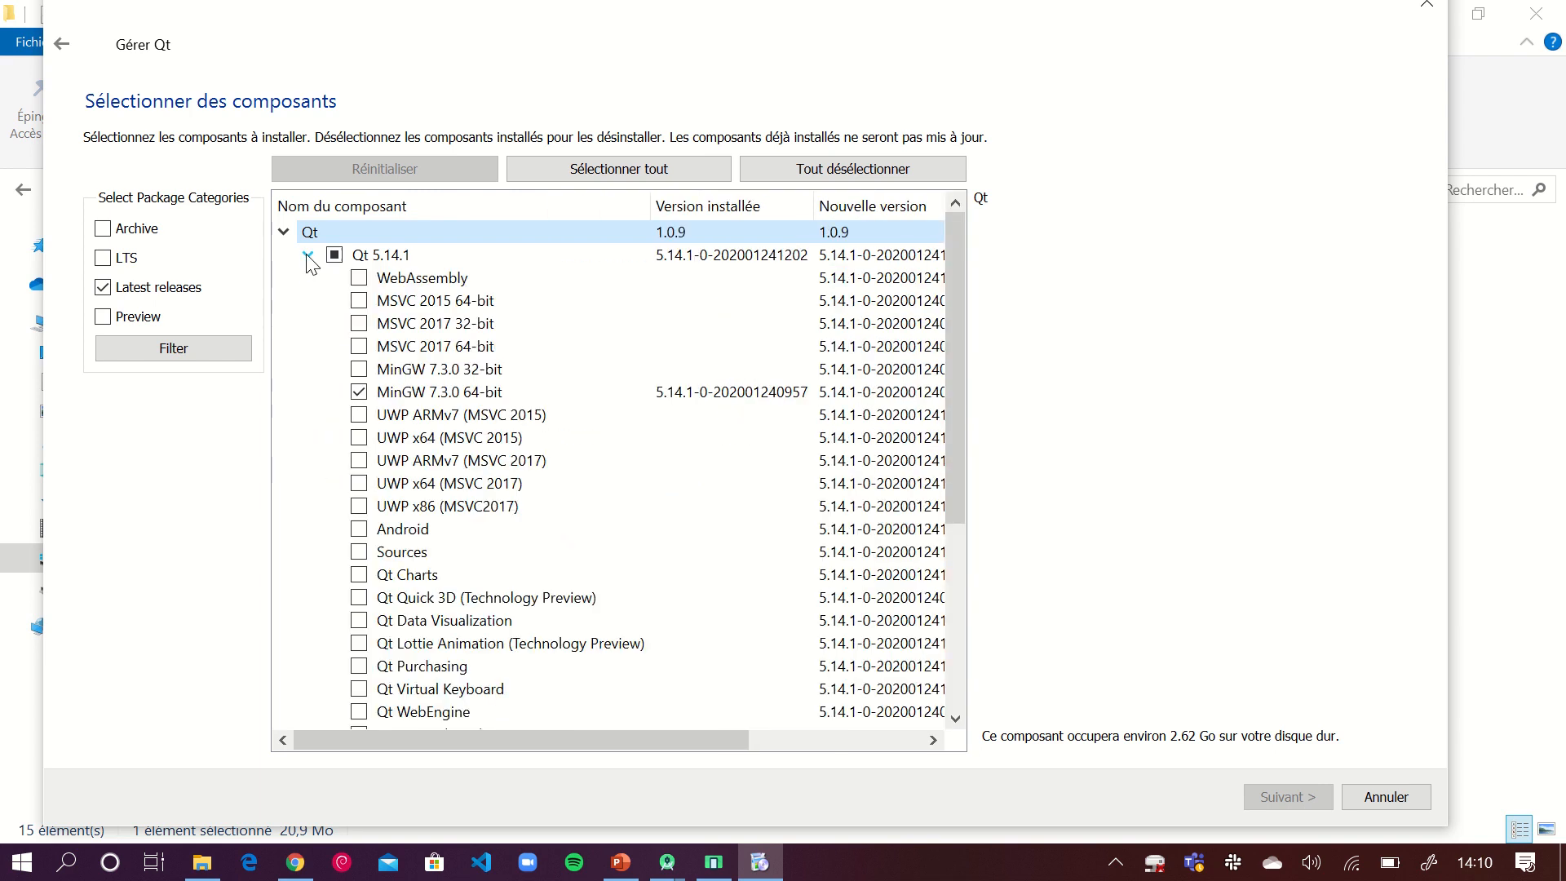
left_click(308, 255)
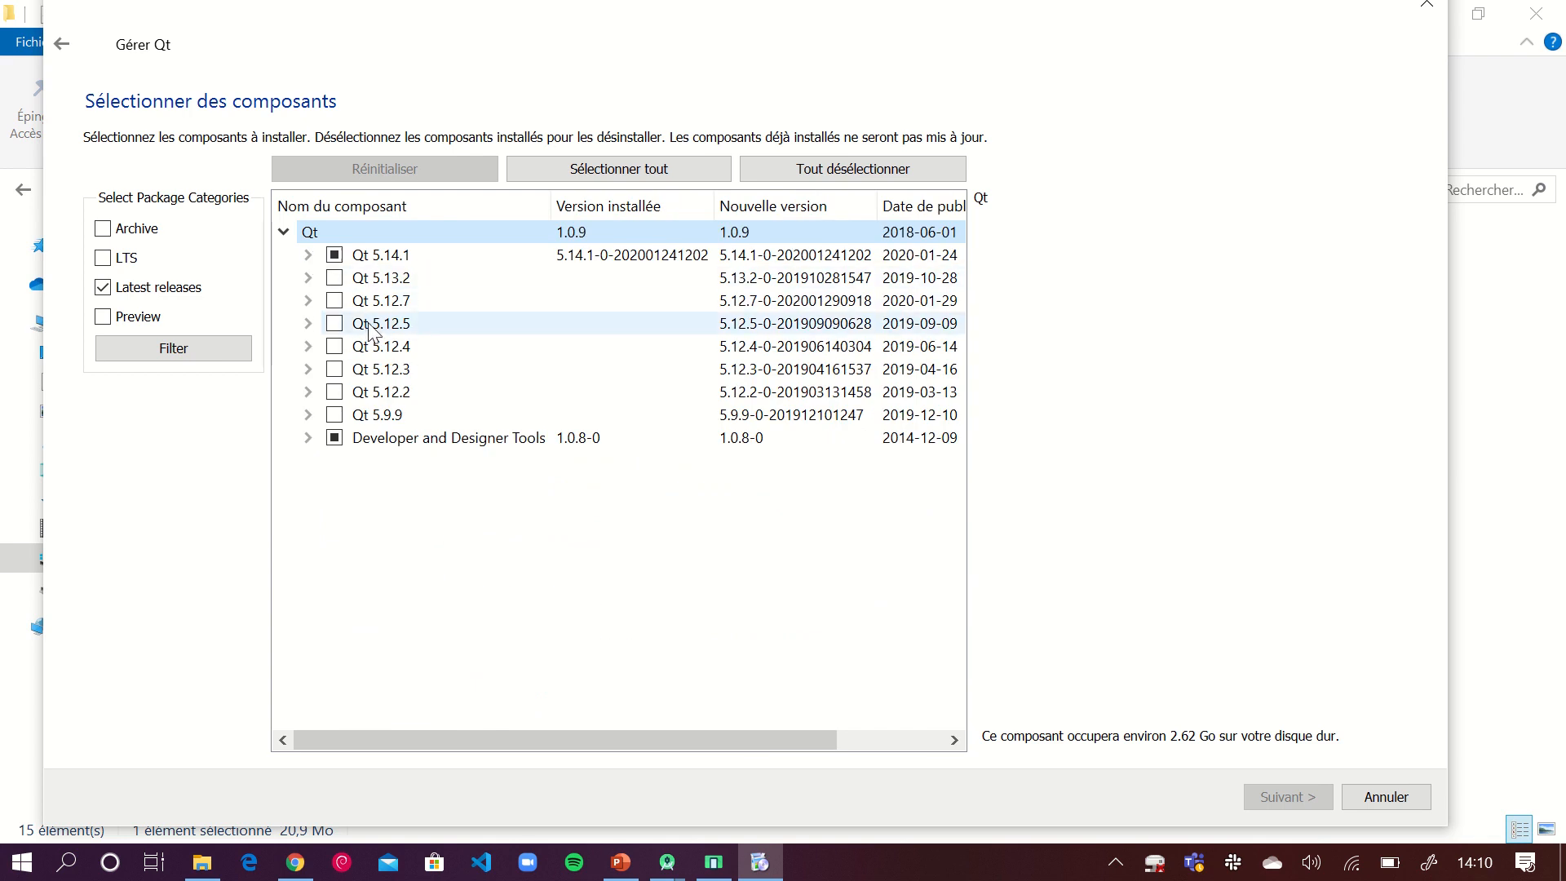
left_click(307, 277)
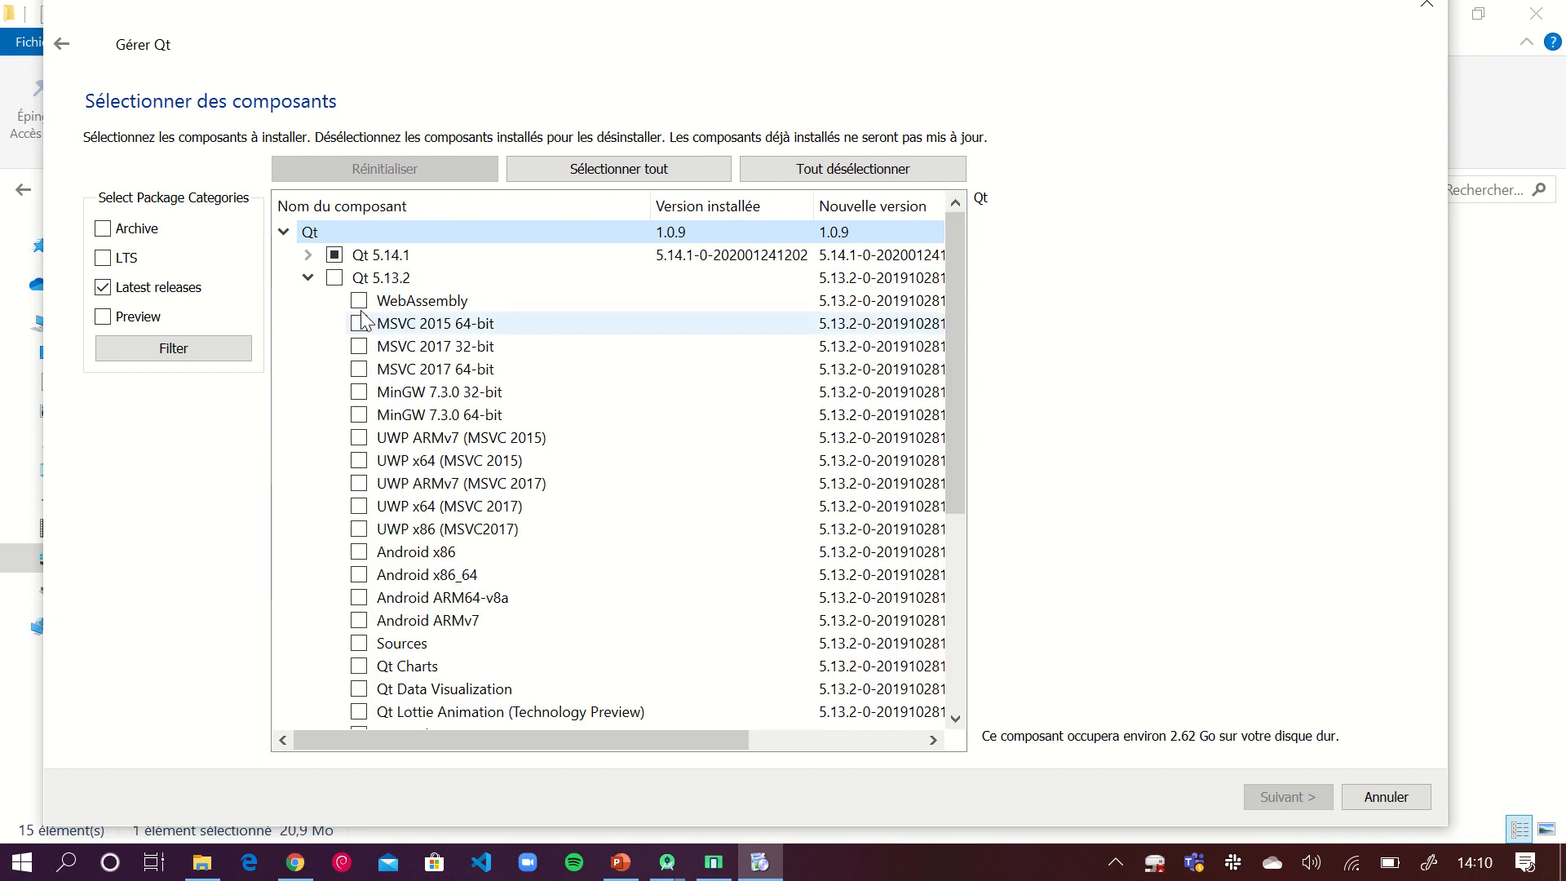
left_click(307, 278)
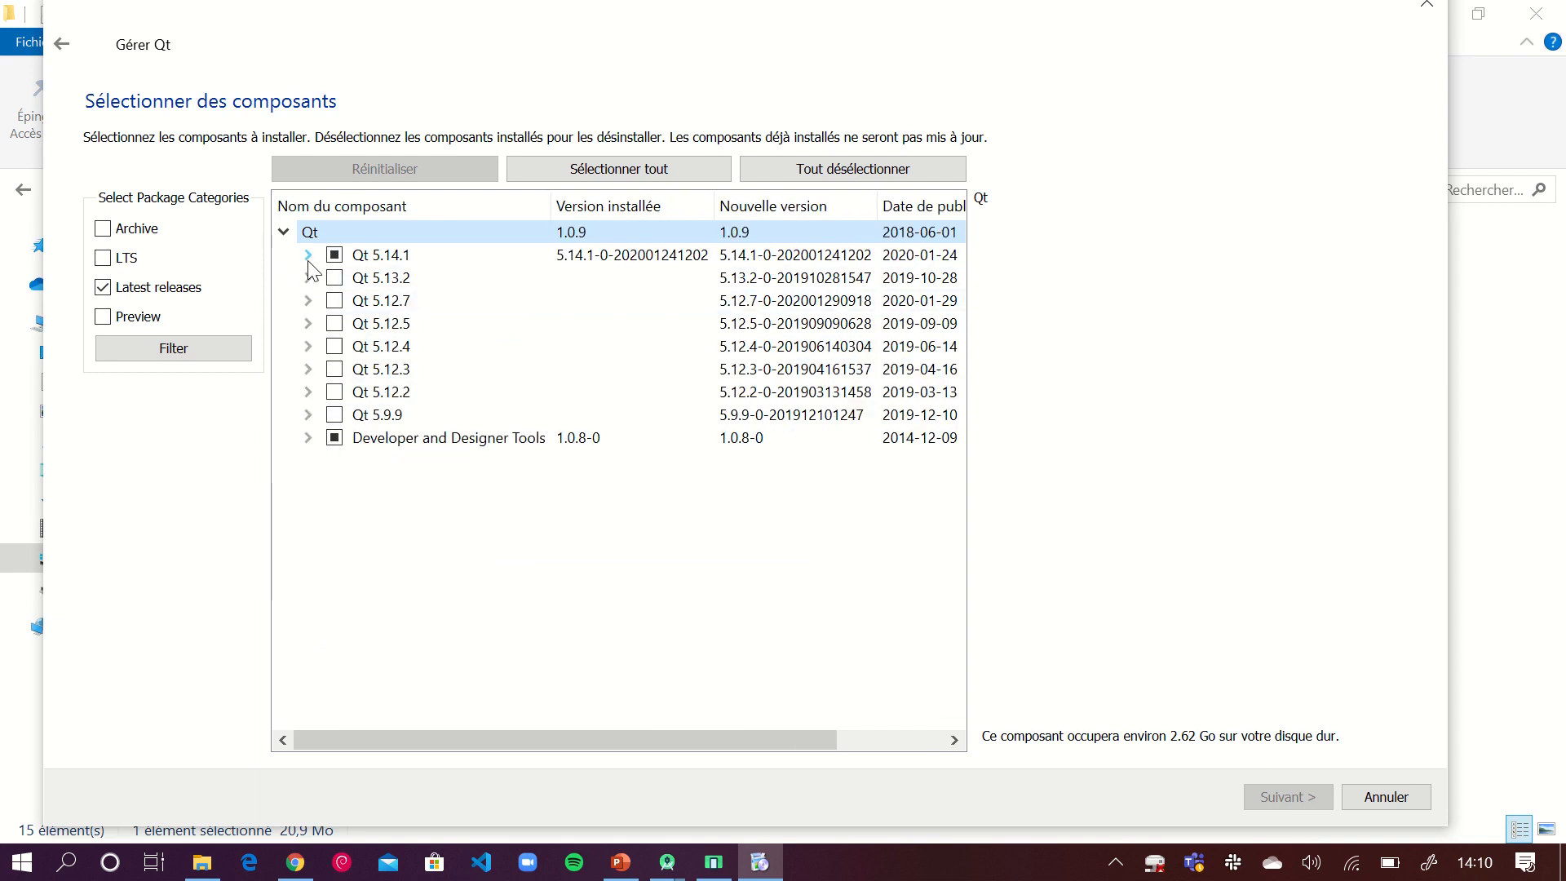
left_click(307, 255)
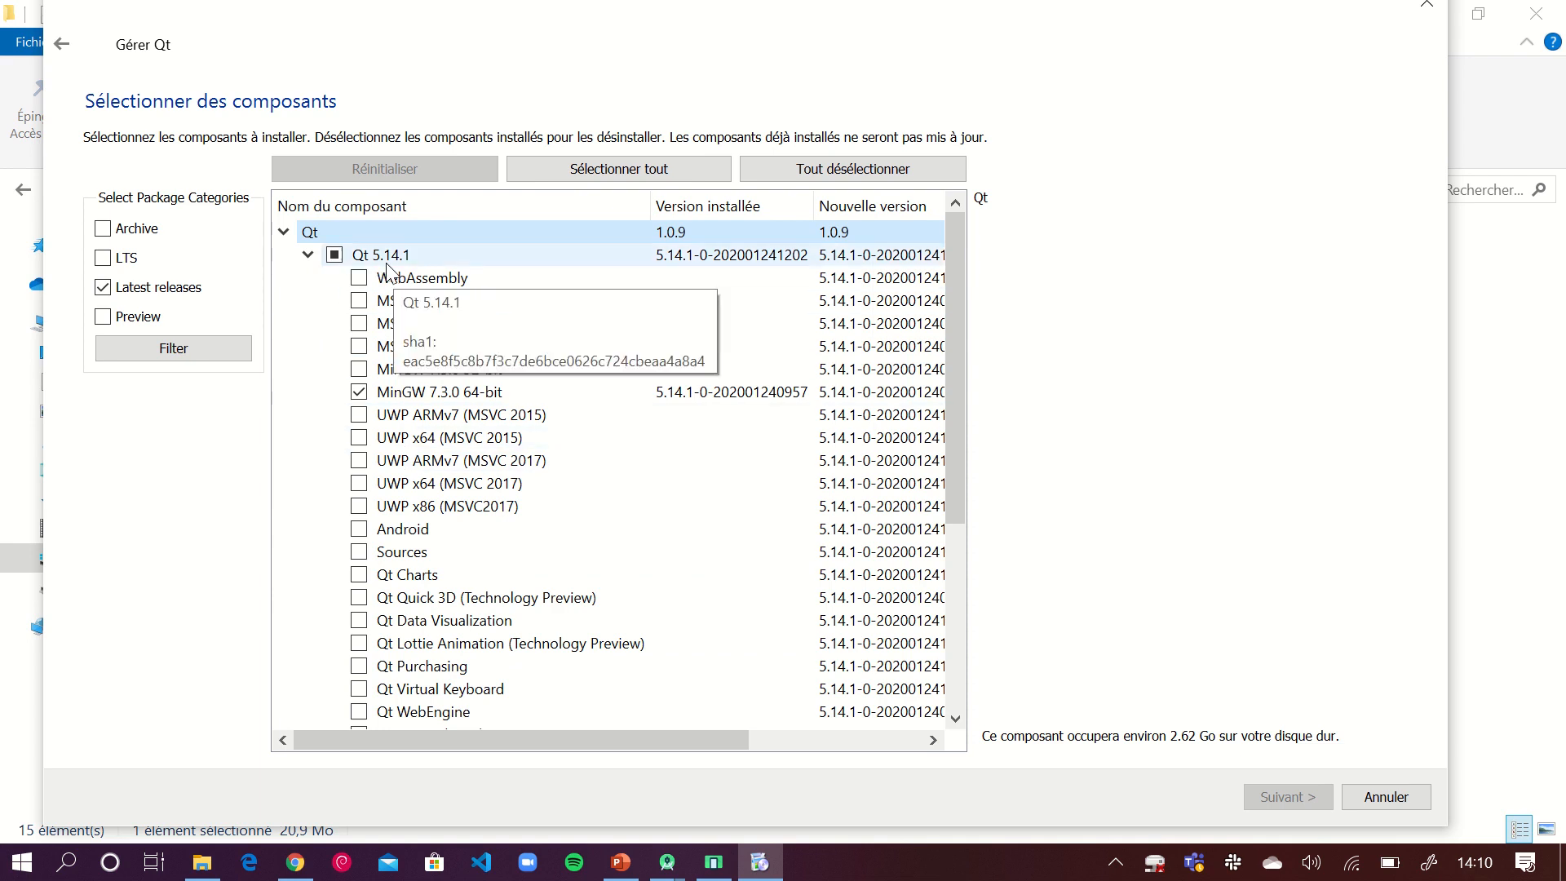
double_click(353, 260)
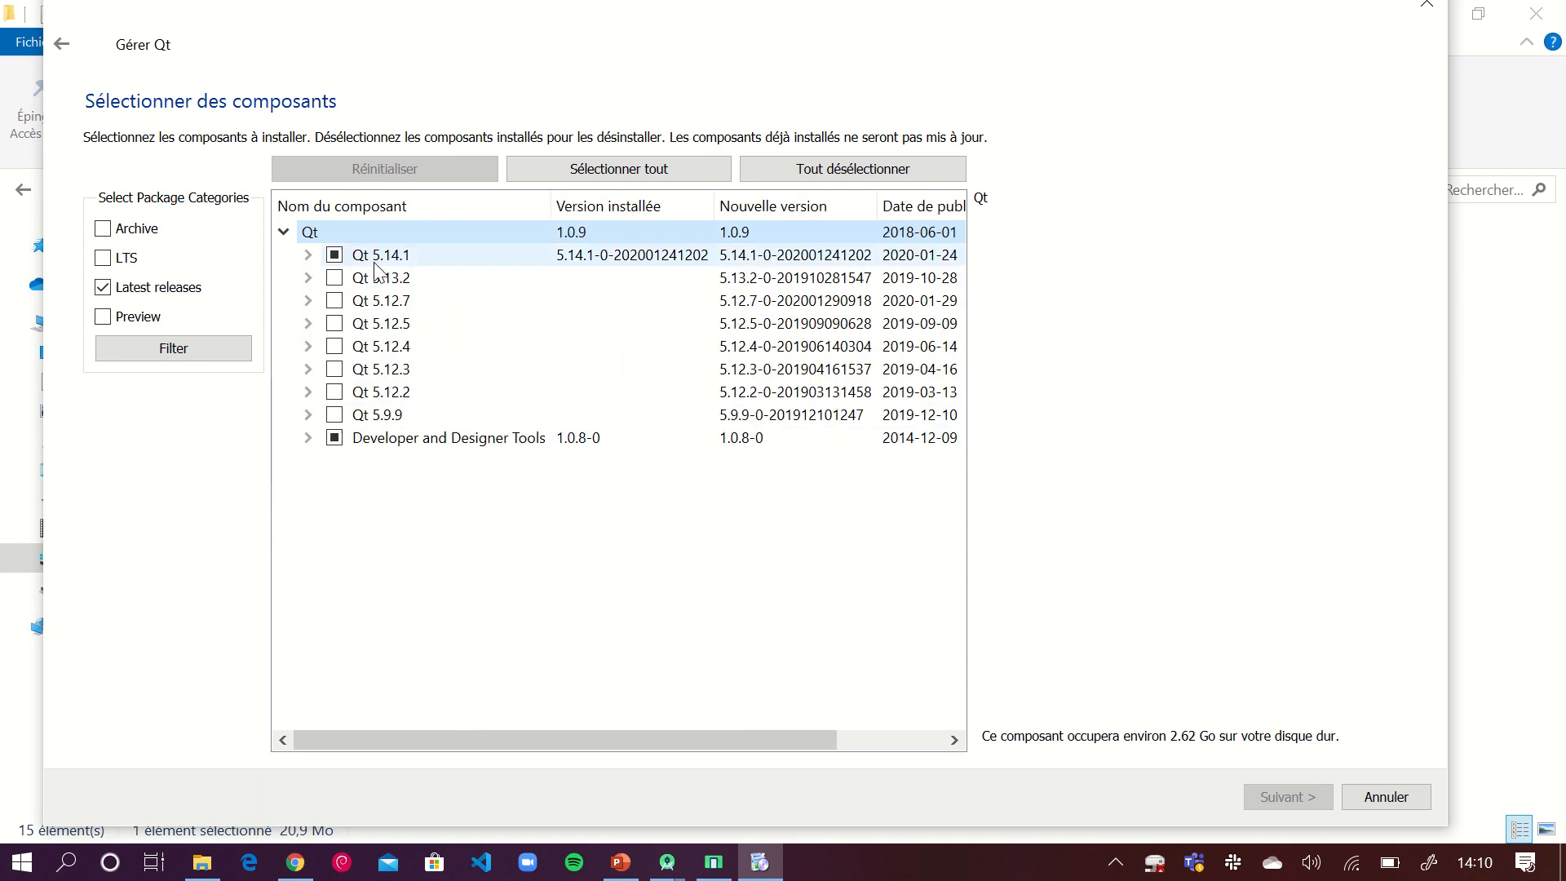
left_click(308, 255)
left_click(308, 255)
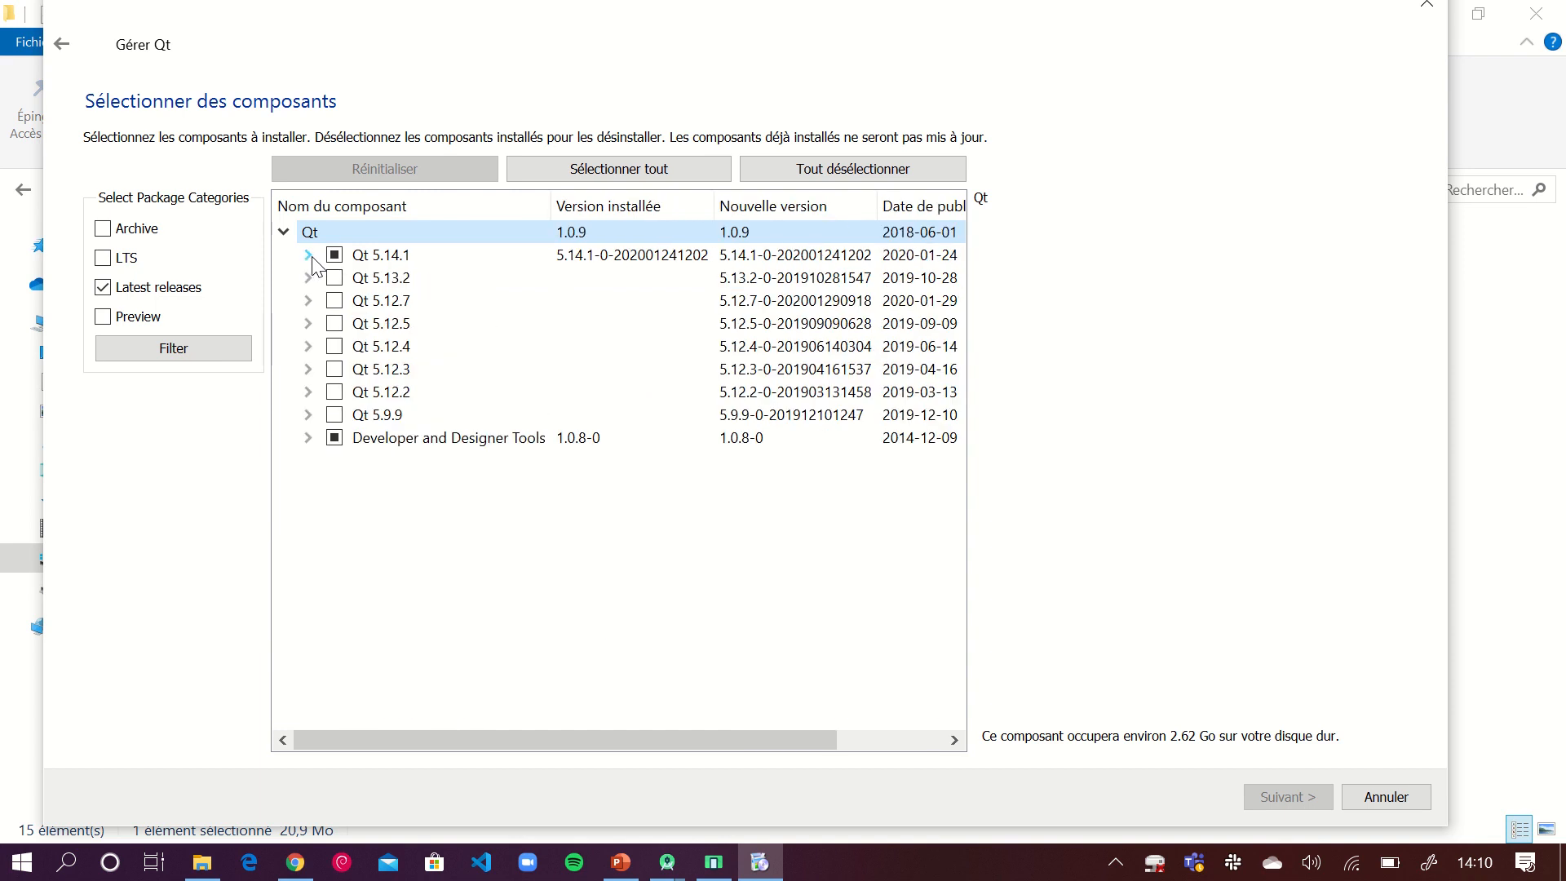
Add the Android component under Qt 5.14.1, run the package update and finish the maintenance wizard.
left_click(307, 255)
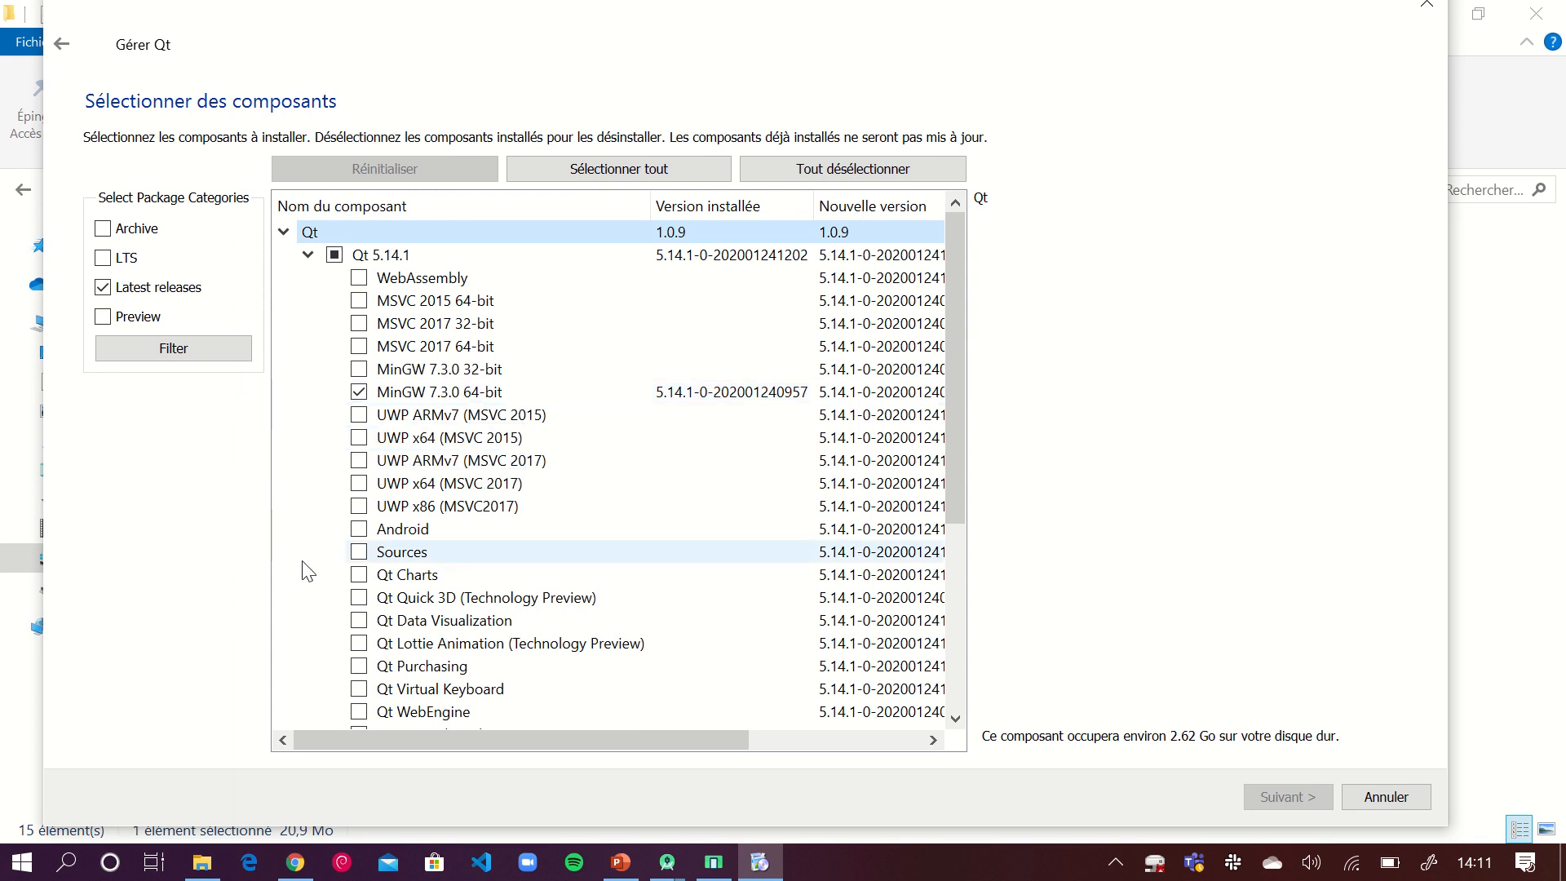
left_click(364, 535)
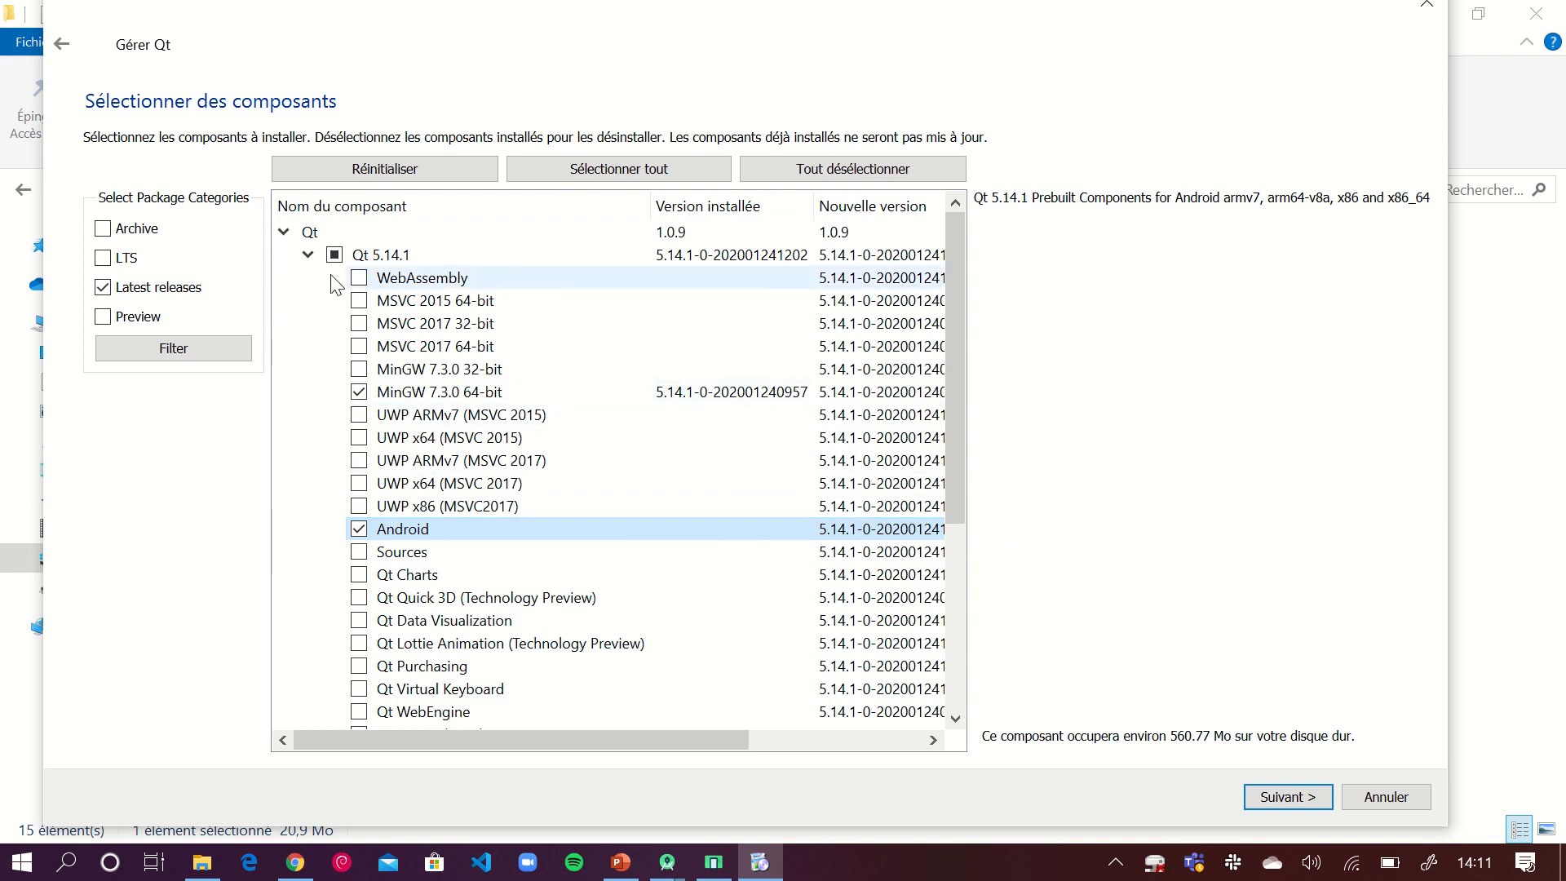
left_click(308, 254)
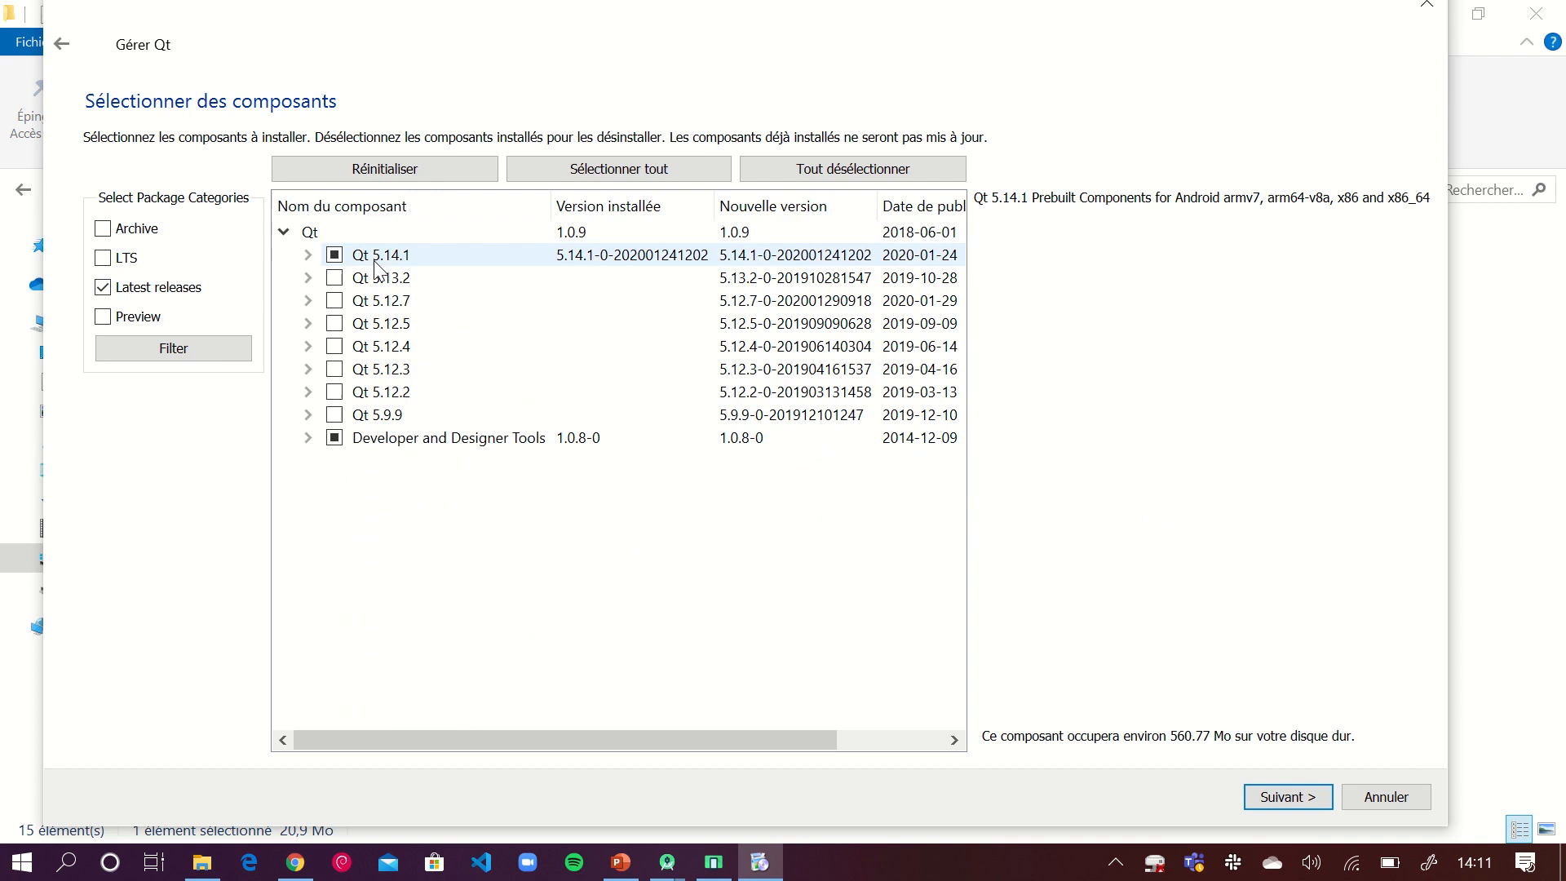
left_click(308, 255)
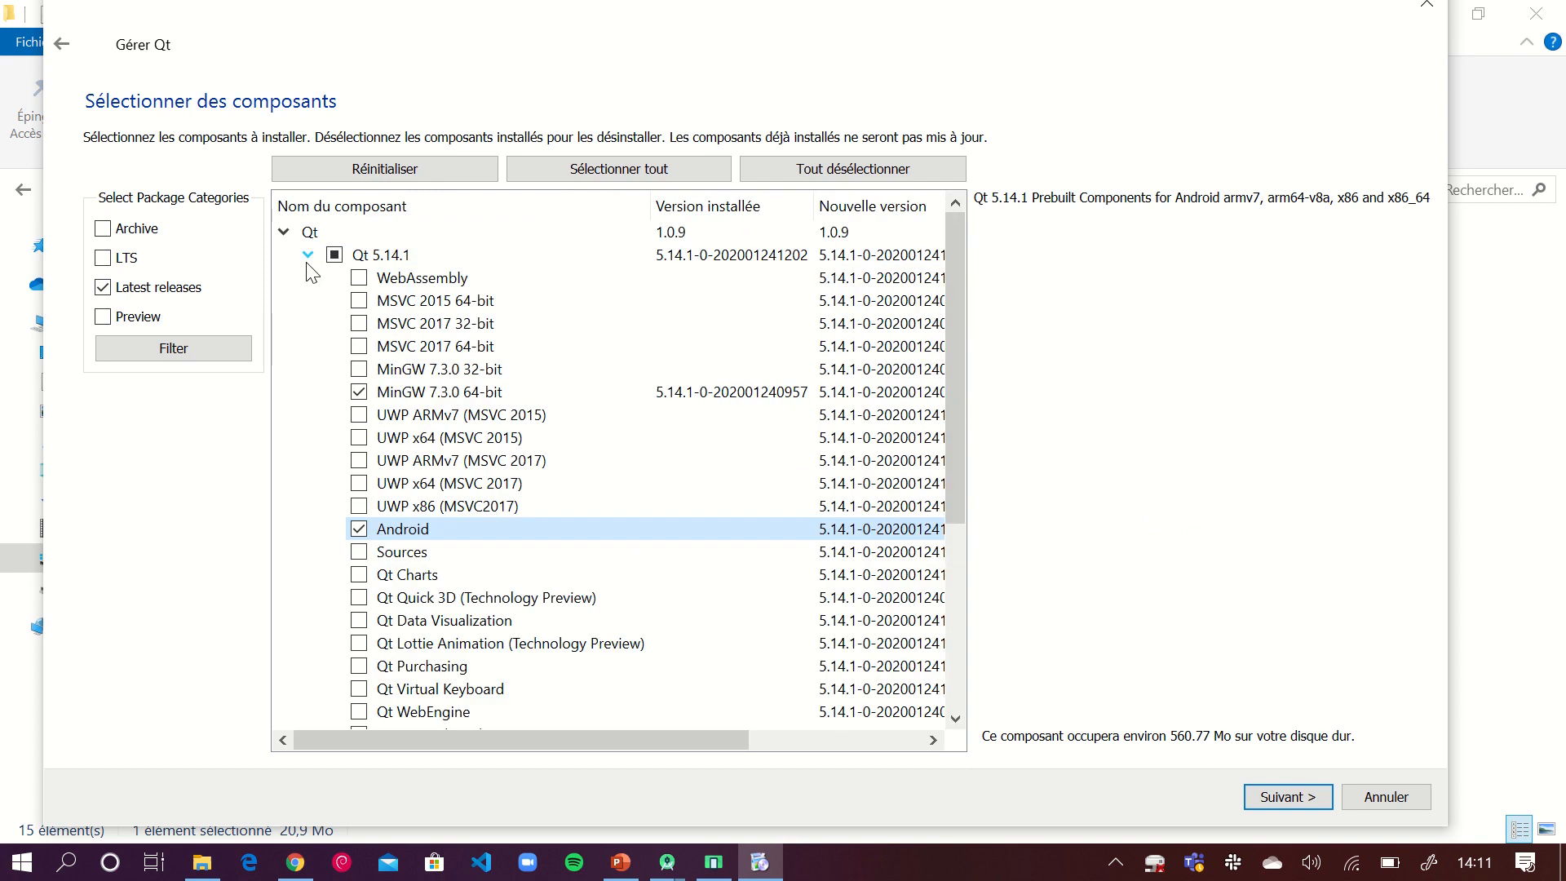
left_click(1285, 798)
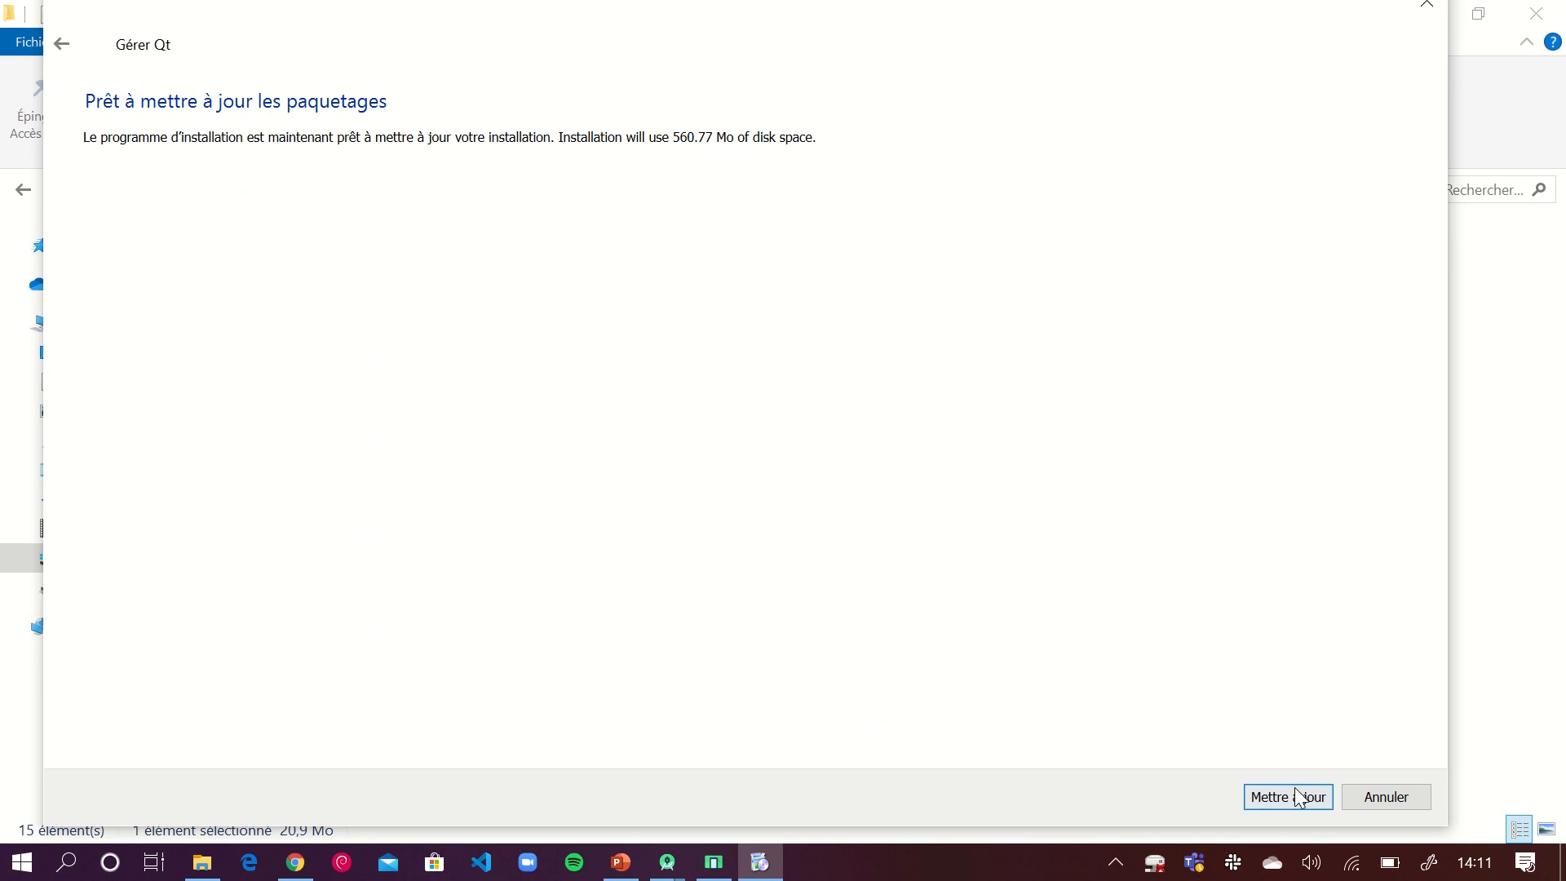
left_click(1293, 797)
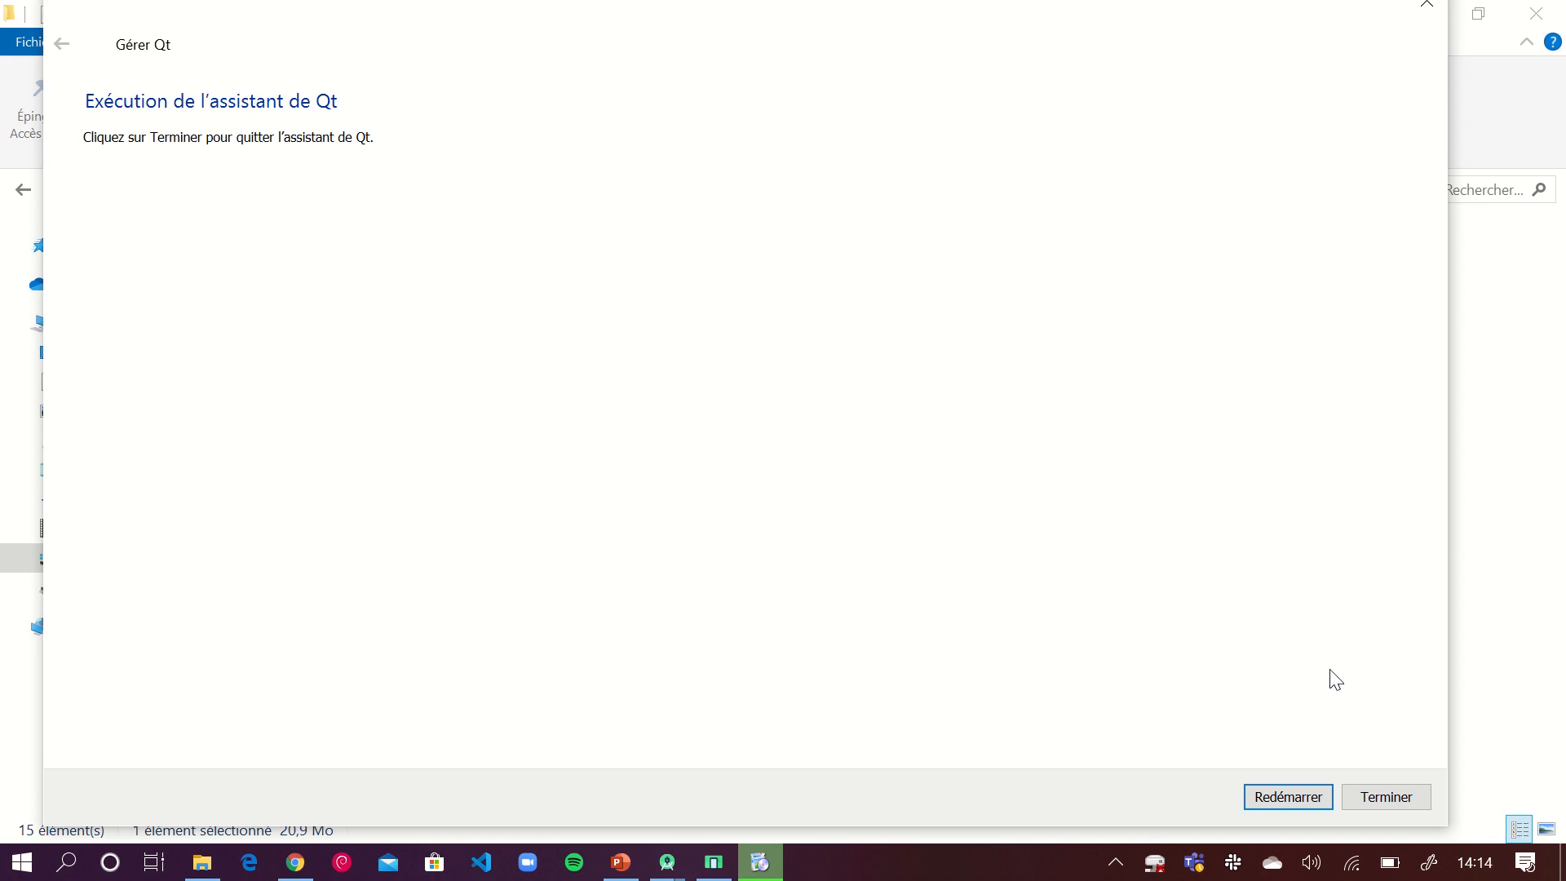
left_click(1377, 795)
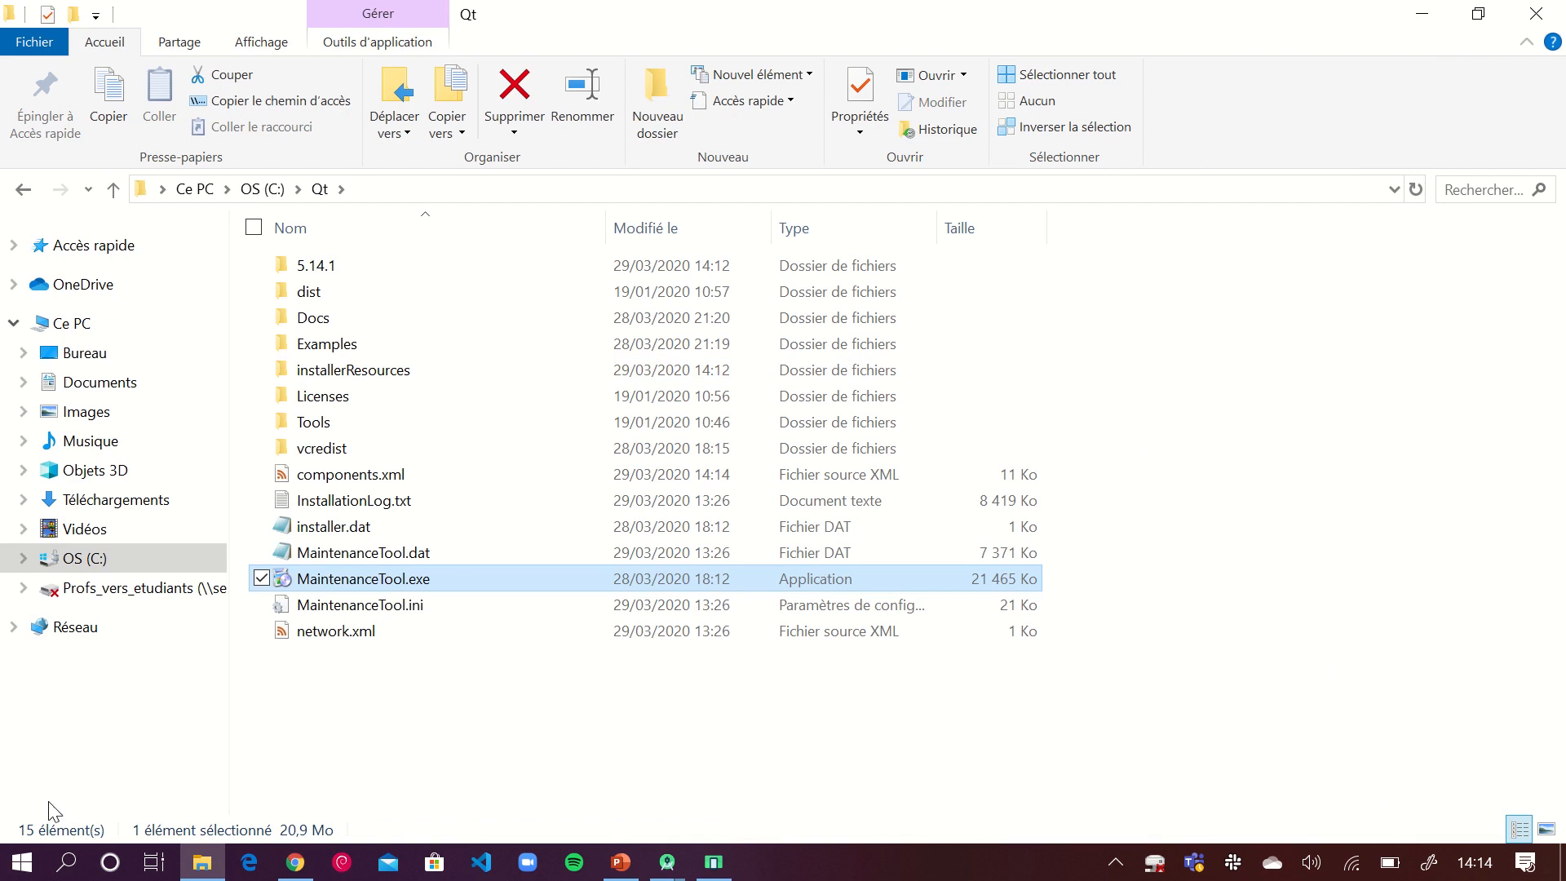
Search Windows for "qt" and launch Qt Creator 4.11.1 (Community).
left_click(22, 877)
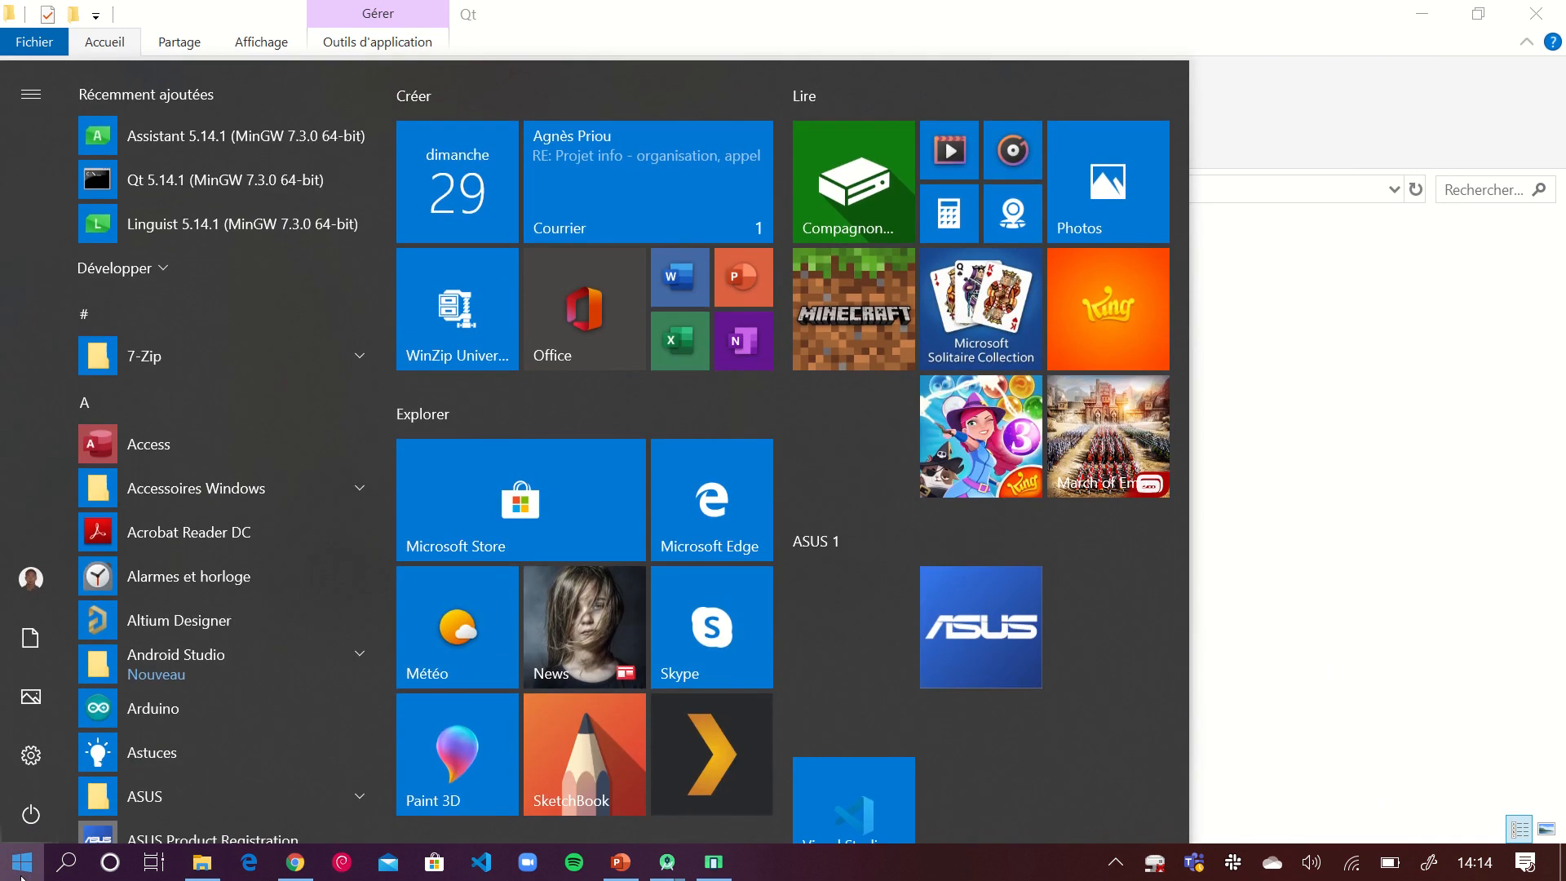
type("qt")
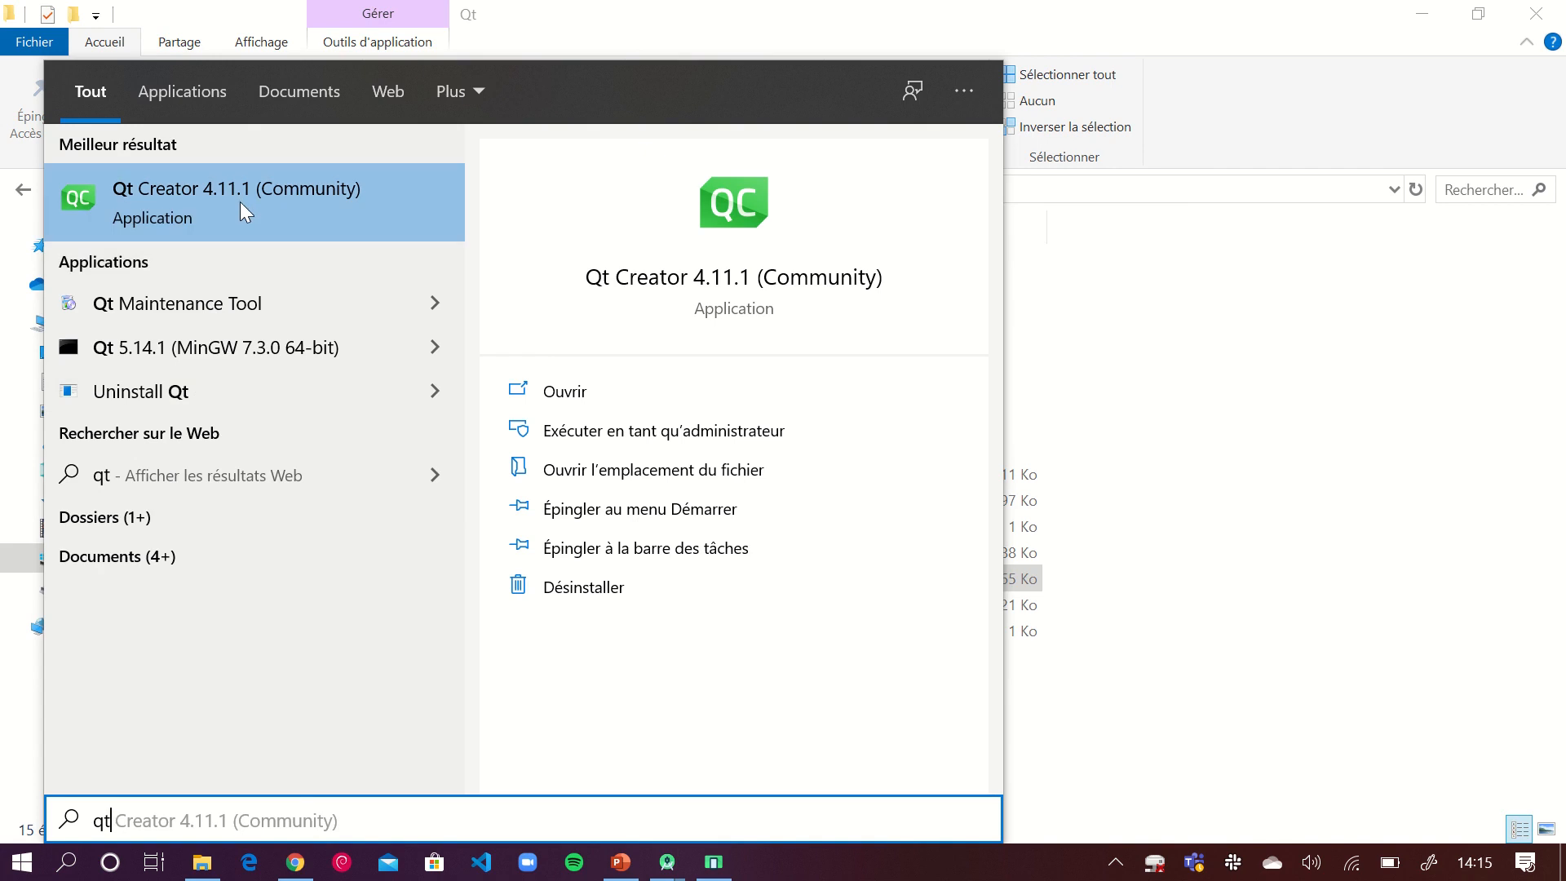
left_click(261, 209)
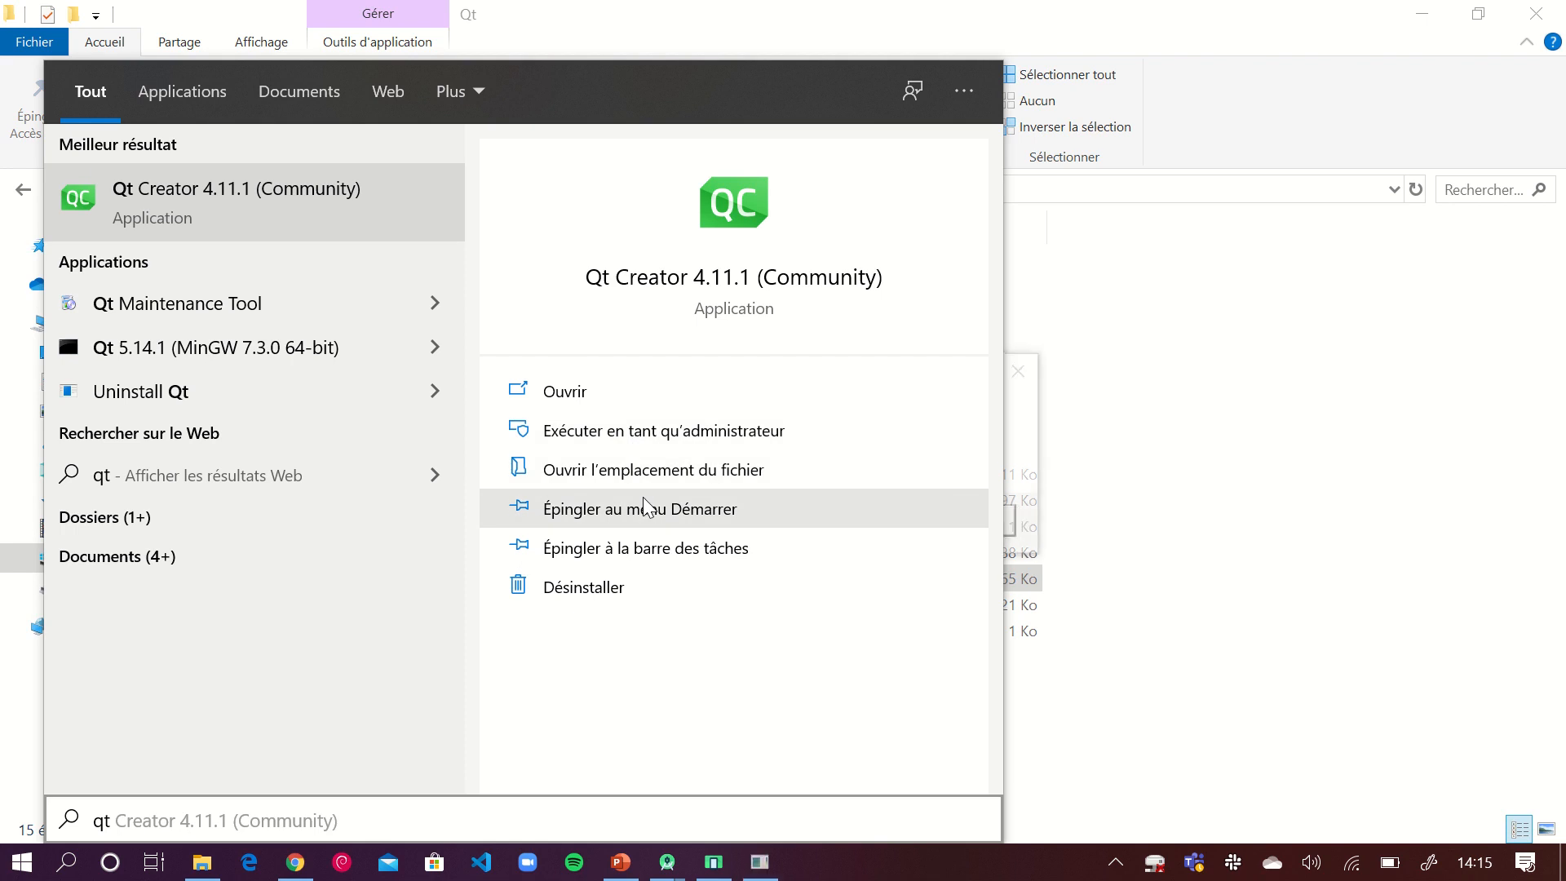
Dismiss the arm-none-eabi-gdb-py.exe system error dialogs and minimize the File Explorer window.
left_click(1020, 426)
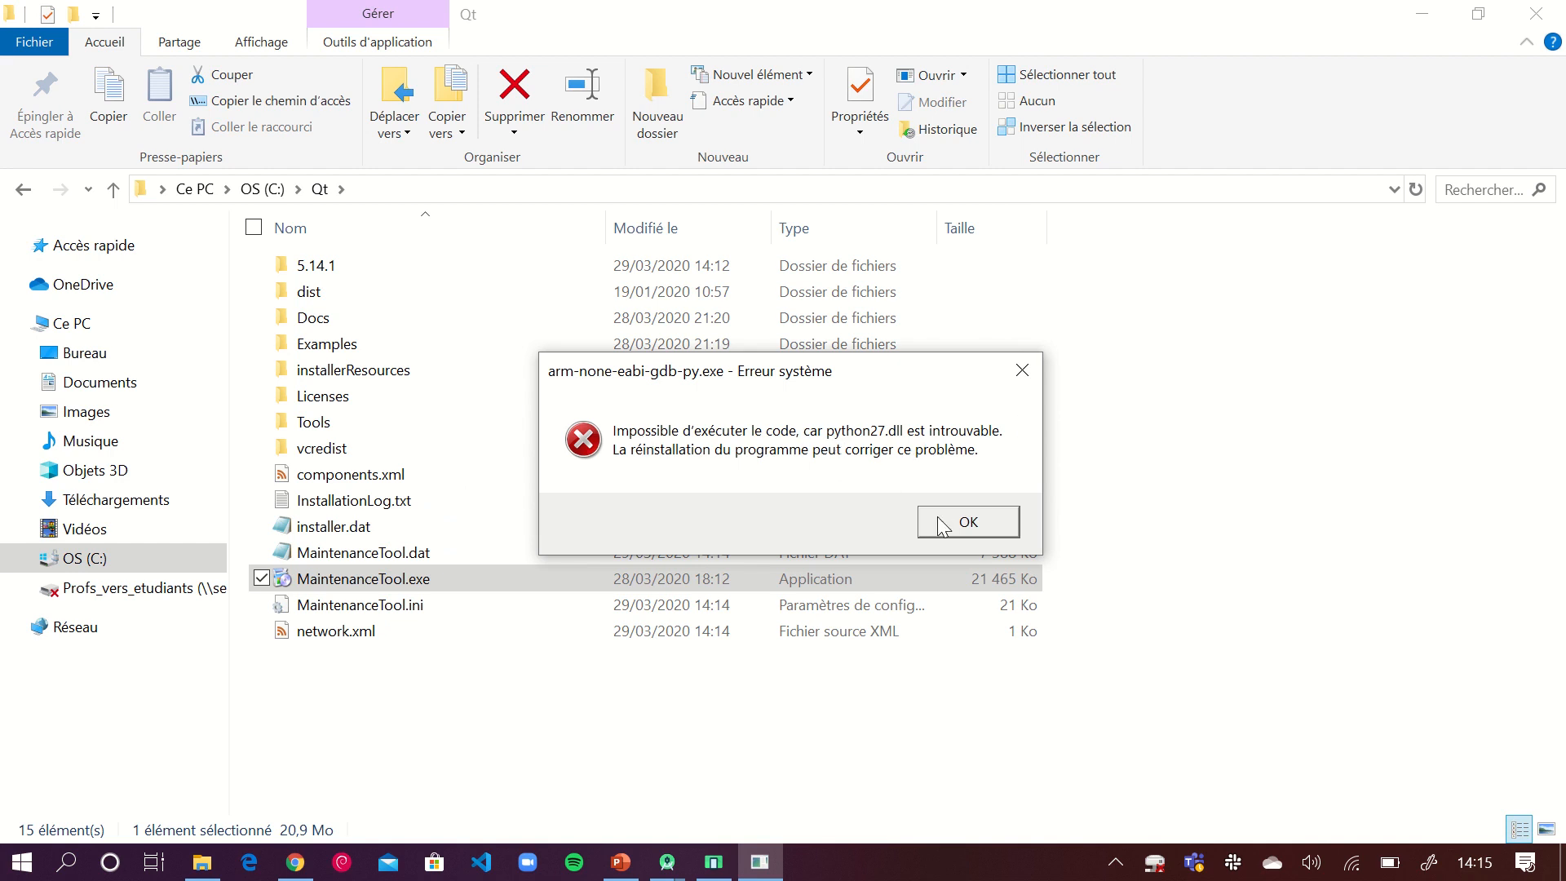
left_click(967, 526)
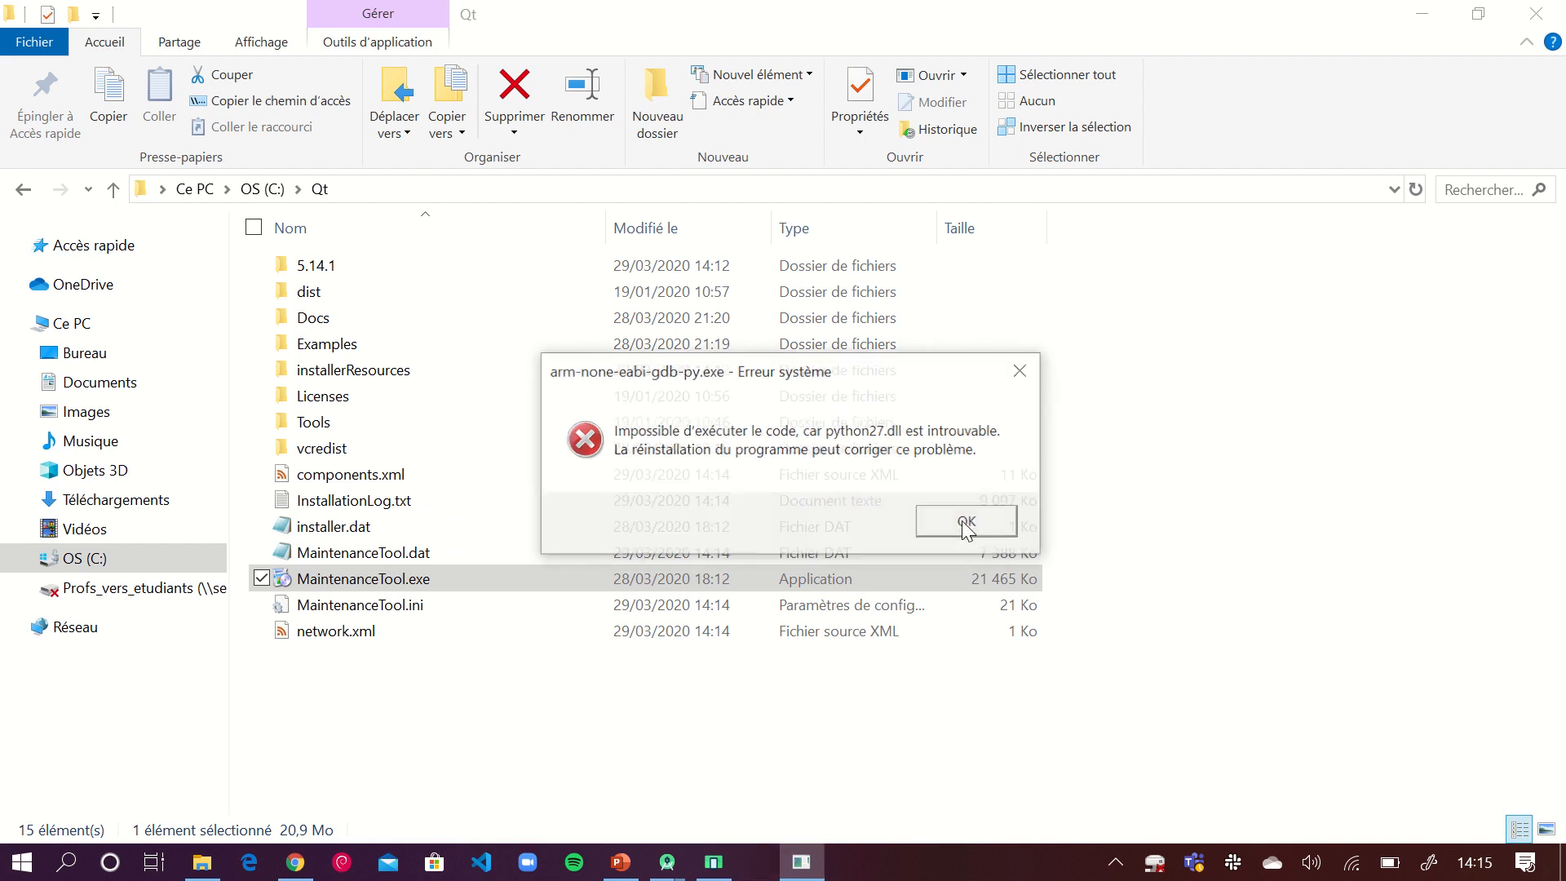
left_click(967, 526)
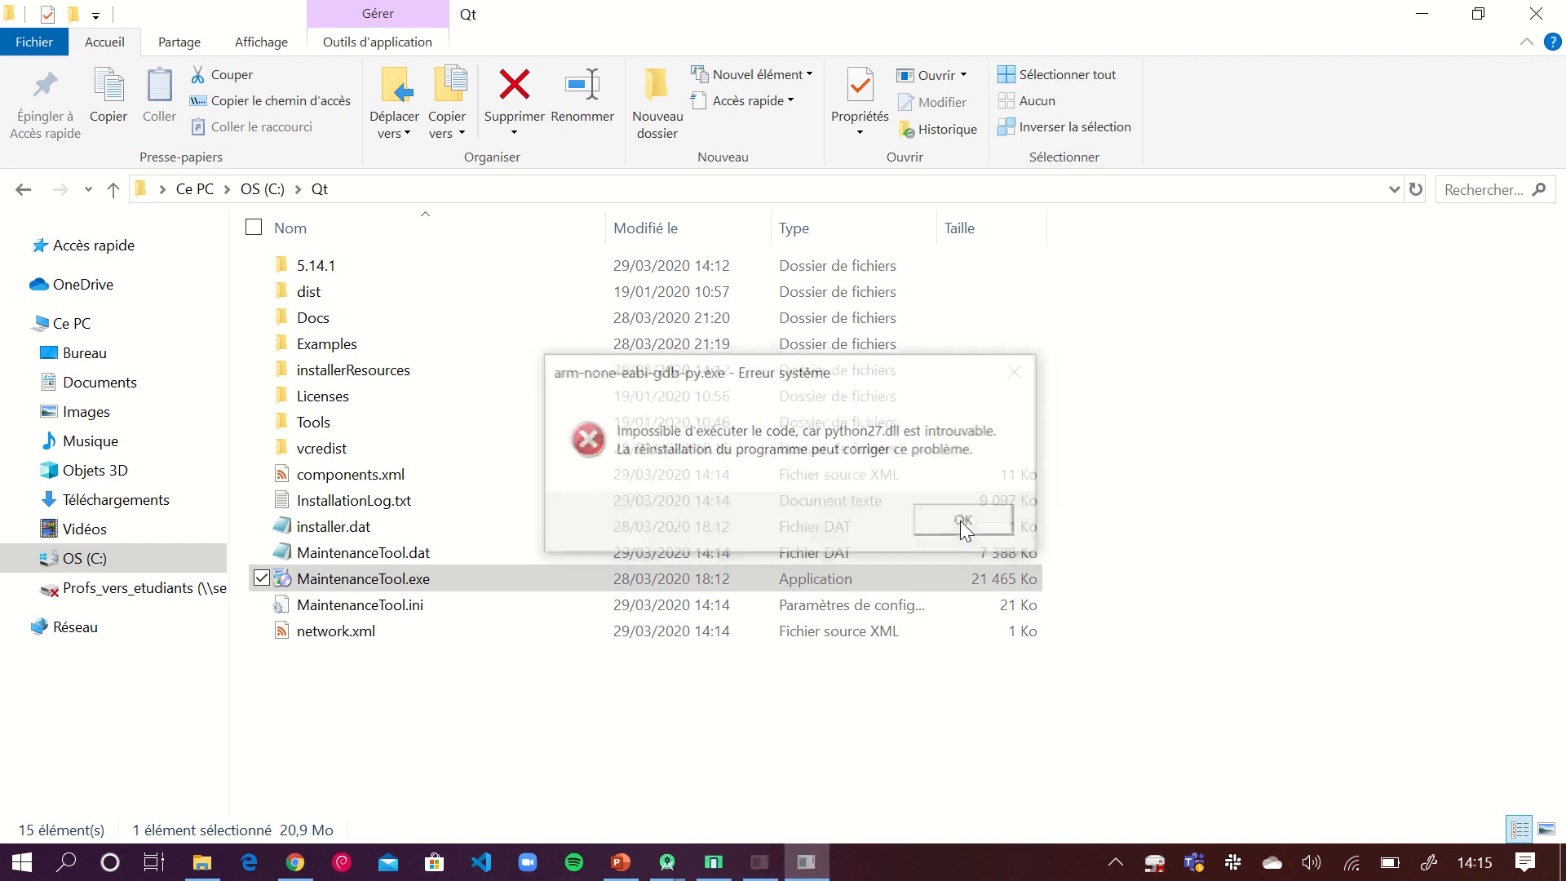
left_click(1014, 382)
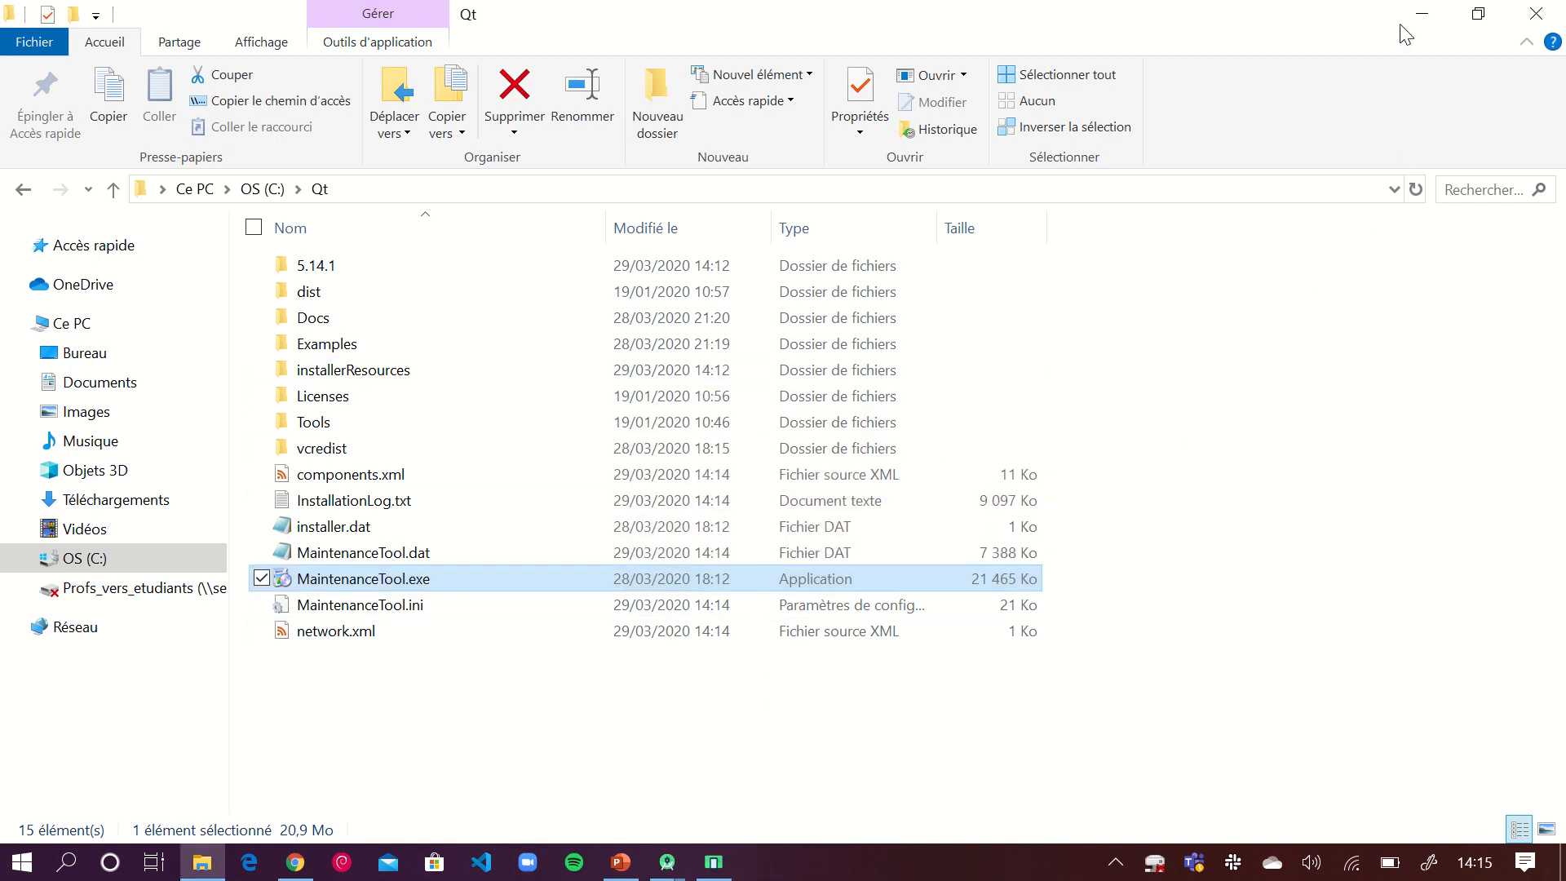
left_click(1423, 12)
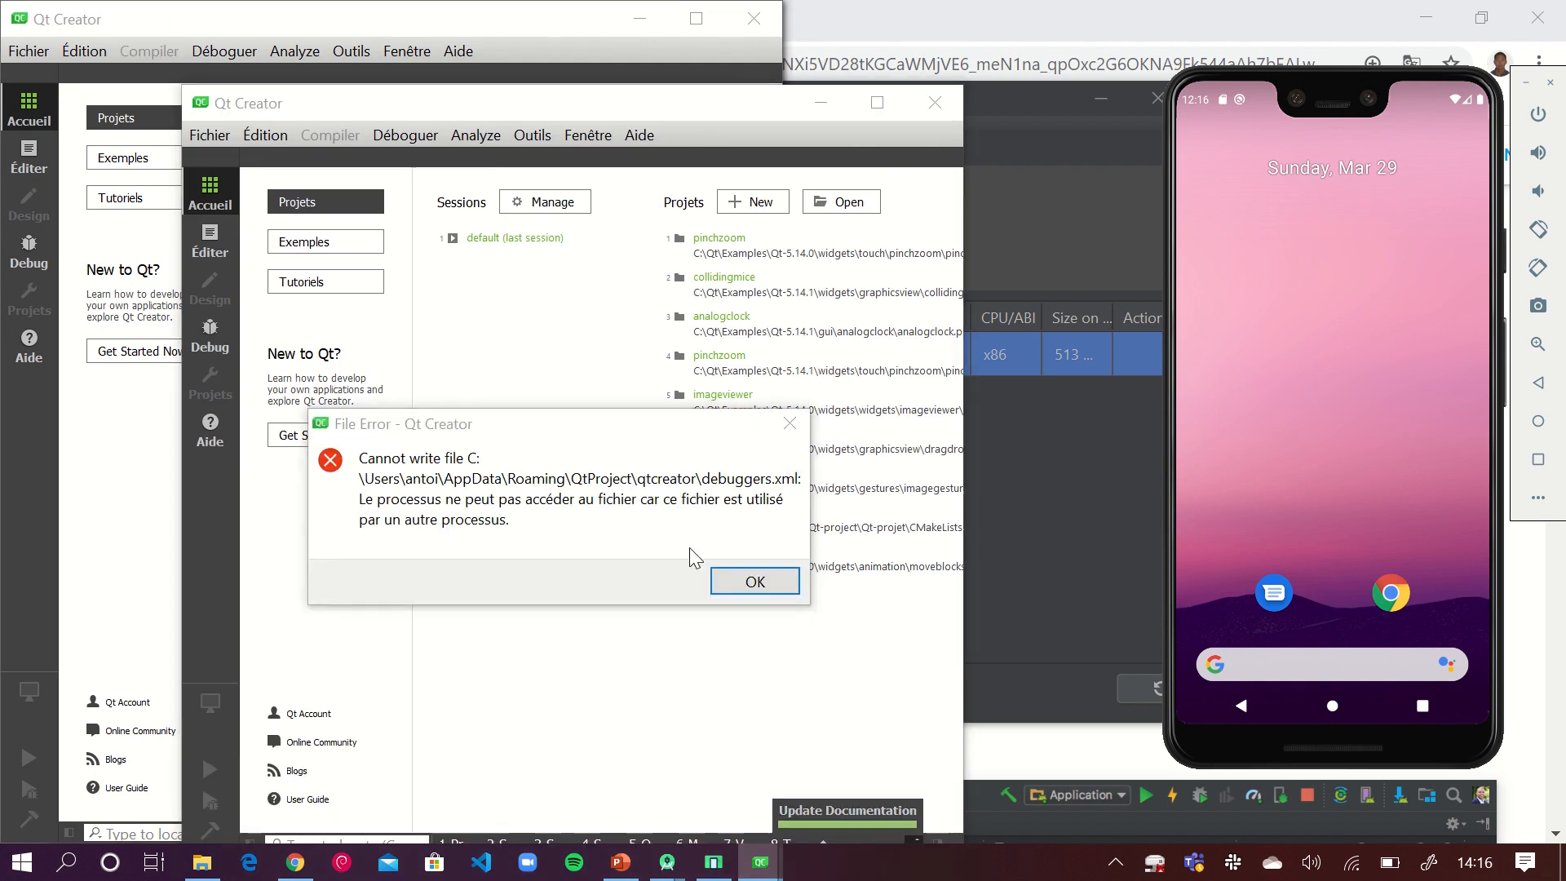
Dismiss the file error messages for debuggers.xml and profiles.xml and close the front duplicate Qt Creator windows.
left_click(752, 579)
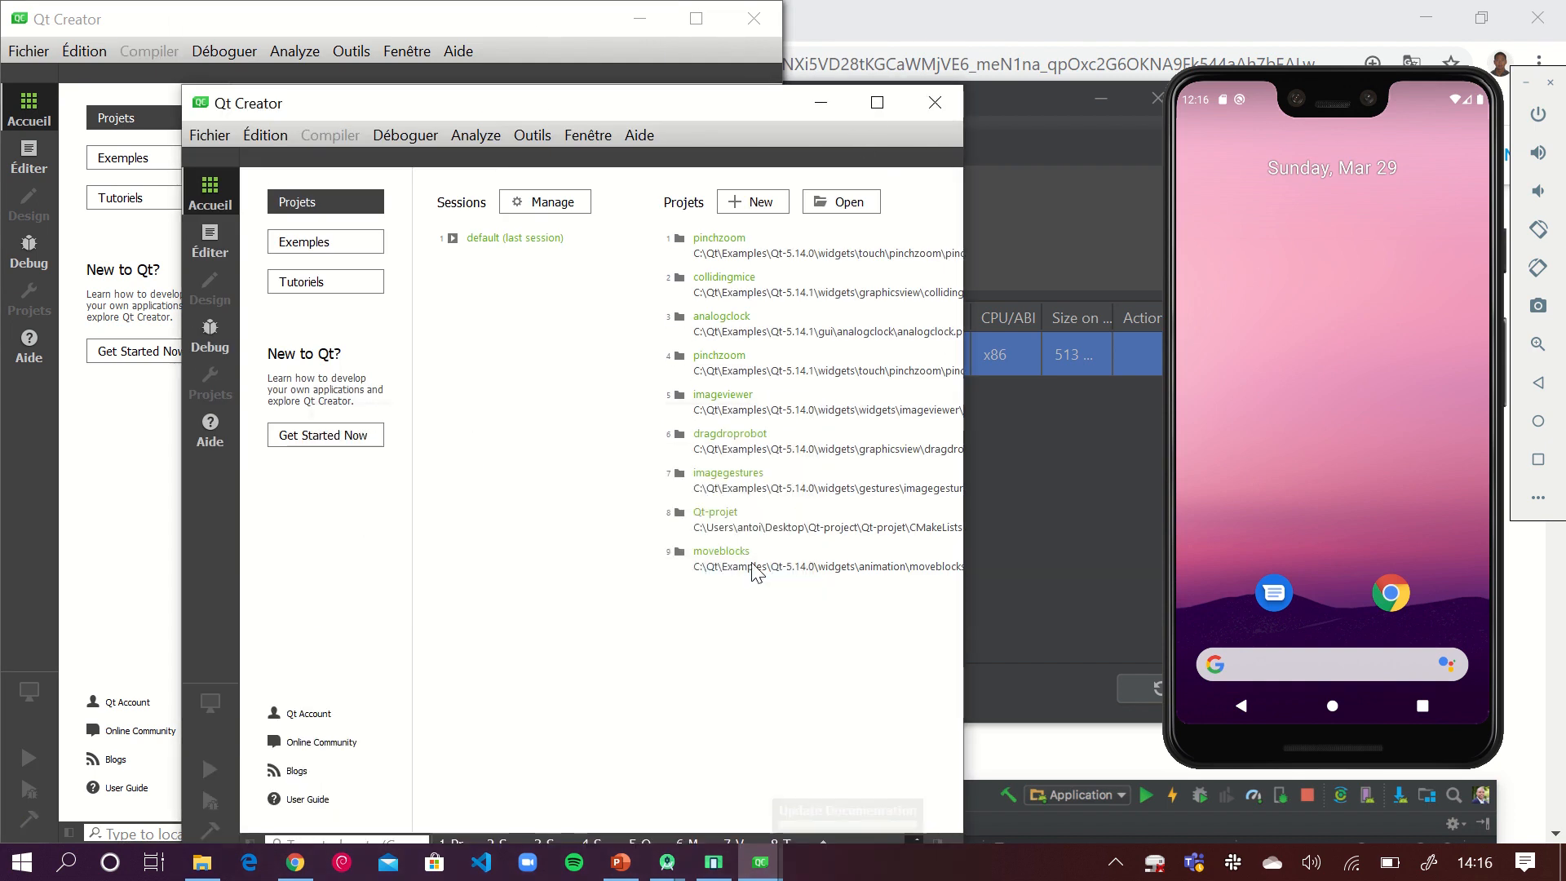
left_click(936, 102)
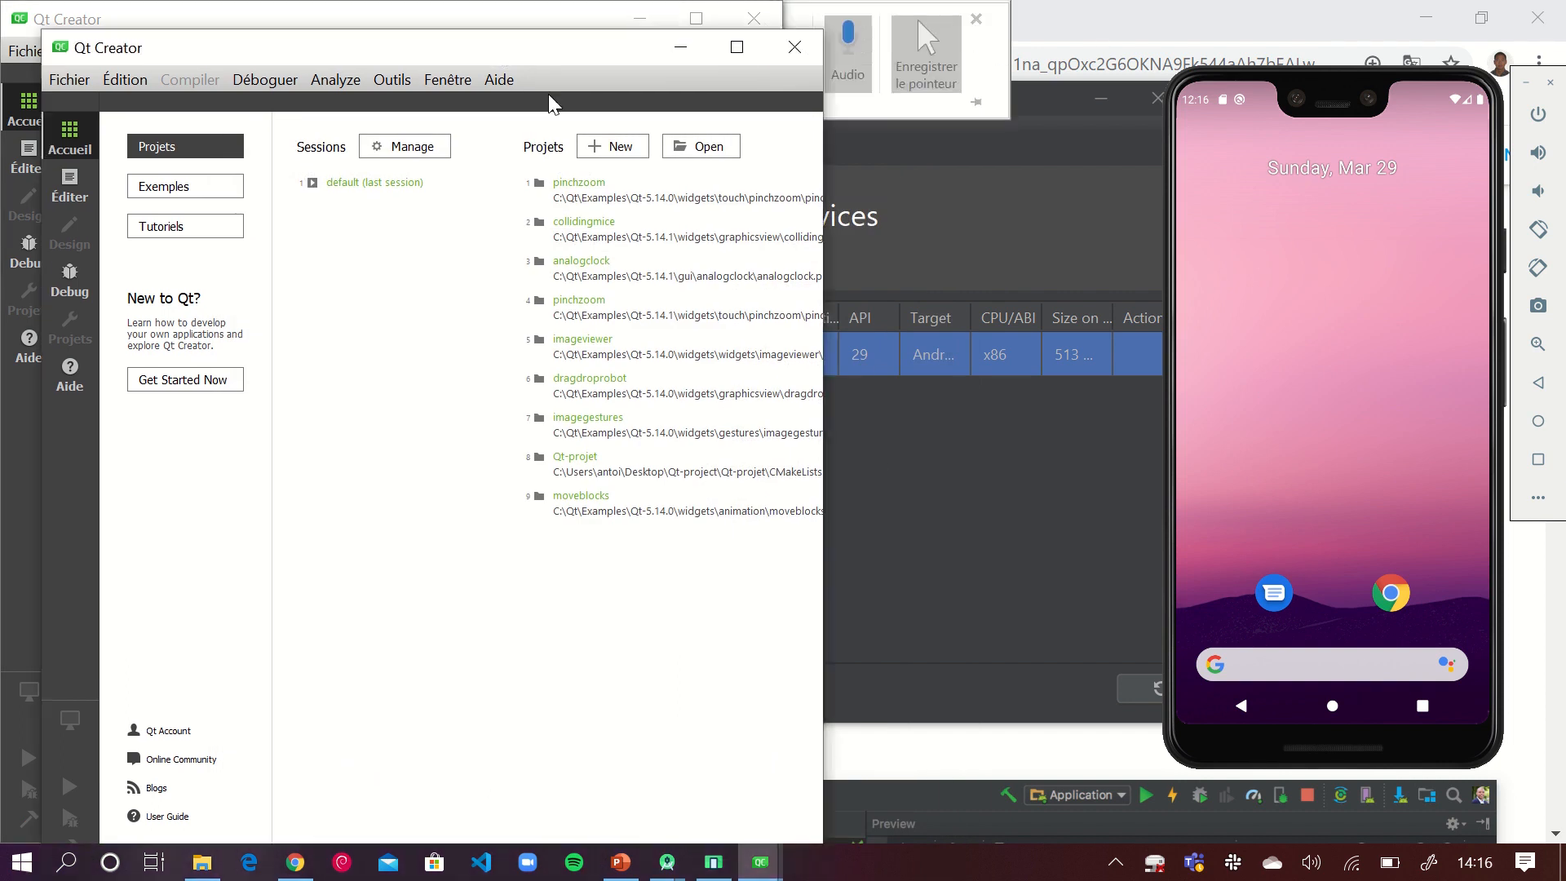
left_click(970, 99)
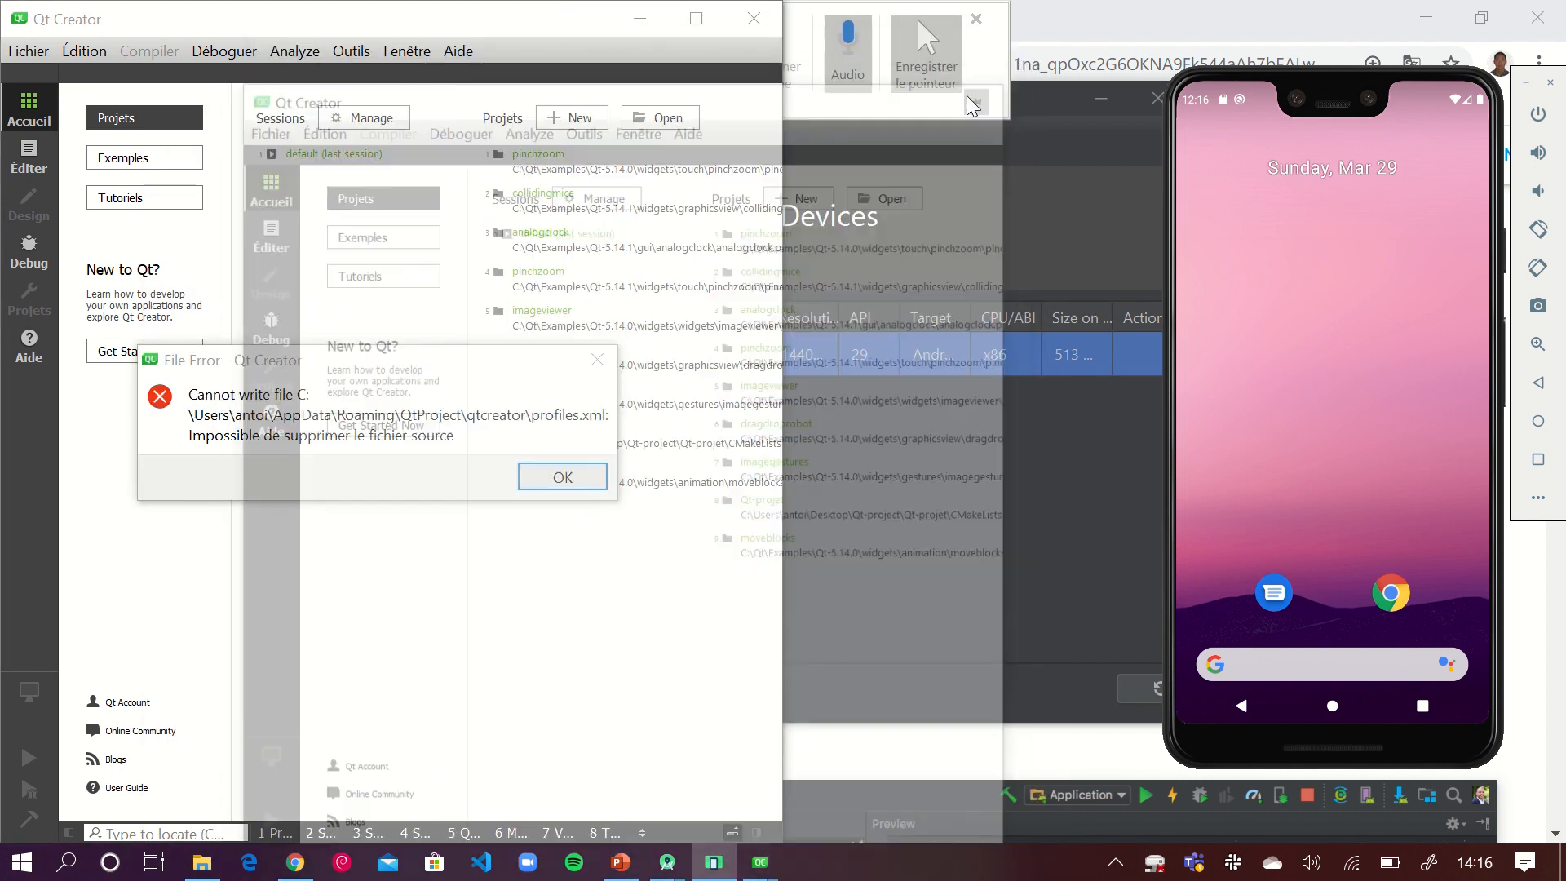
left_click(571, 479)
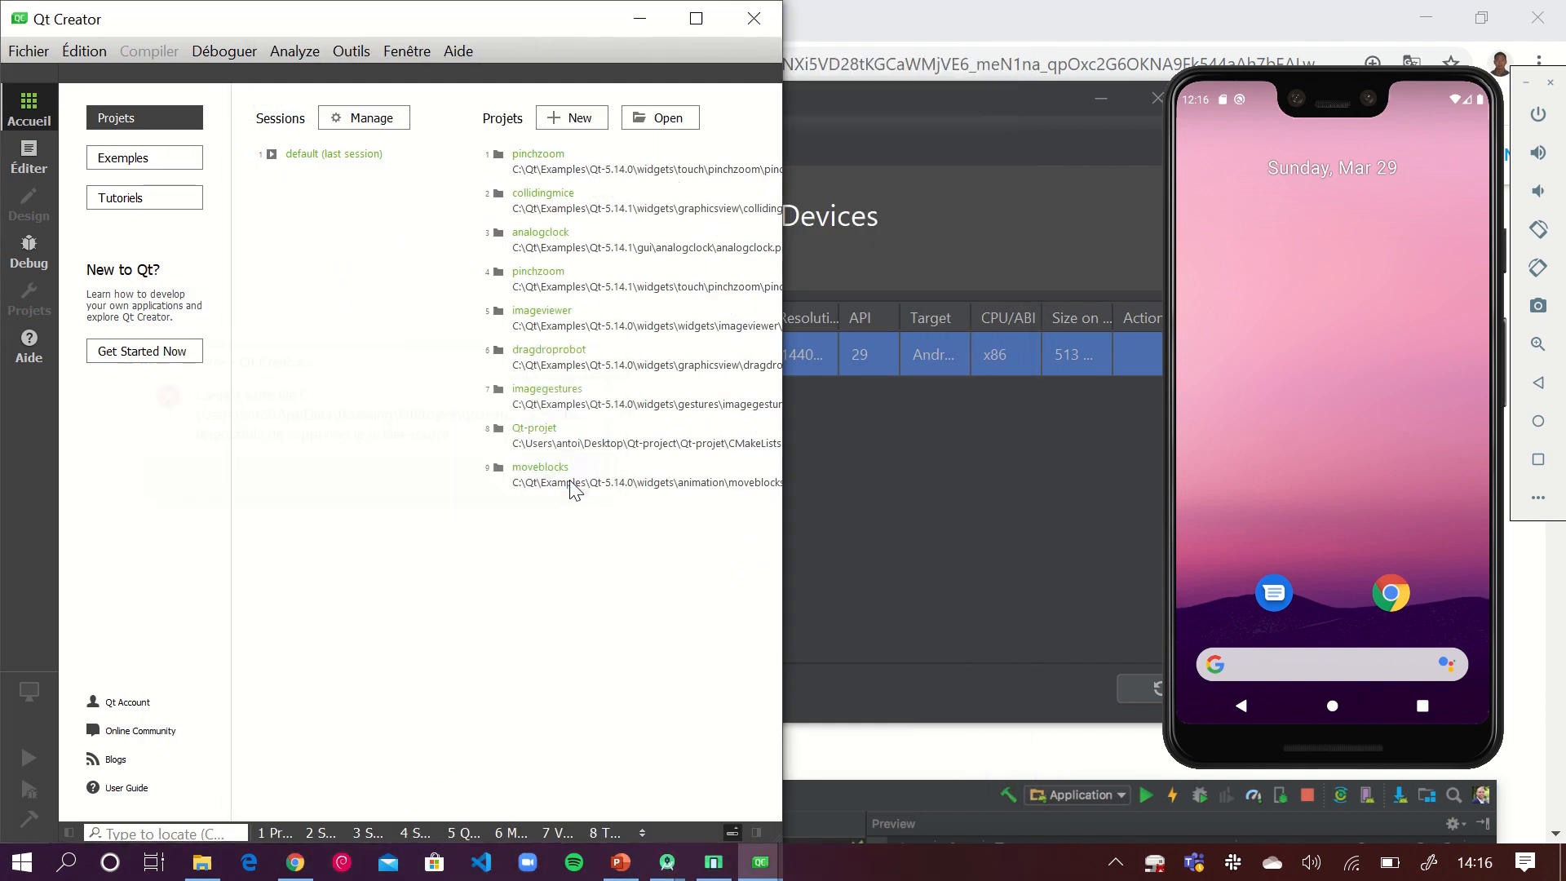
Close one more overlapping Qt Creator window and maximize the remaining one.
left_click_drag(428, 13, 673, 157)
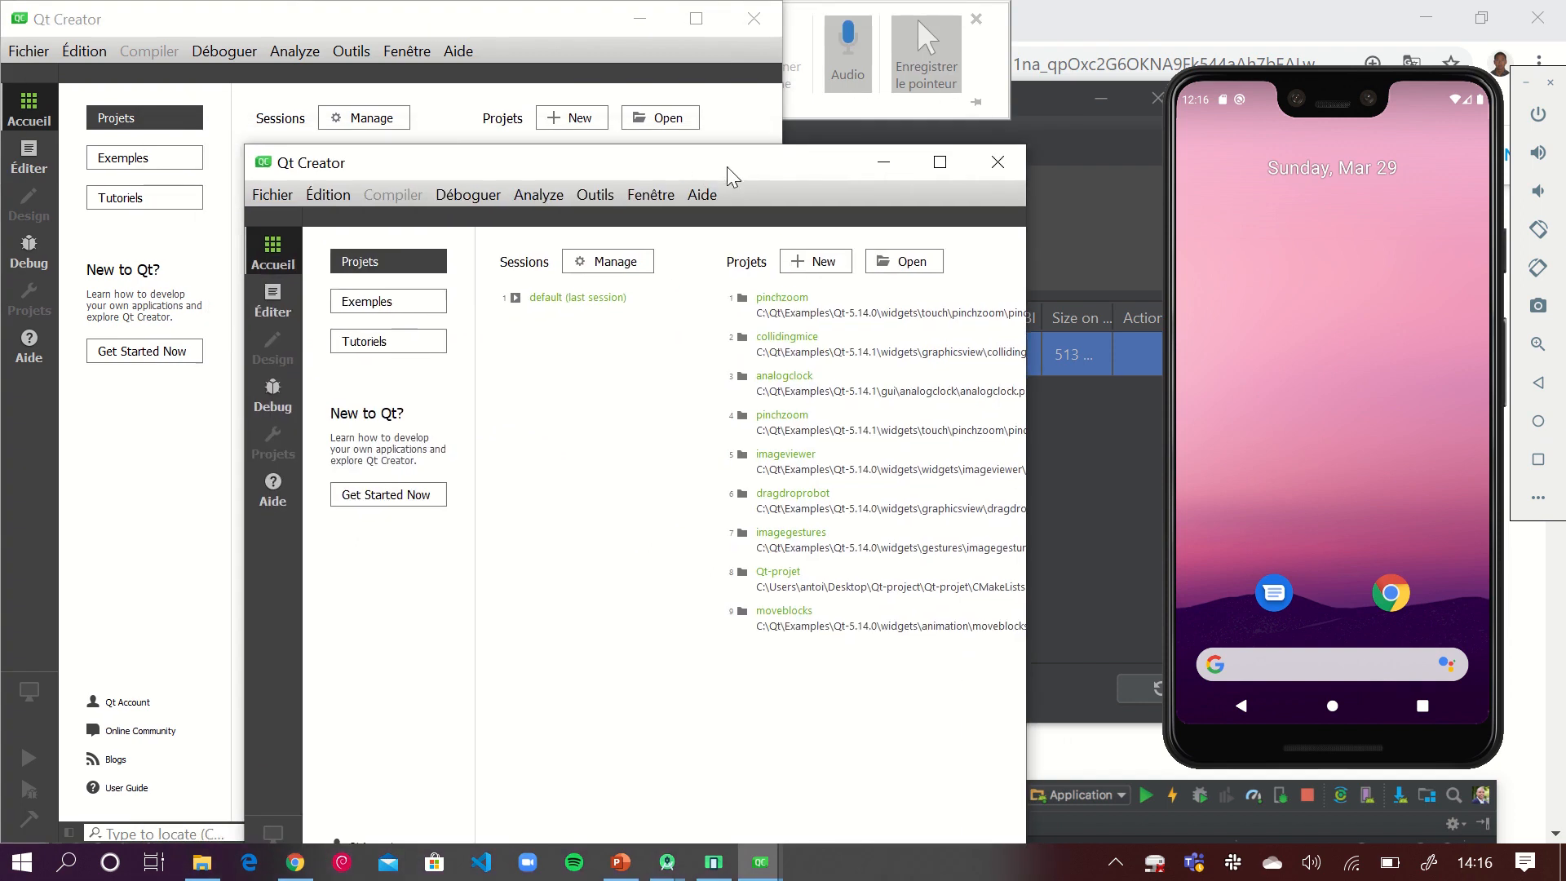
left_click(998, 162)
left_click_drag(574, 34, 727, 197)
double_click(718, 206)
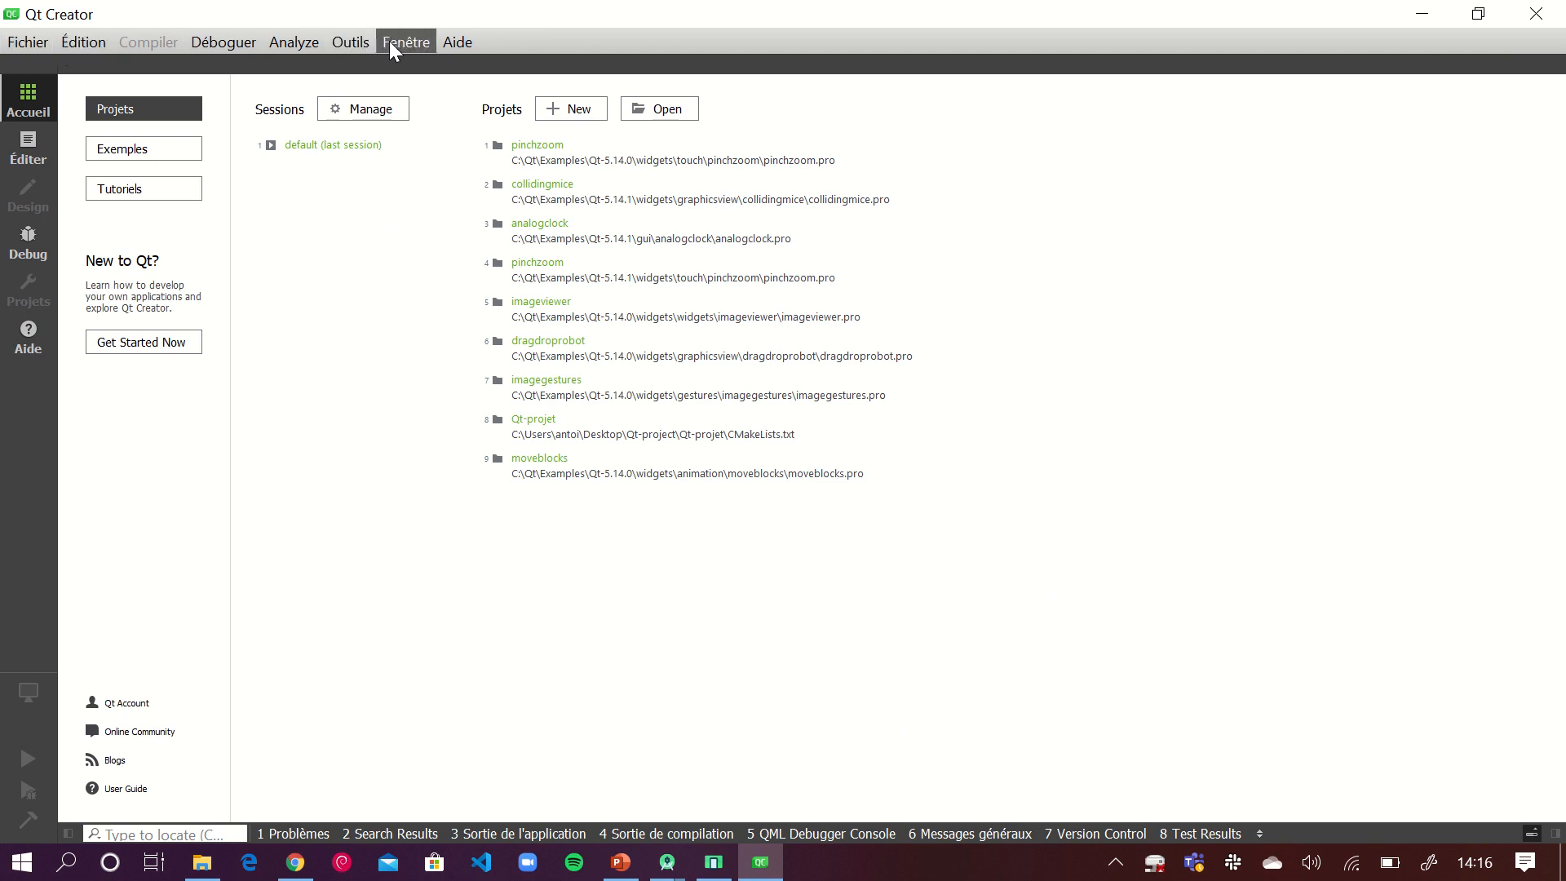
Open the Android settings for mobile devices (Appareils mobiles) in the options and clear the JDK location.
left_click(352, 42)
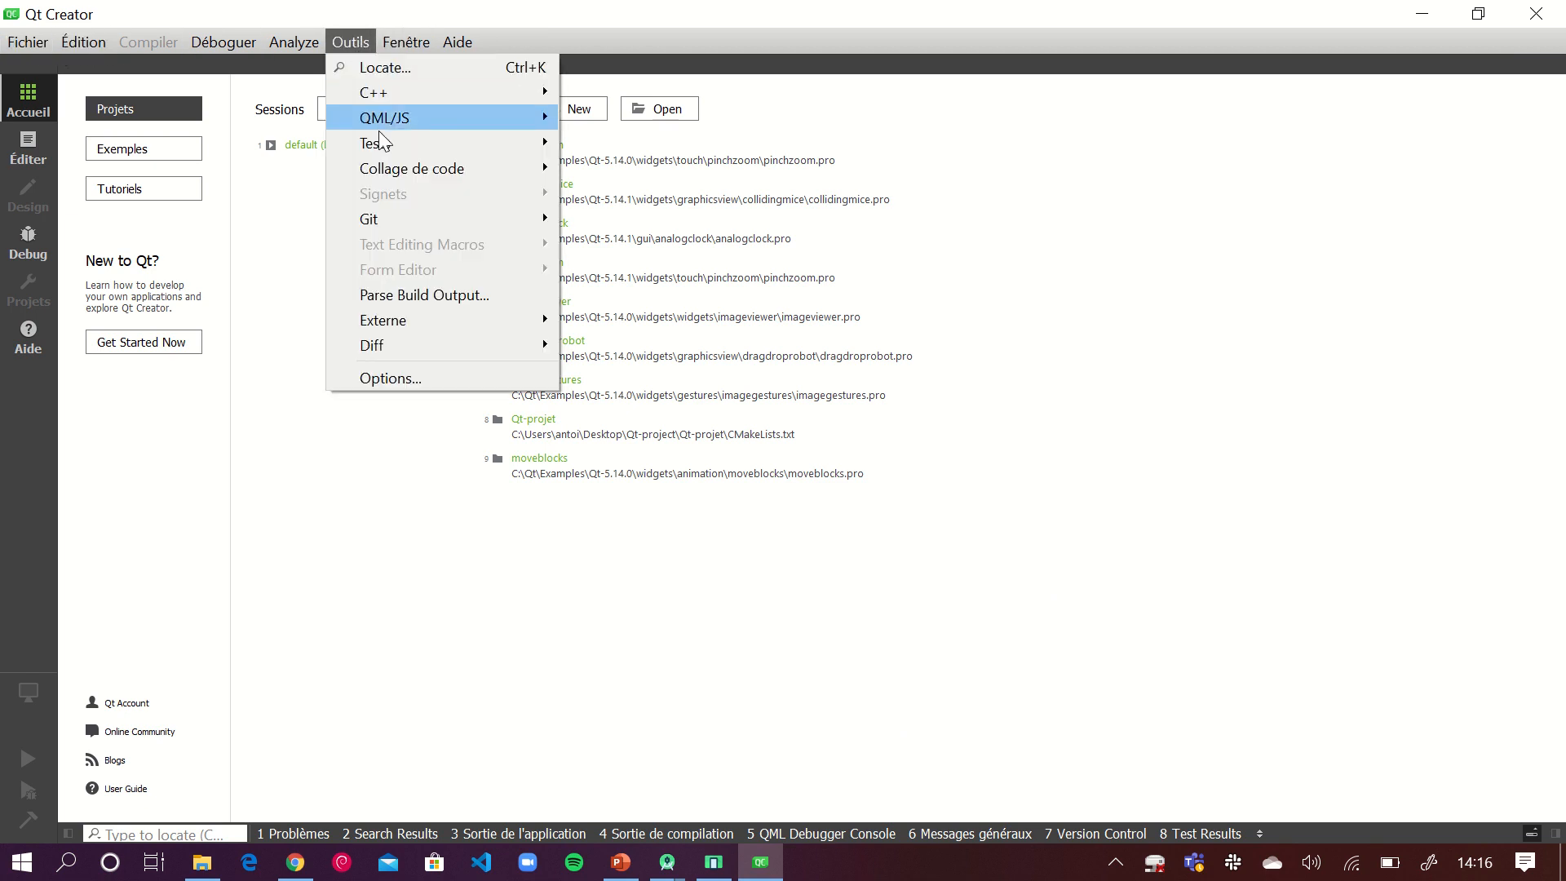
left_click(398, 379)
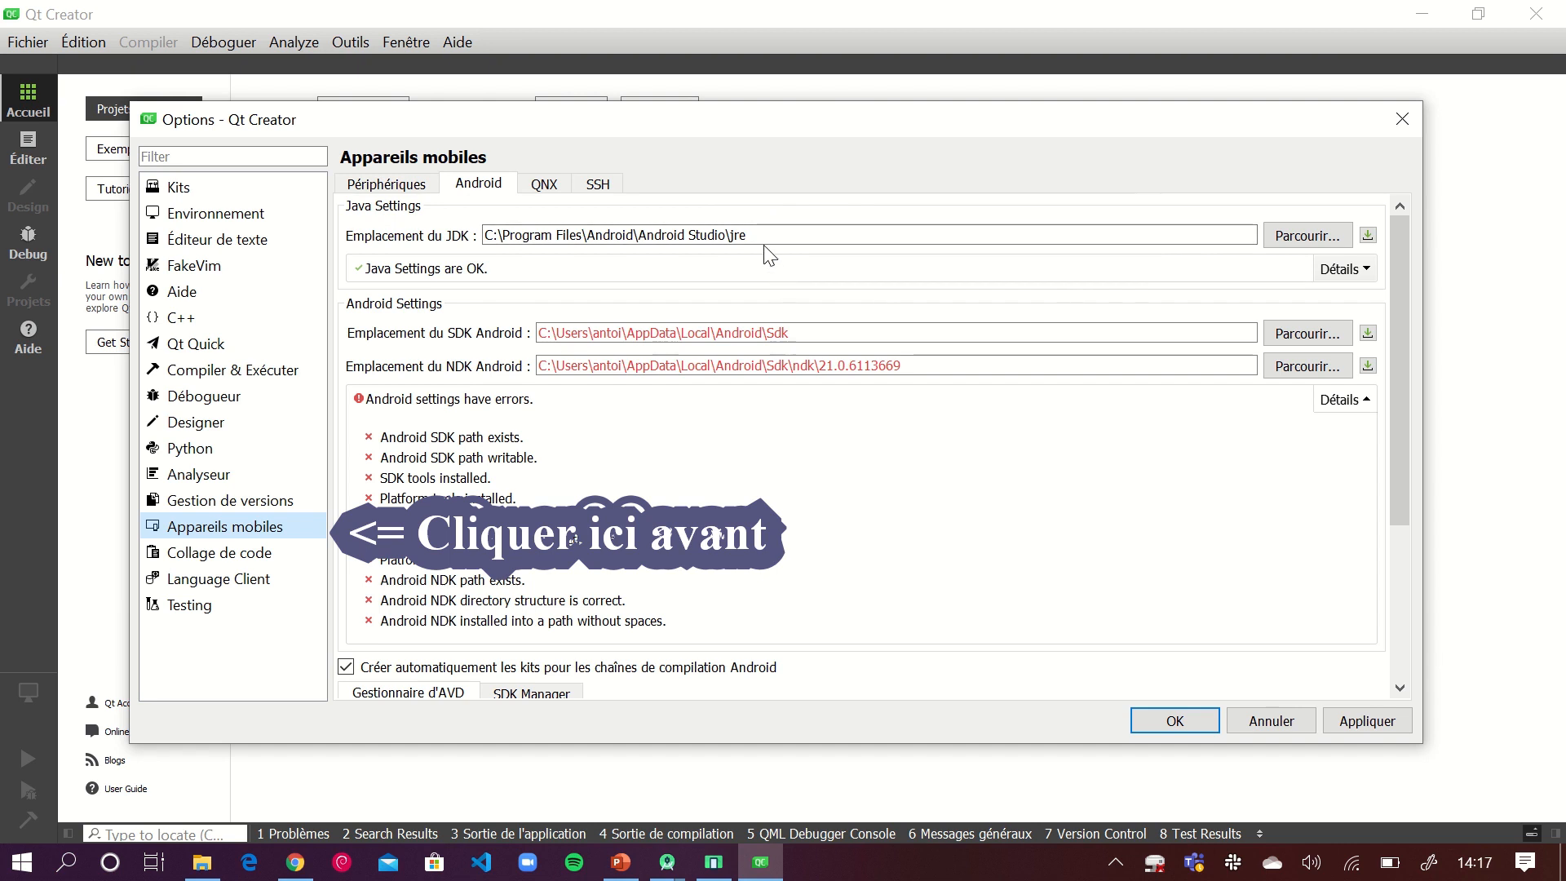
left_click_drag(758, 235, 484, 235)
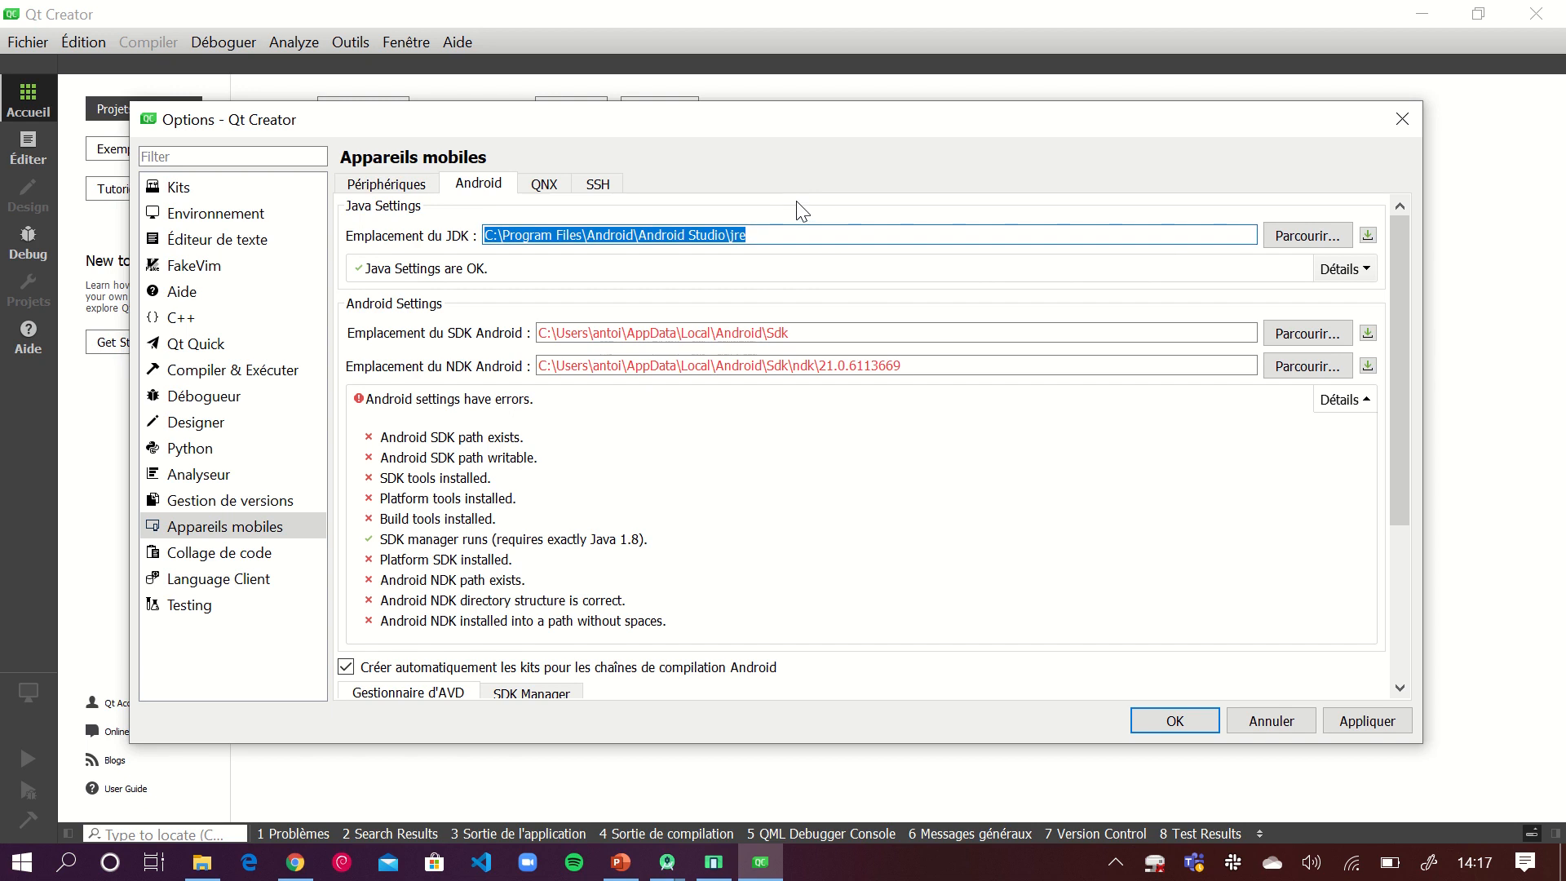
key("BackSpace")
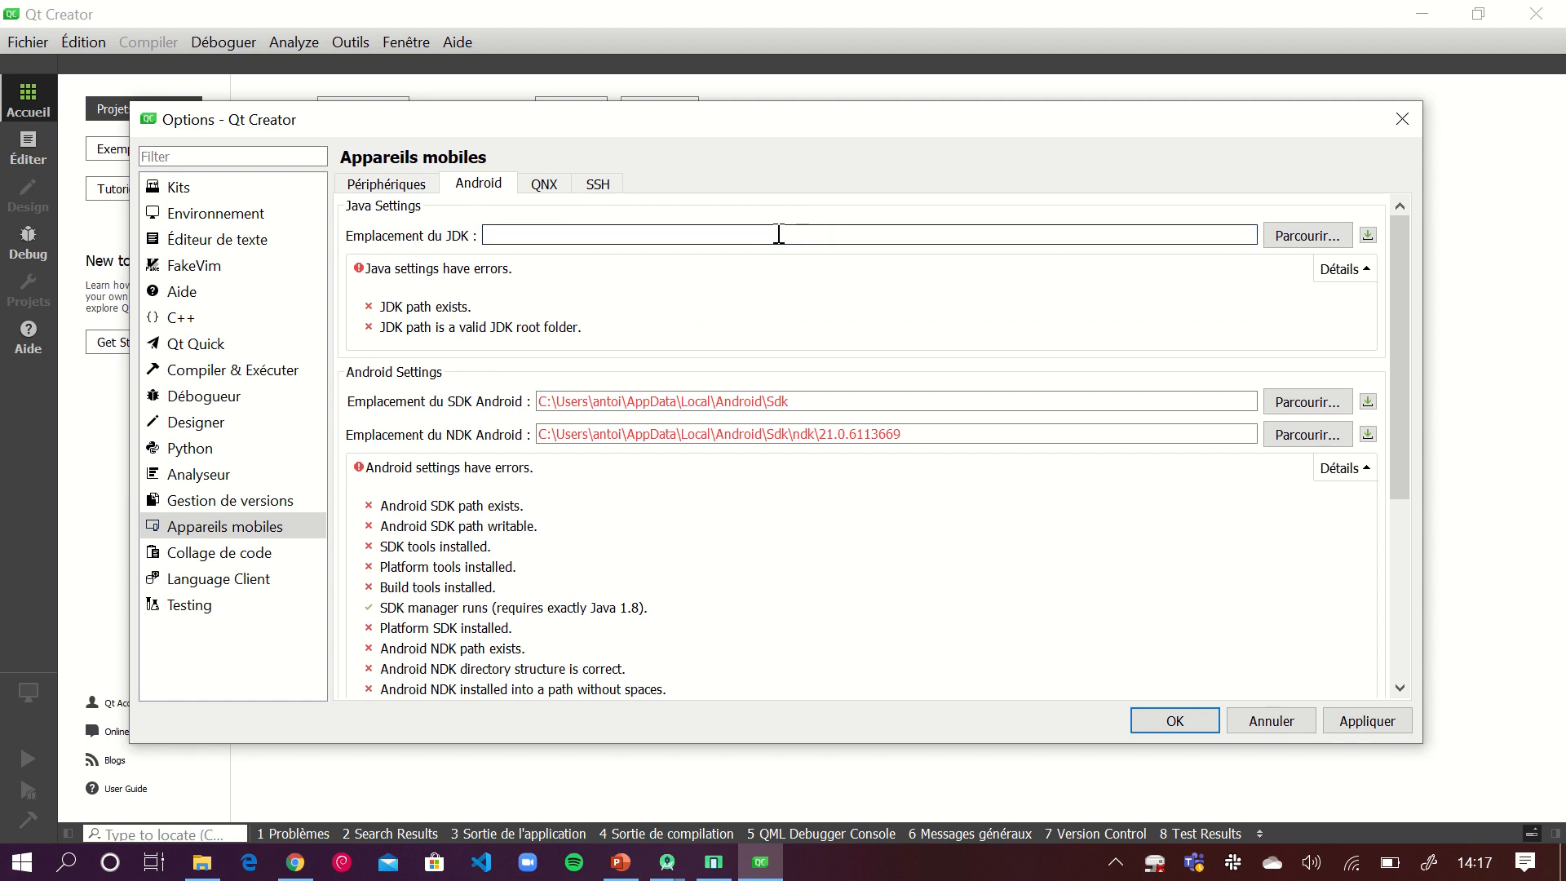
Browse to C:\Program Files\Android\Android Studio\jre\bin and choose it as the JDK location.
left_click(1294, 235)
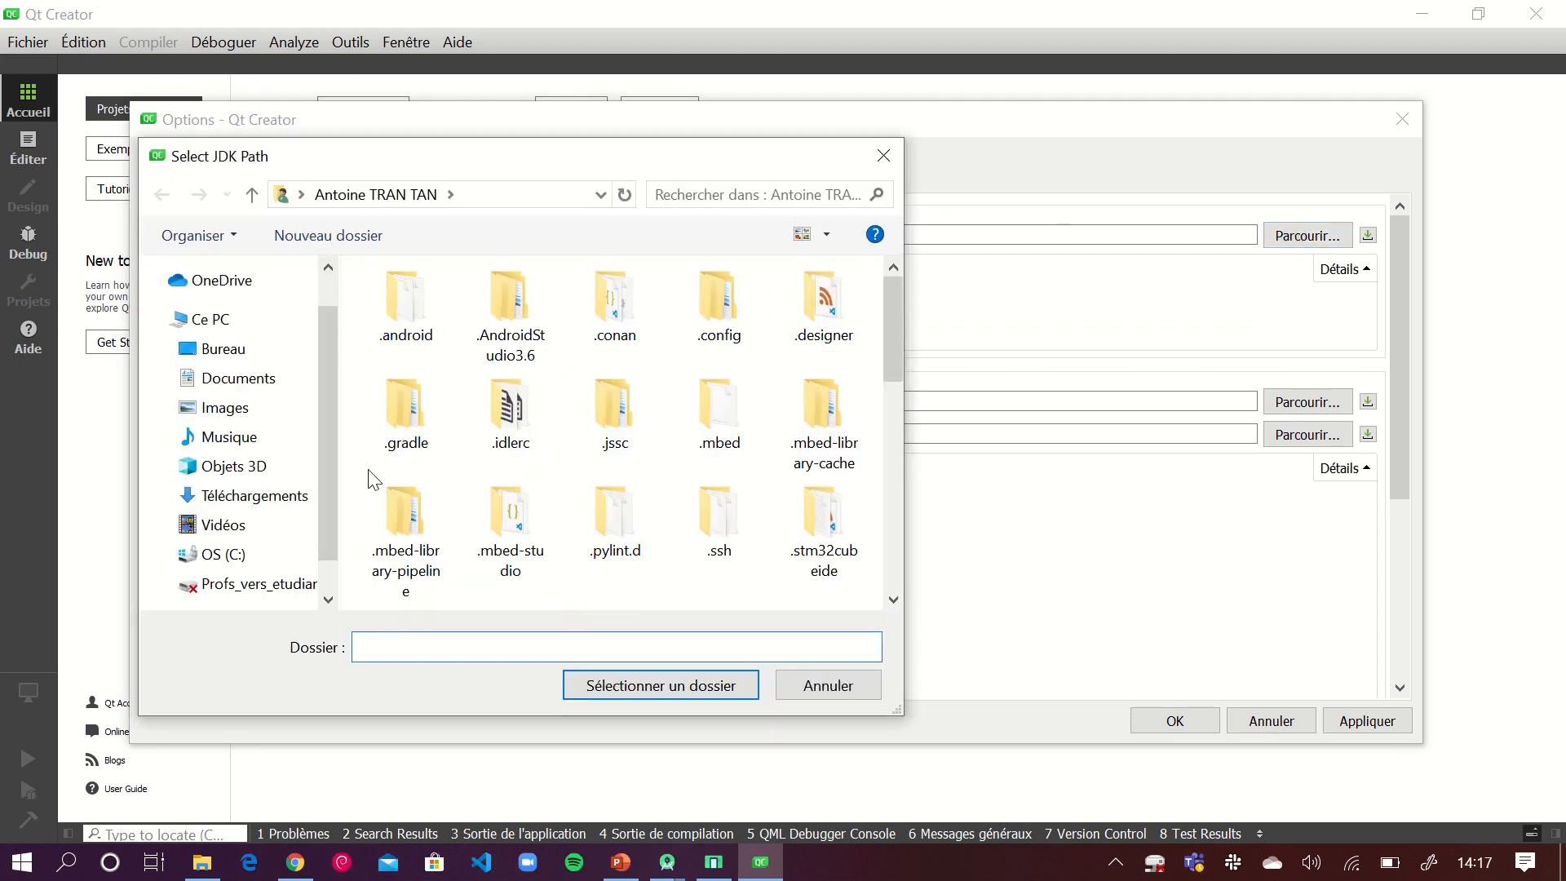
left_click(265, 555)
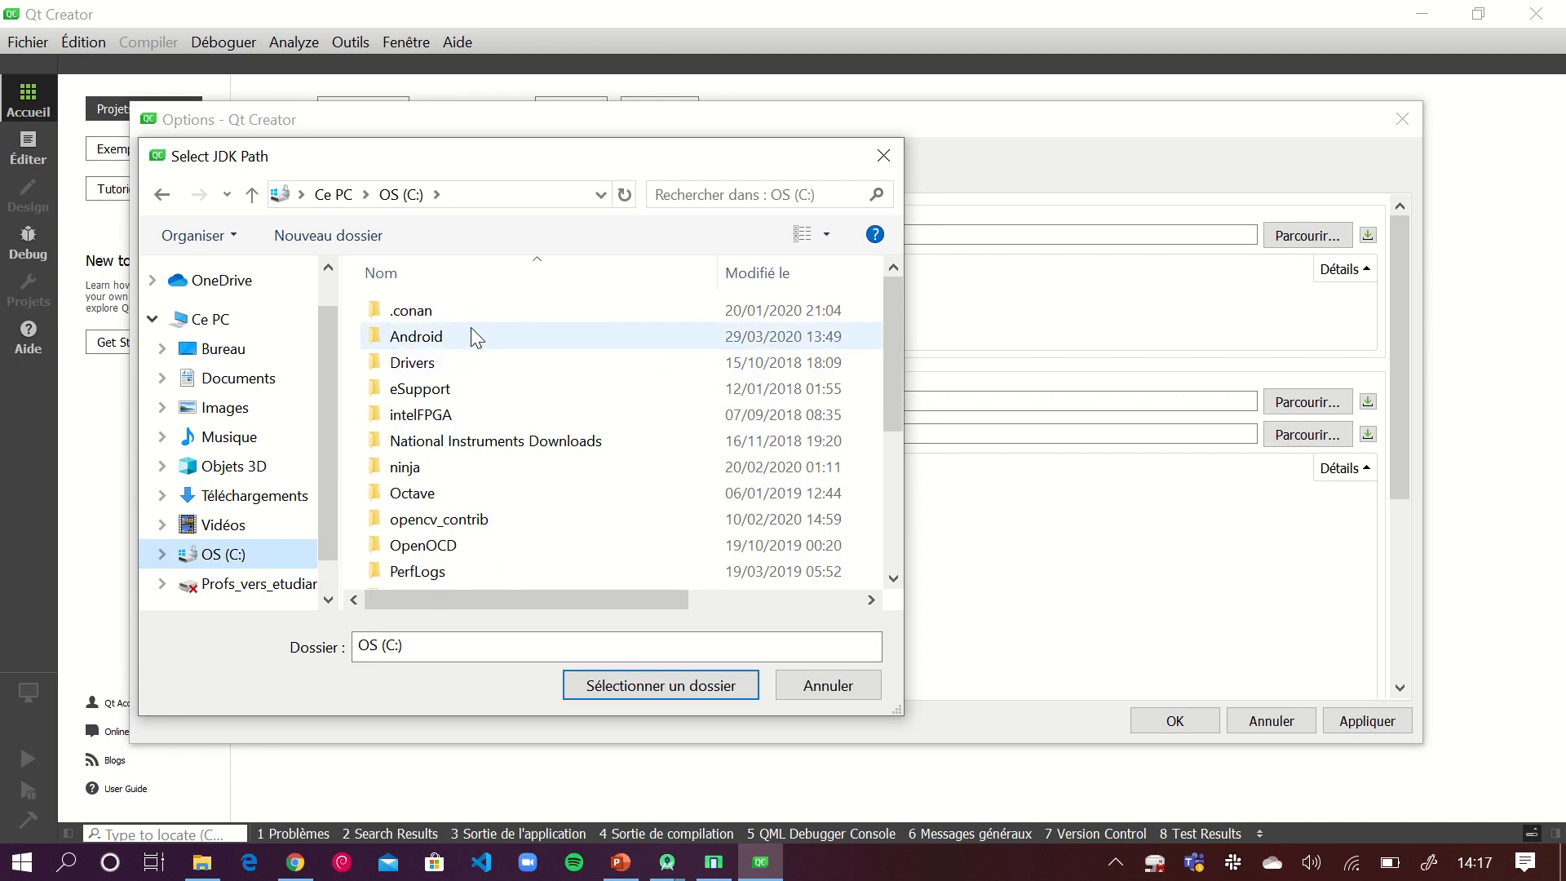
scroll(473, 432, "down", 1)
scroll(473, 441, "down", 1)
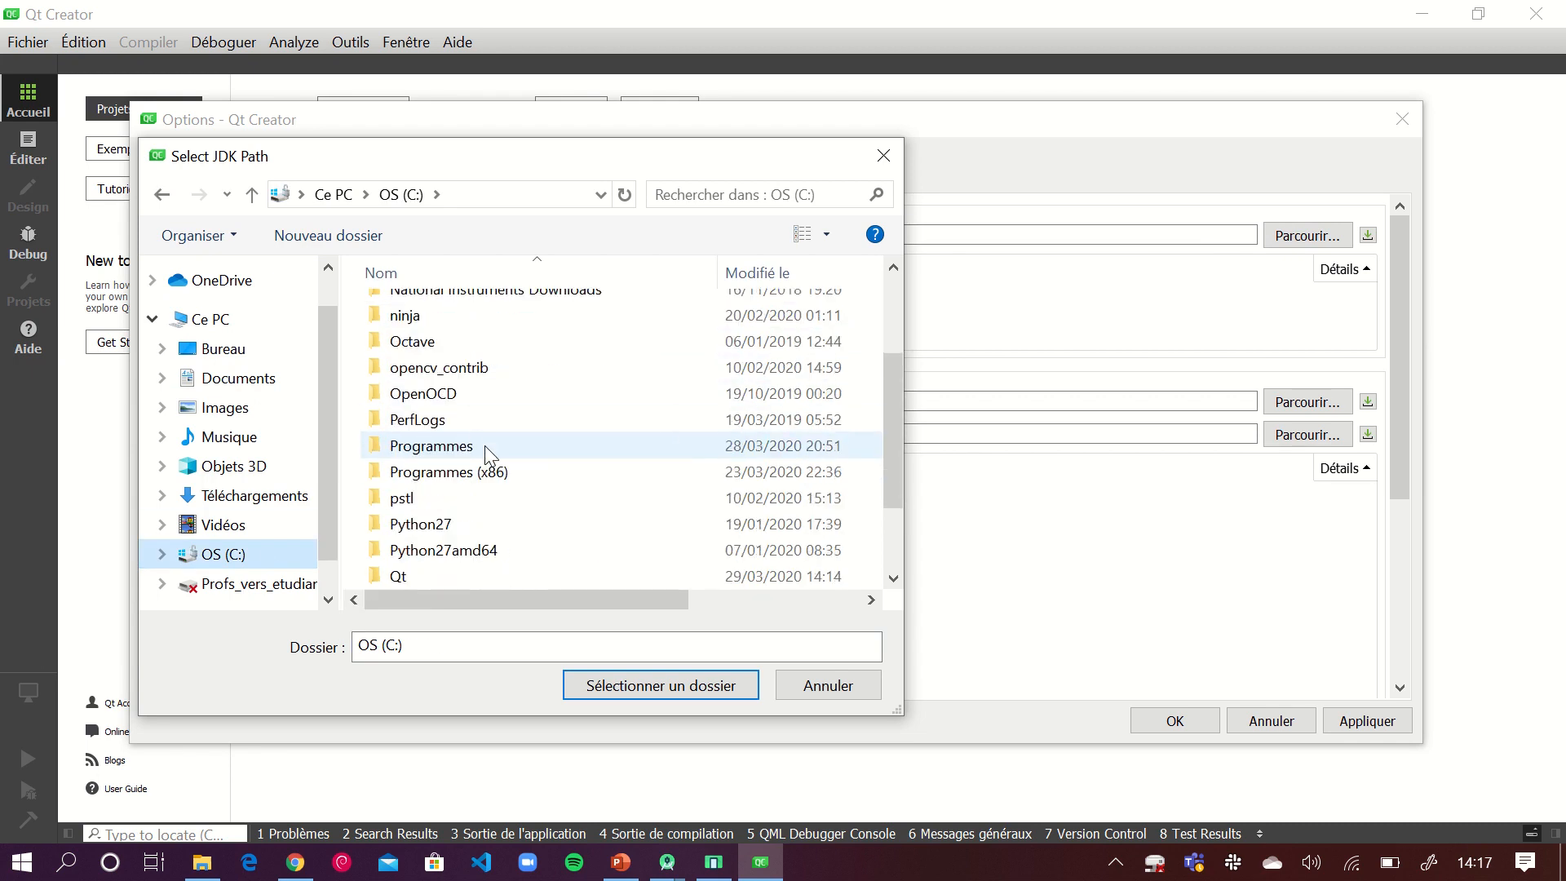
left_click(485, 445)
double_click(530, 444)
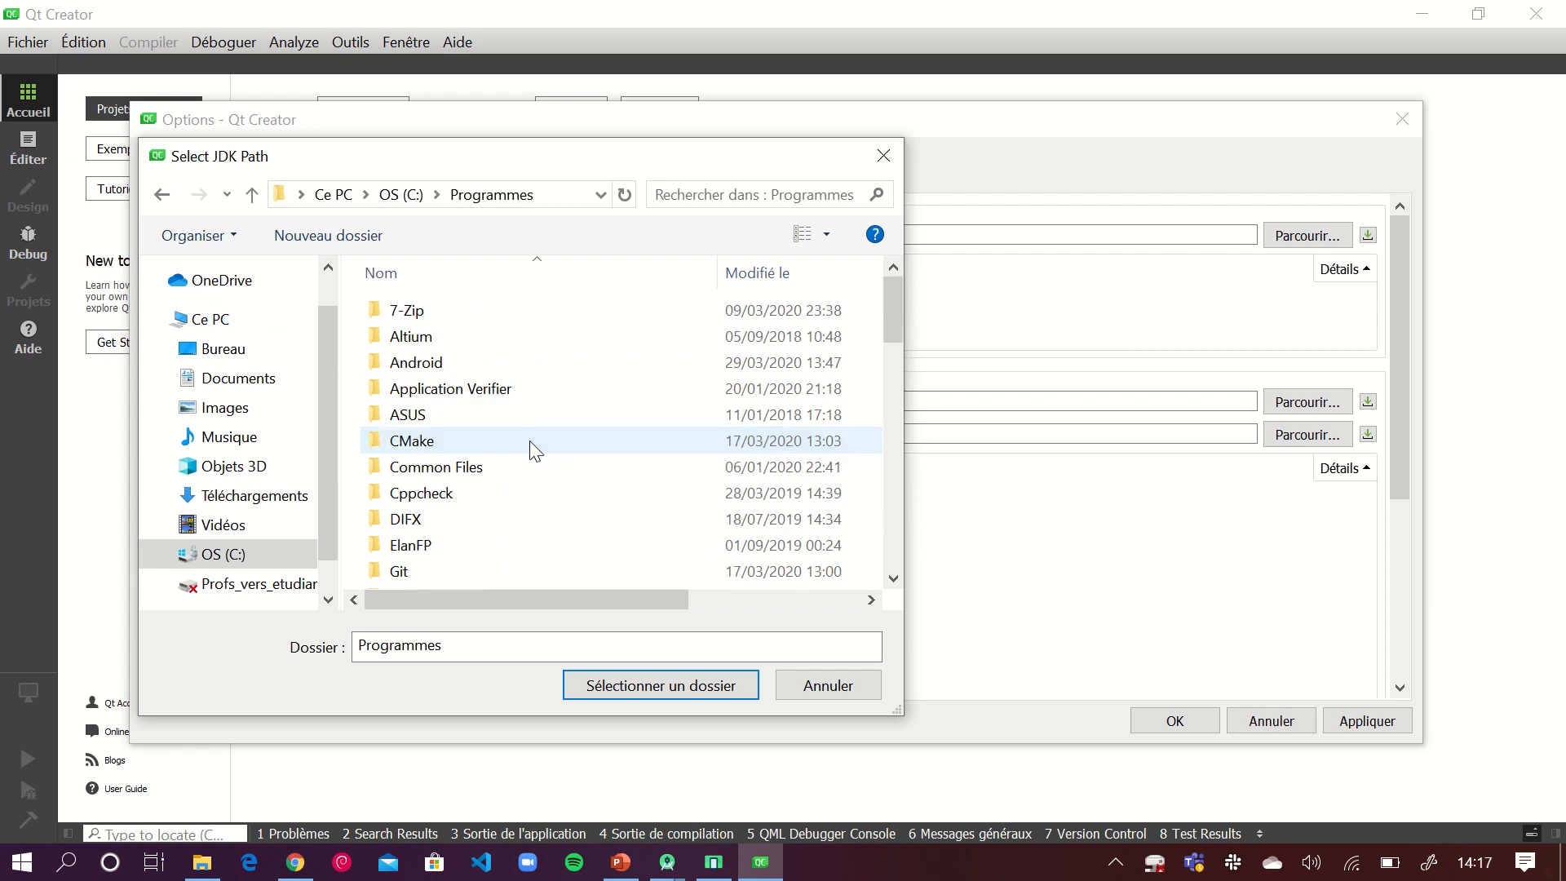
double_click(511, 364)
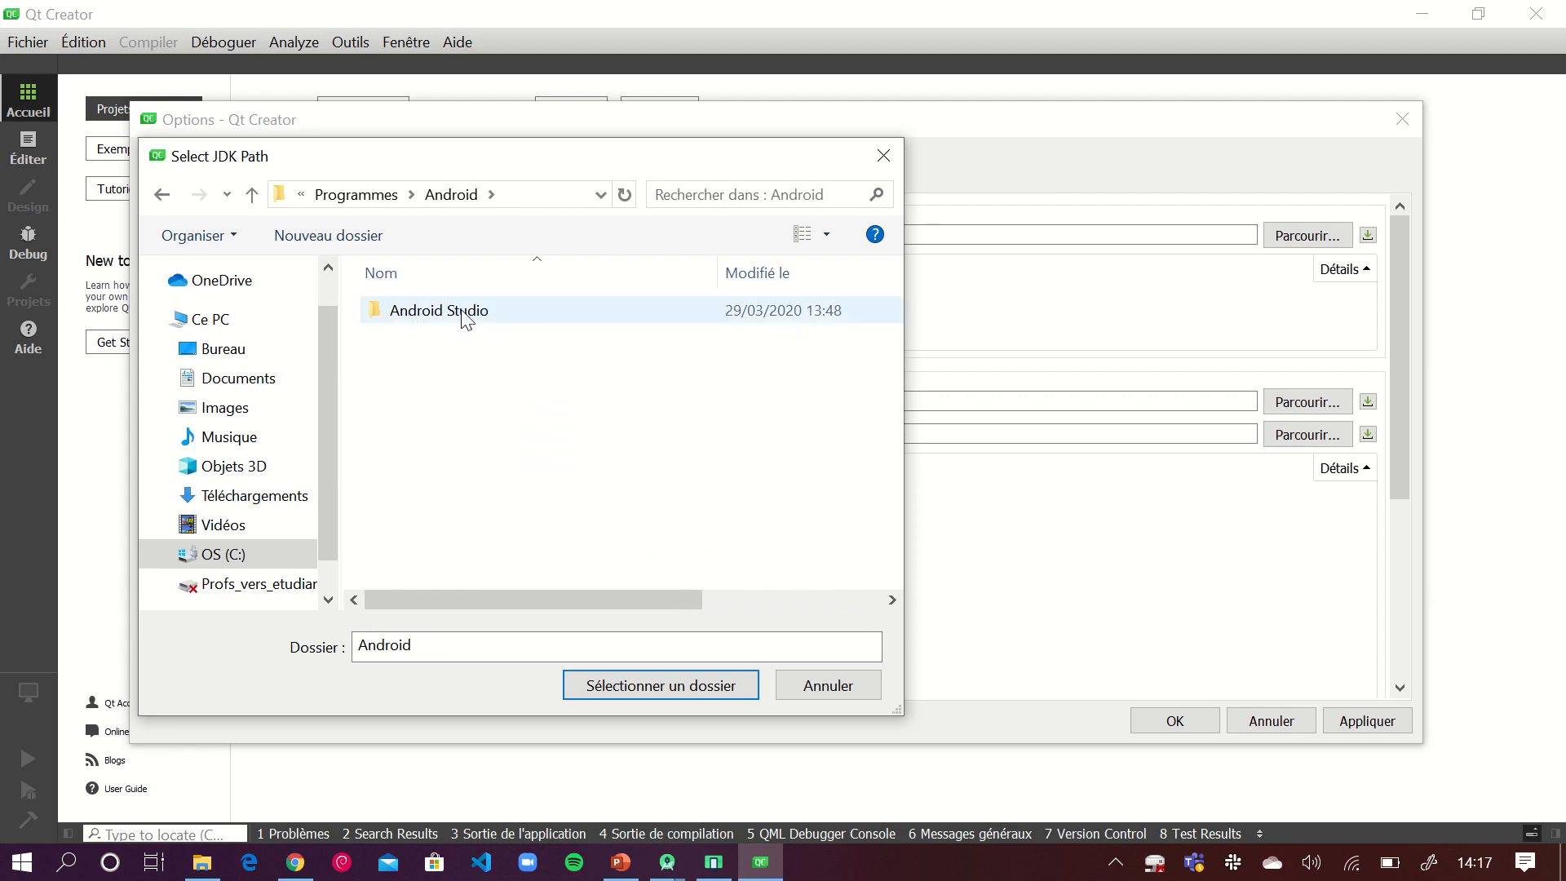
double_click(463, 317)
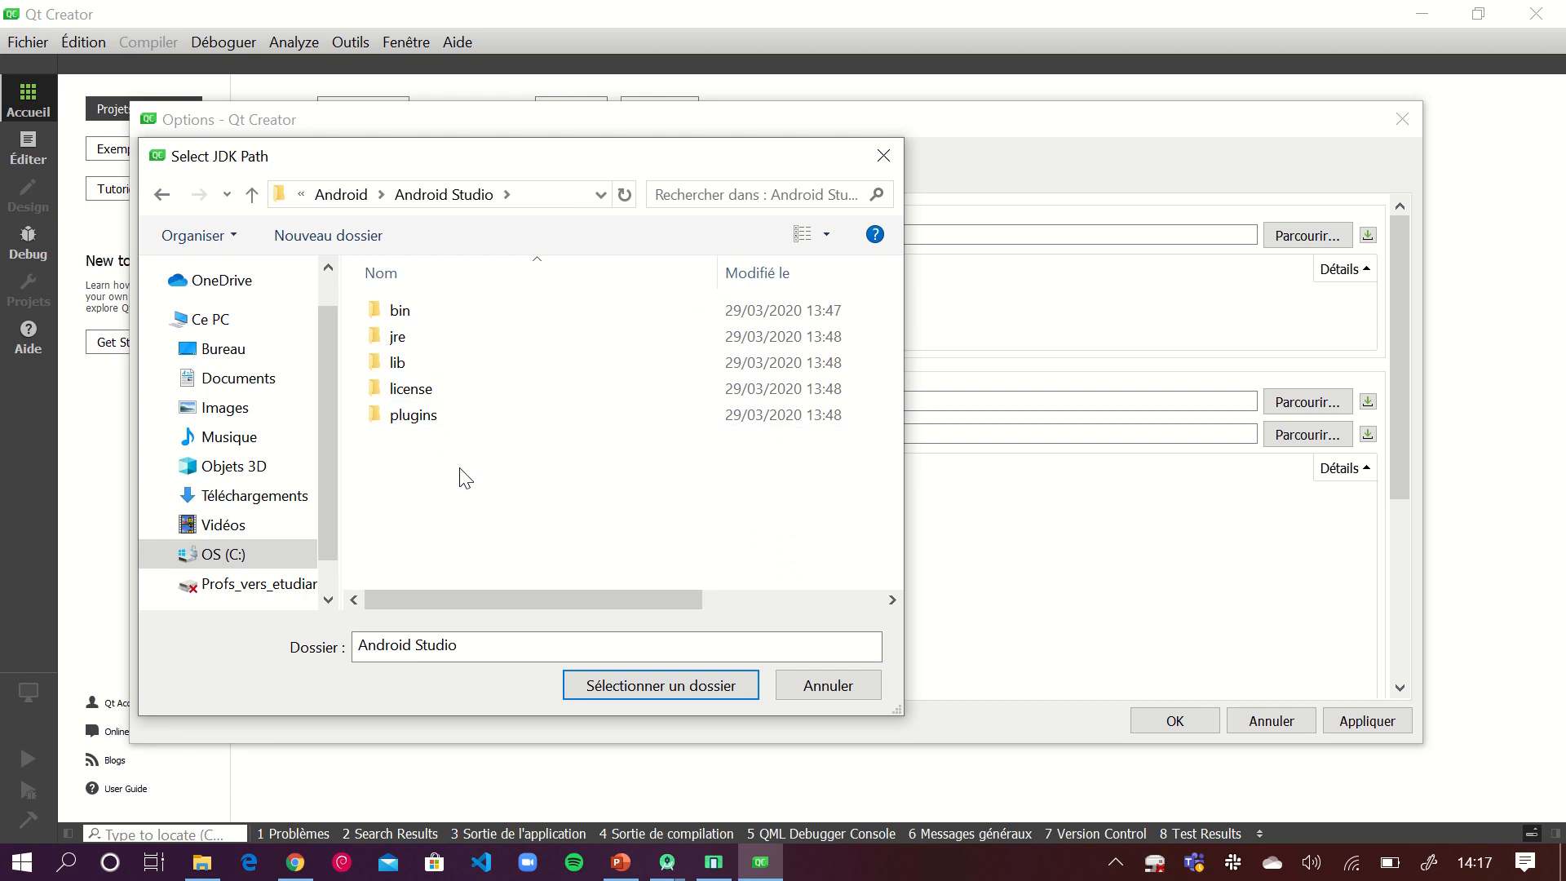
double_click(465, 344)
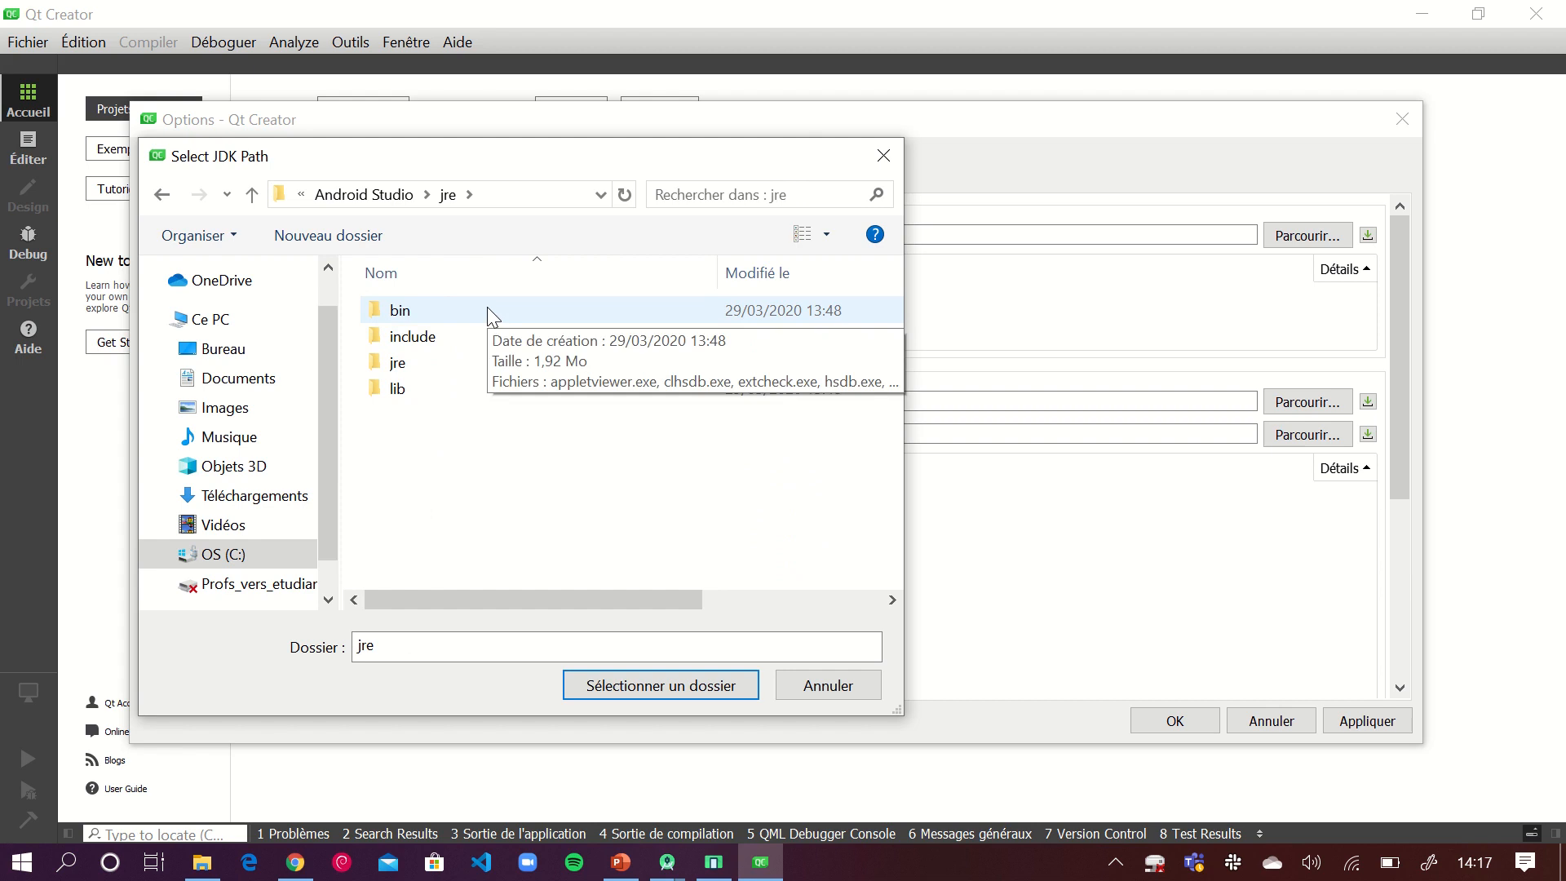
left_click(486, 307)
double_click(486, 307)
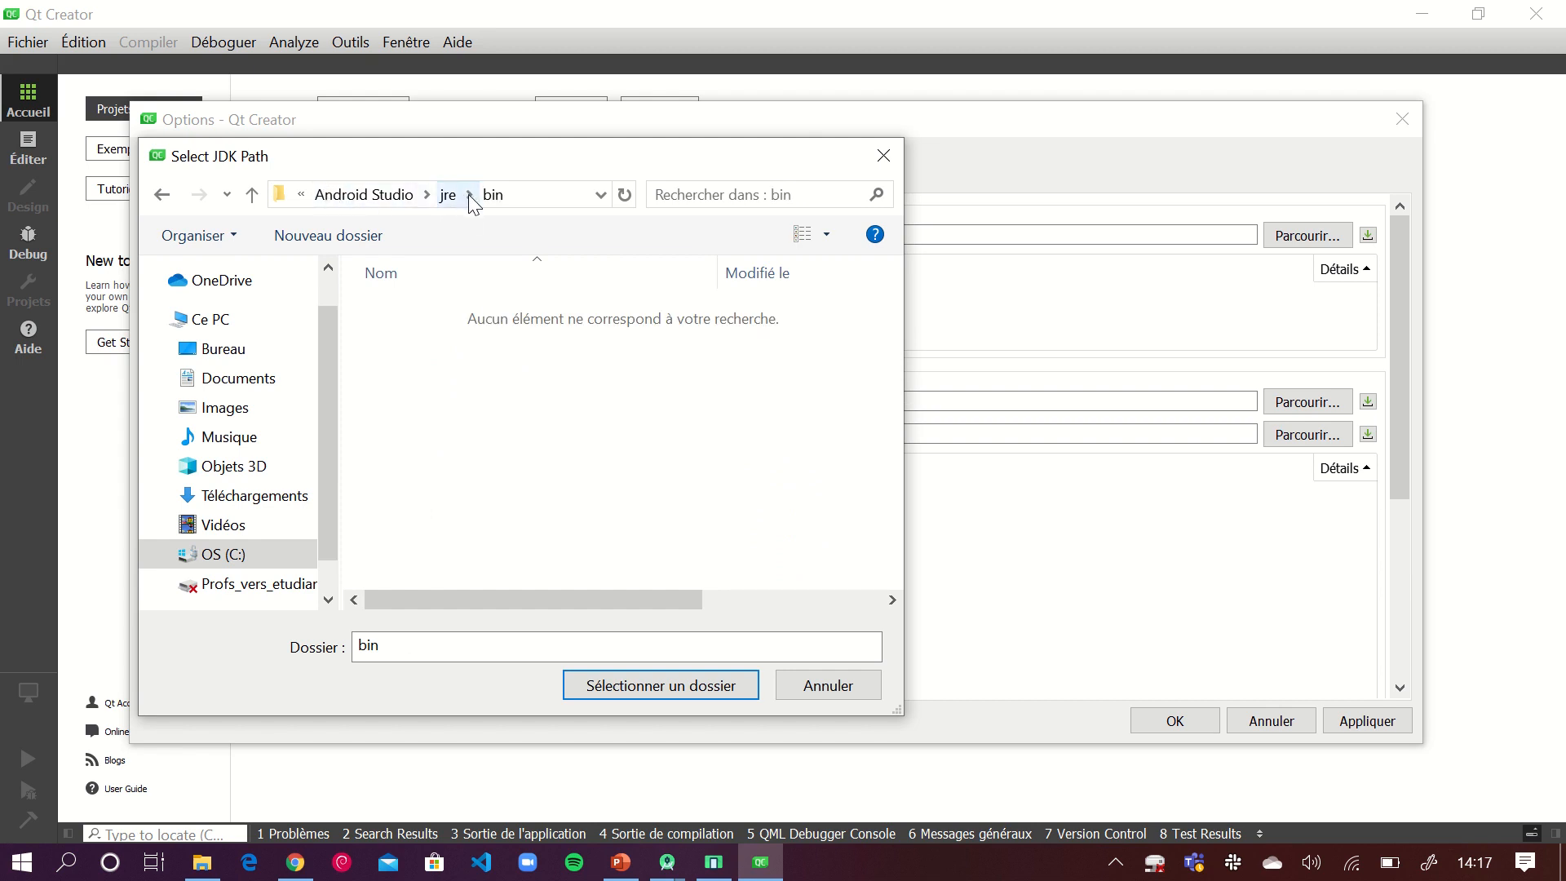
left_click(724, 687)
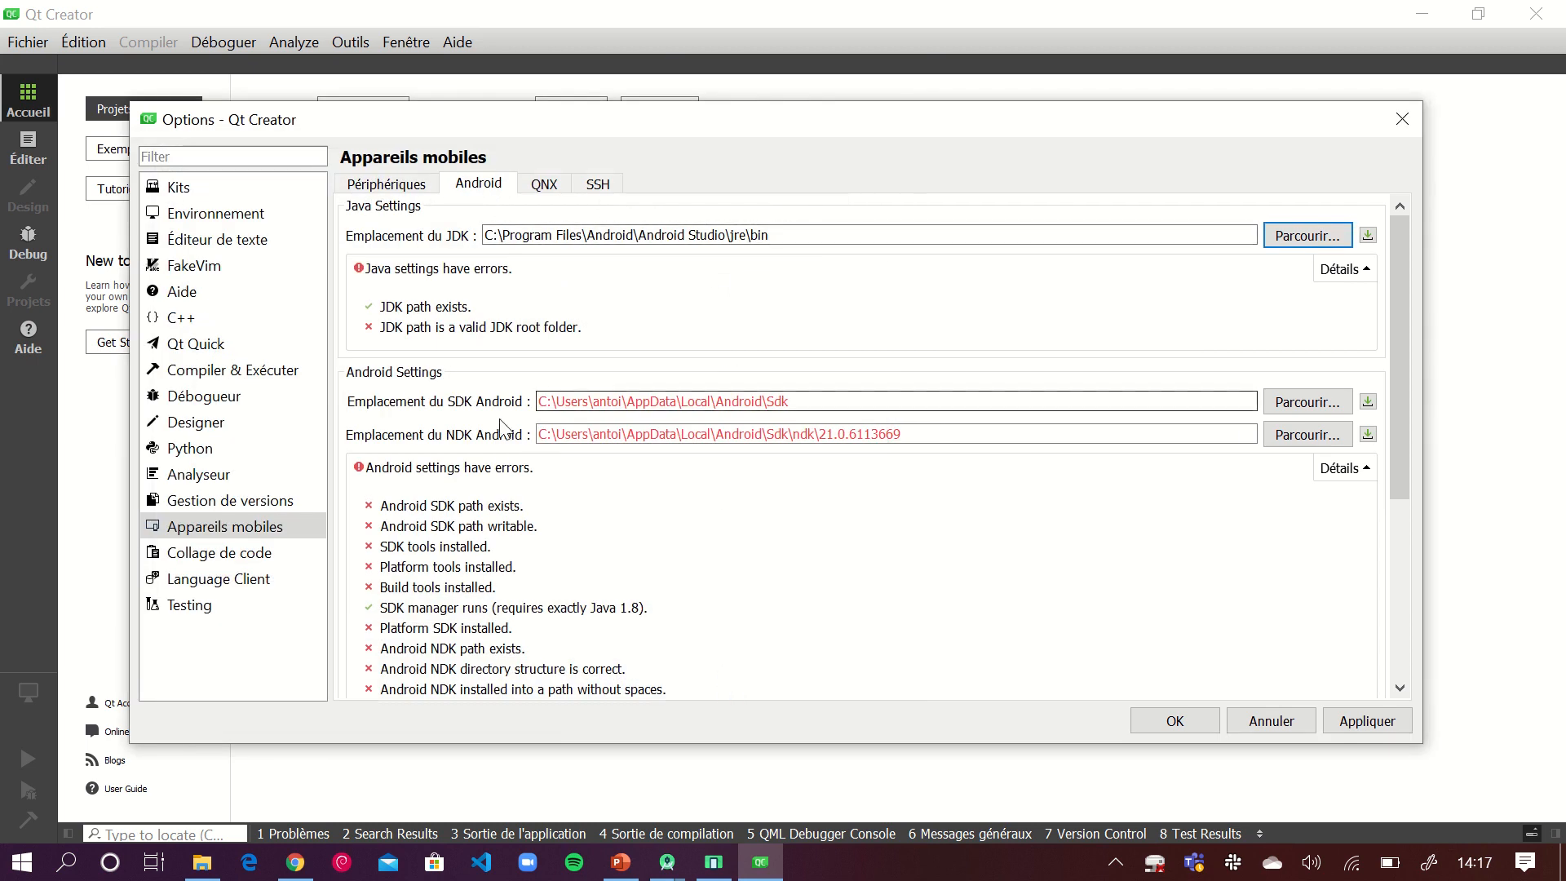
Browse to C:\Android\SDK and choose it as the Android SDK location.
scroll(485, 420, "down", 1)
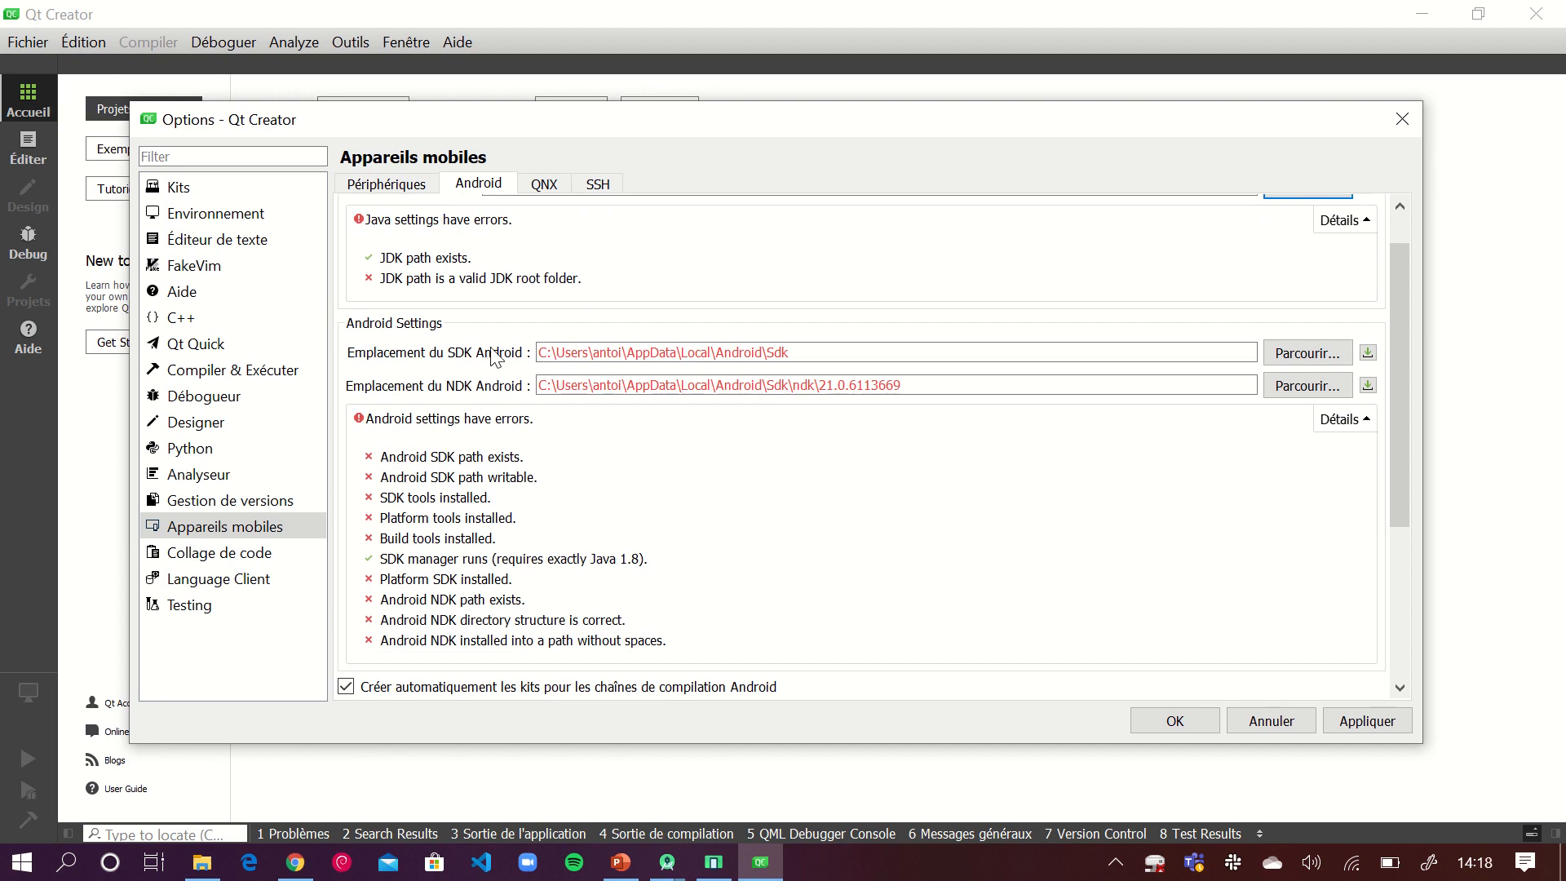
left_click(1300, 357)
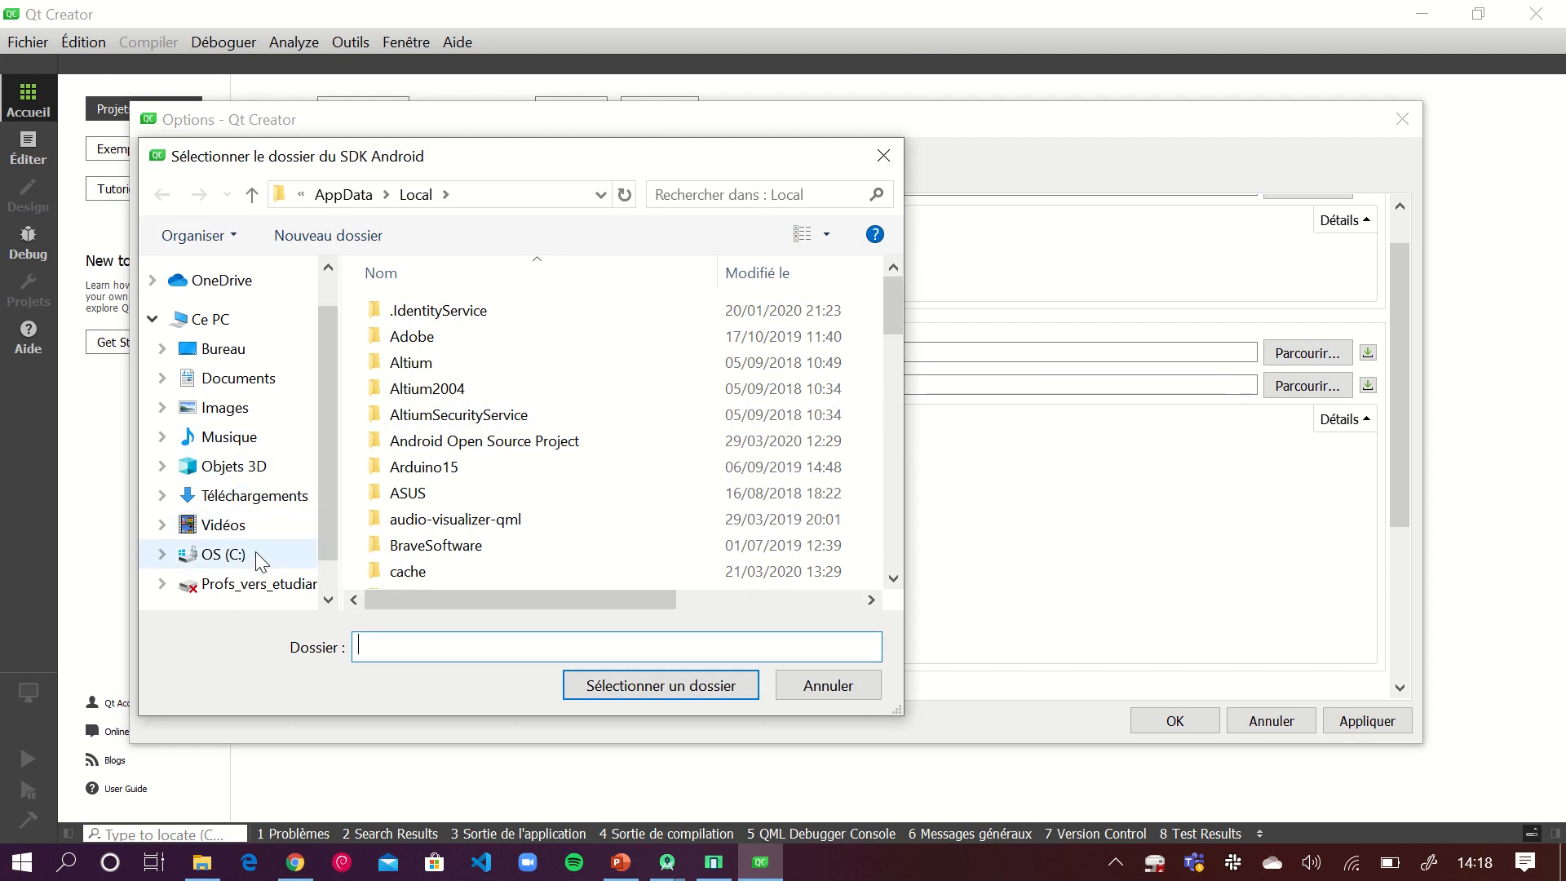
left_click(256, 556)
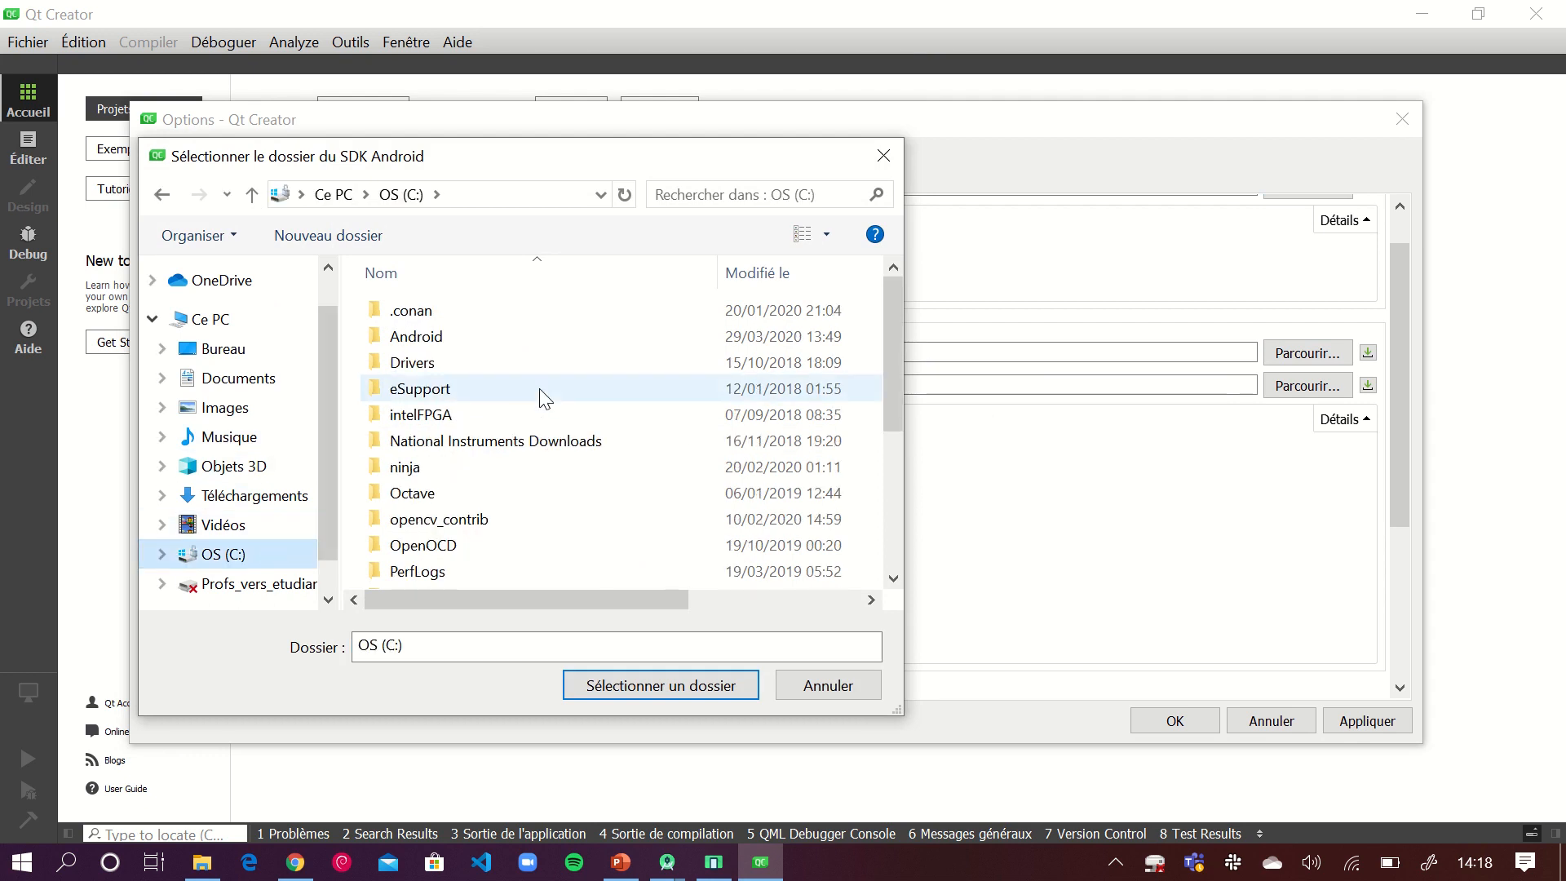
scroll(540, 398, "down", 1)
scroll(540, 398, "up", 1)
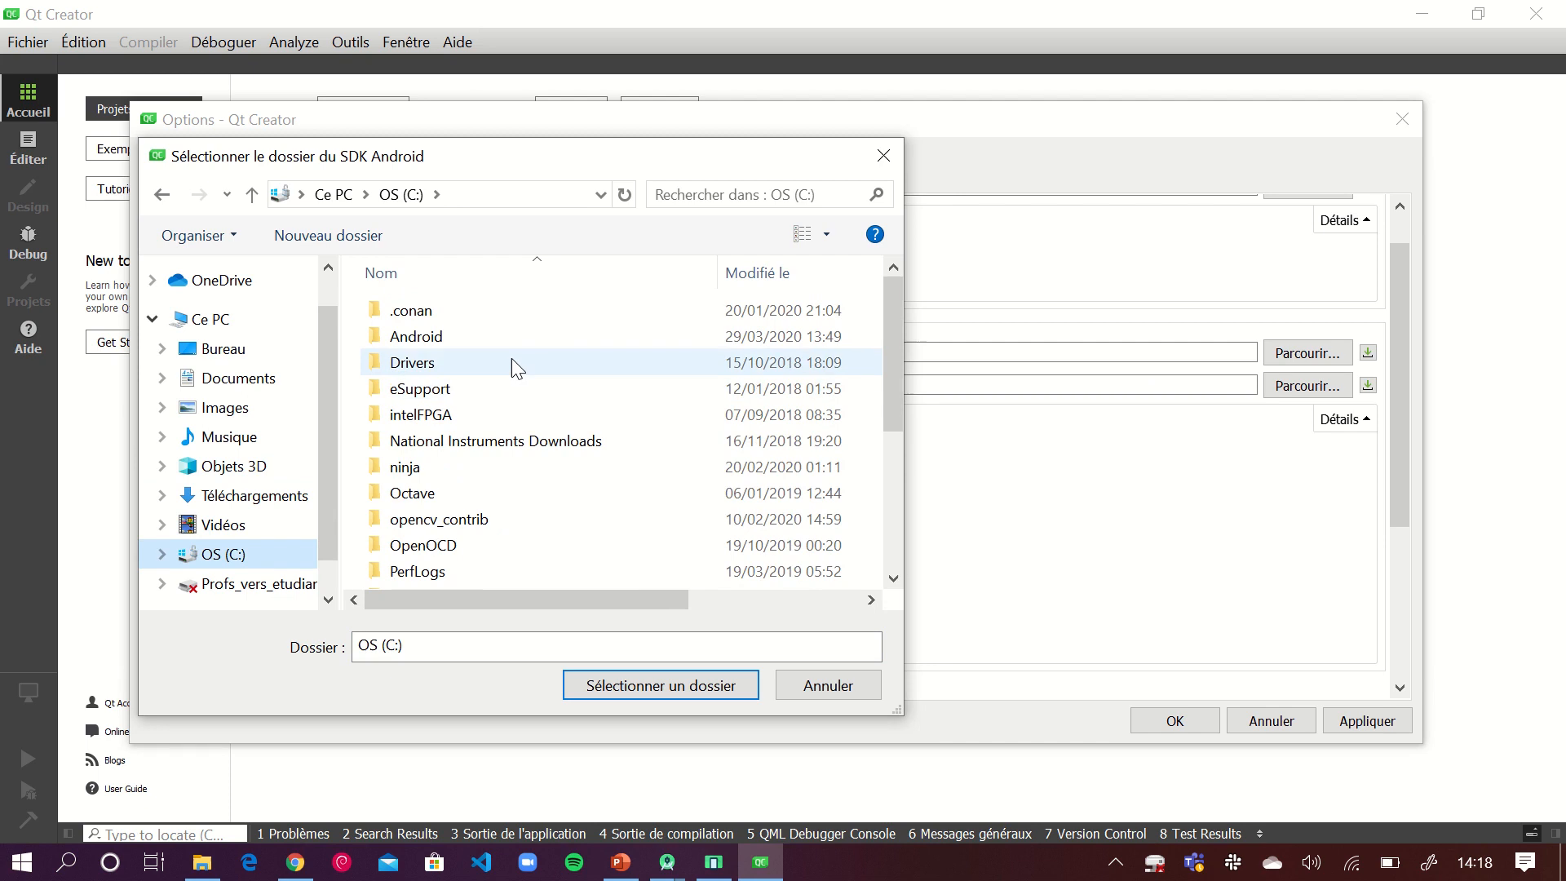
double_click(512, 338)
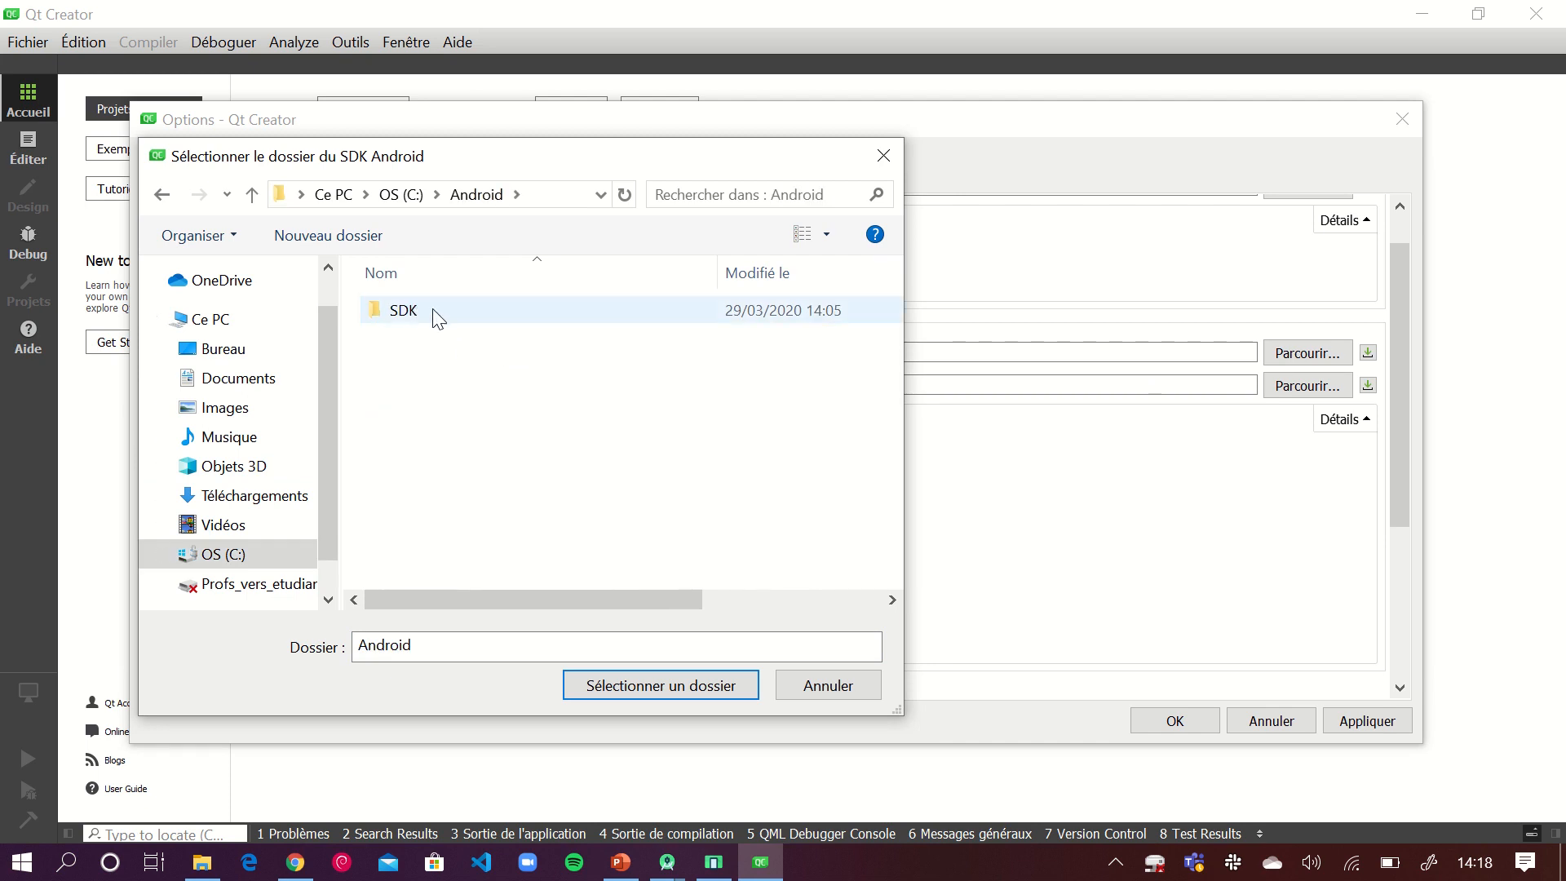
left_click(443, 310)
double_click(443, 309)
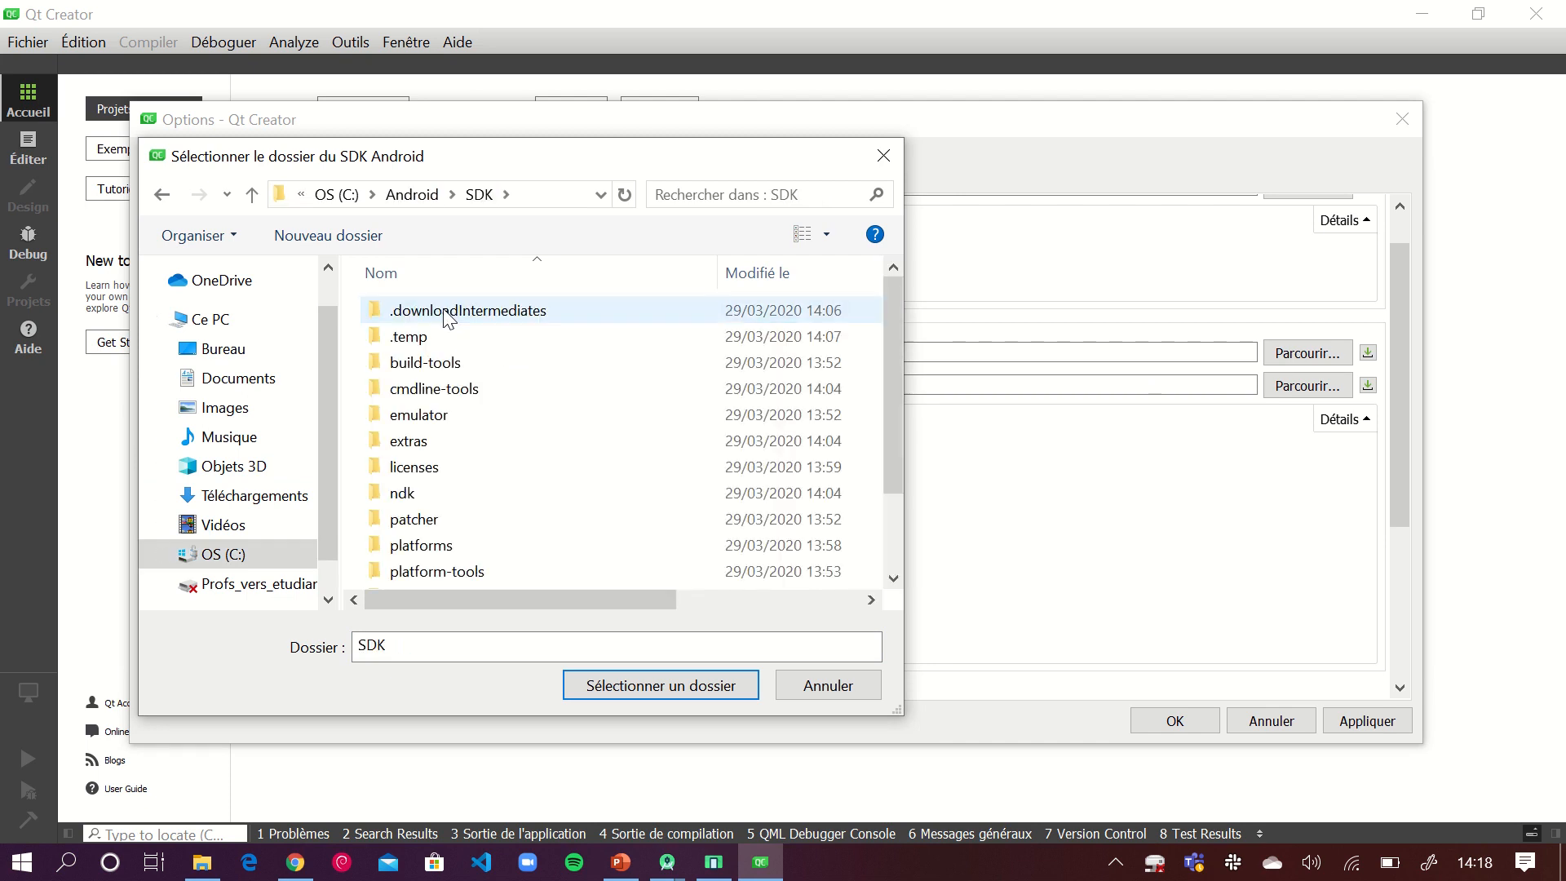
left_click(541, 195)
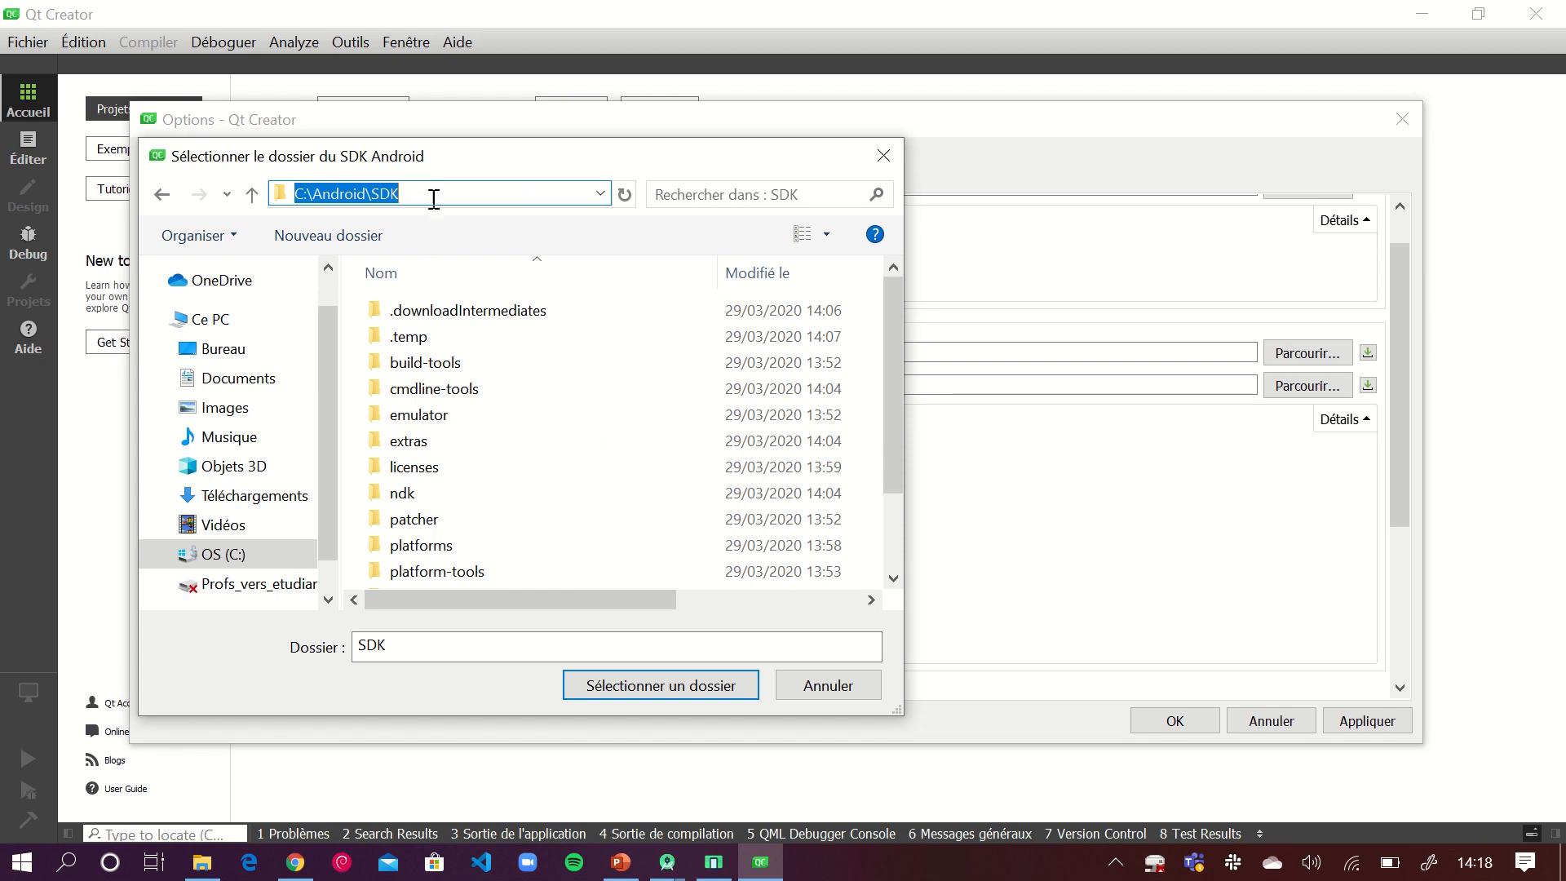
left_click_drag(409, 645, 338, 642)
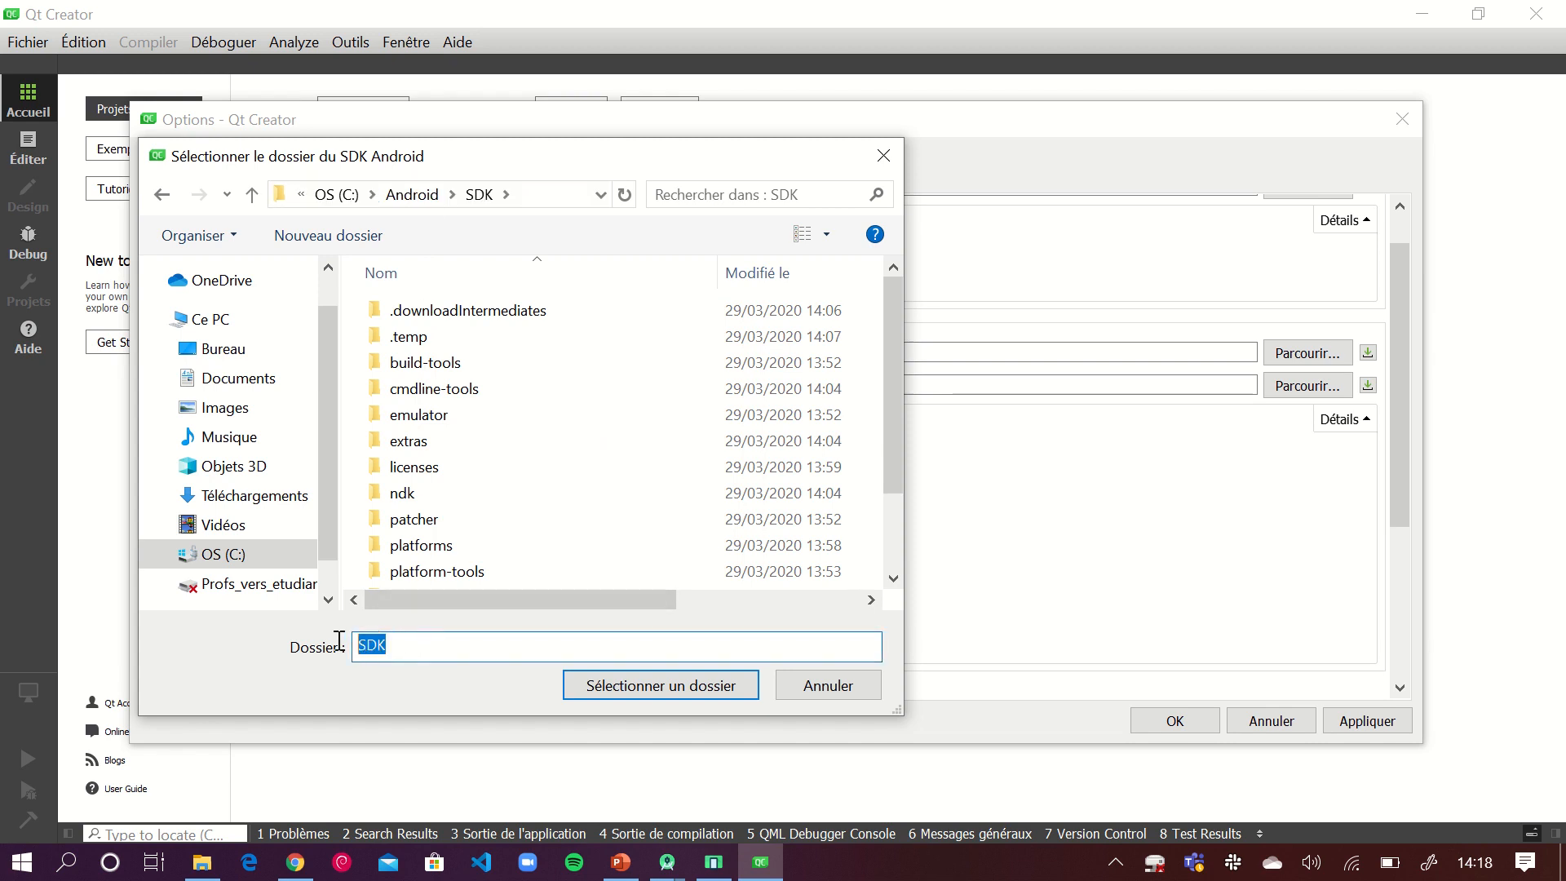
left_click(662, 684)
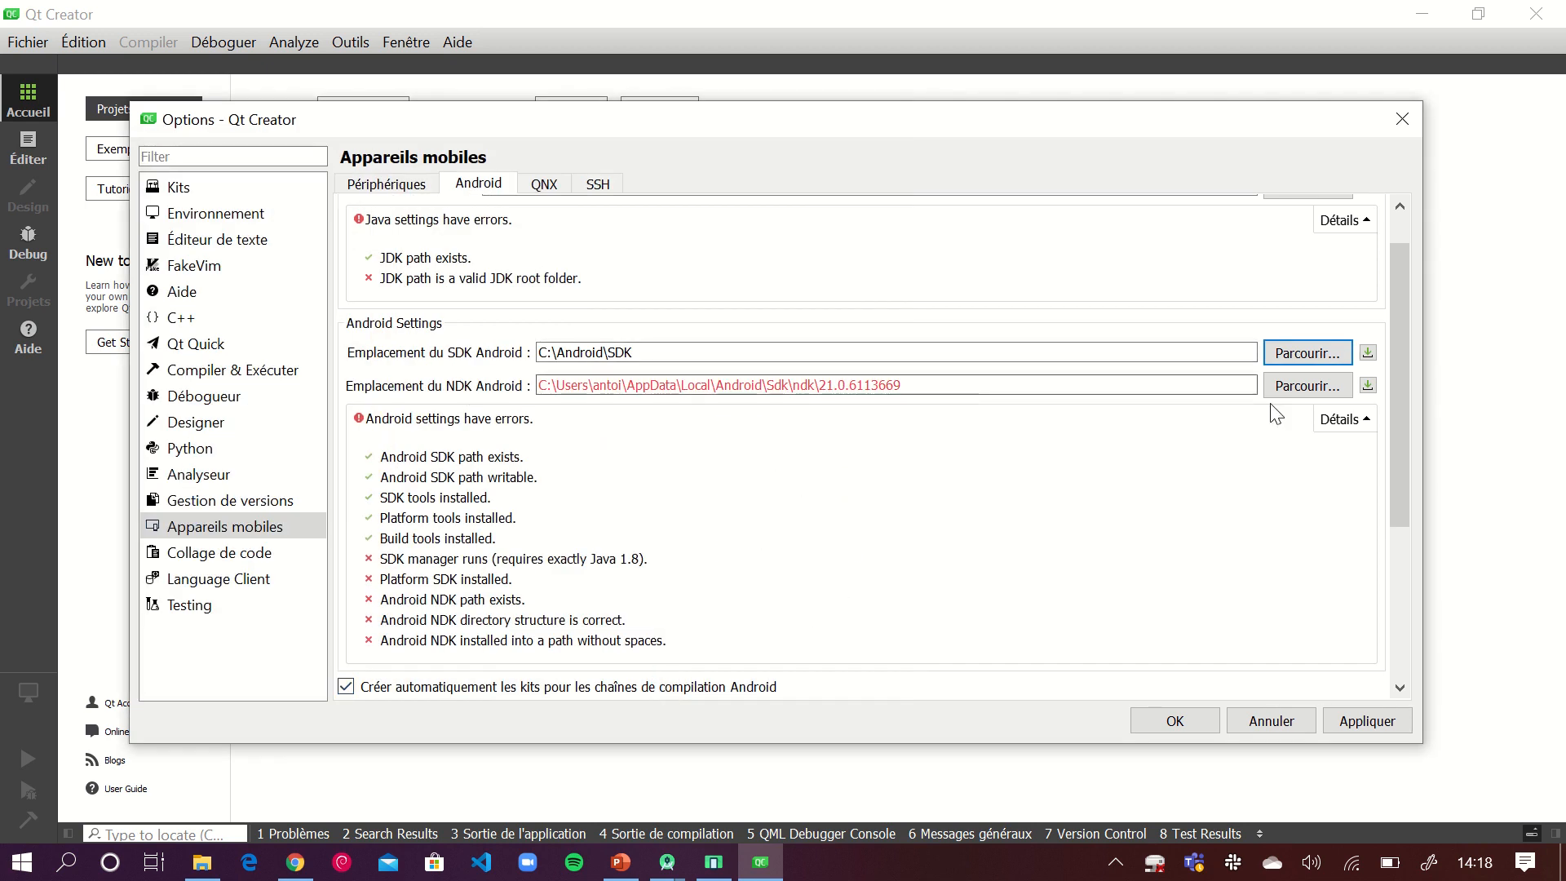
Browse to C:\Android\SDK\ndk\21.0.6113669 and choose it as the Android NDK location.
left_click(1300, 393)
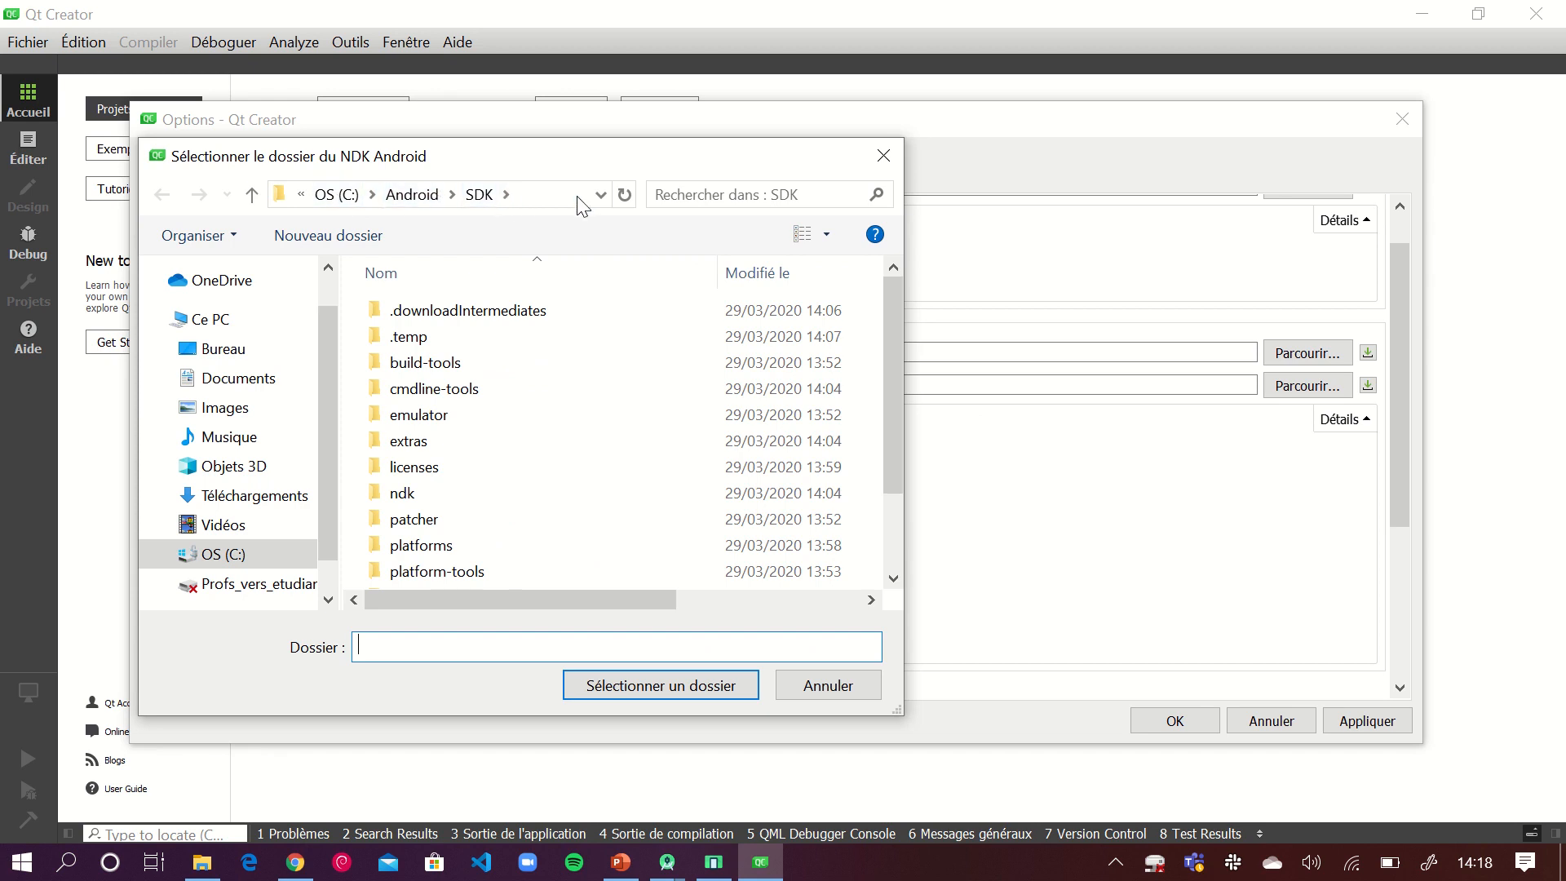
left_click(551, 198)
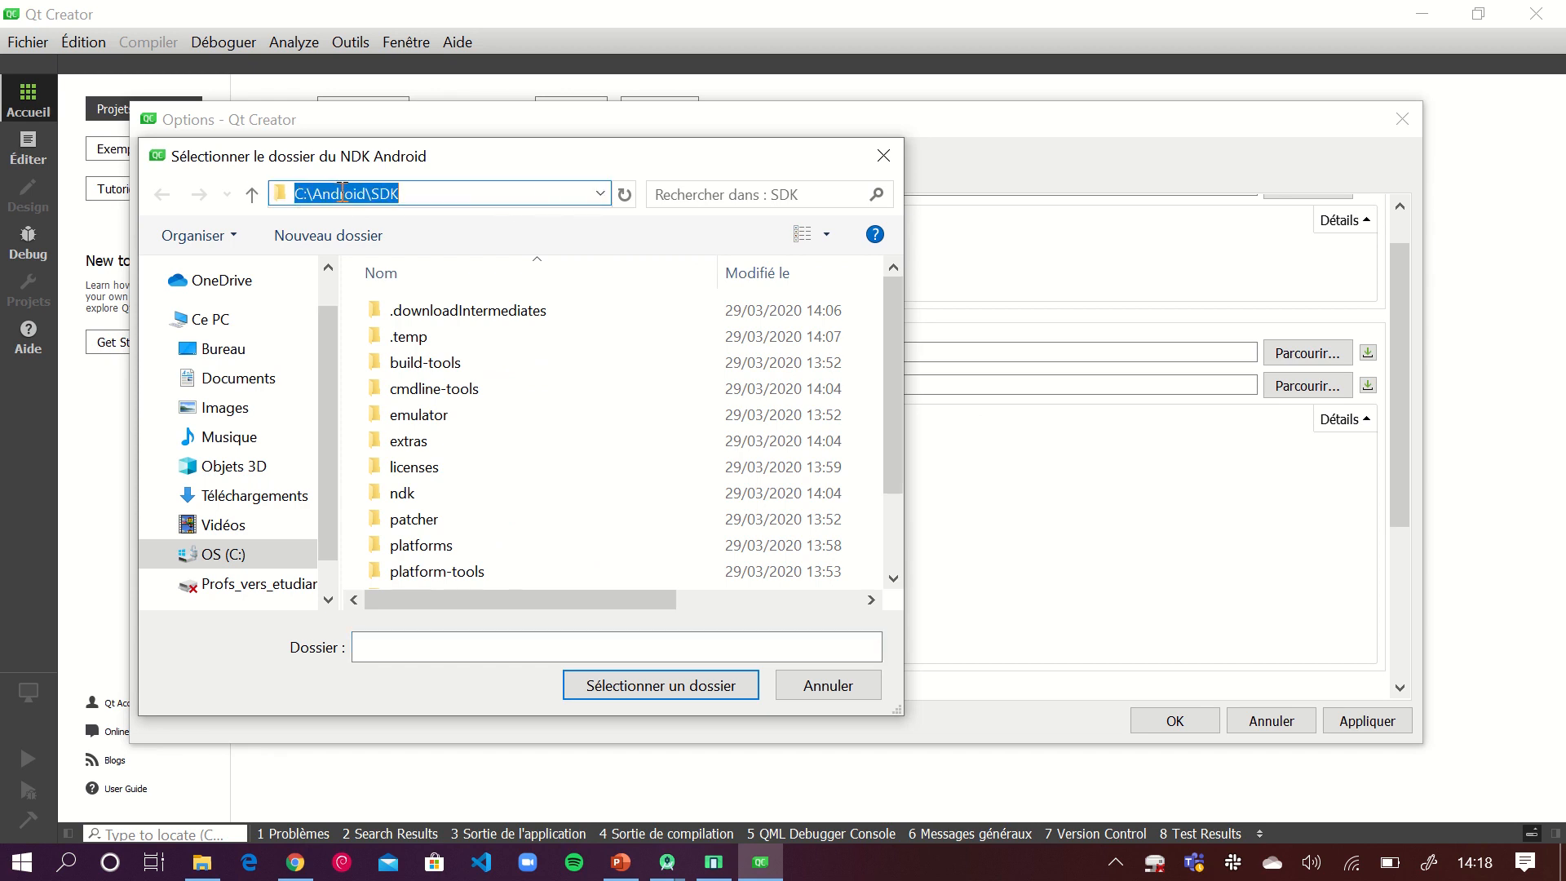
scroll(481, 408, "down", 1)
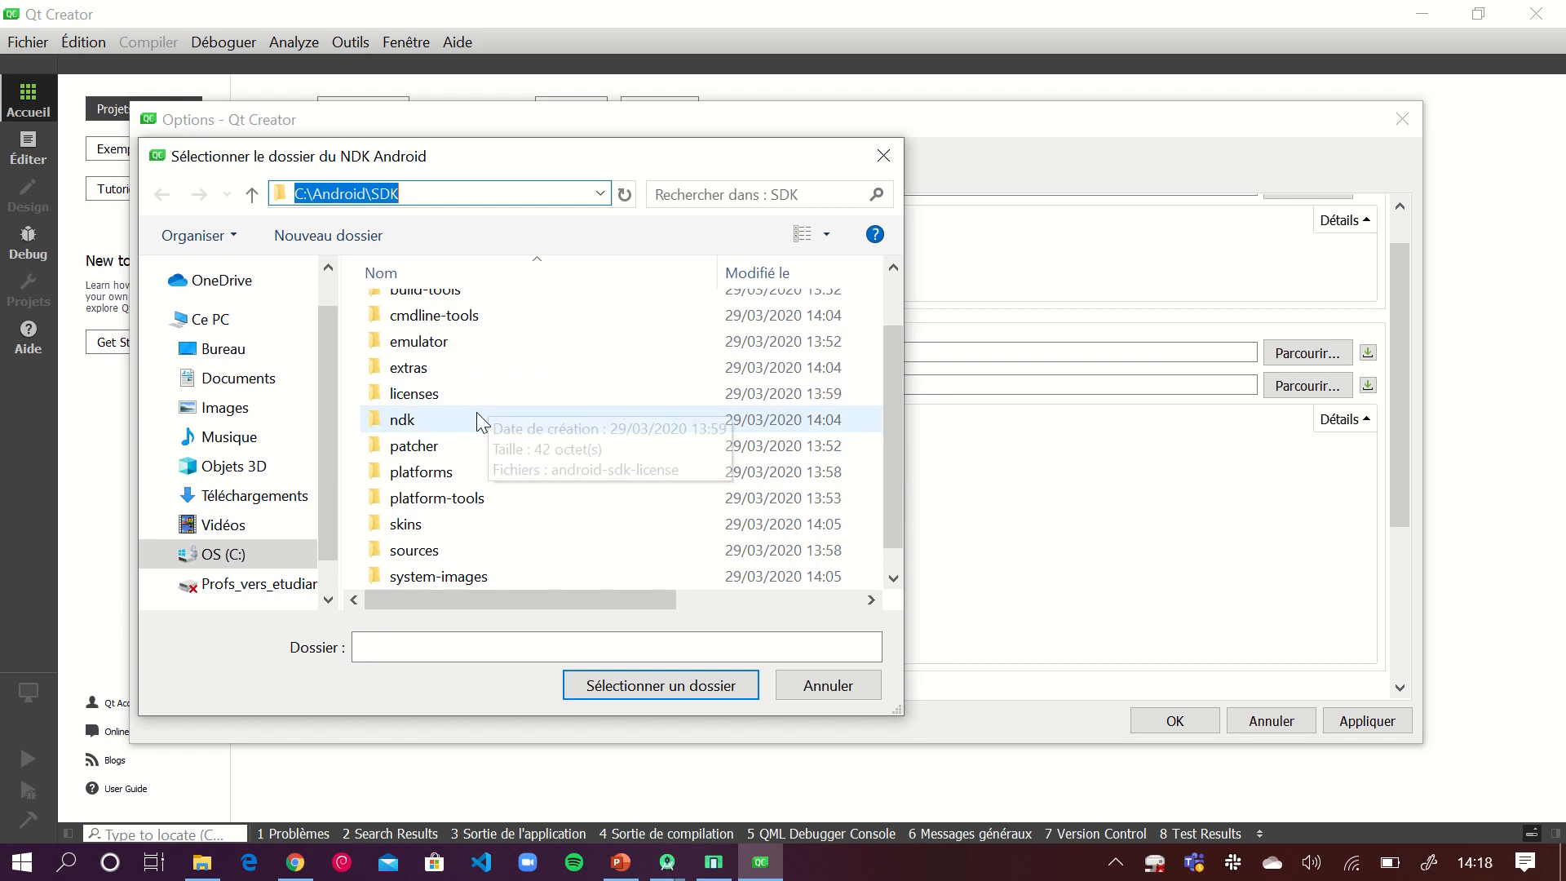
double_click(463, 429)
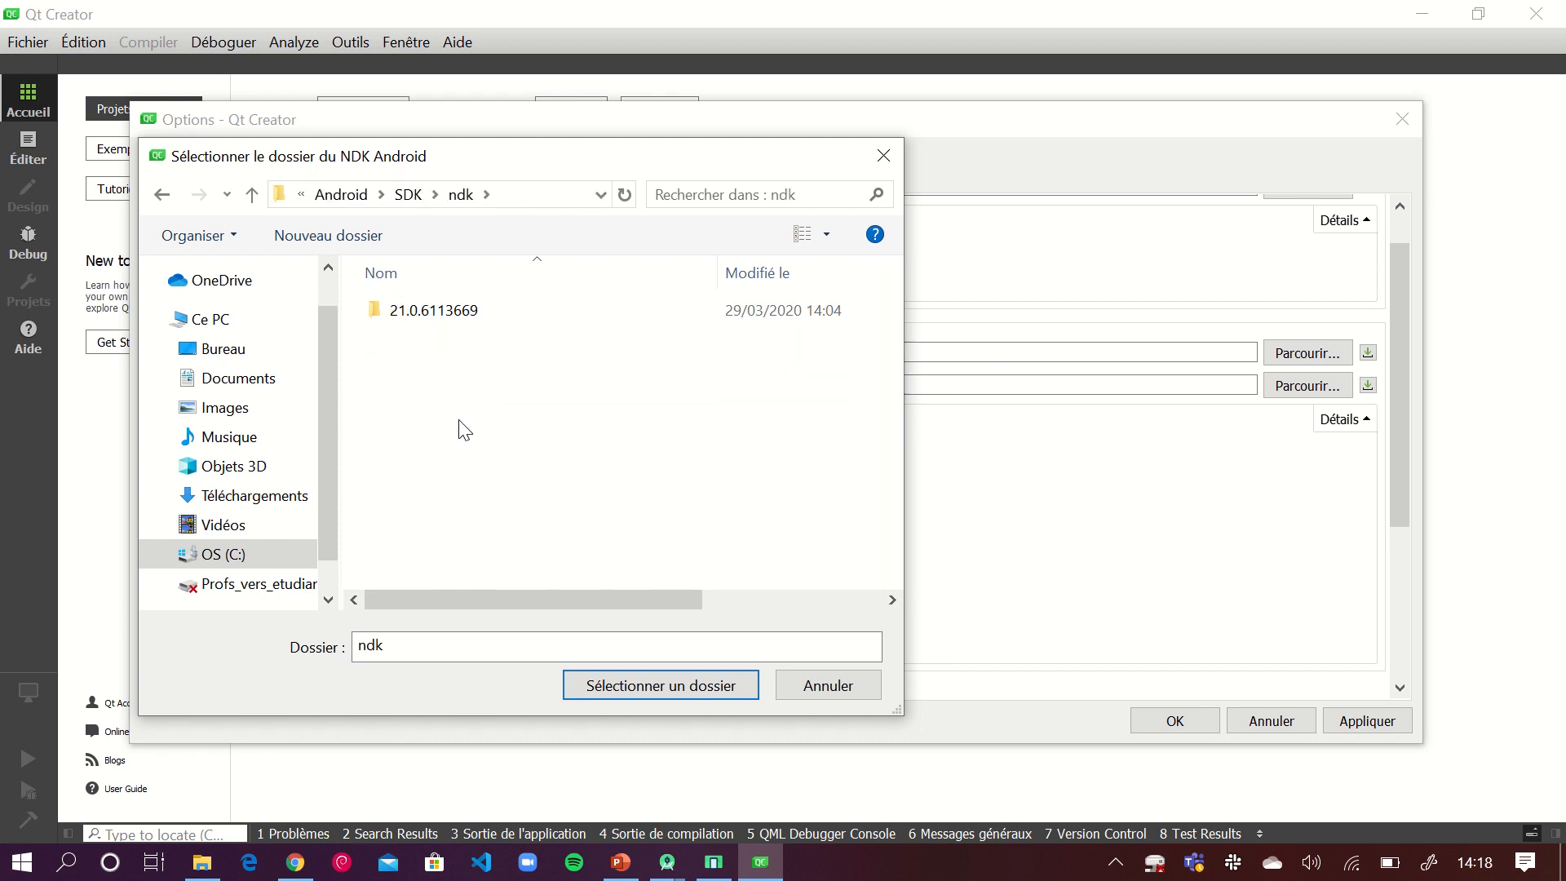
left_click(513, 308)
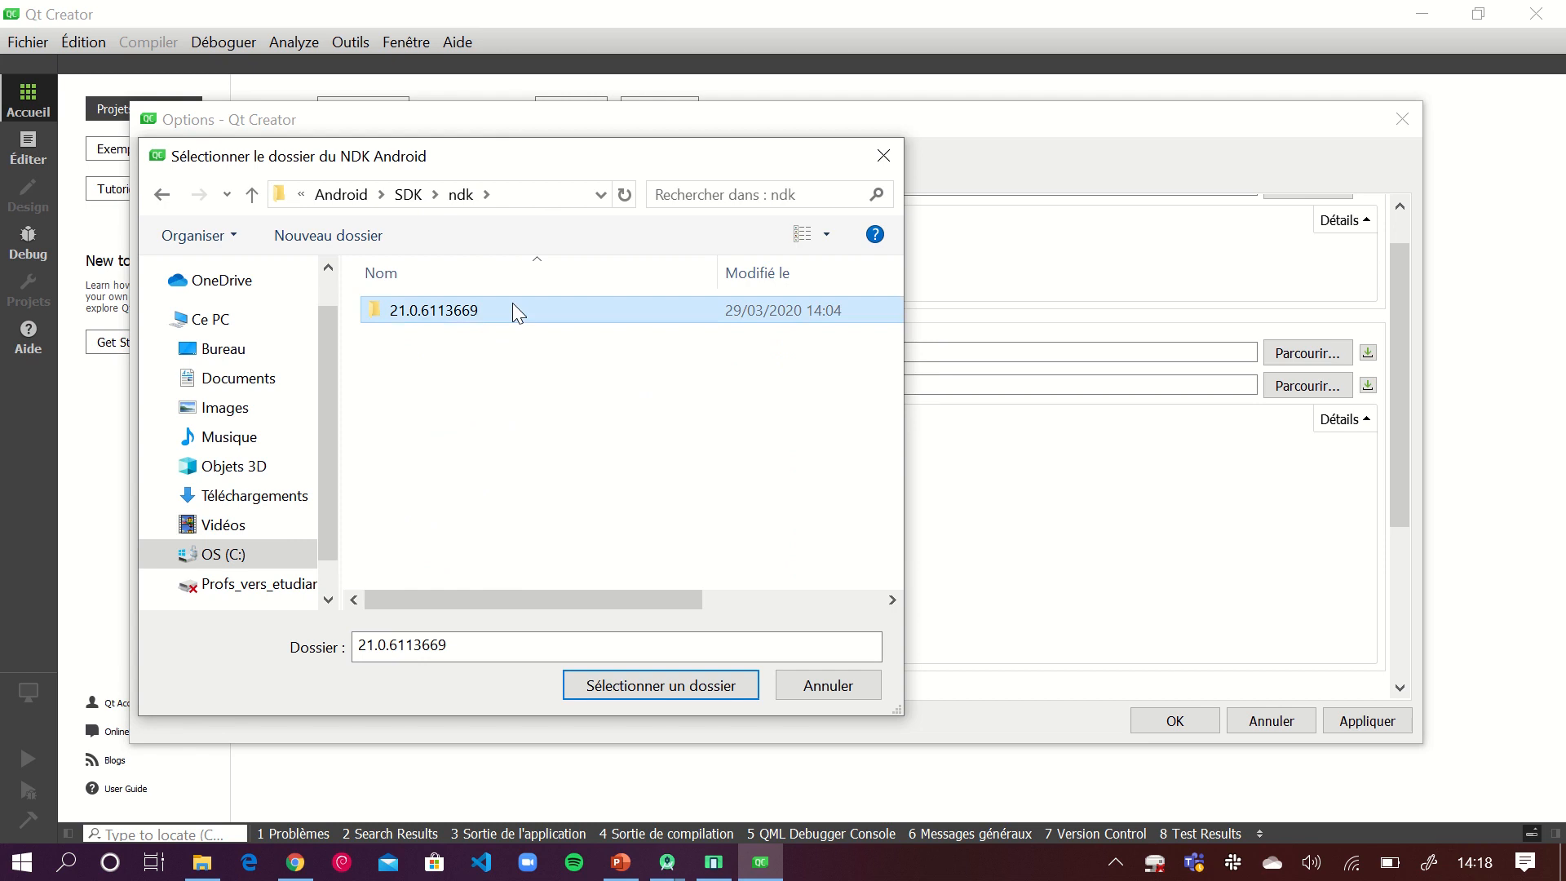
double_click(513, 308)
left_click(557, 192)
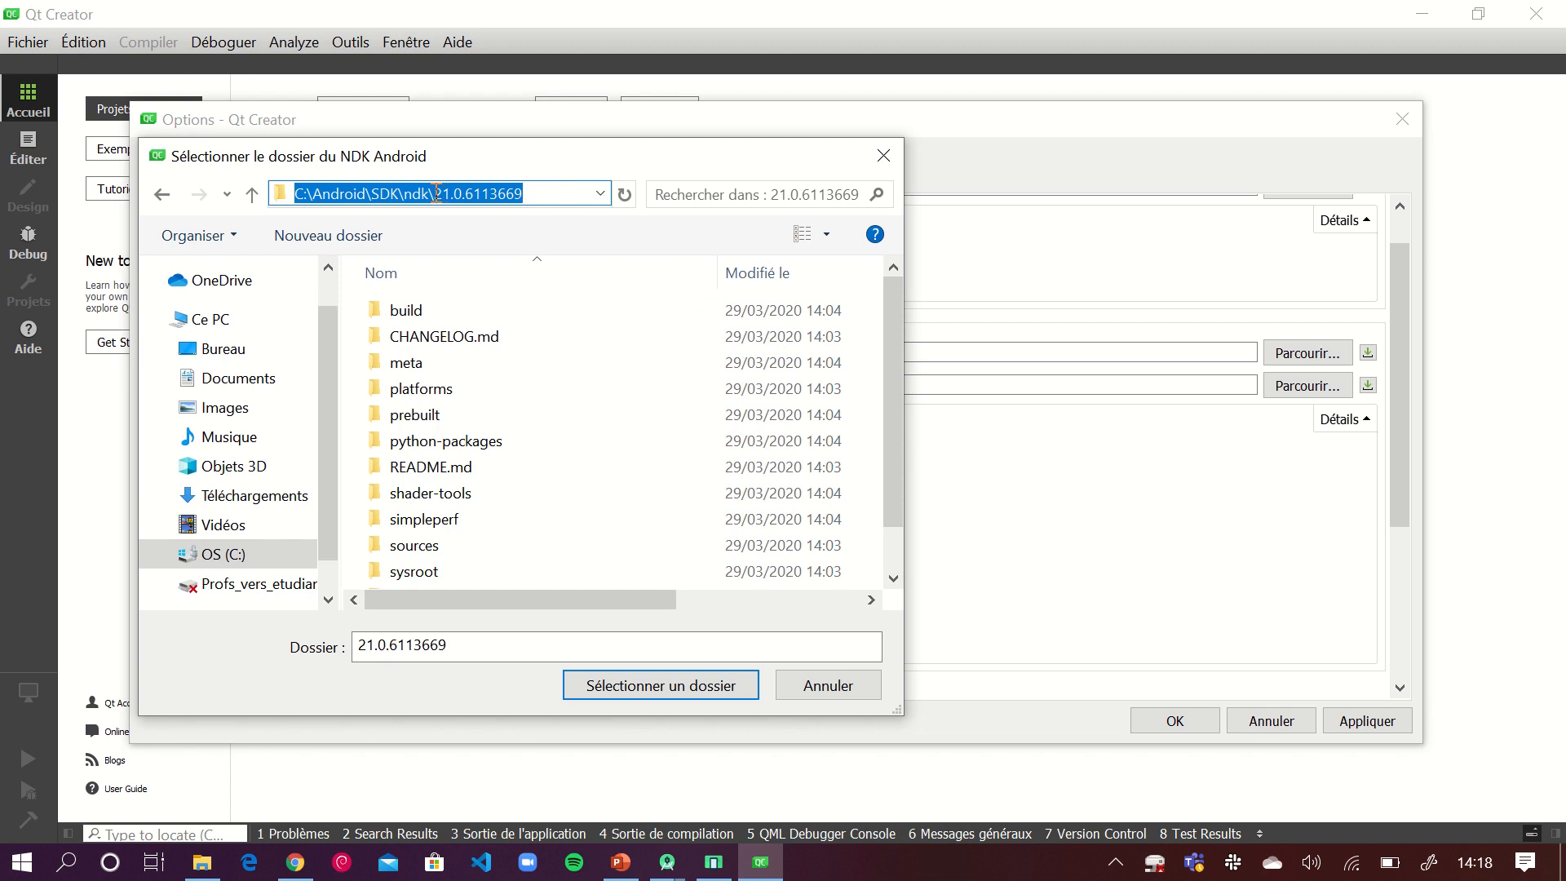
left_click_drag(454, 650, 328, 637)
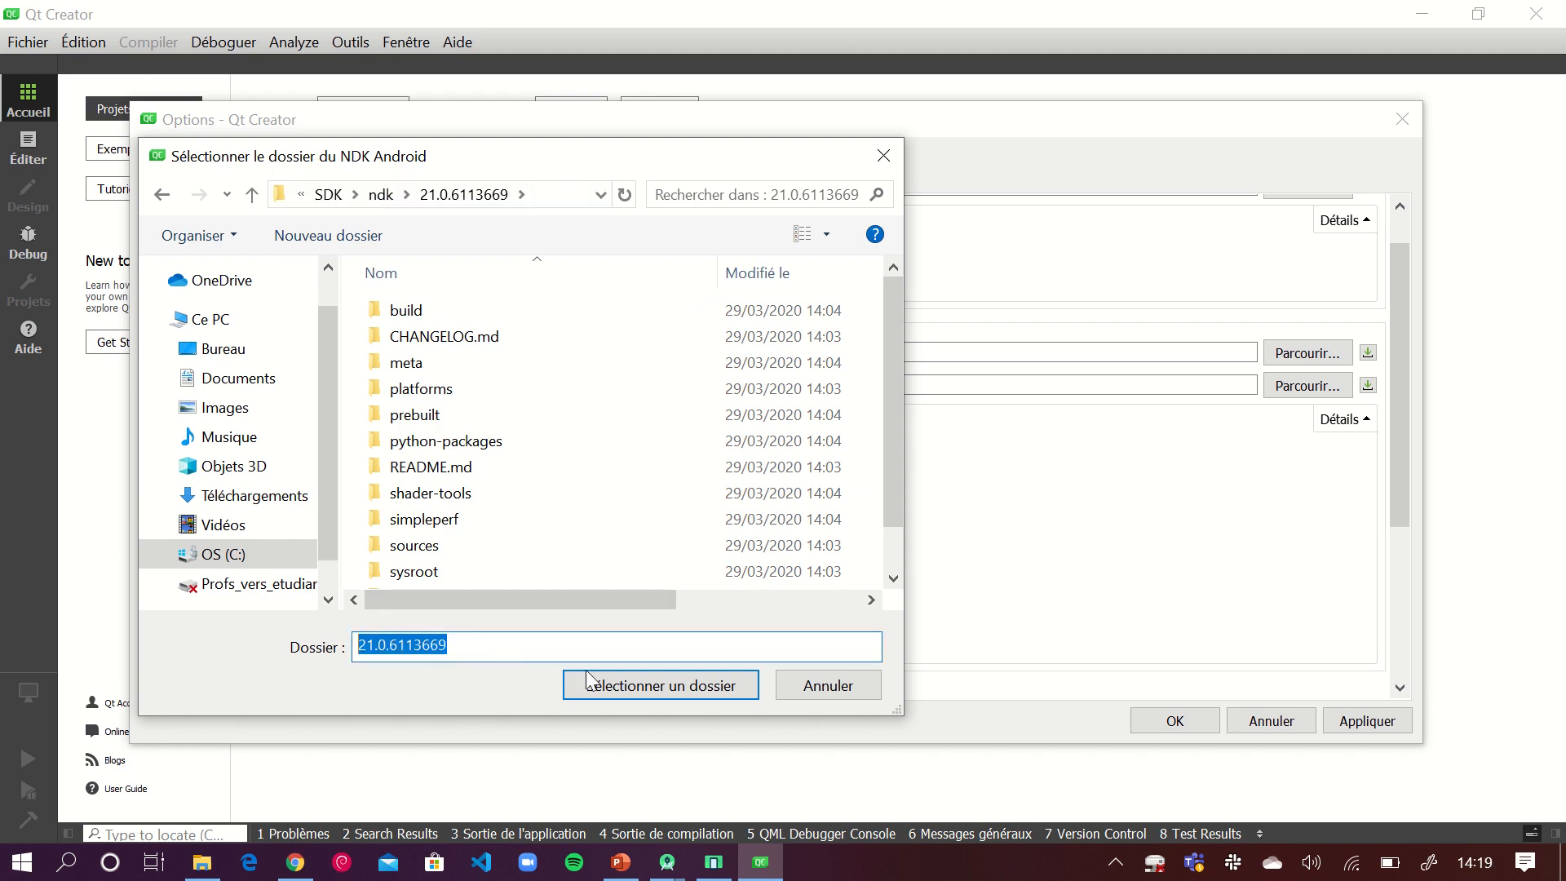
left_click(673, 683)
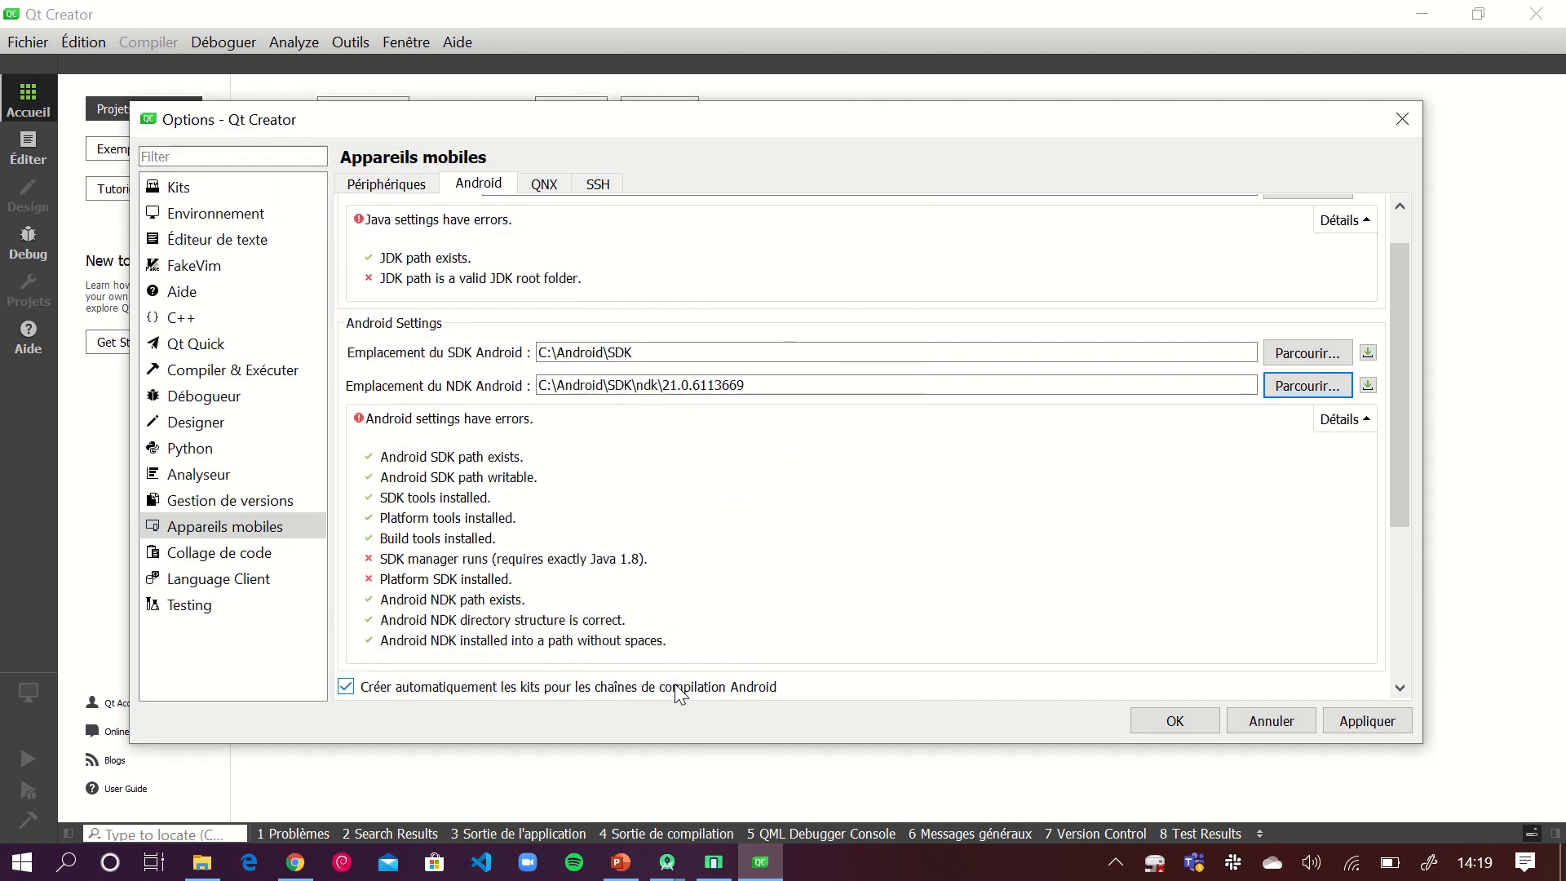
left_click(864, 383)
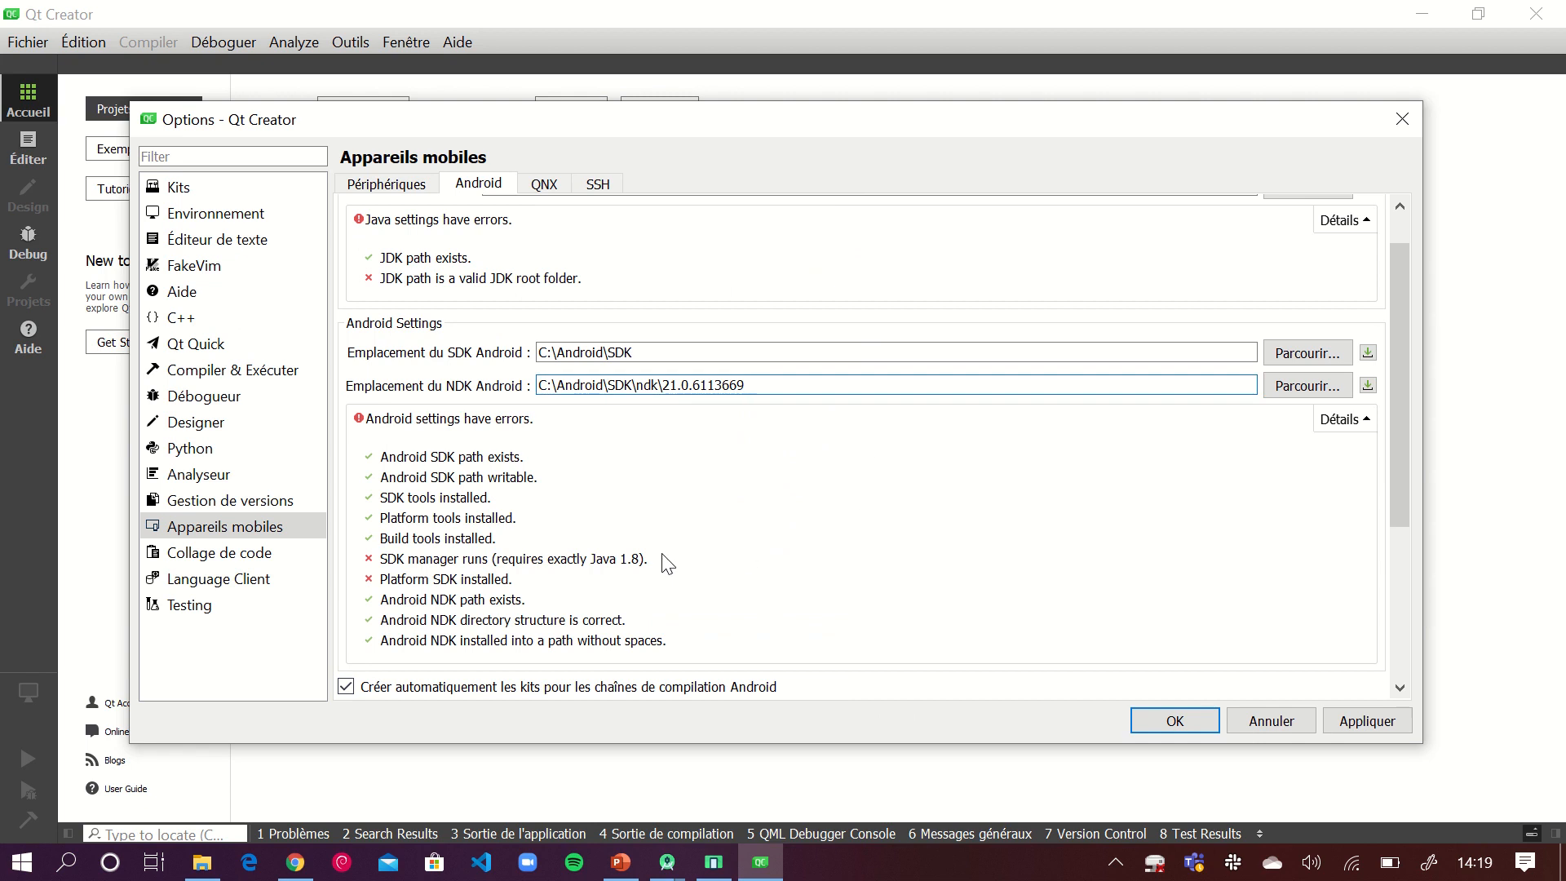
Review the Java and Android settings checks and shorten the JDK location to C:\Program Files\Android\Android Studio\jre.
scroll(497, 487, "down", 1)
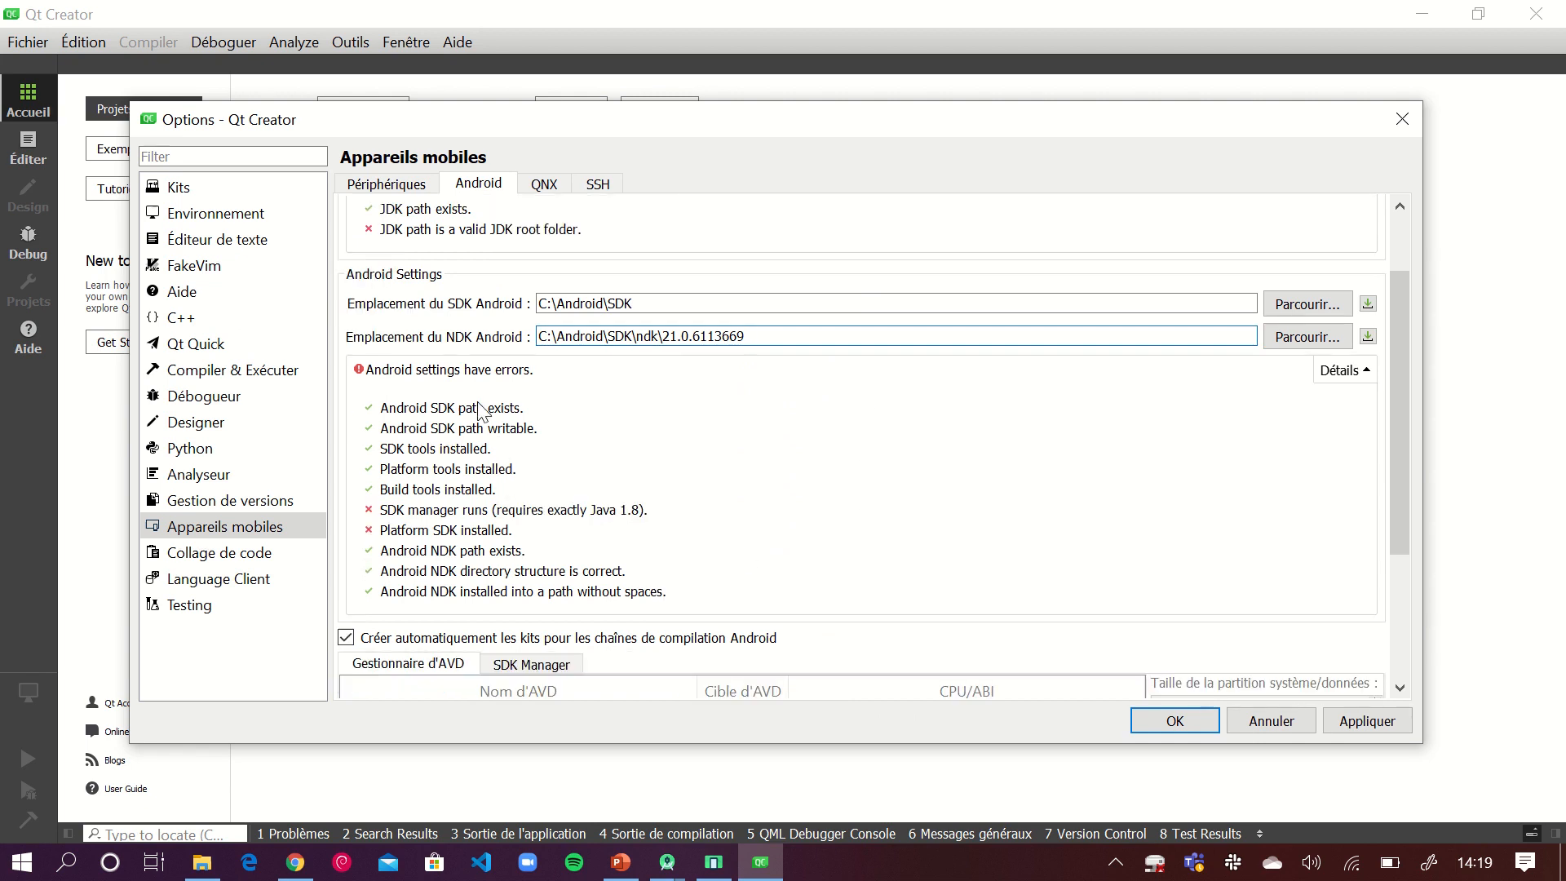
scroll(480, 438, "up", 1)
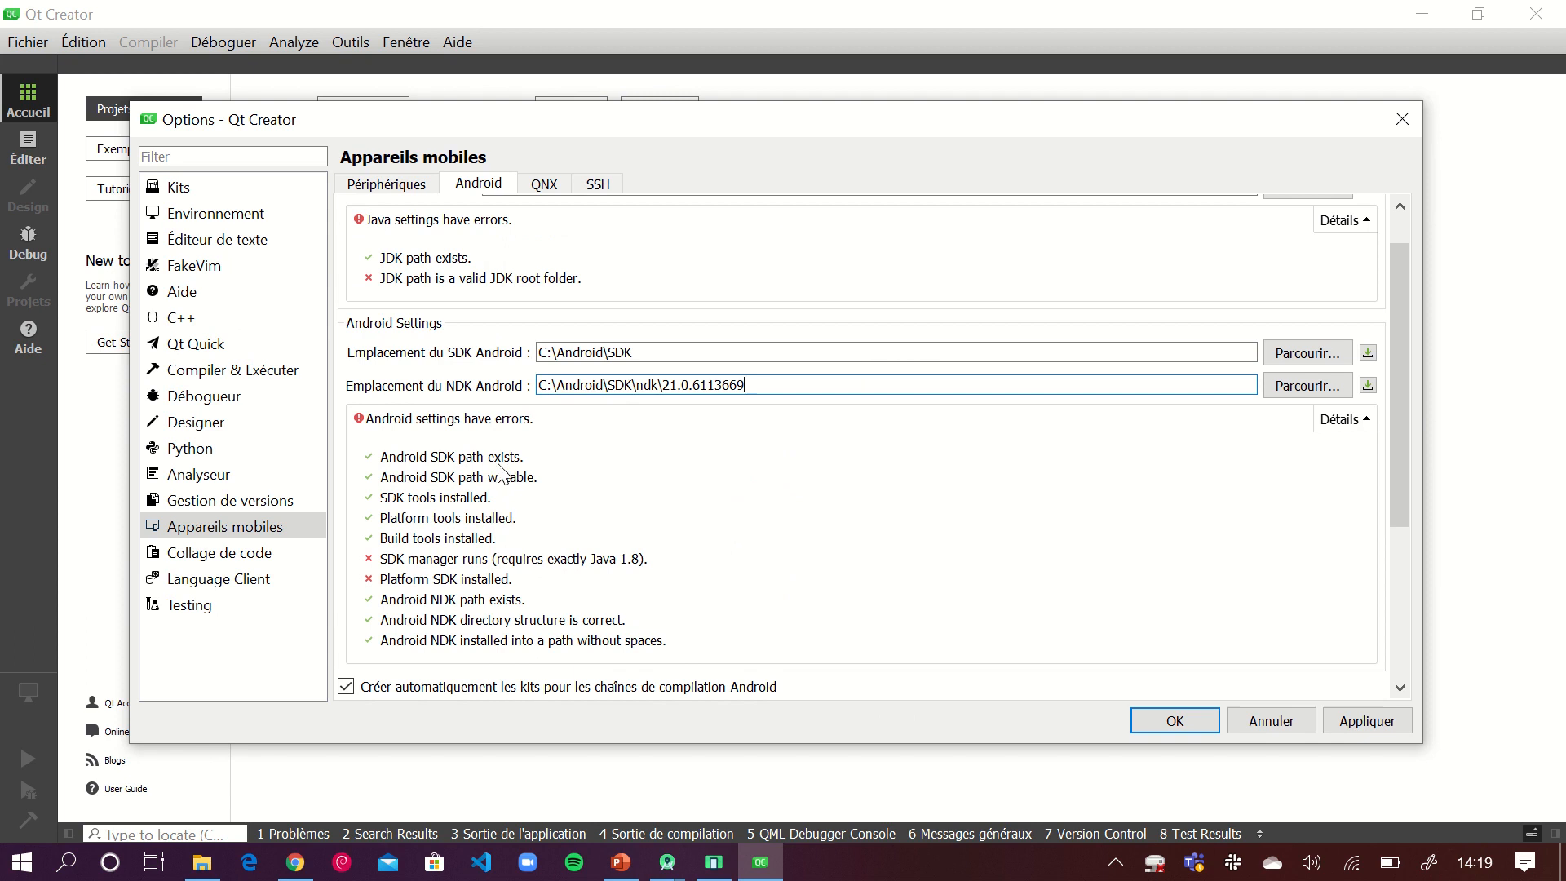
scroll(503, 512, "up", 1)
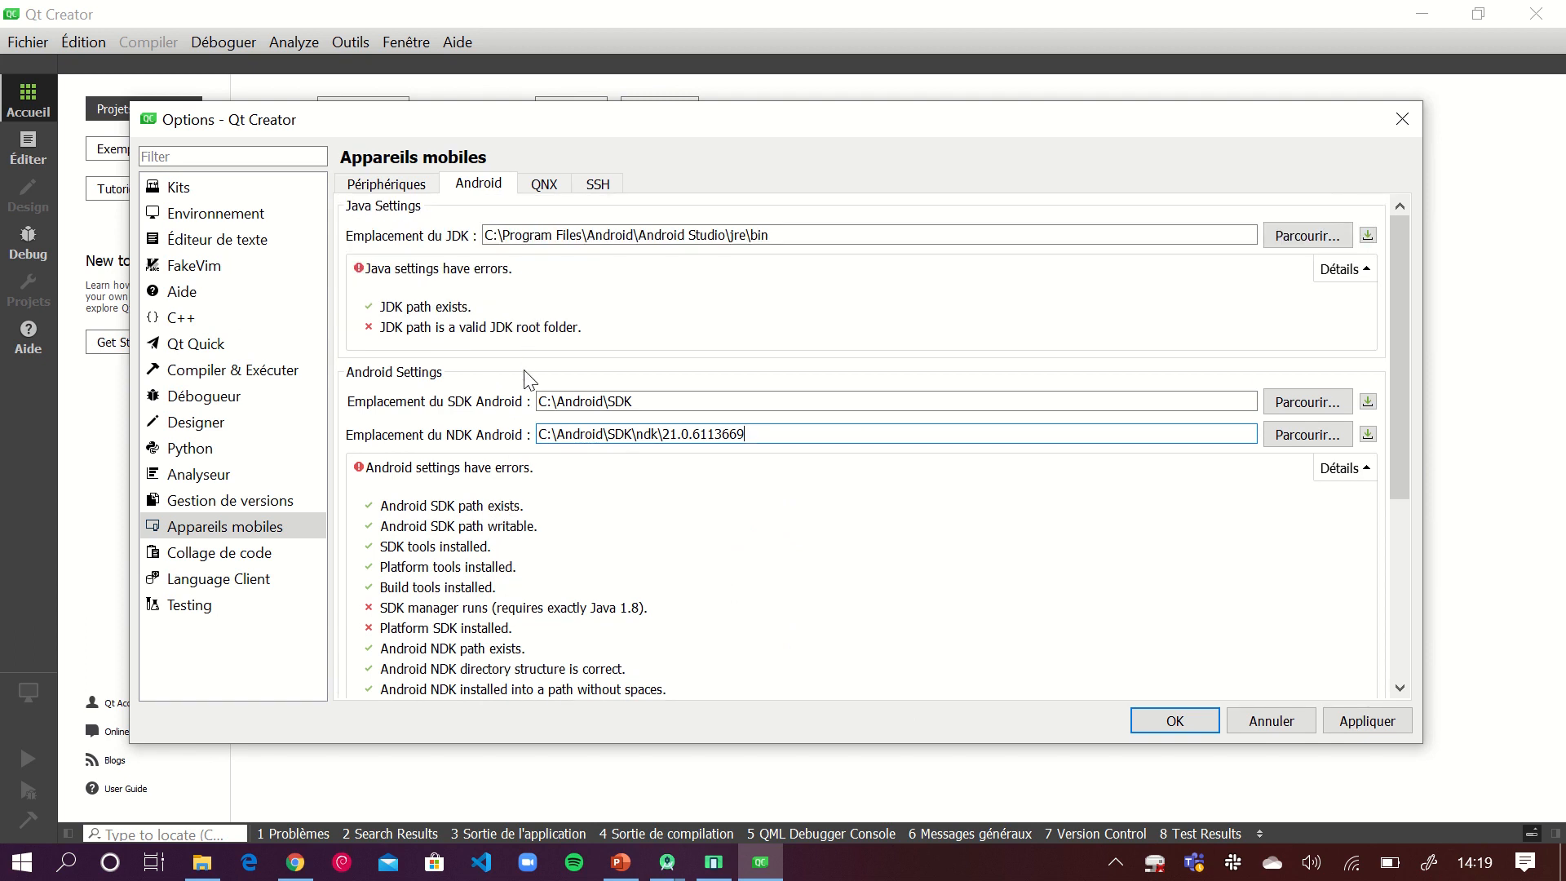
scroll(514, 552, "down", 3)
scroll(563, 490, "up", 3)
left_click(809, 235)
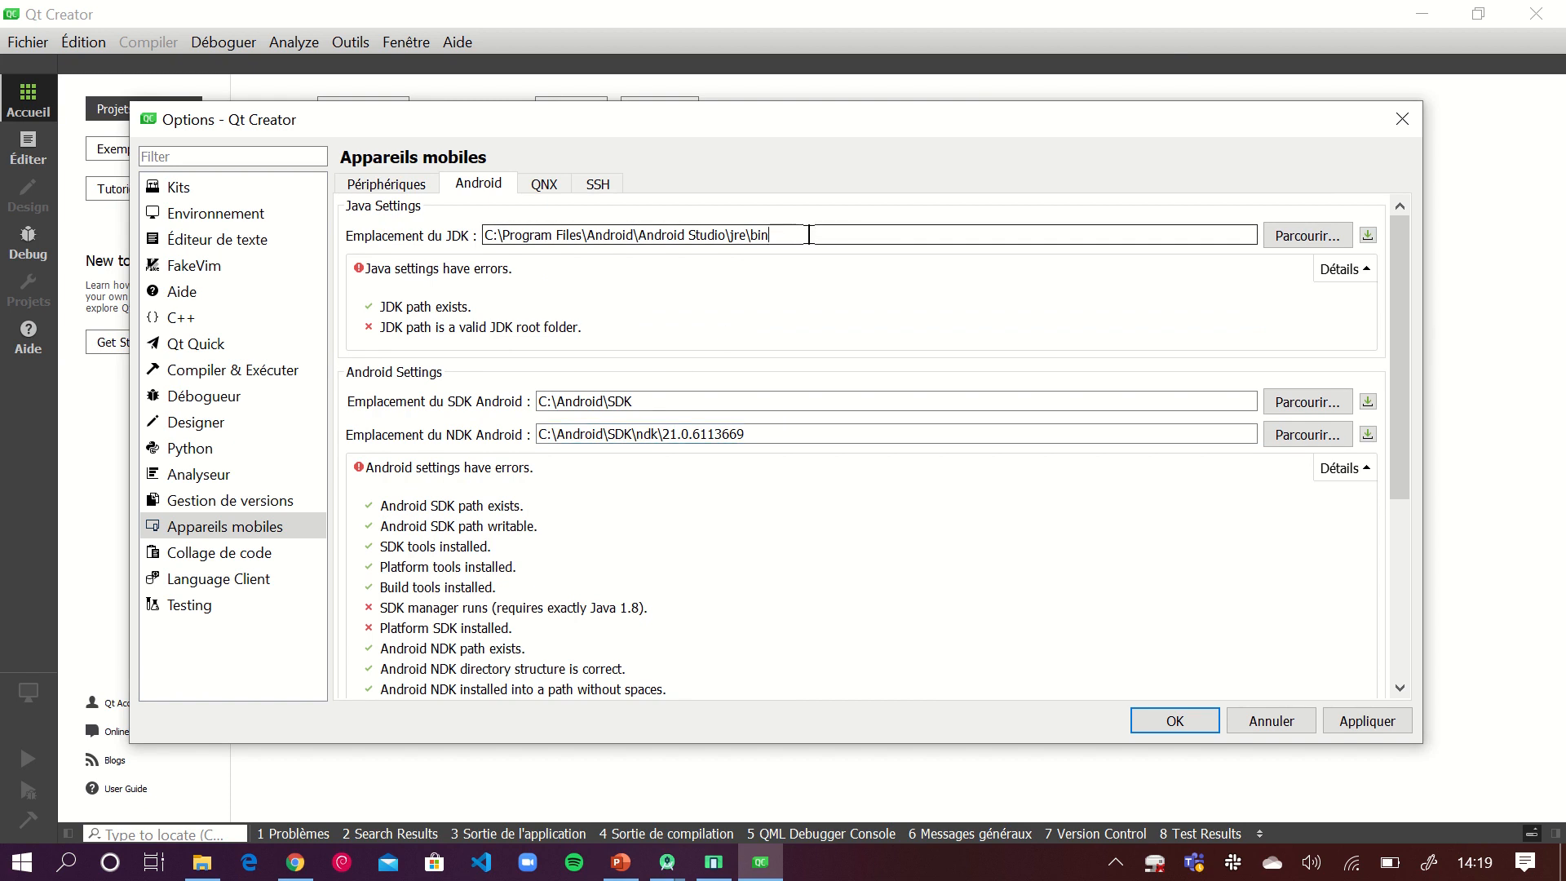
key("BackSpace")
key("BackSpace")
key("BackSpace")
key("BackSpace")
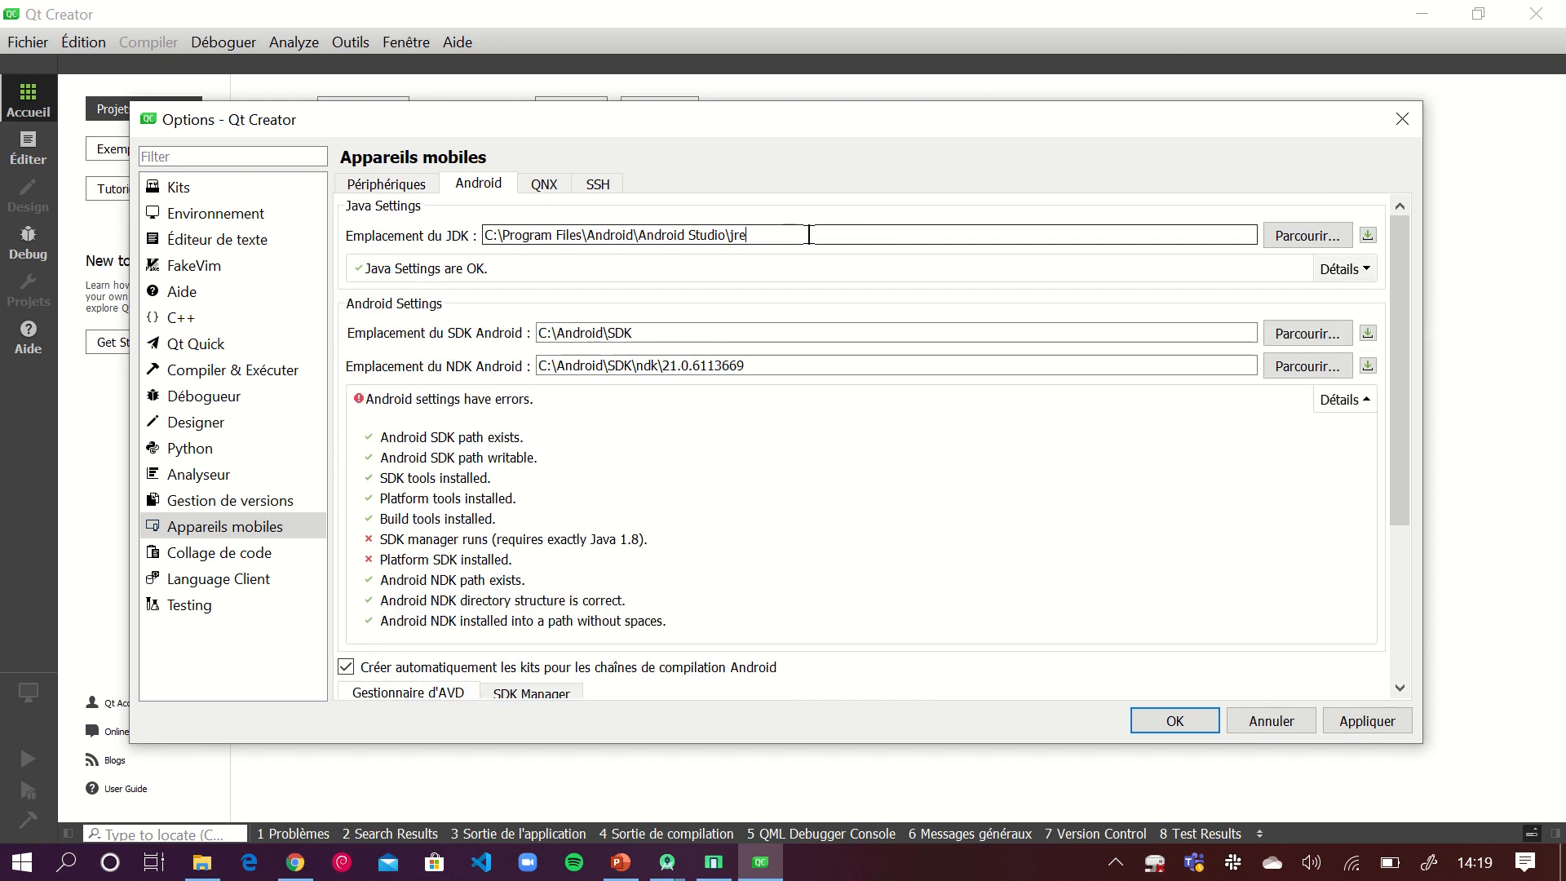
Re-enter the final K of the Android SDK location C:\Android\SDK to force the Android settings to be checked again.
left_click(789, 339)
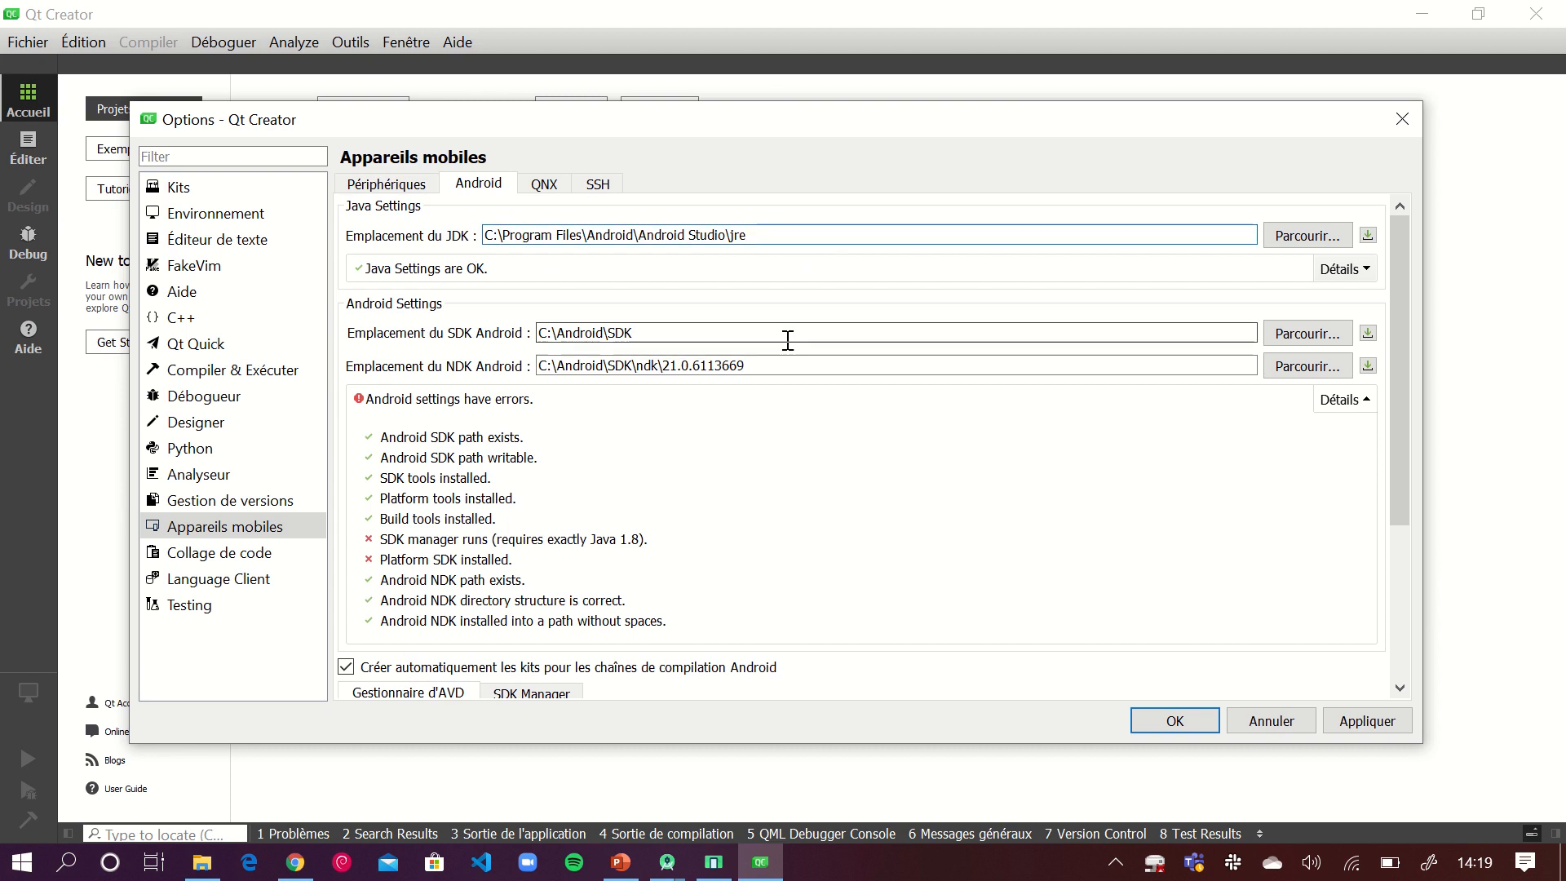
key("BackSpace")
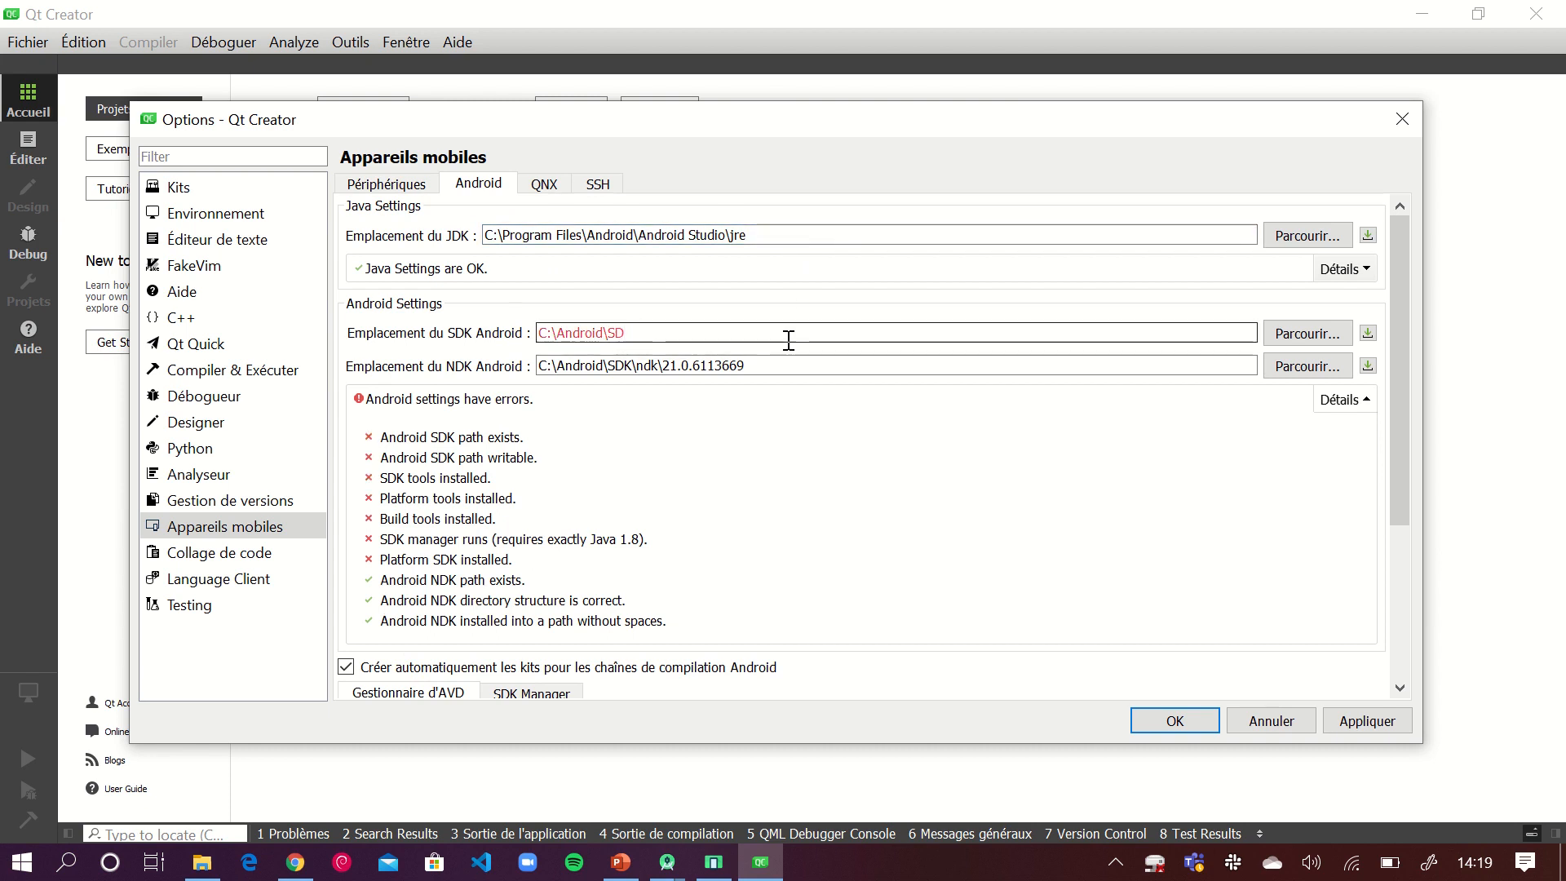
type("K")
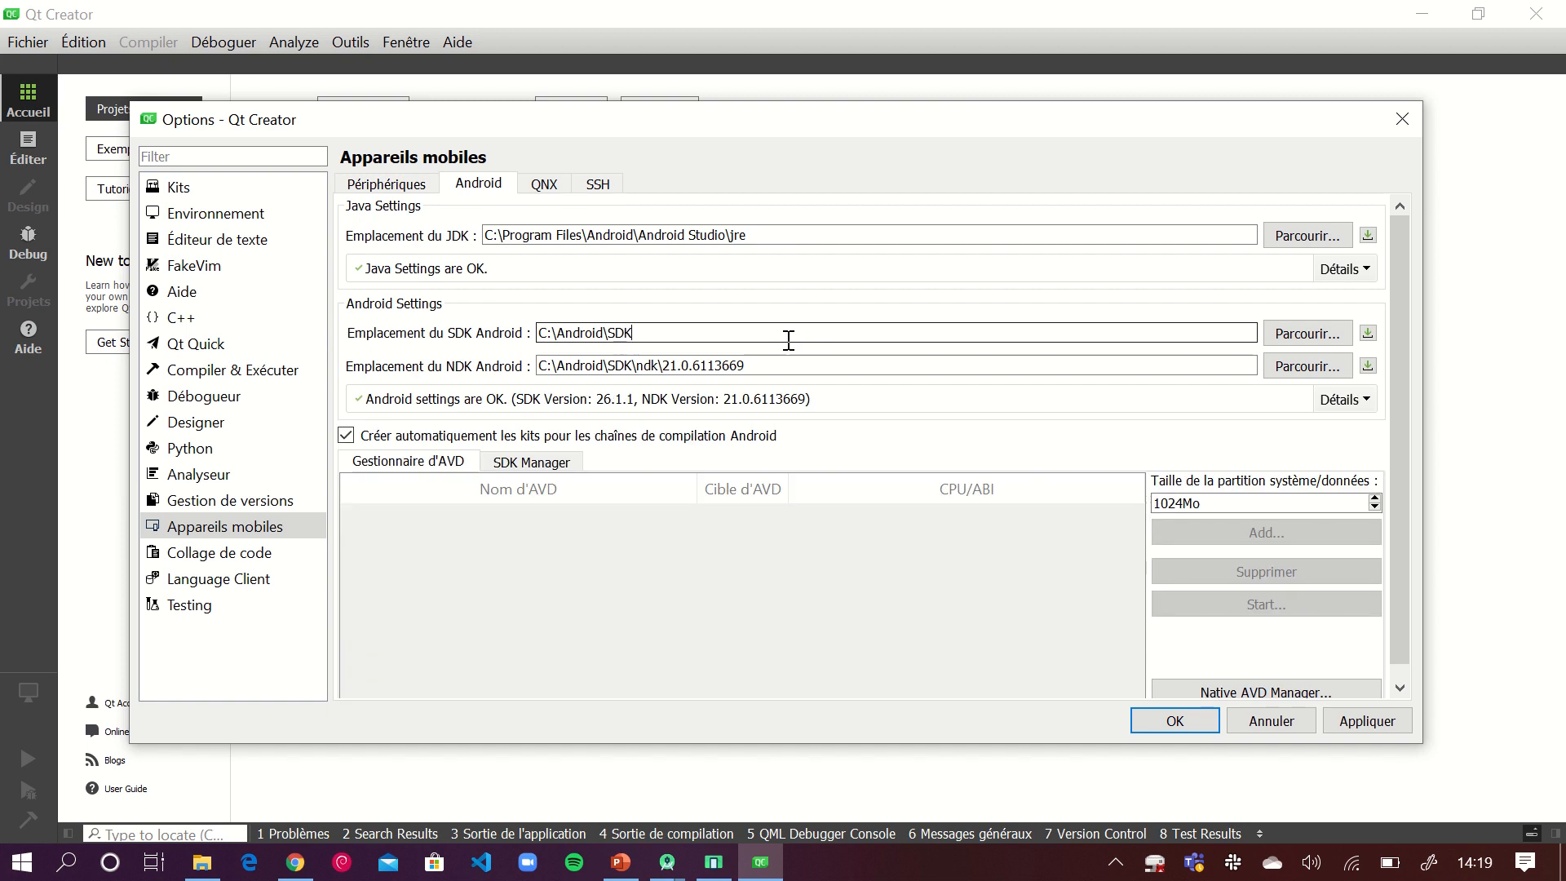
left_click_drag(748, 234, 473, 231)
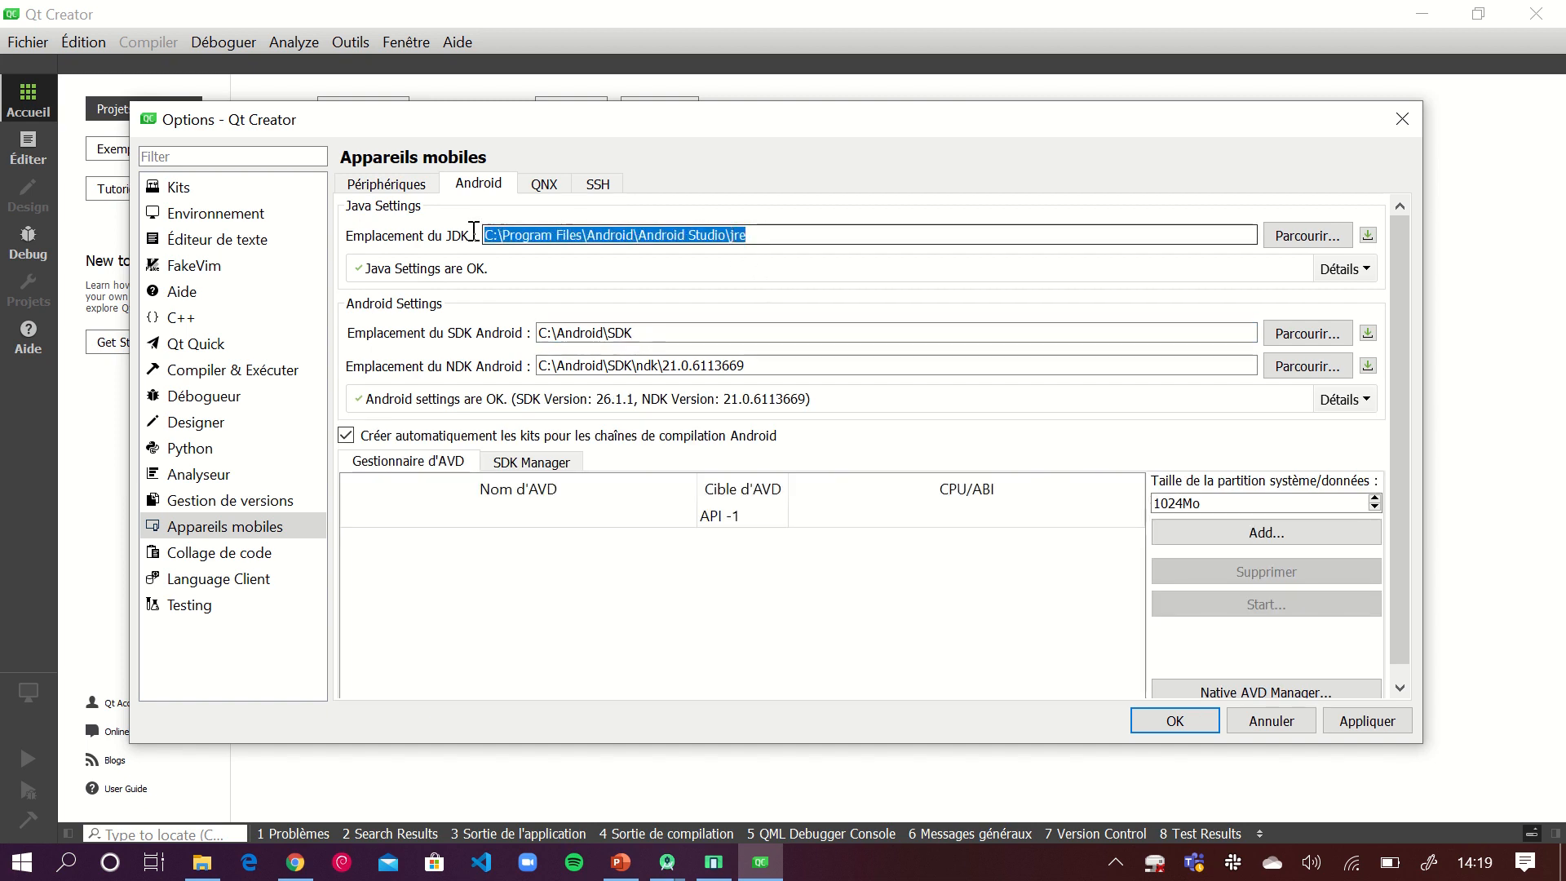
left_click(763, 237)
left_click(670, 329)
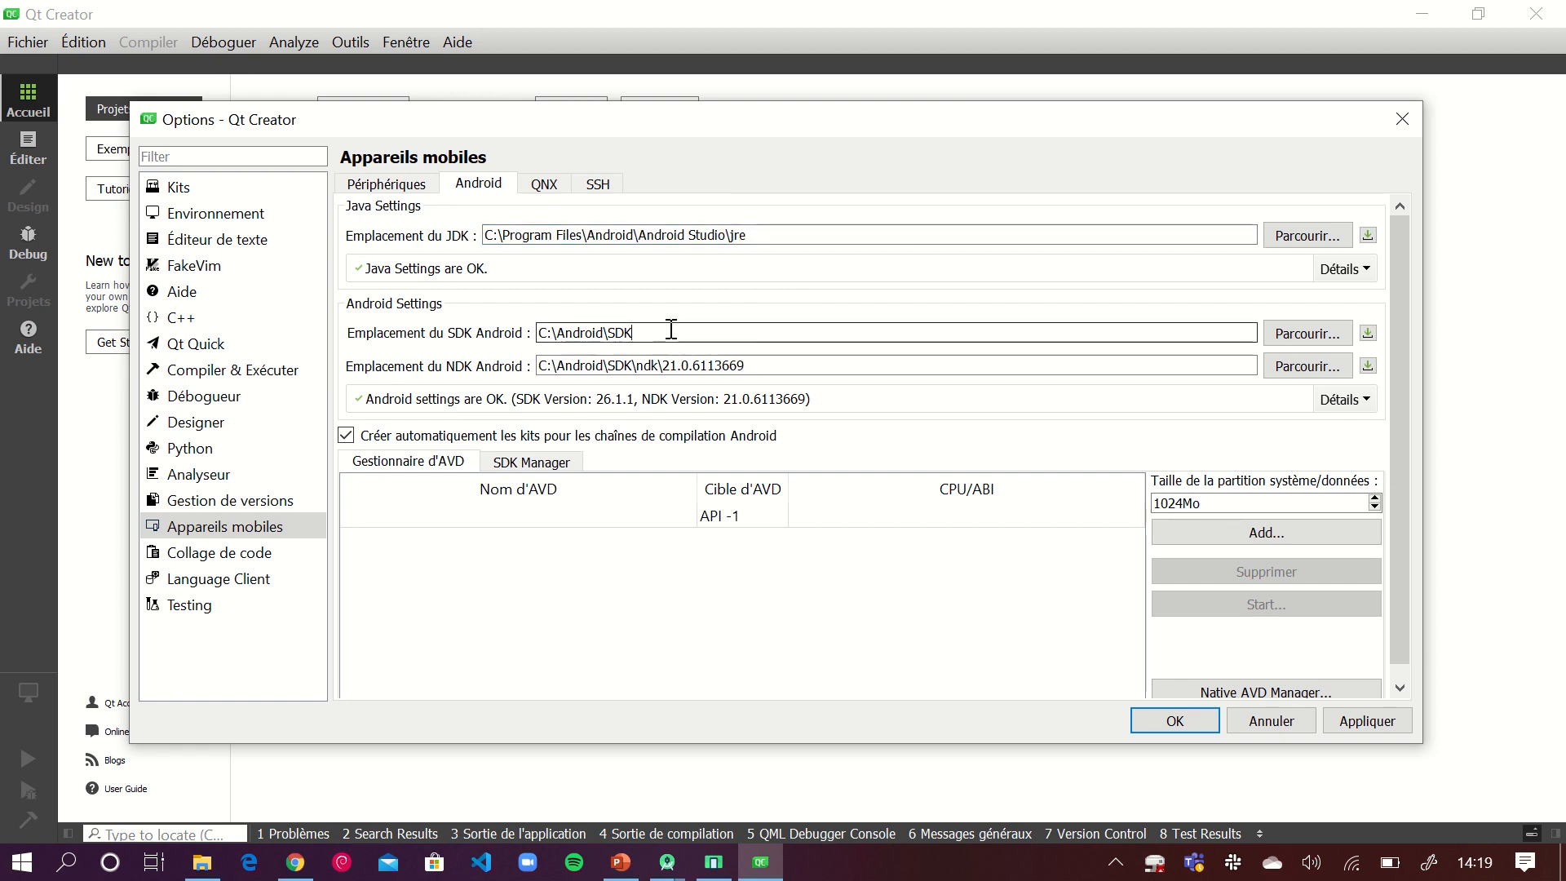
key("BackSpace")
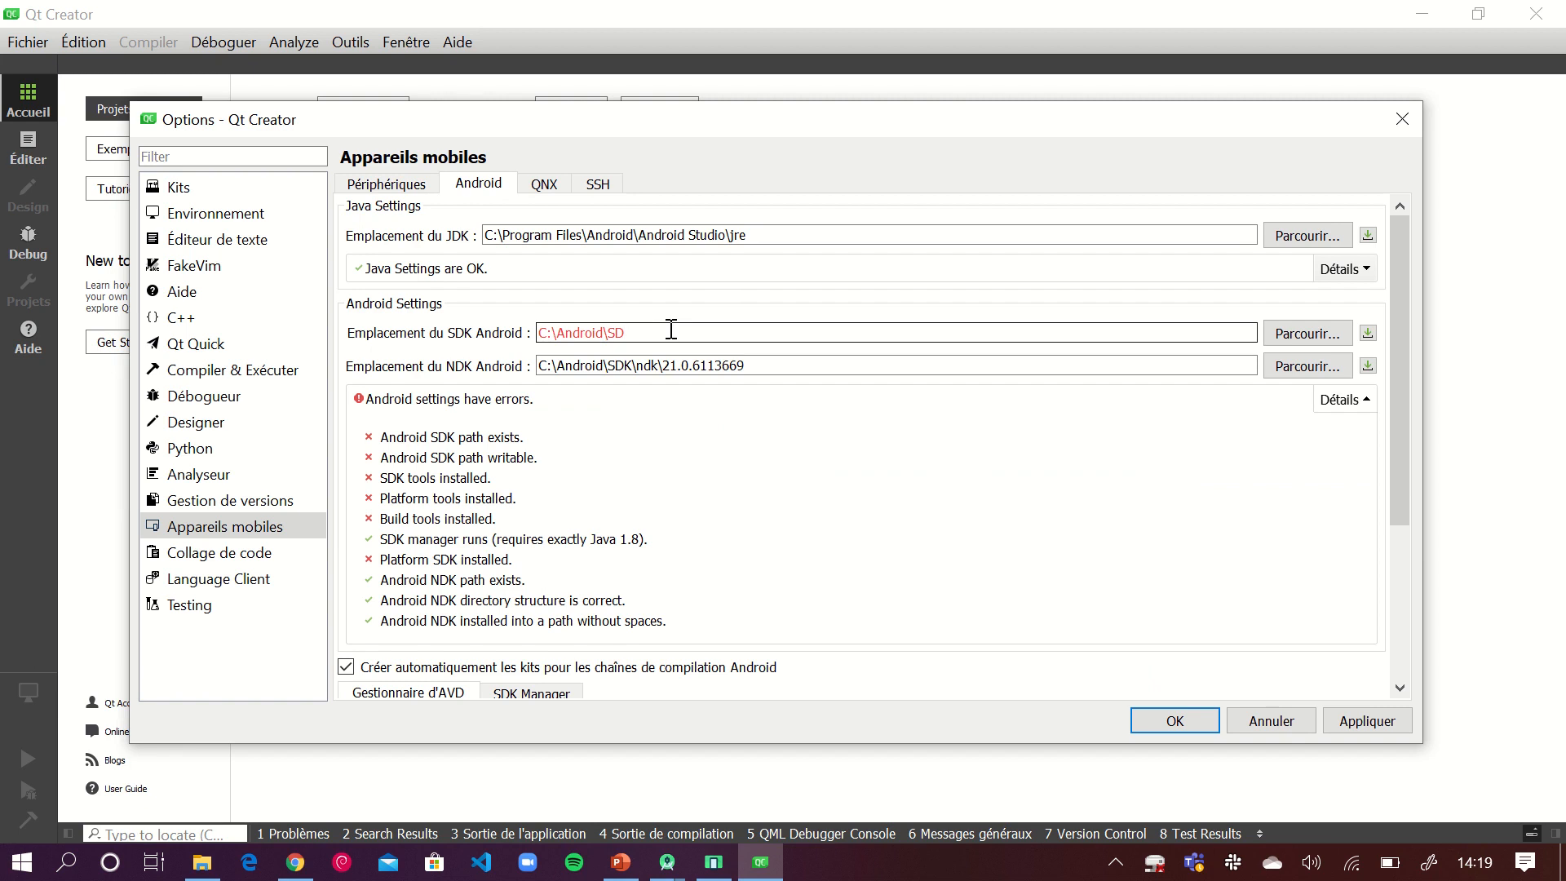
type("K")
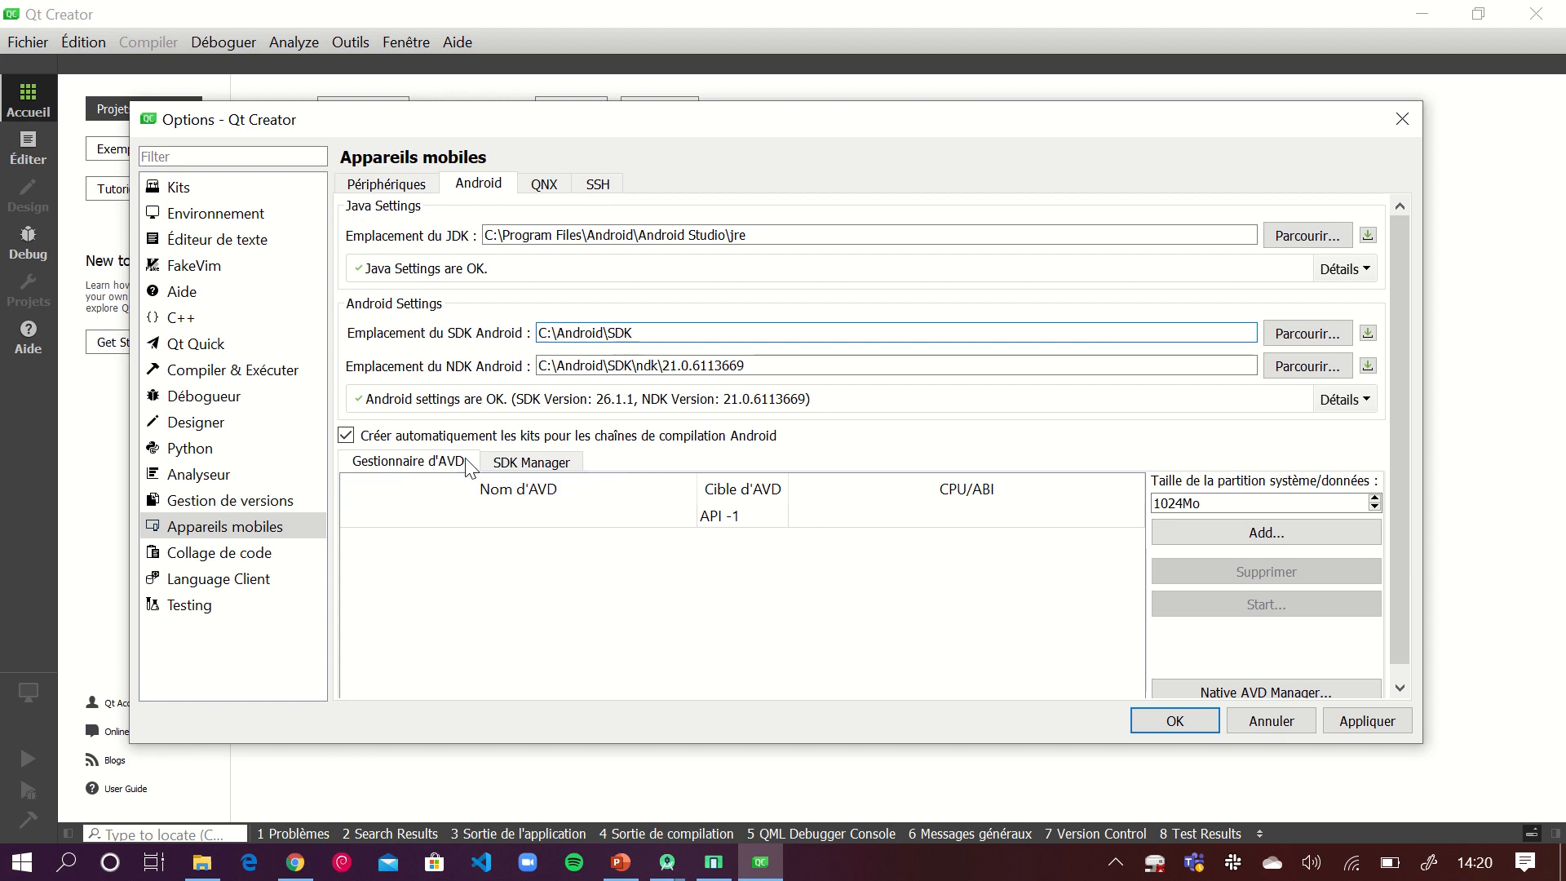
Inspect the Tools and Android 10 packages in the SDK Manager, and apply the Android settings.
left_click(534, 466)
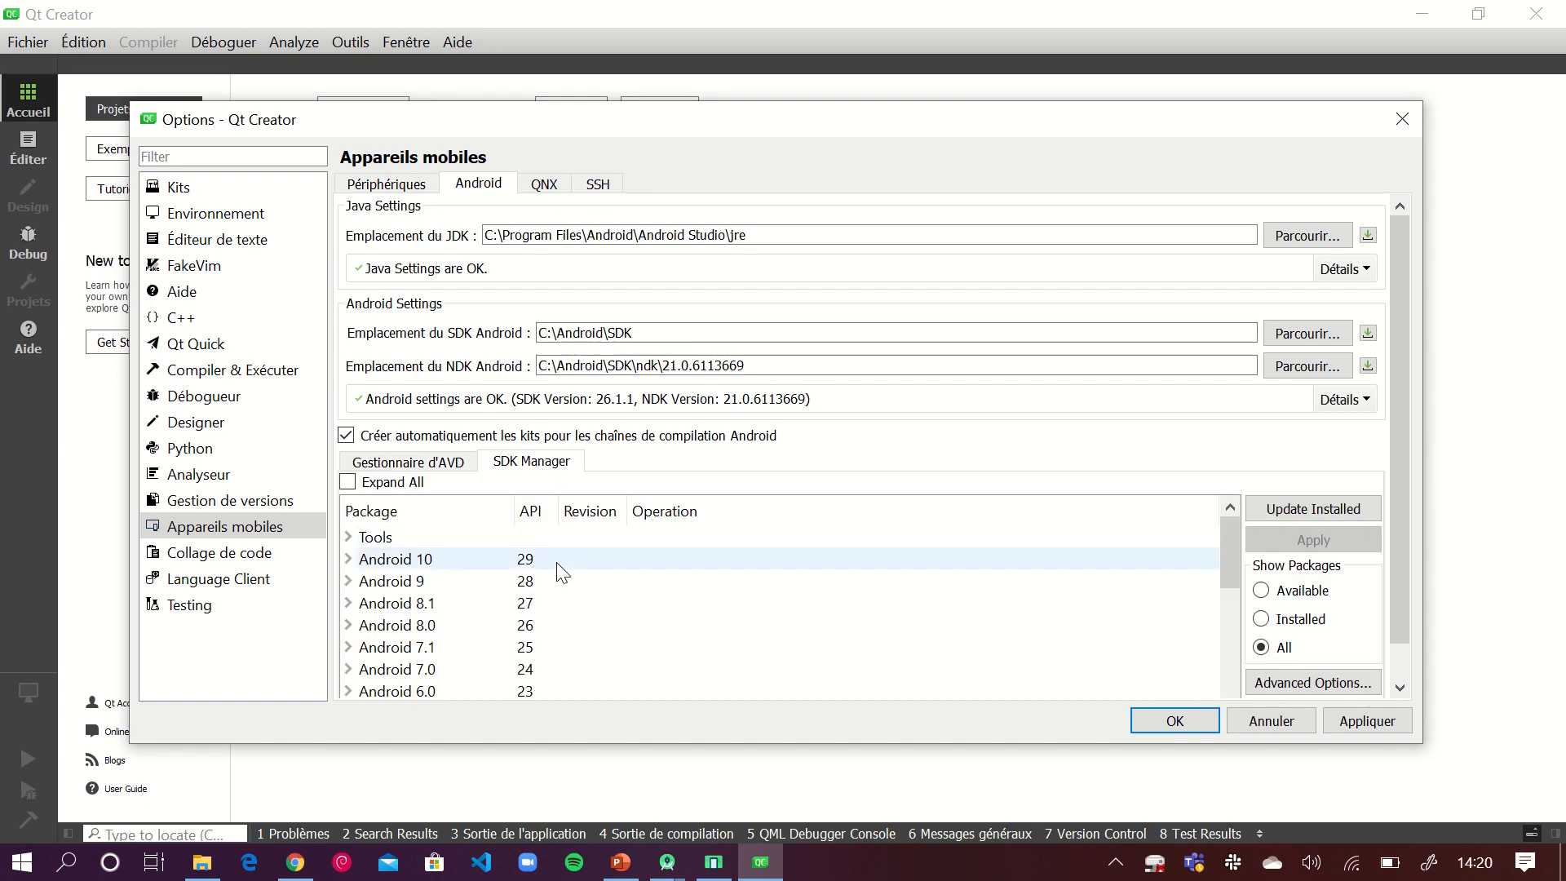
left_click(349, 538)
scroll(449, 563, "down", 1)
scroll(448, 562, "up", 1)
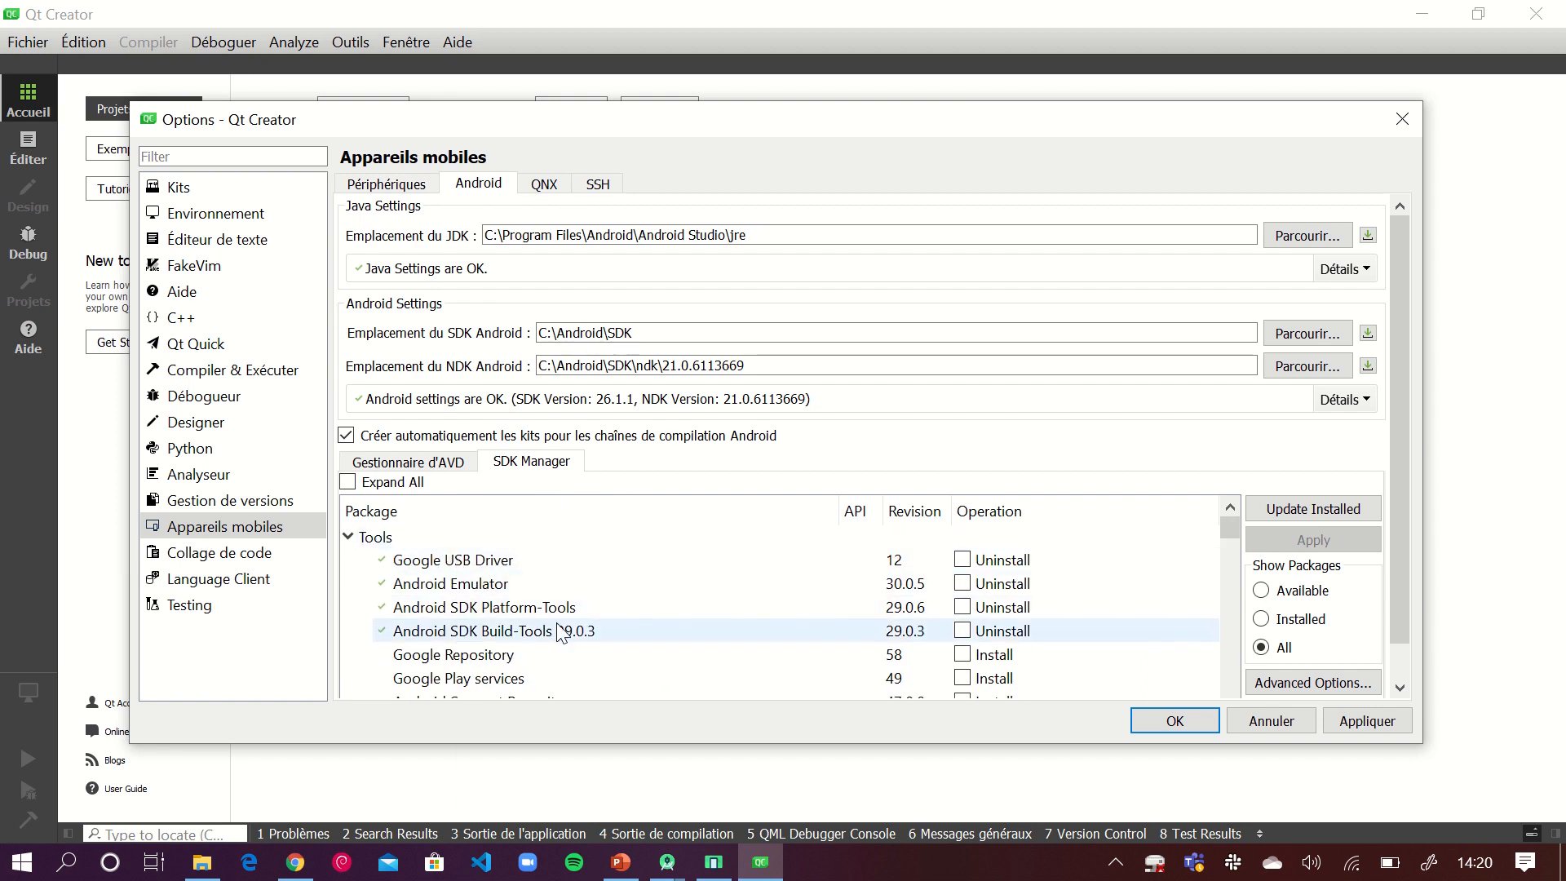
left_click(348, 537)
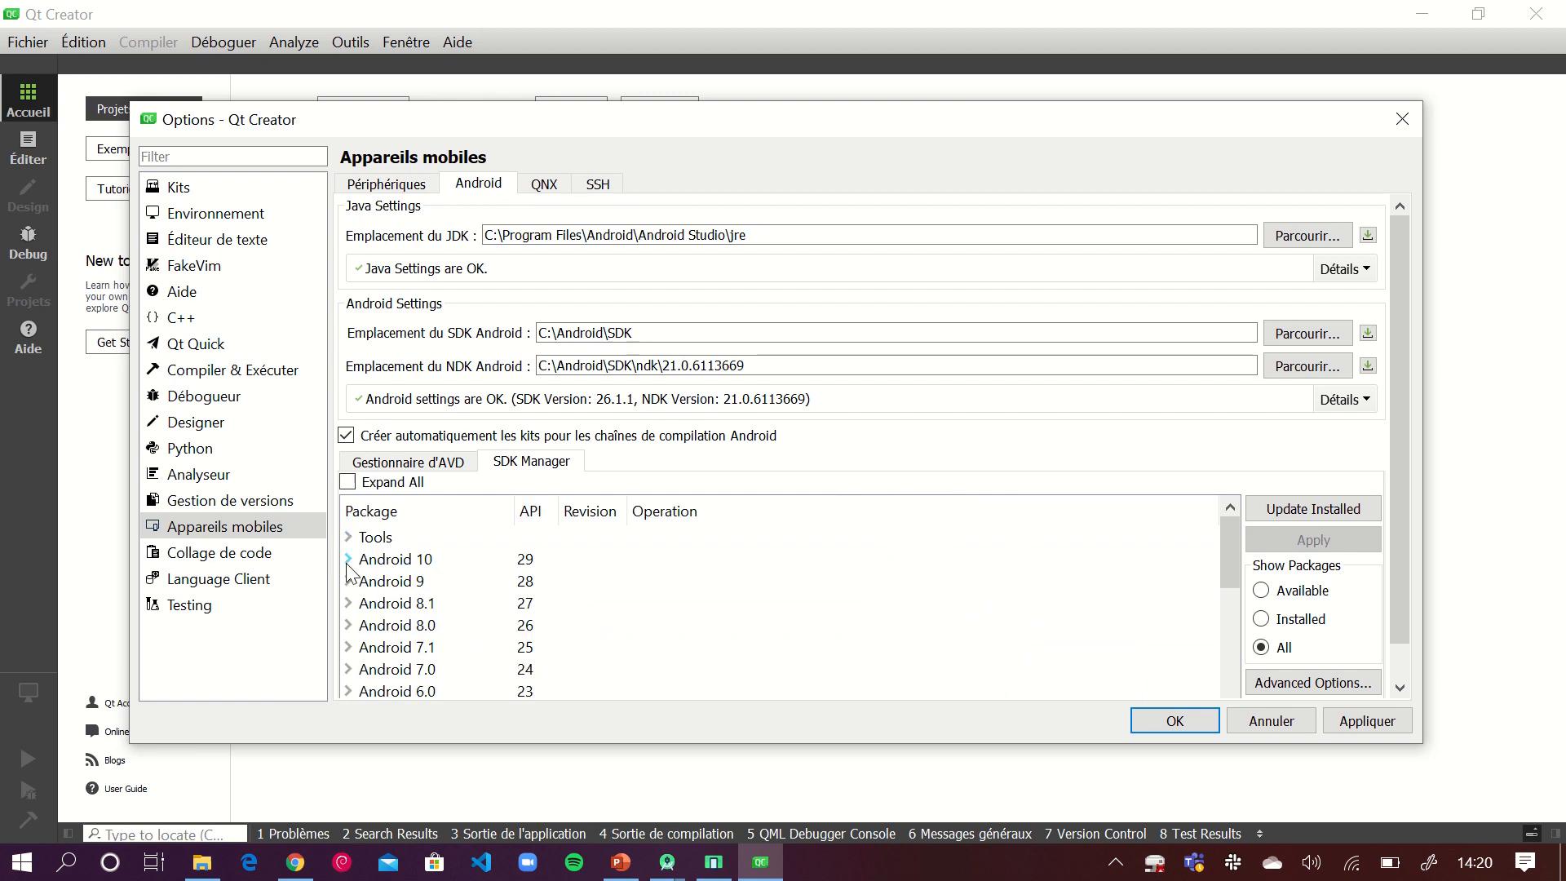
left_click(348, 560)
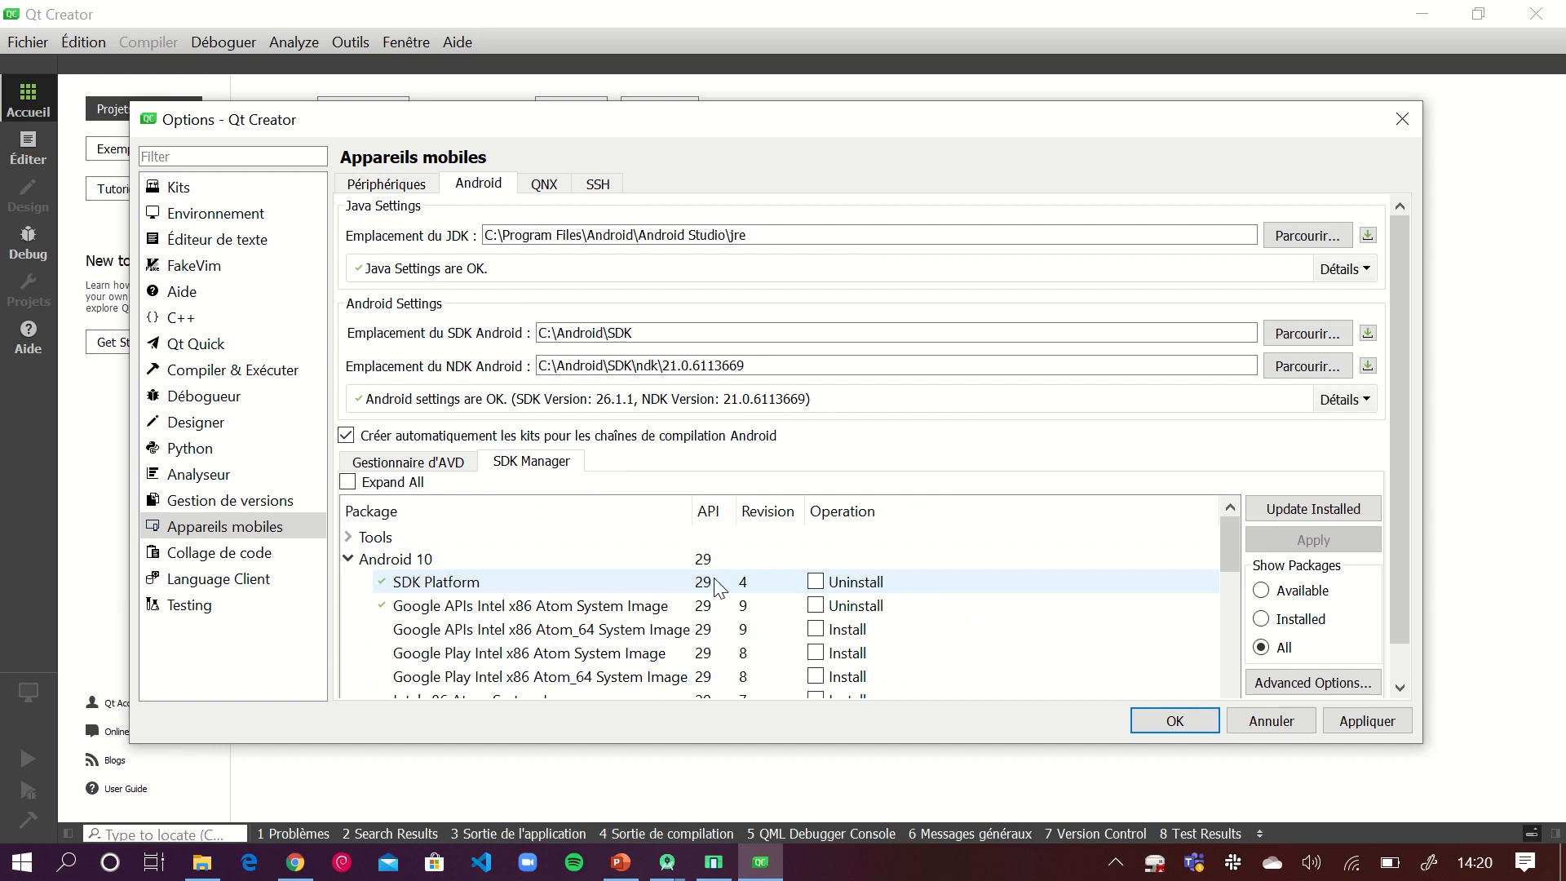
scroll(423, 613, "down", 3)
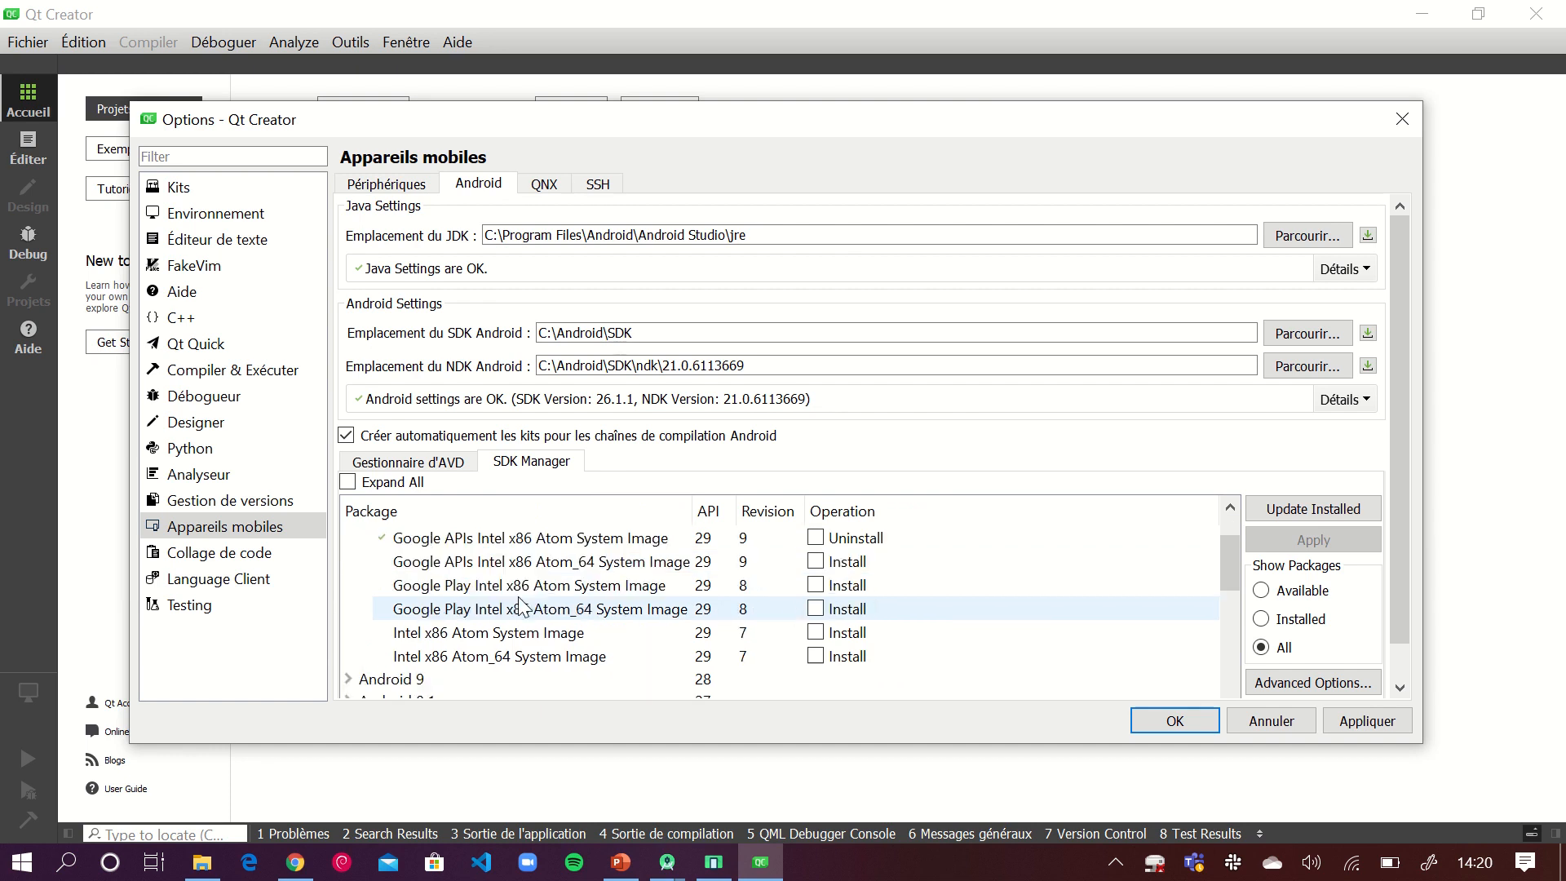
scroll(517, 595, "up", 3)
left_click(348, 560)
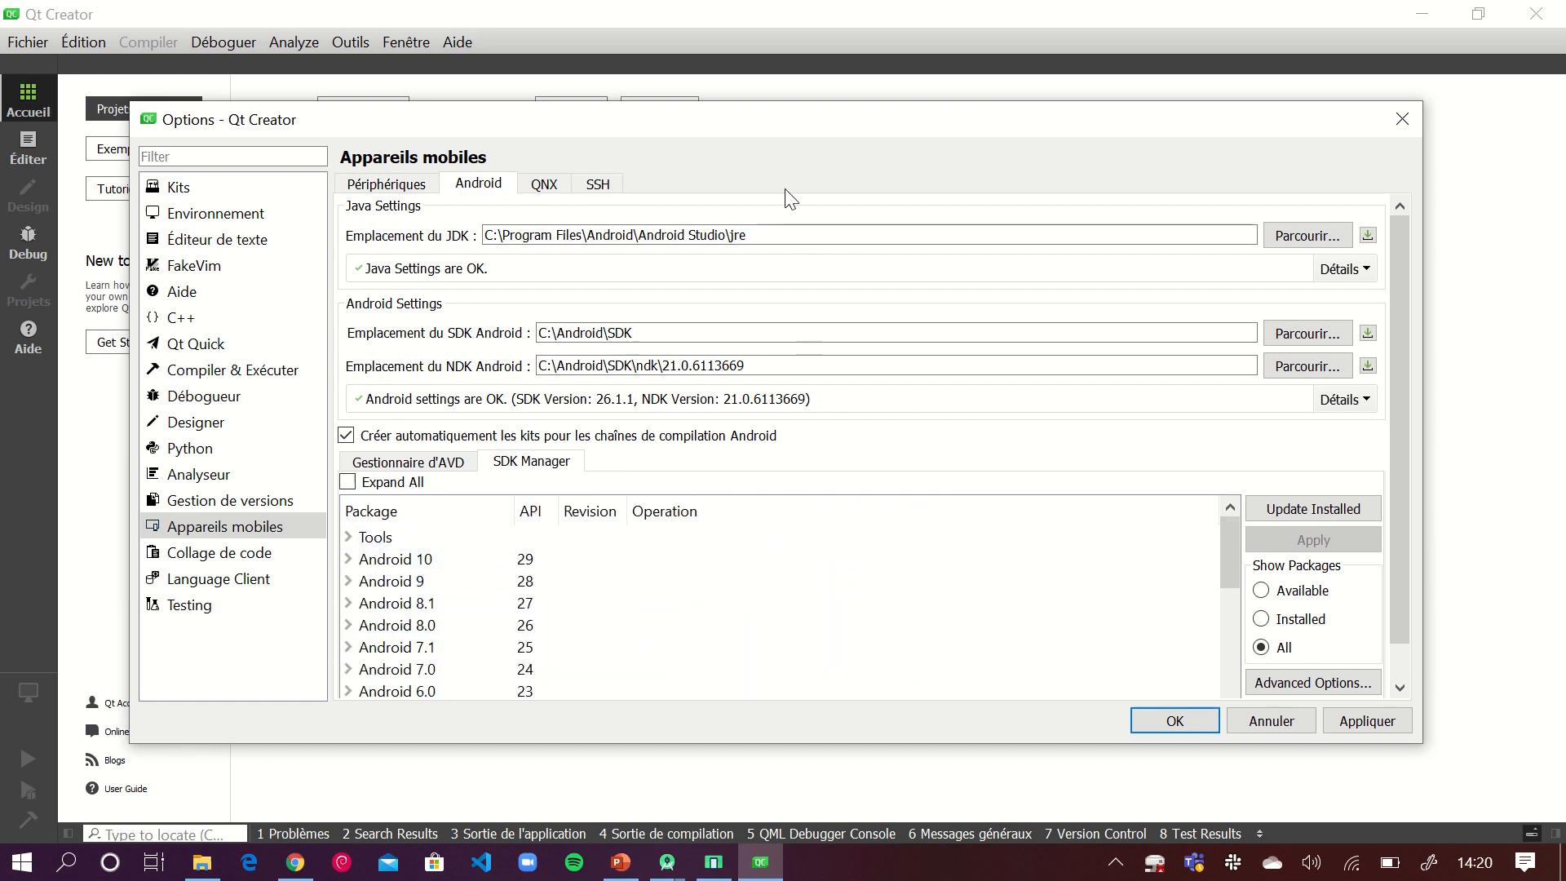
left_click(1372, 726)
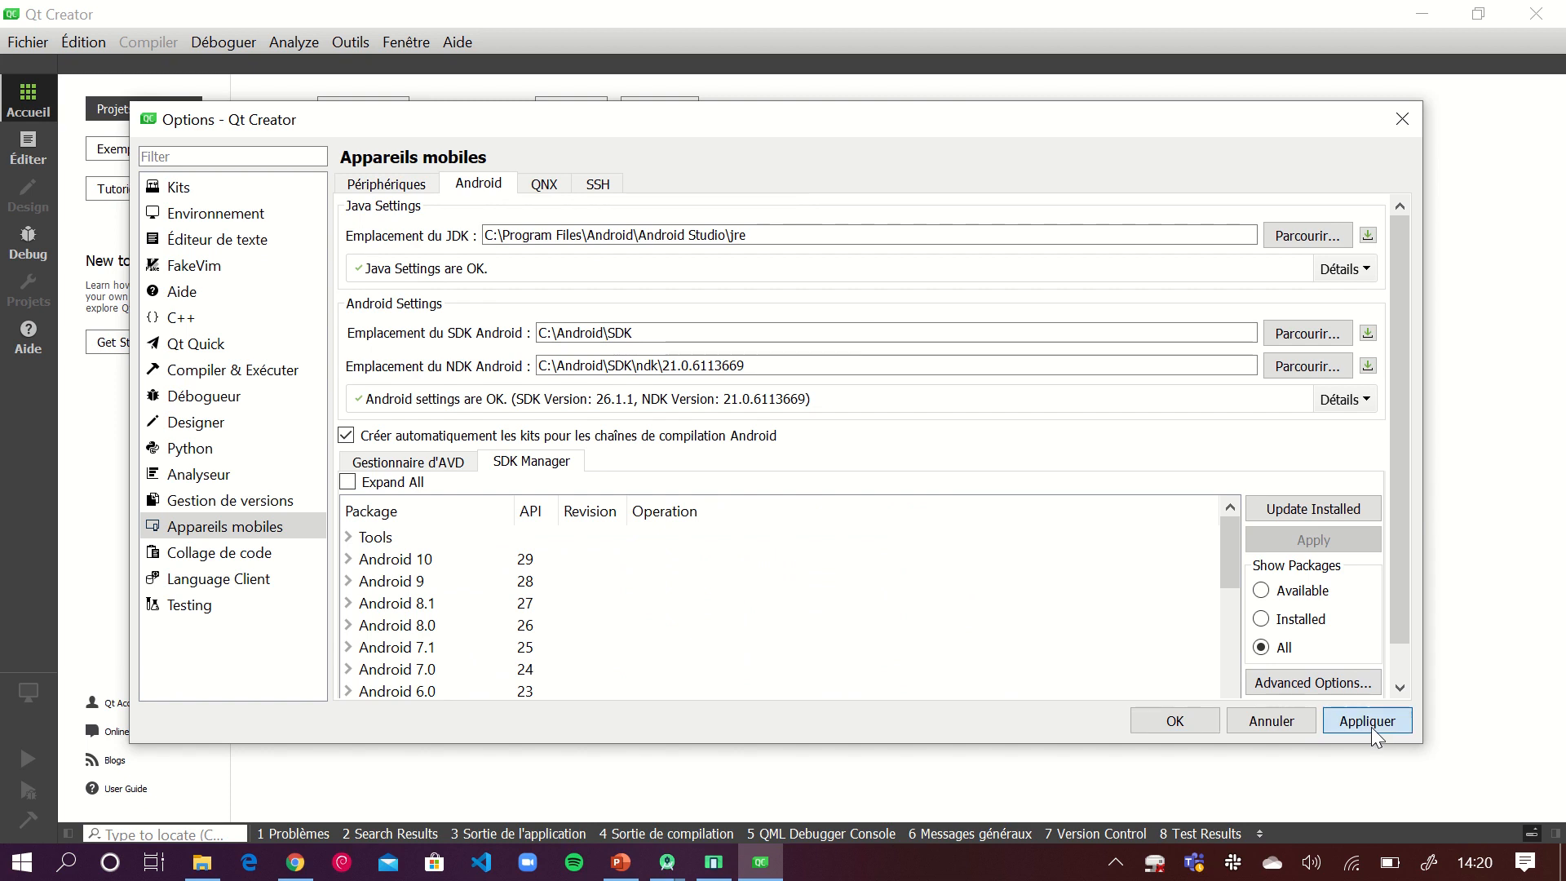